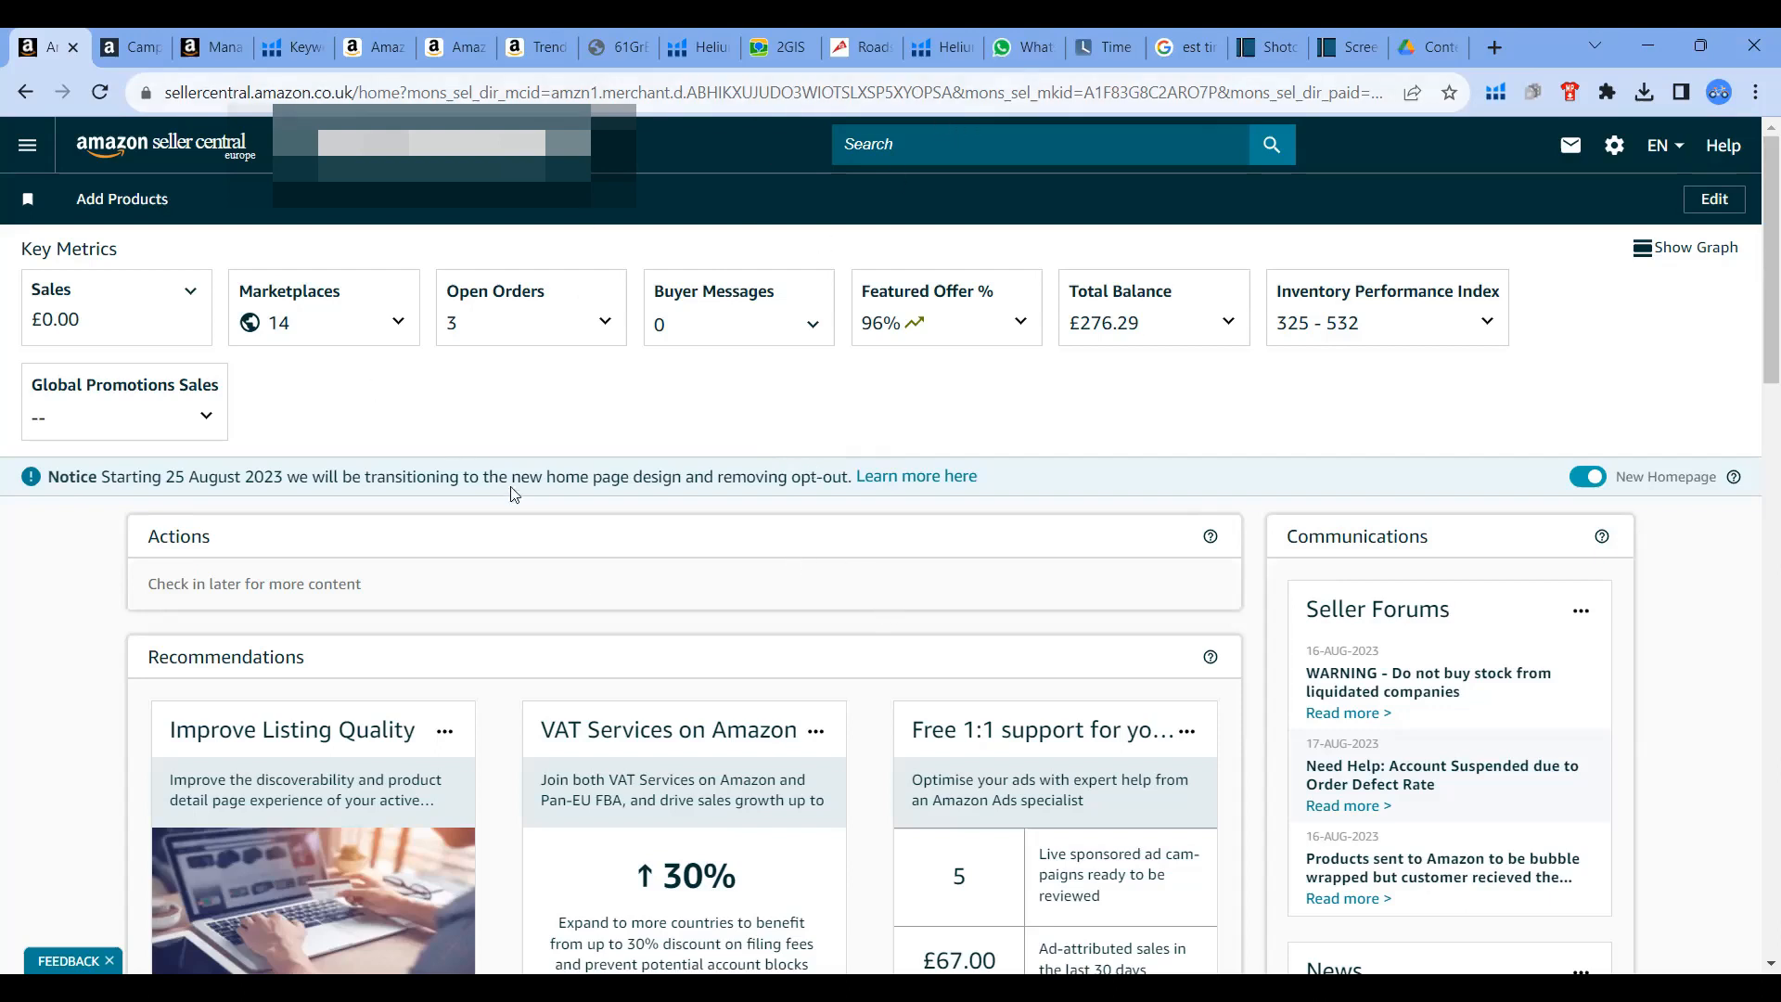
click(31, 151)
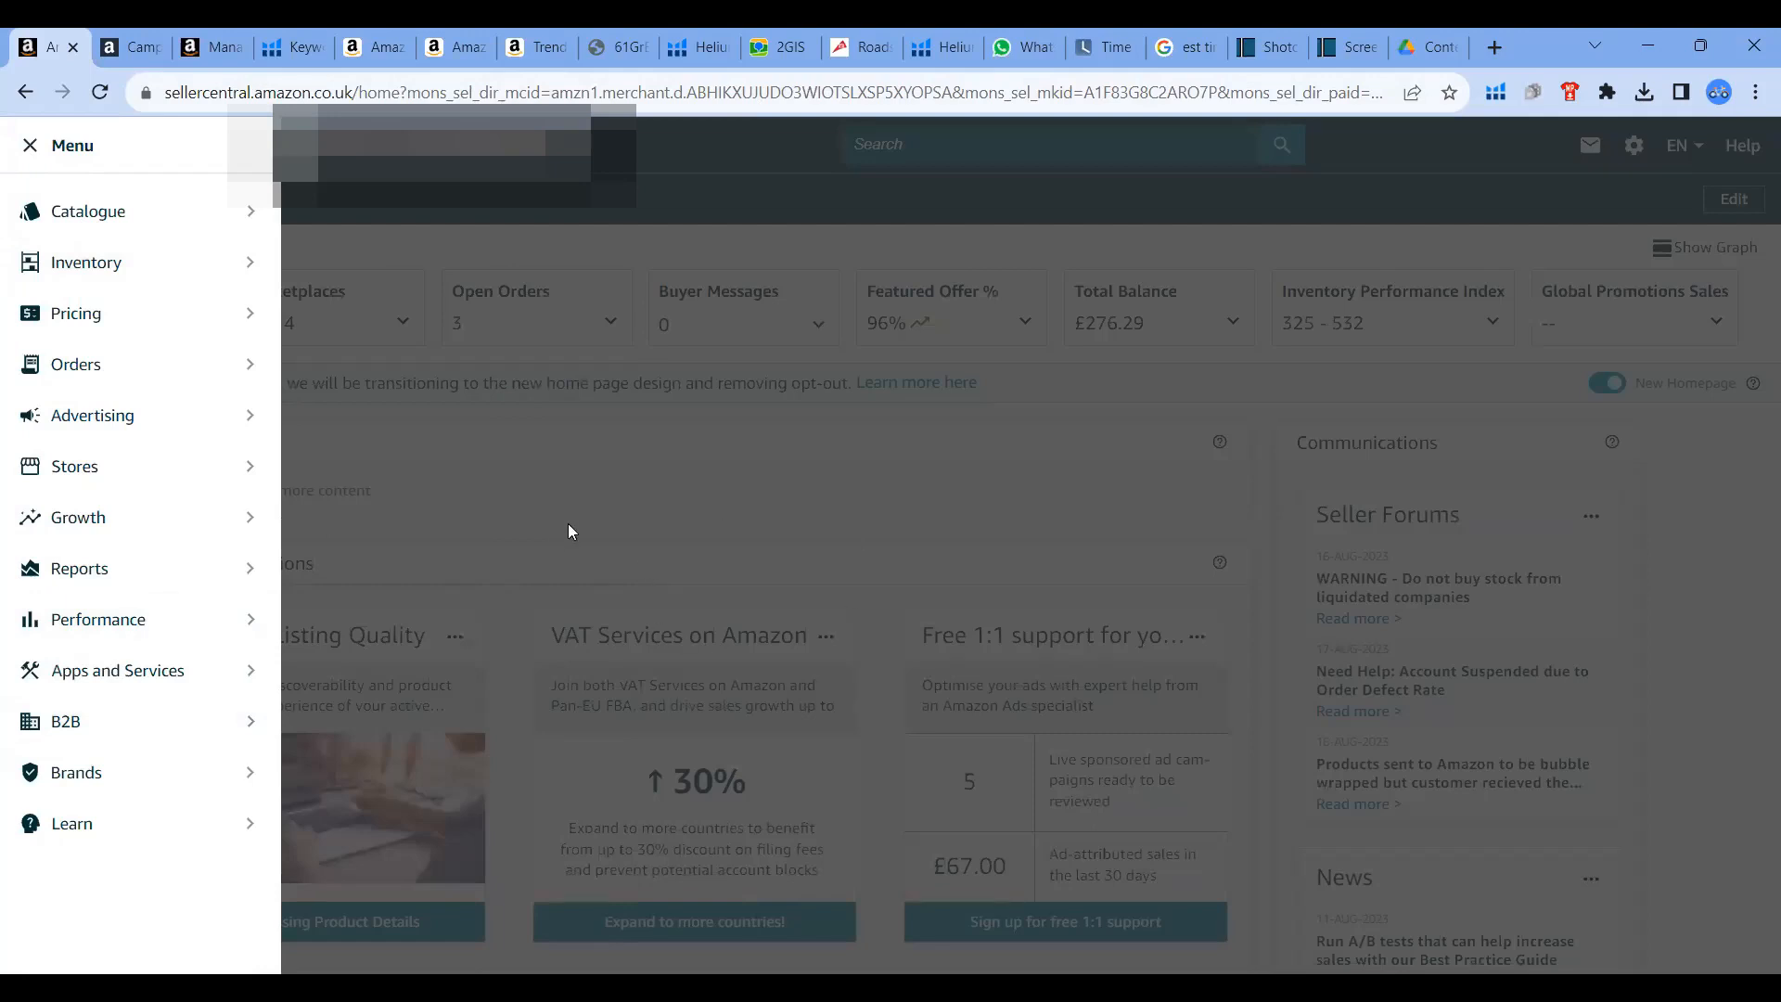
click(548, 541)
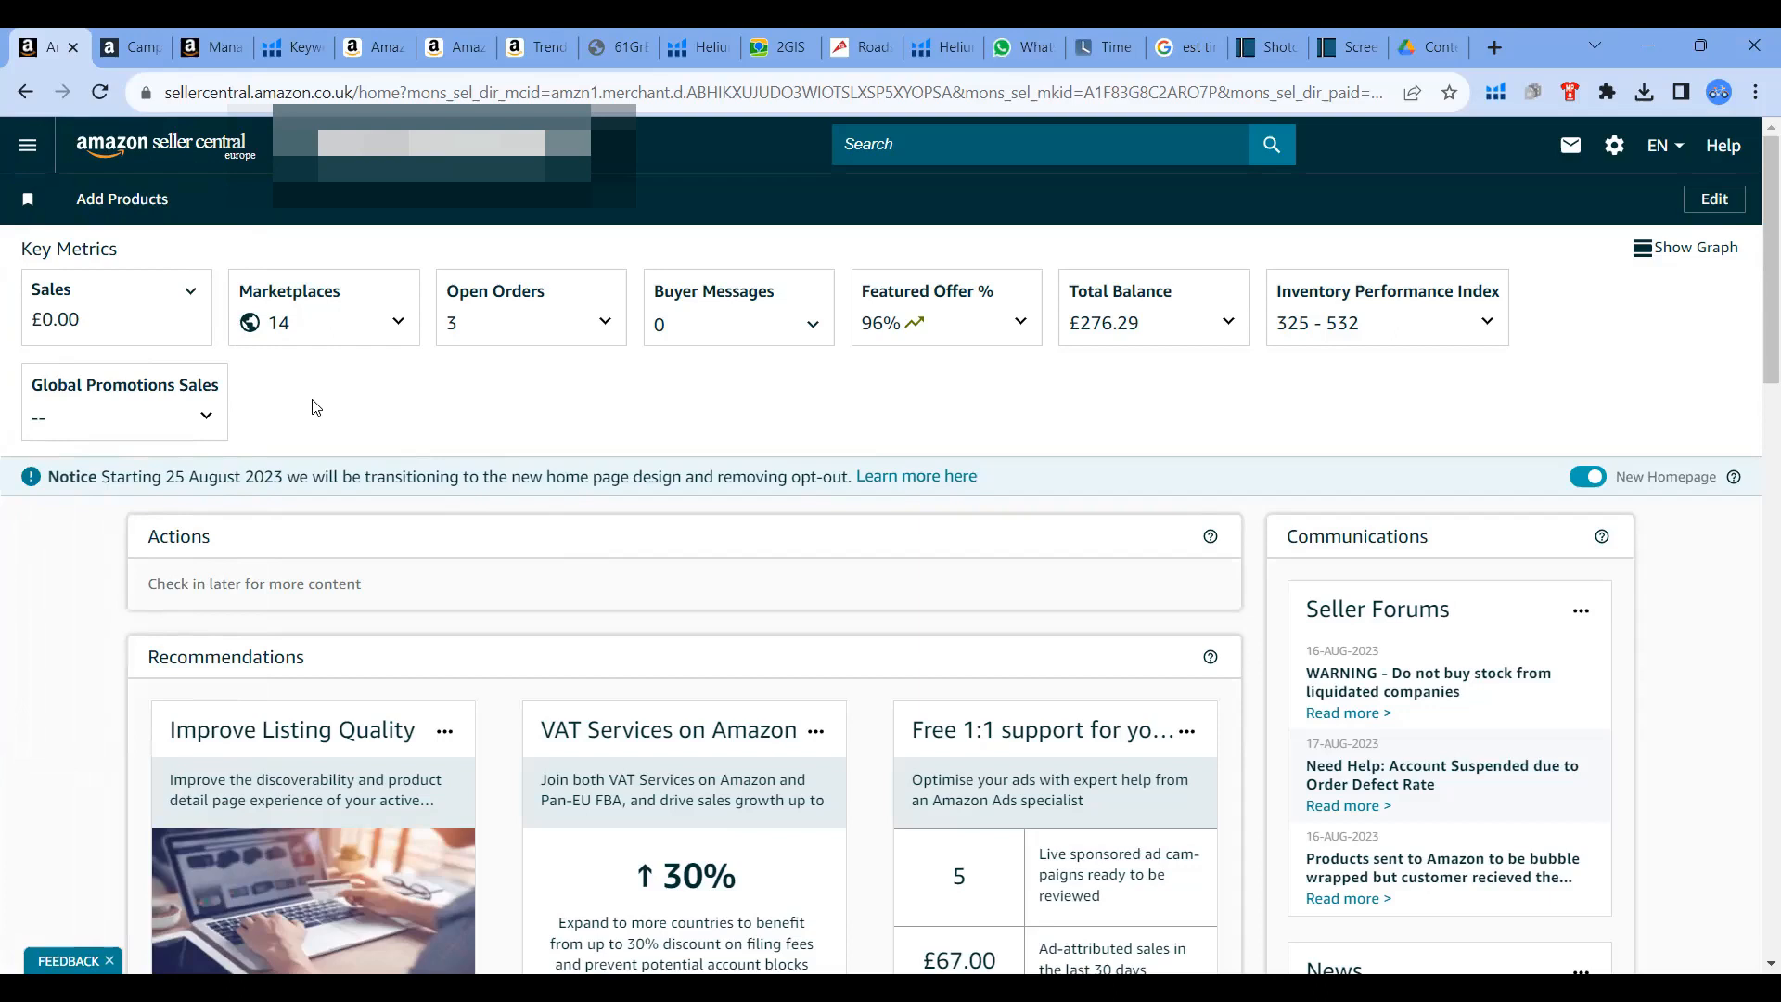
- Open the spreadsheet download section of the Add Products via Upload page in the catalogue
click(34, 151)
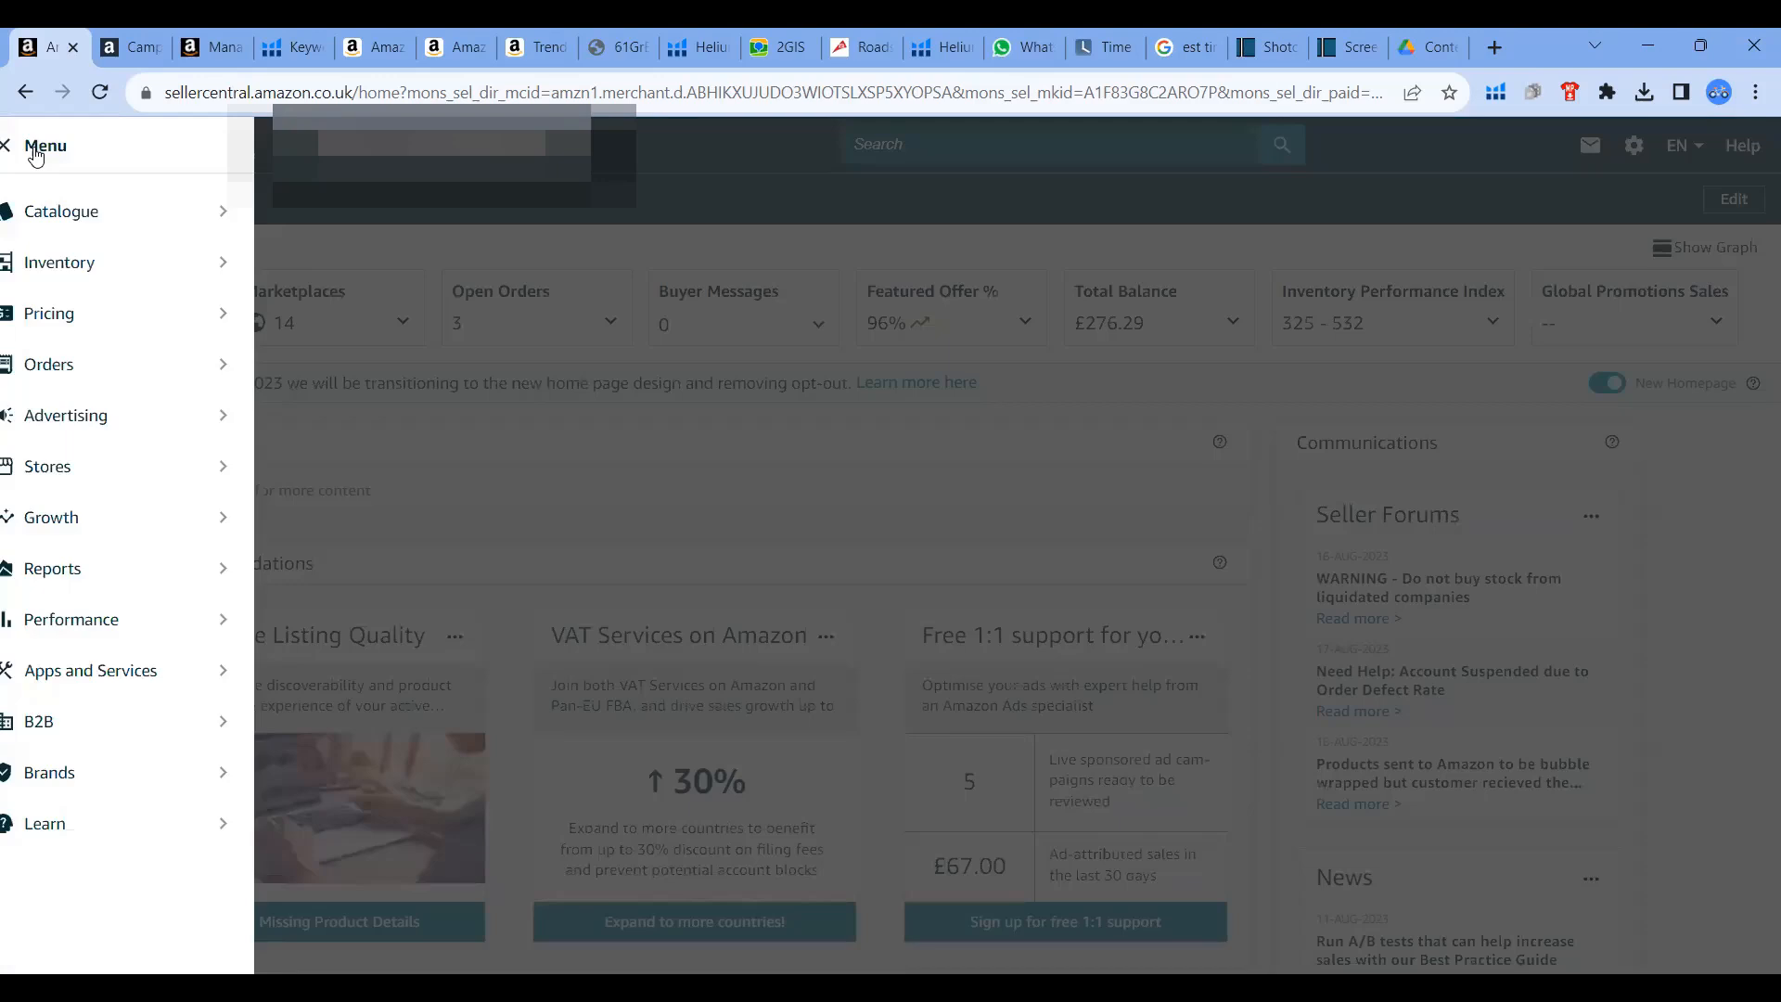
mouse_move(120, 210)
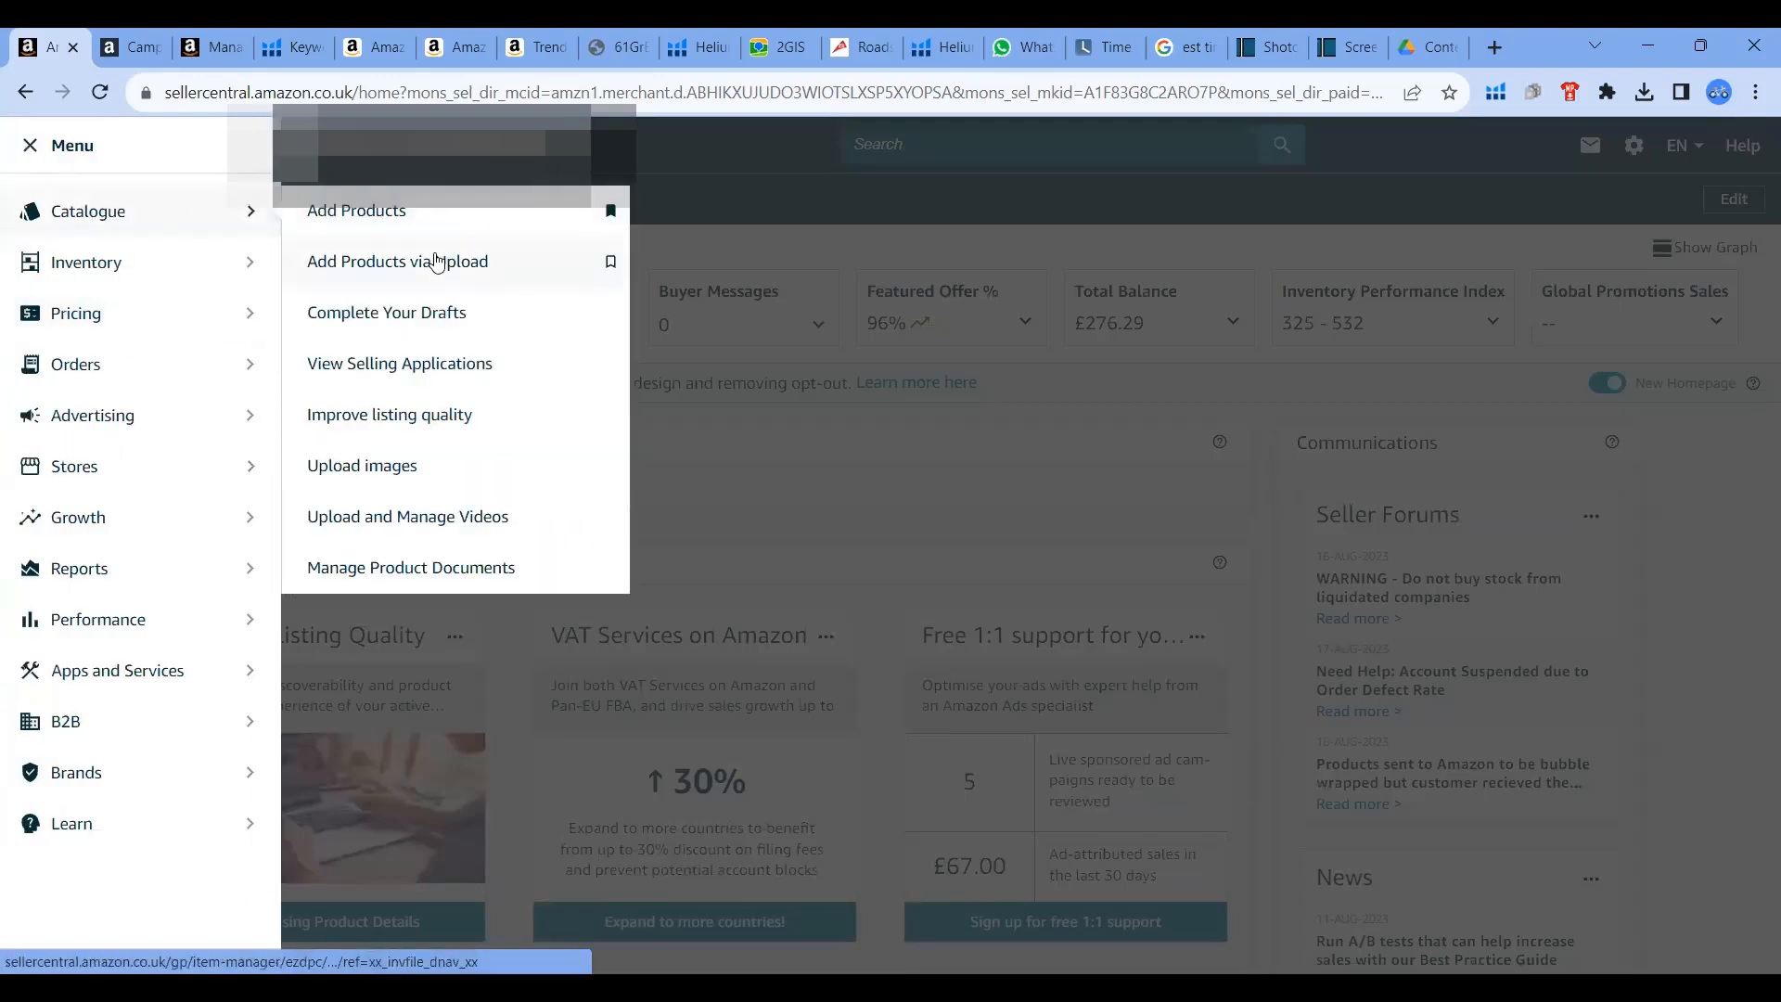
click(442, 263)
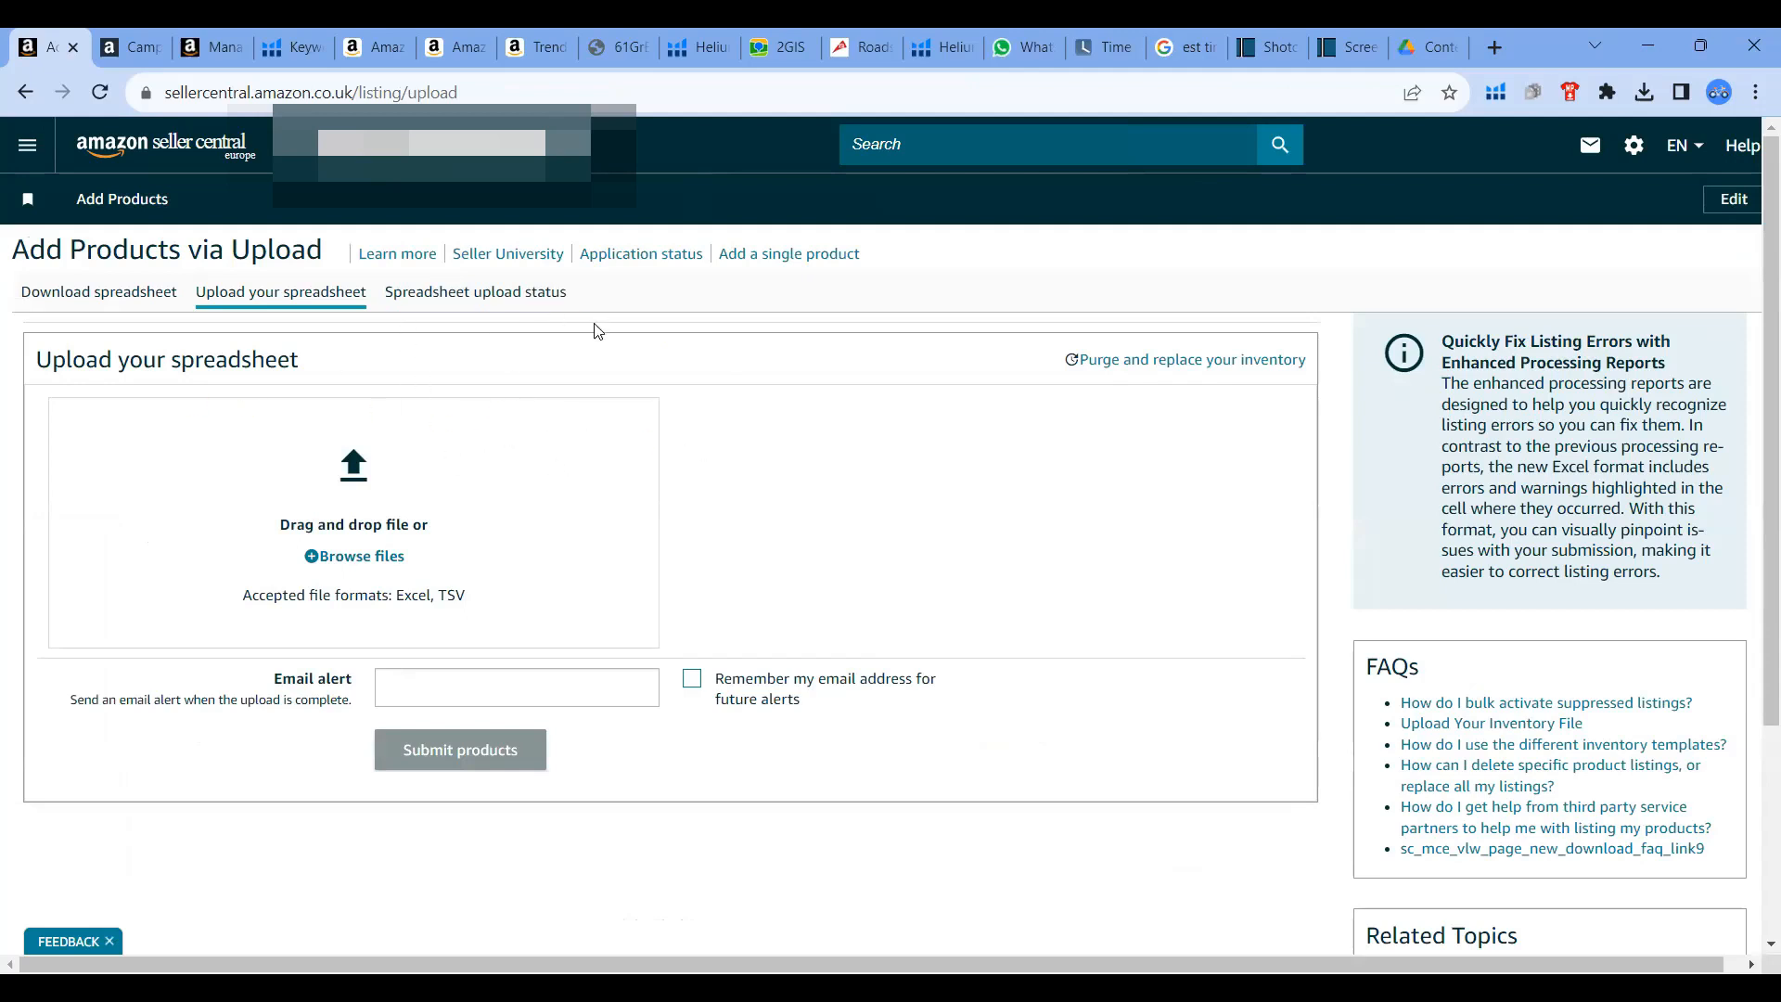
click(122, 302)
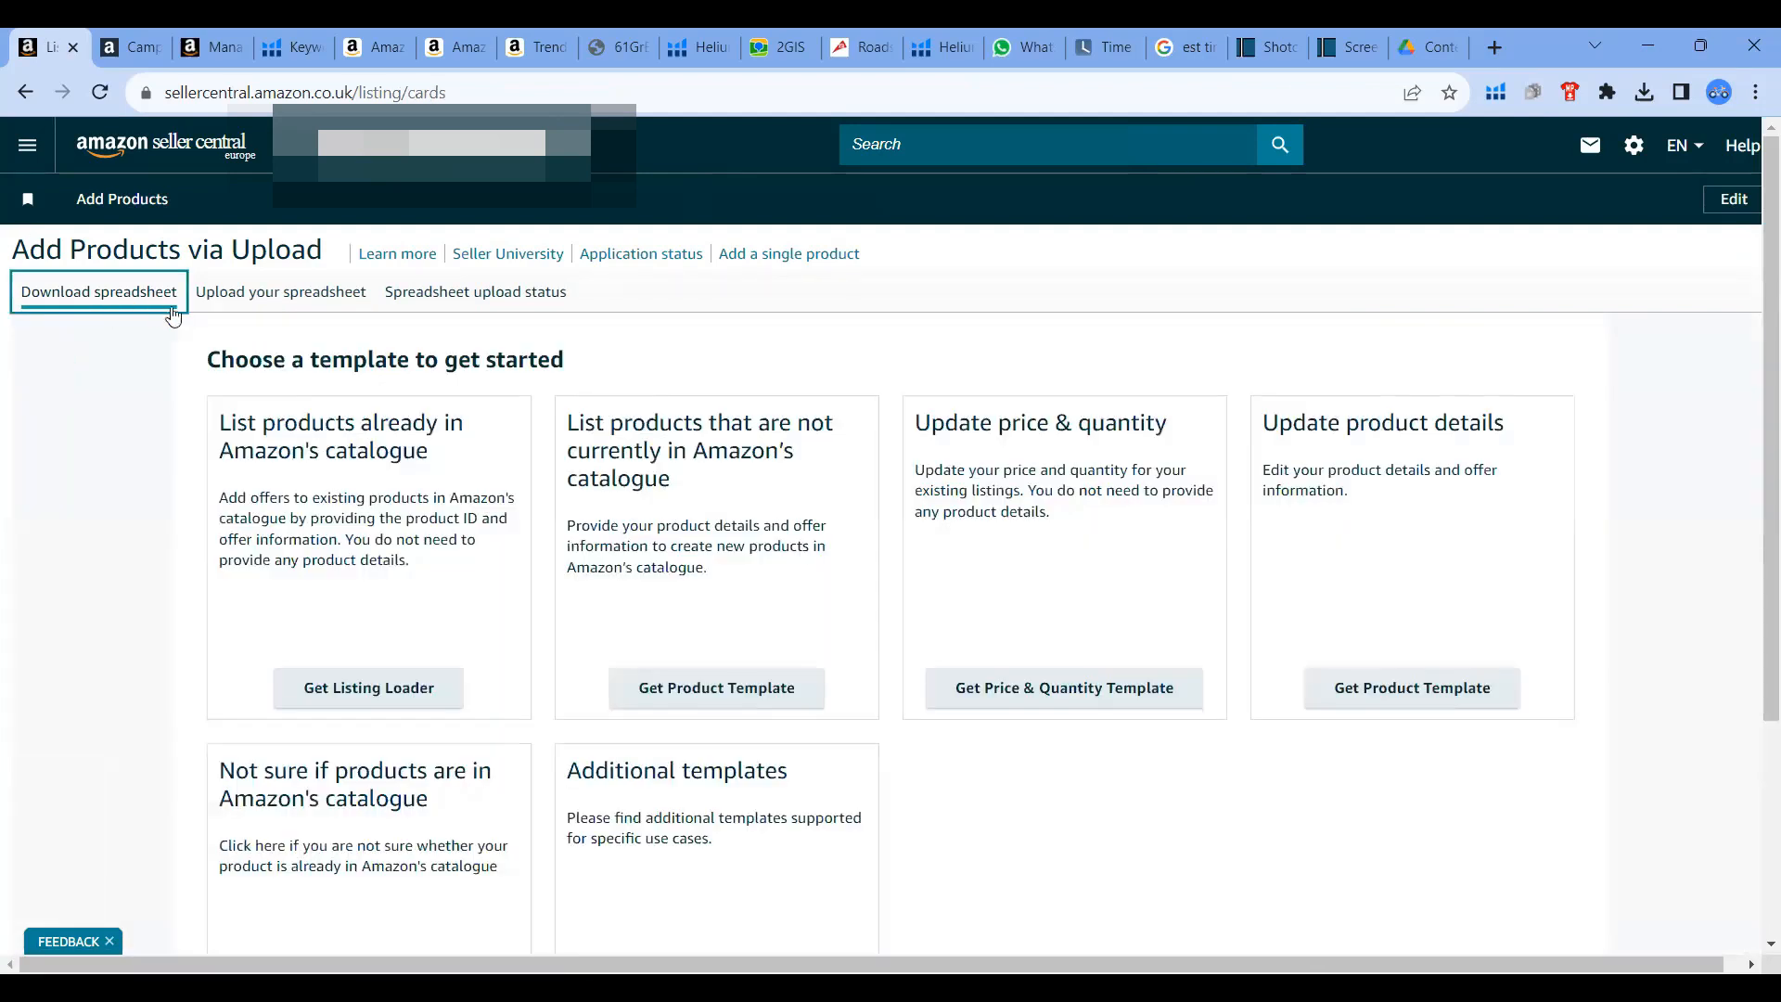
- Get the product template for updating product details and choose Amazon.com as its marketplace
click(1401, 691)
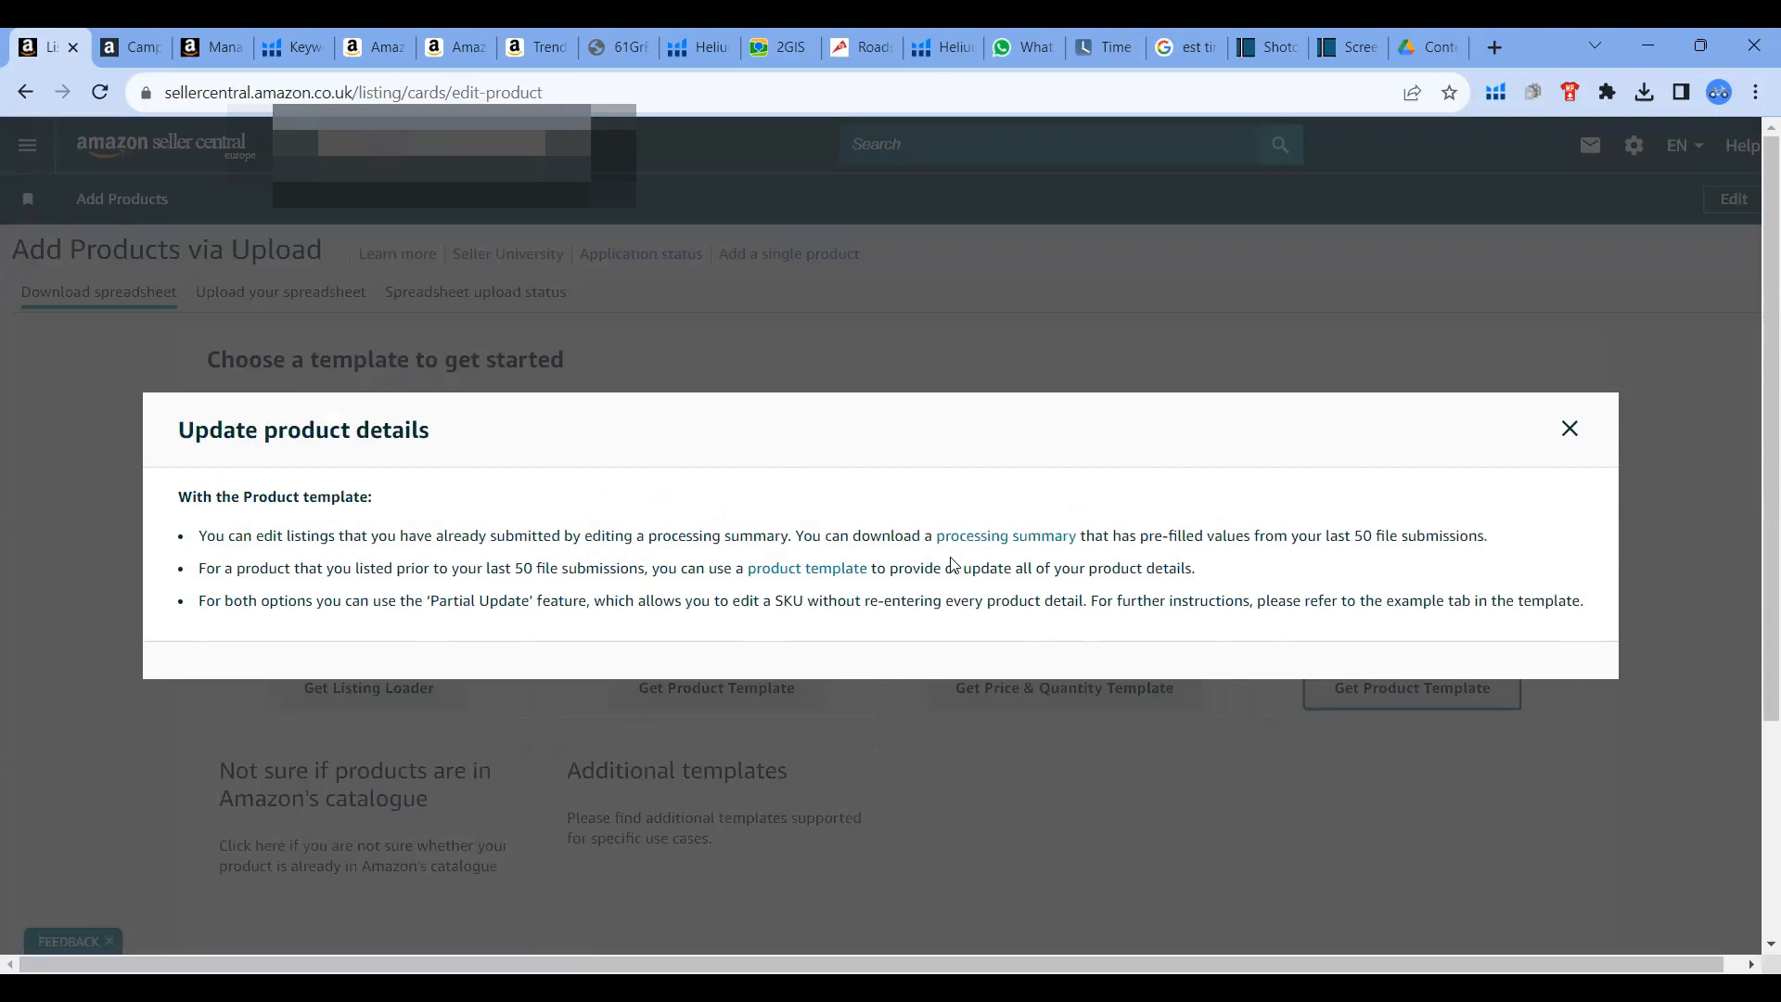
click(804, 577)
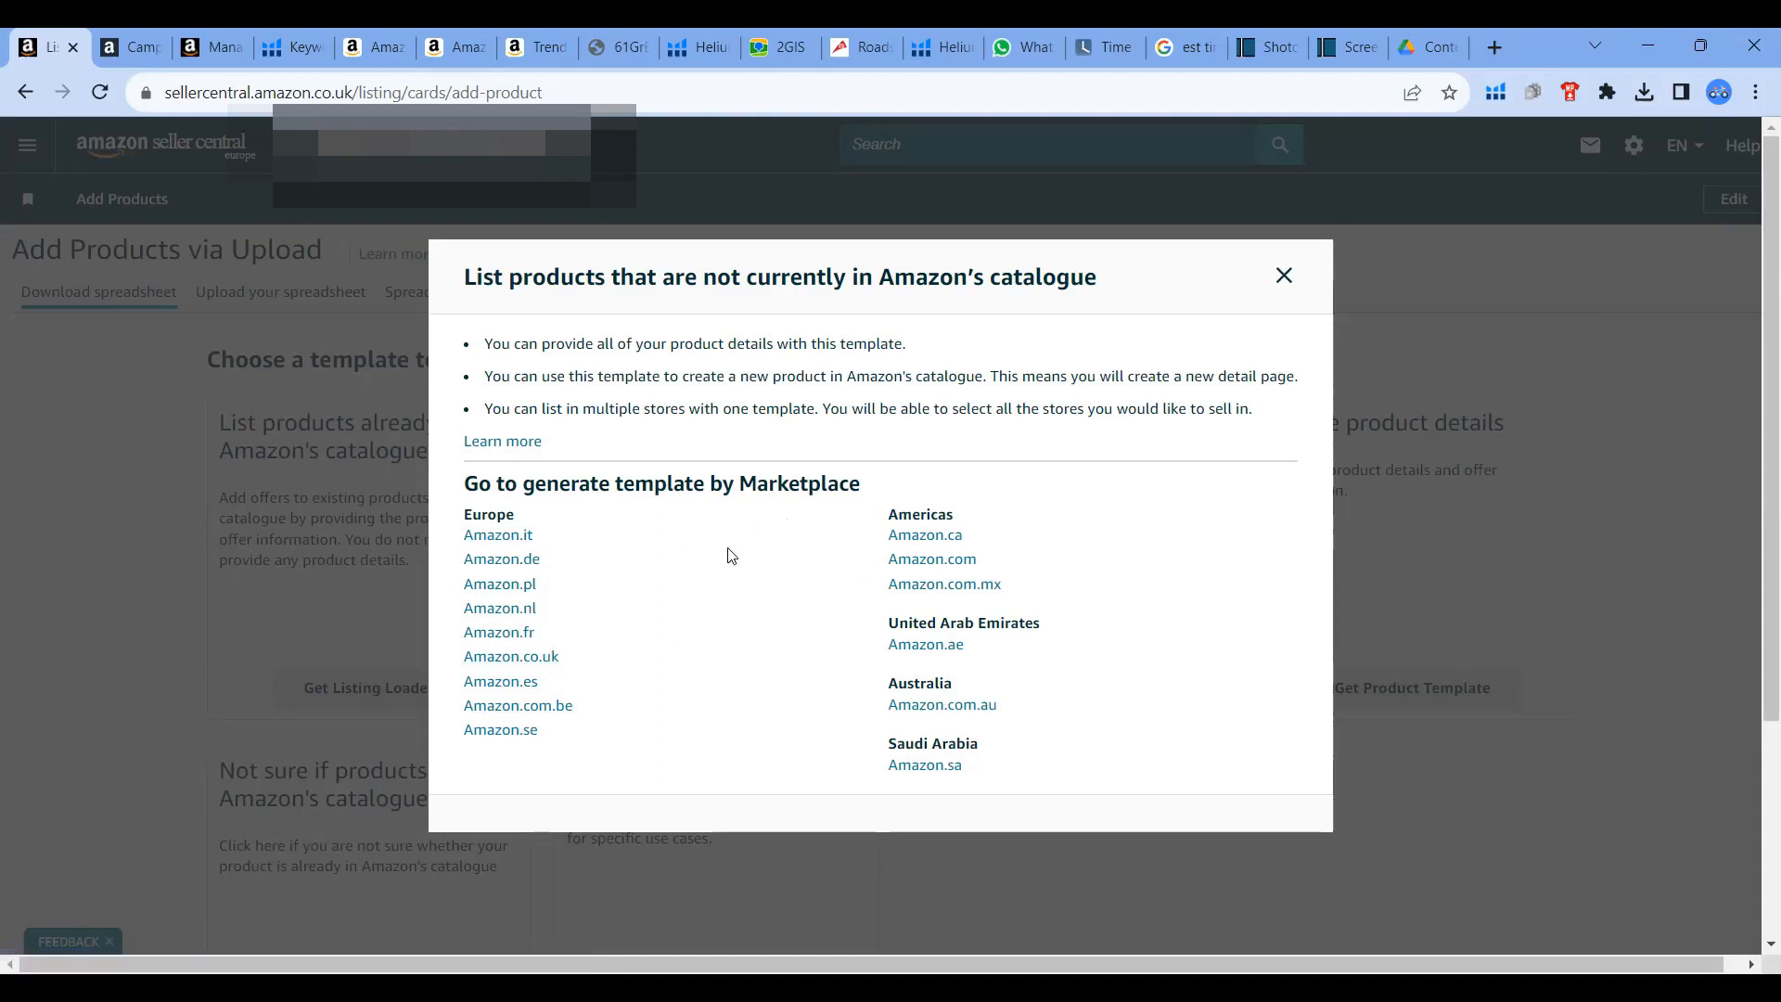
click(921, 569)
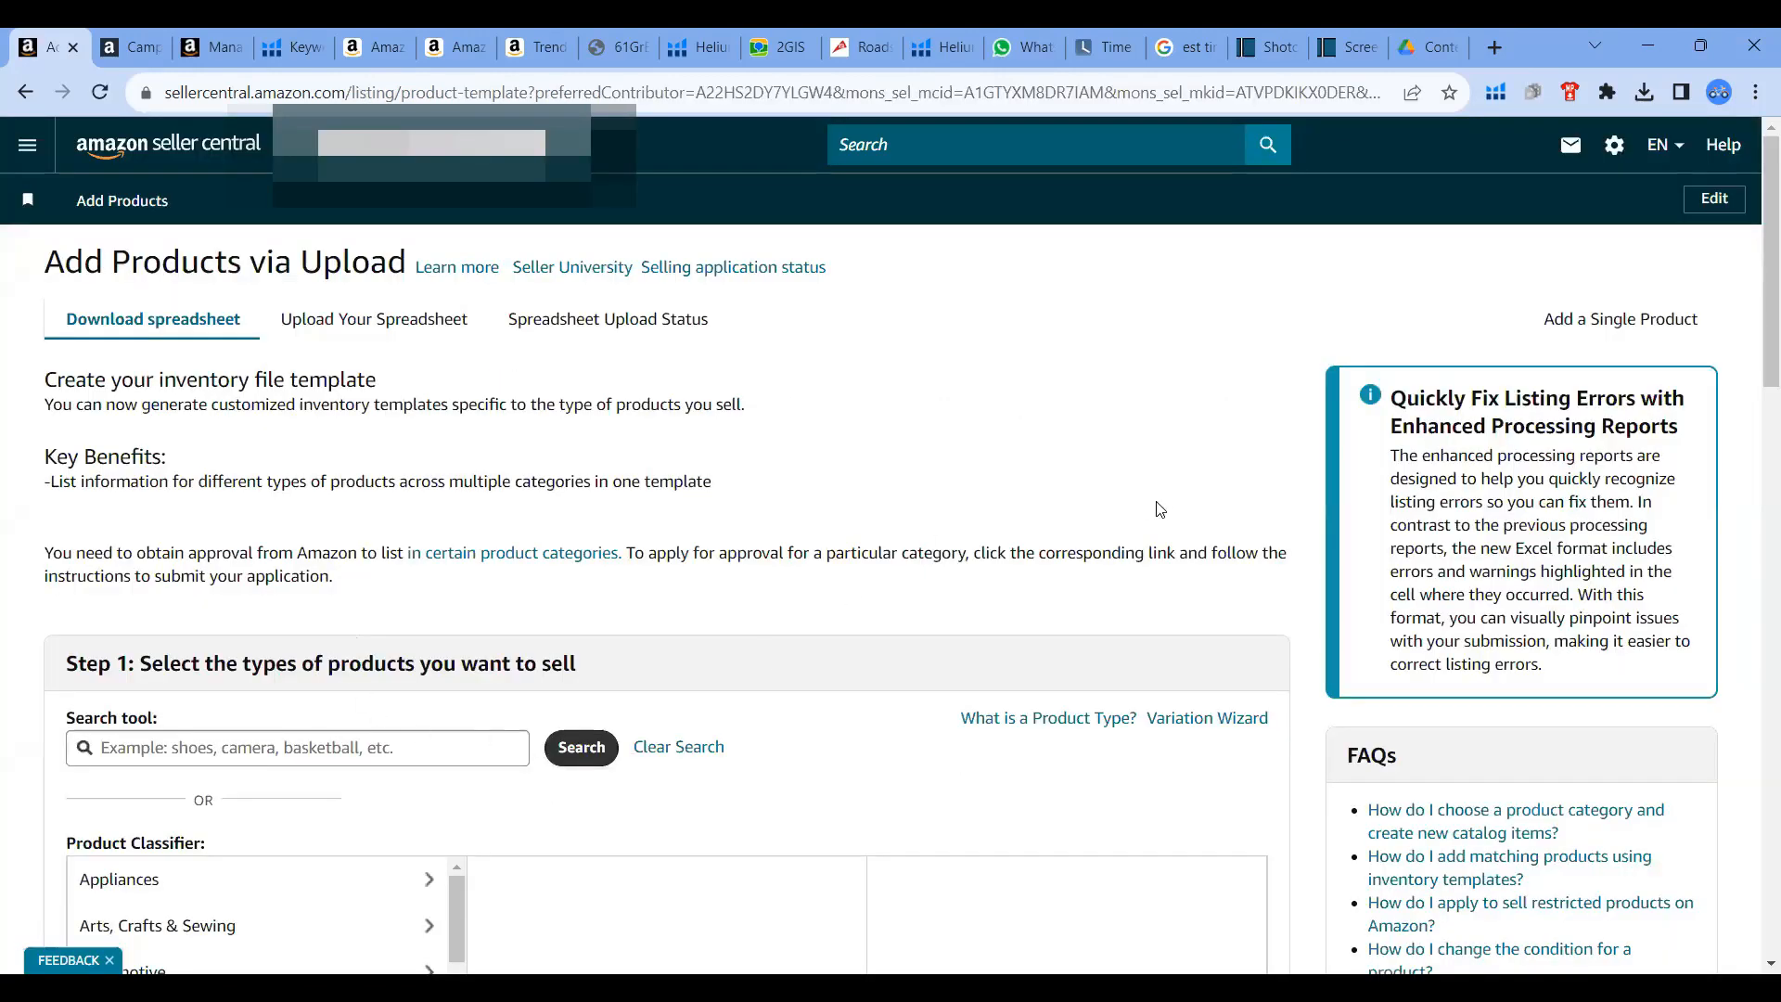
- Search the product types for "Spoon set"
drag(1756, 332, 1757, 363)
scroll(1756, 376, down, 1)
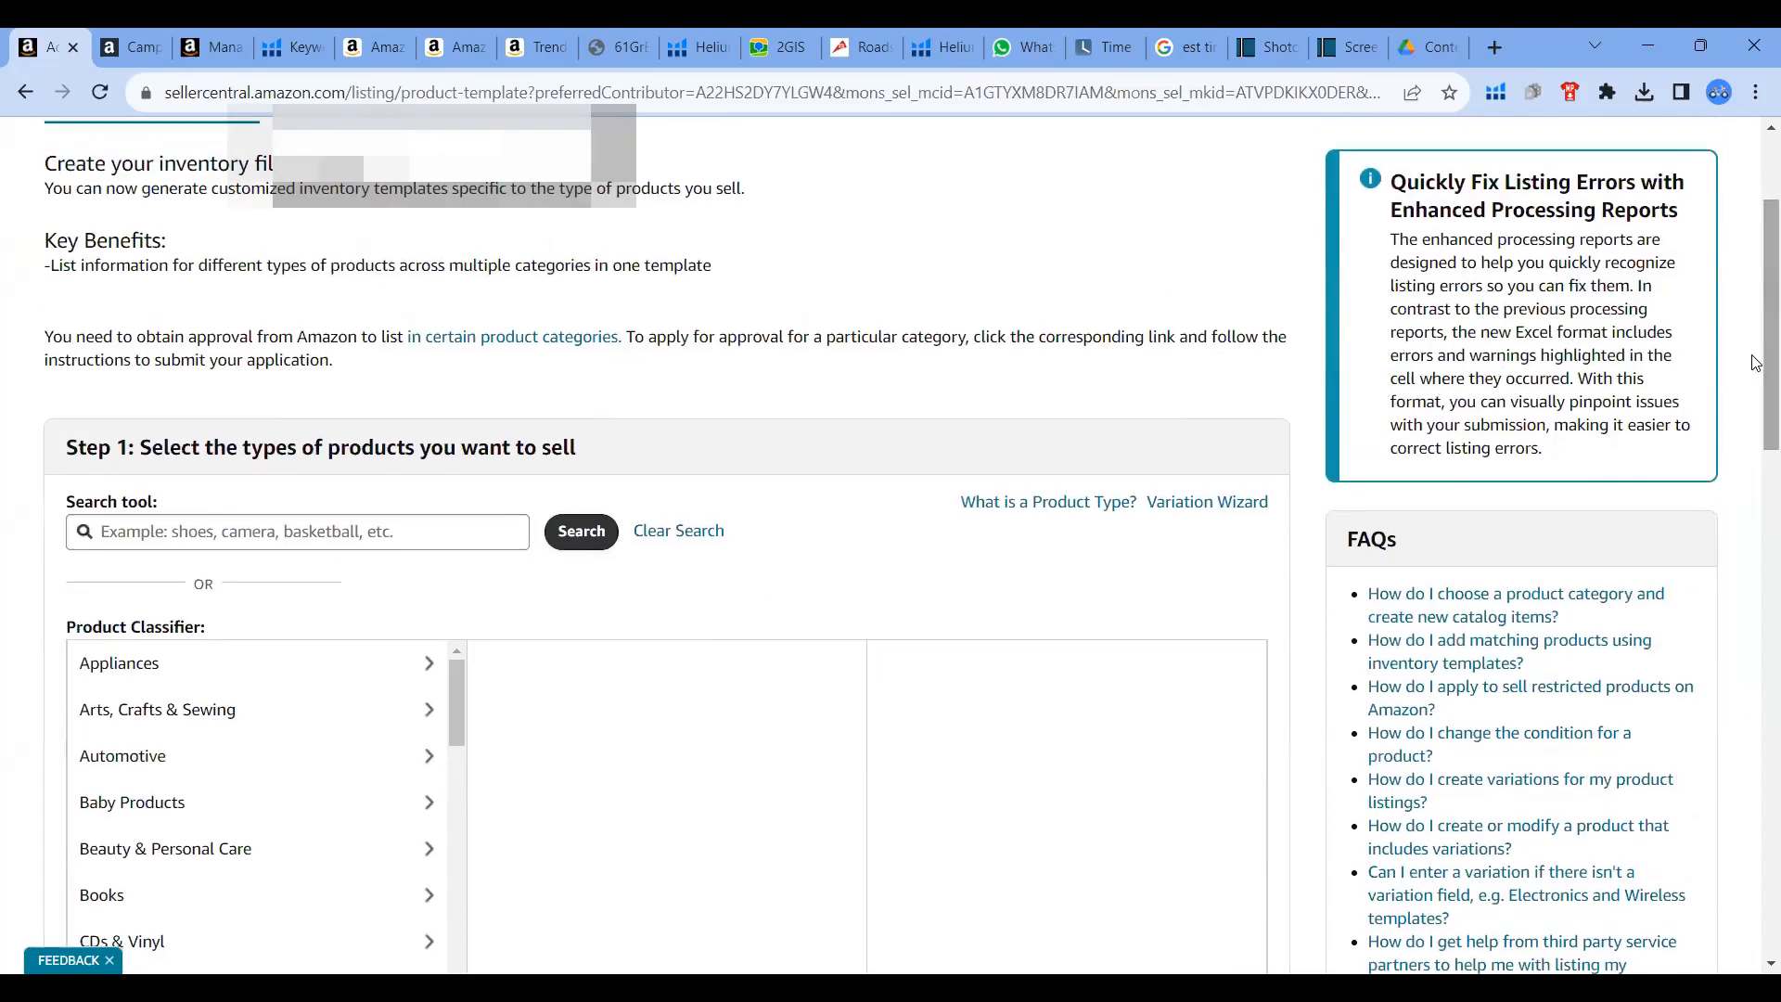
click(436, 524)
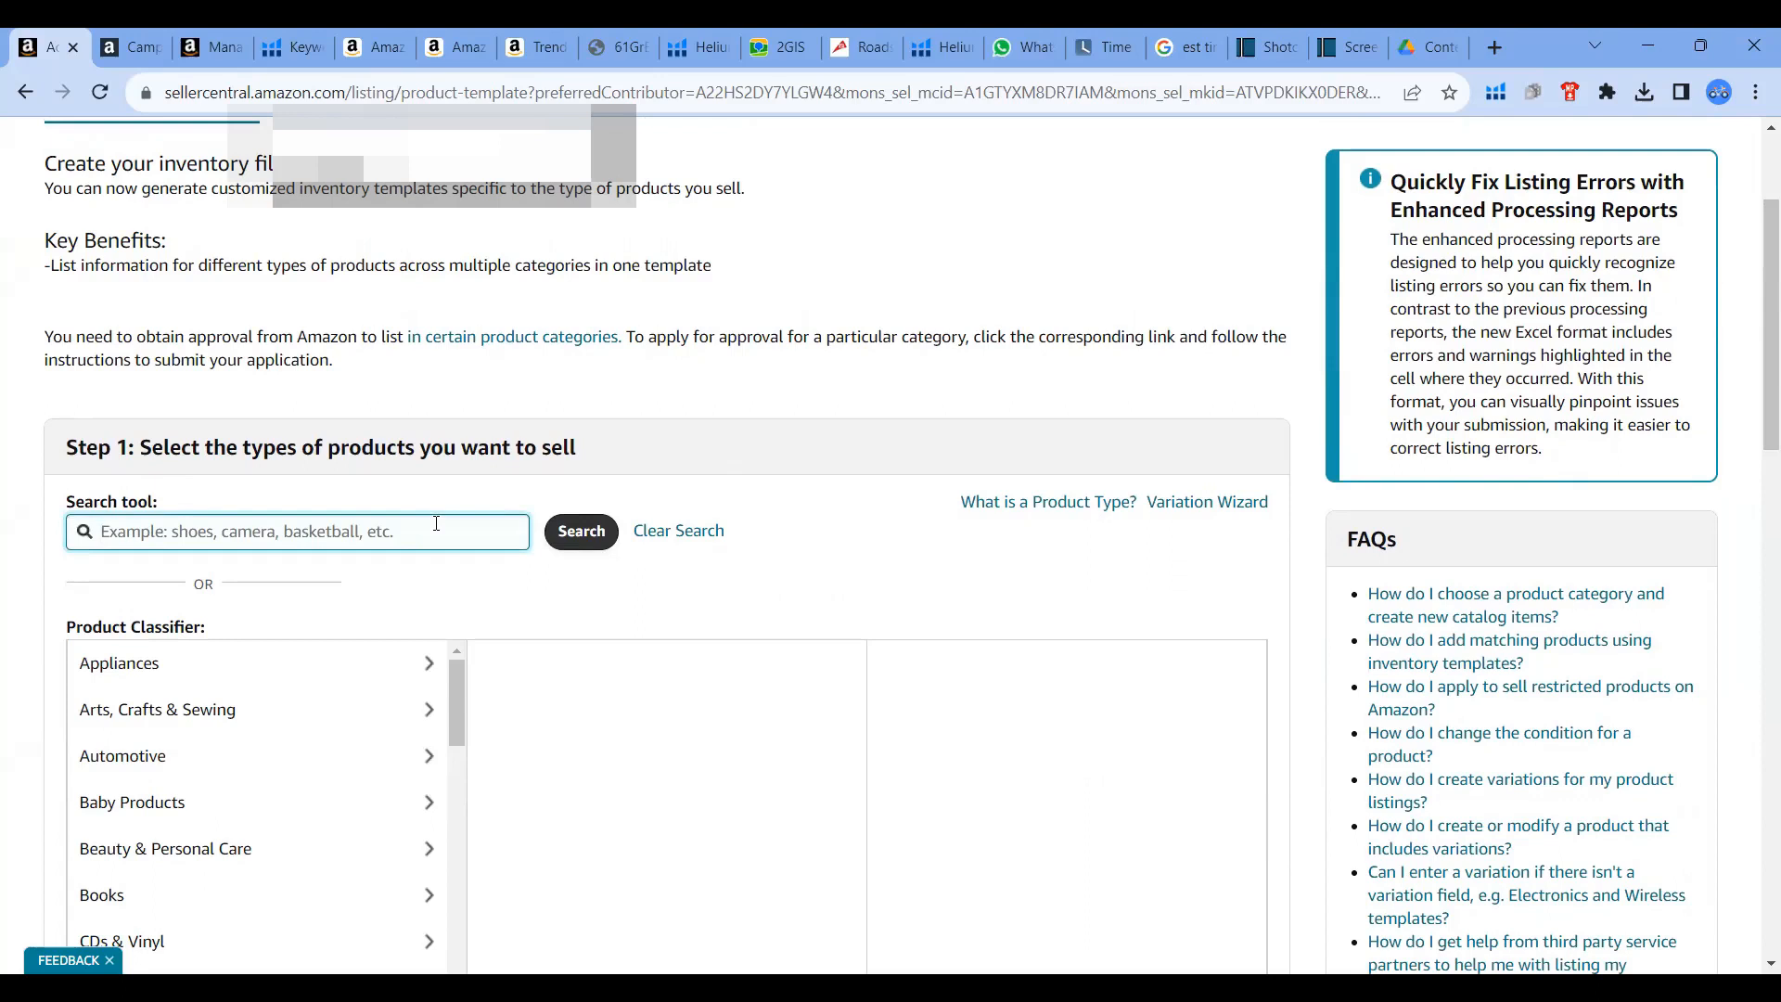
text(Spoon set)
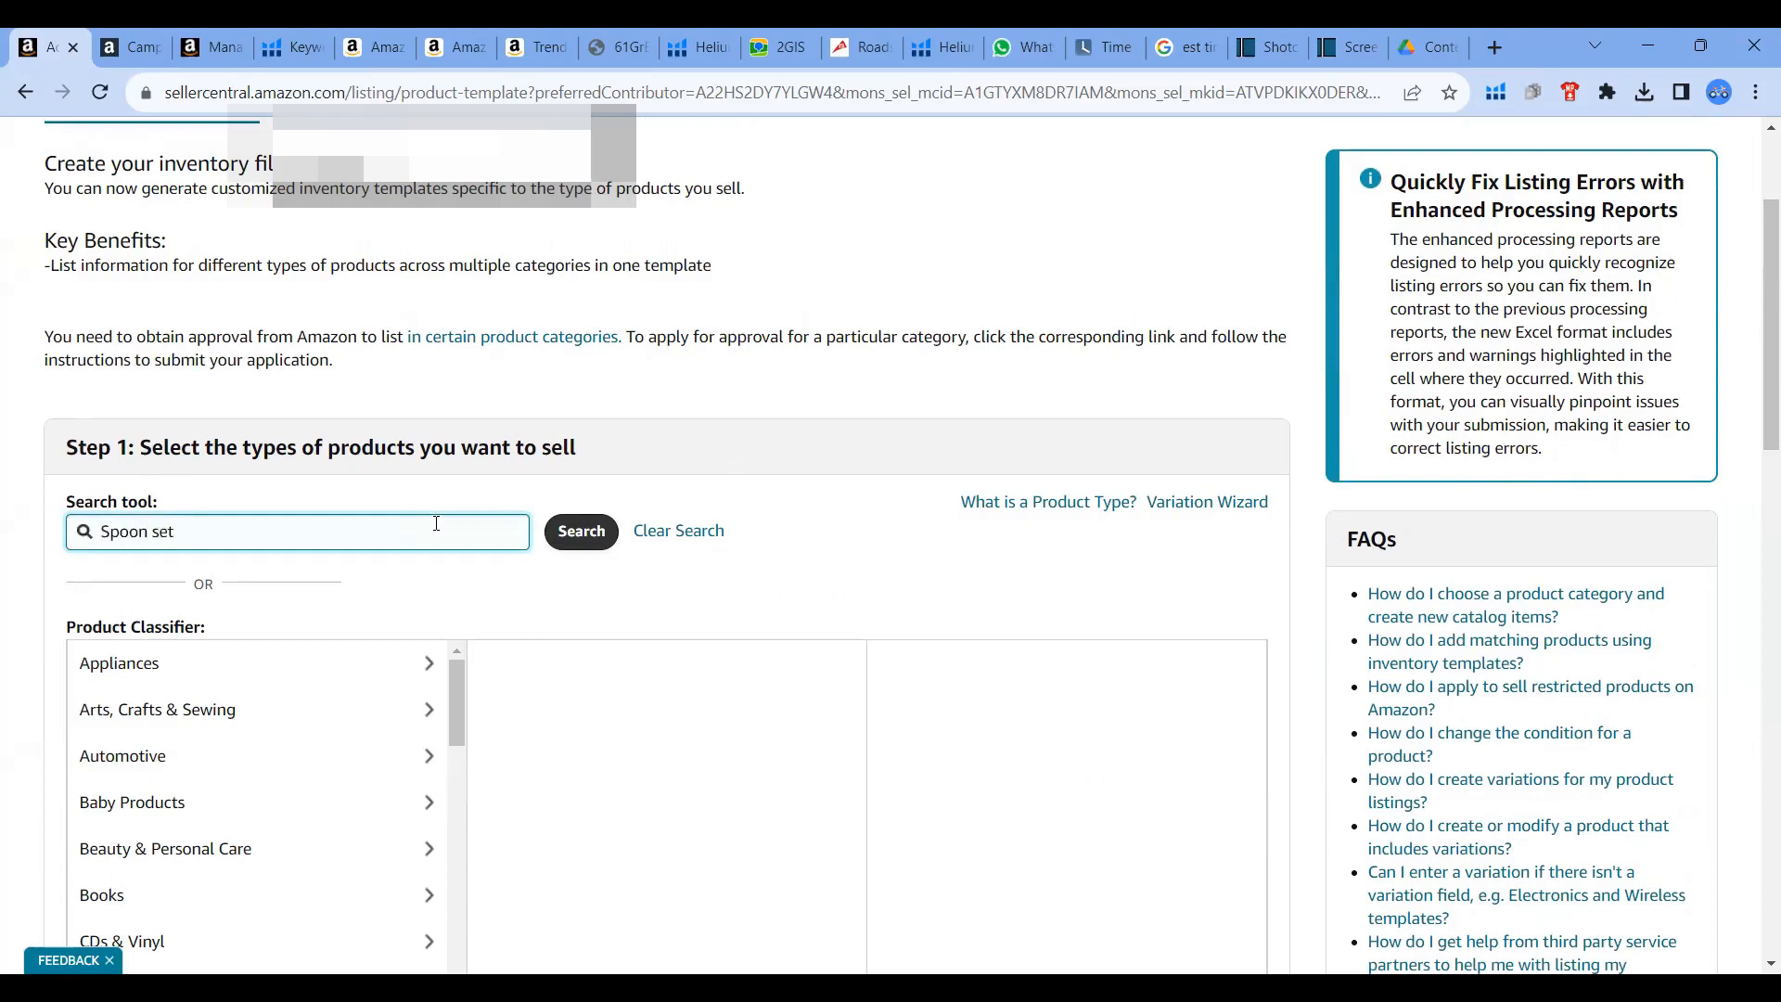
click(597, 528)
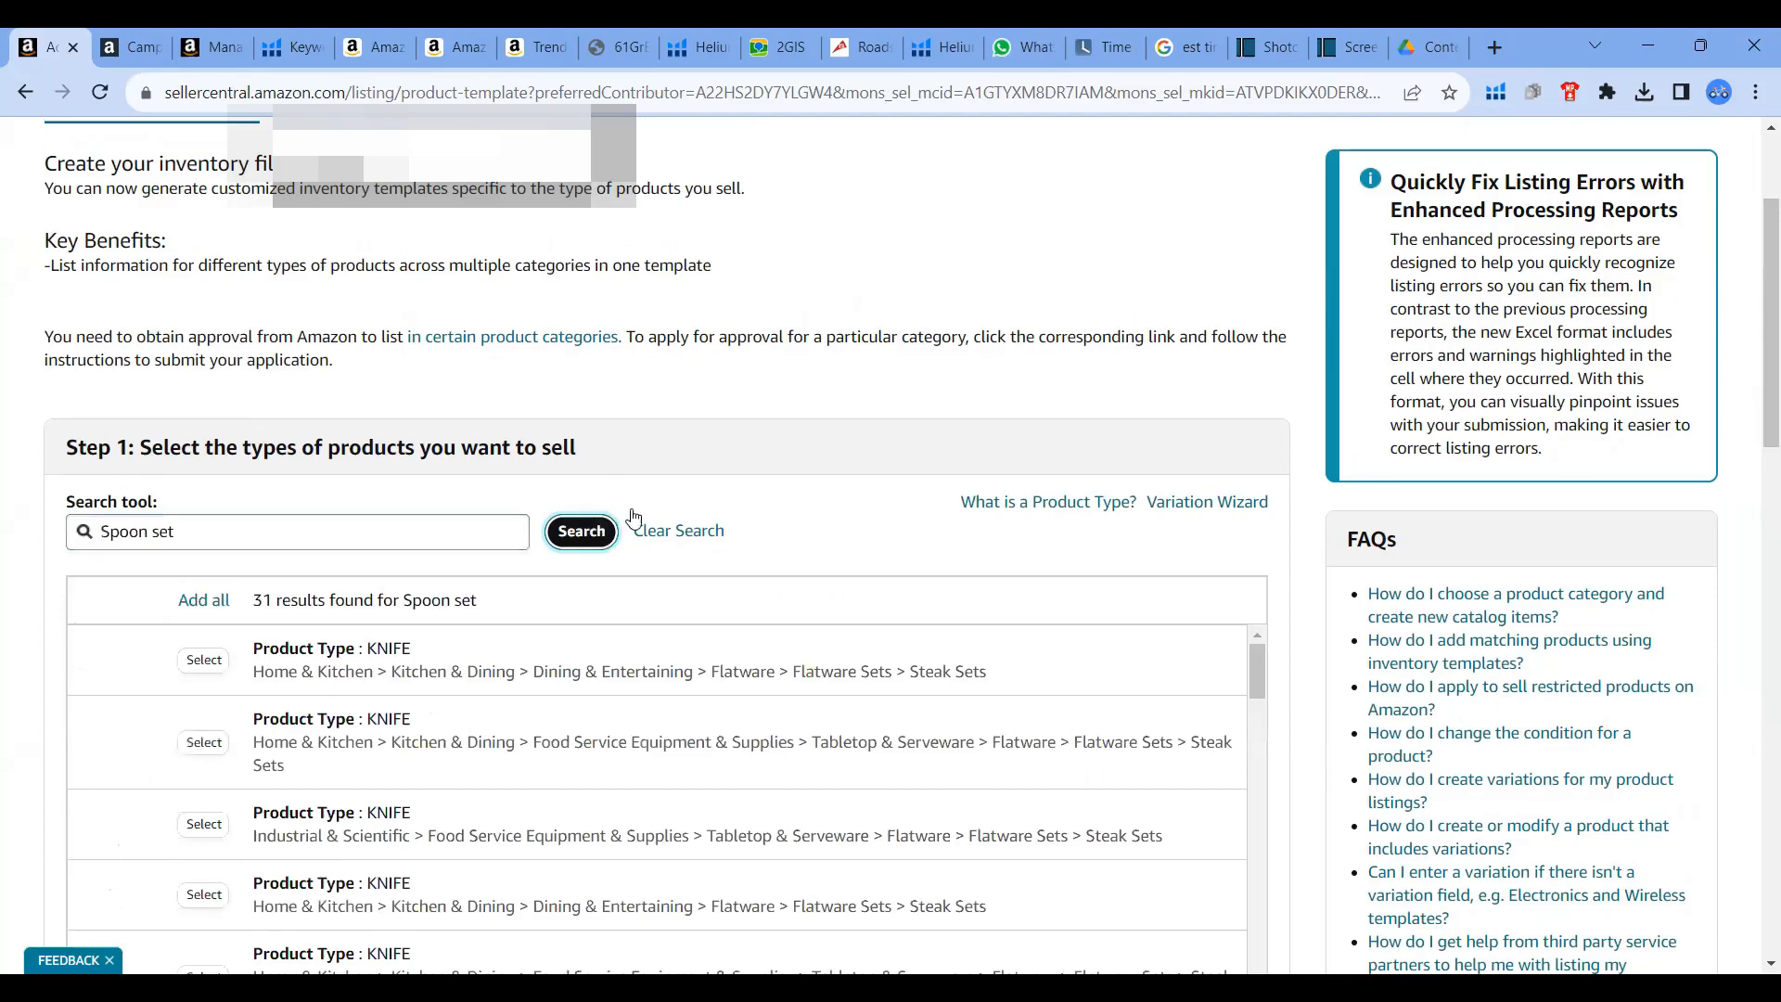
- Select the SPOON product type under Home & Kitchen > Kitchen & Dining > Dining & Entertaining > Flatware > Spoons > Teaspoons
drag(1757, 324, 1757, 401)
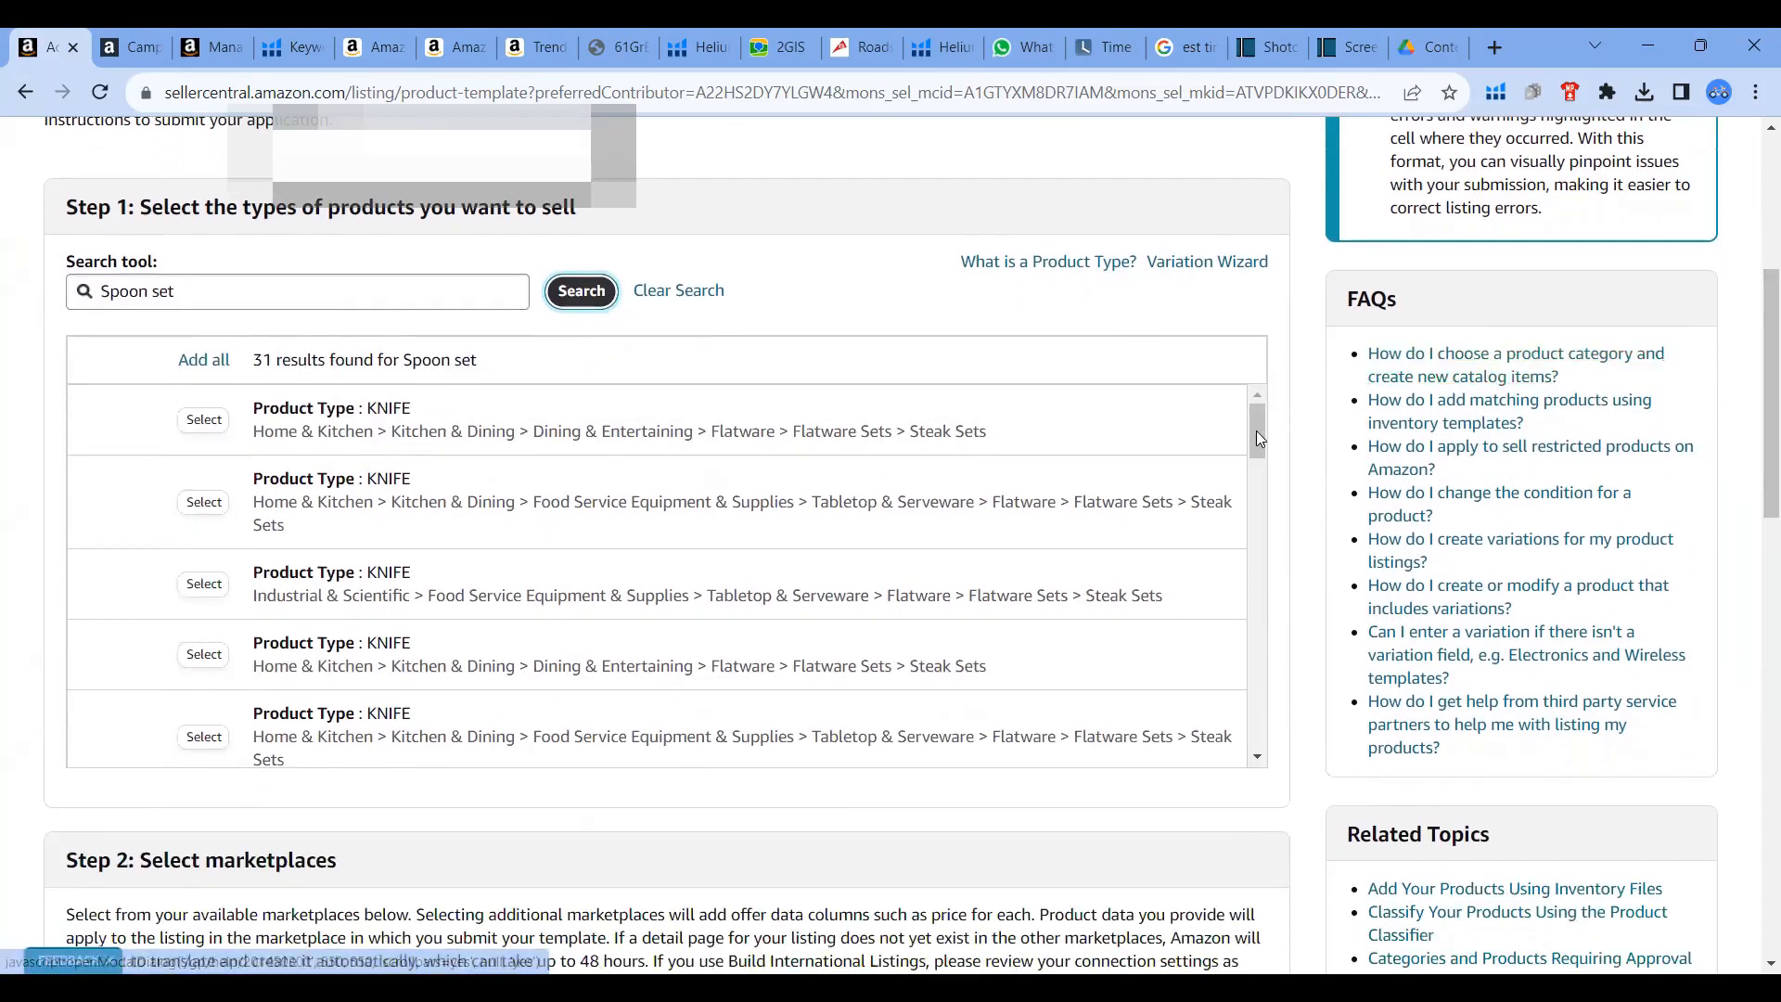
mouse_move(1250, 432)
mouse_down()
mouse_move(1251, 460)
mouse_move(1243, 417)
mouse_up()
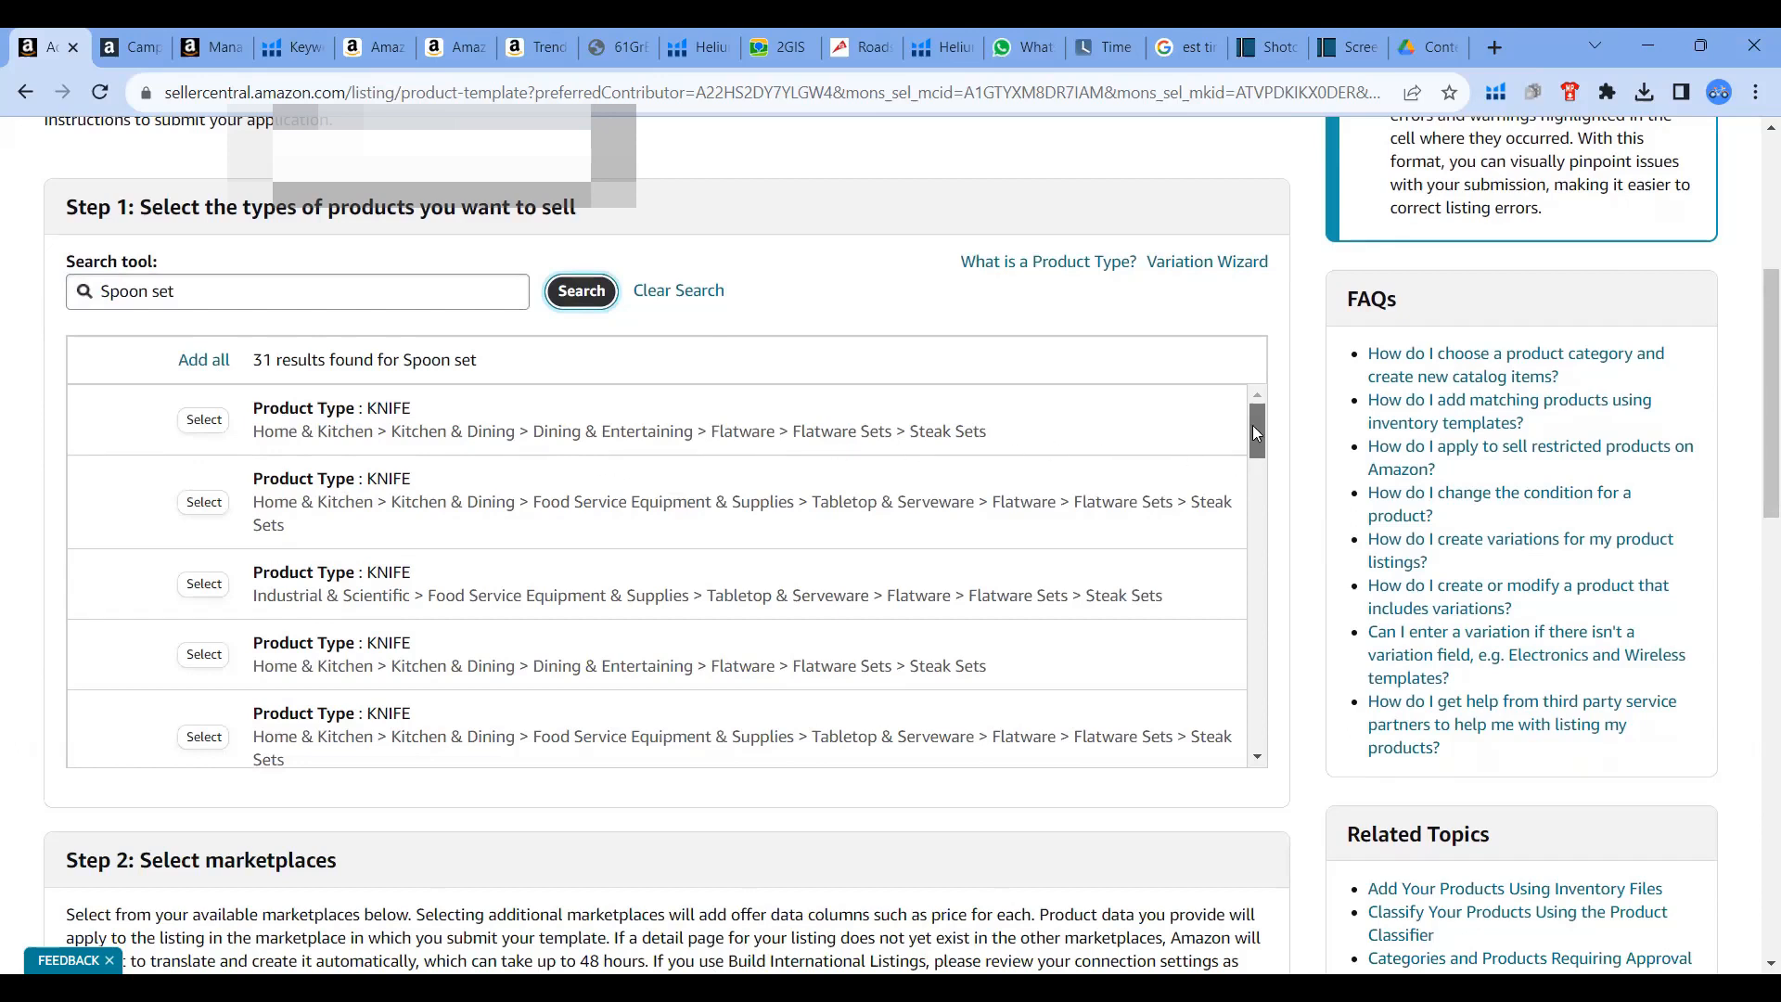
drag(1253, 425, 1234, 529)
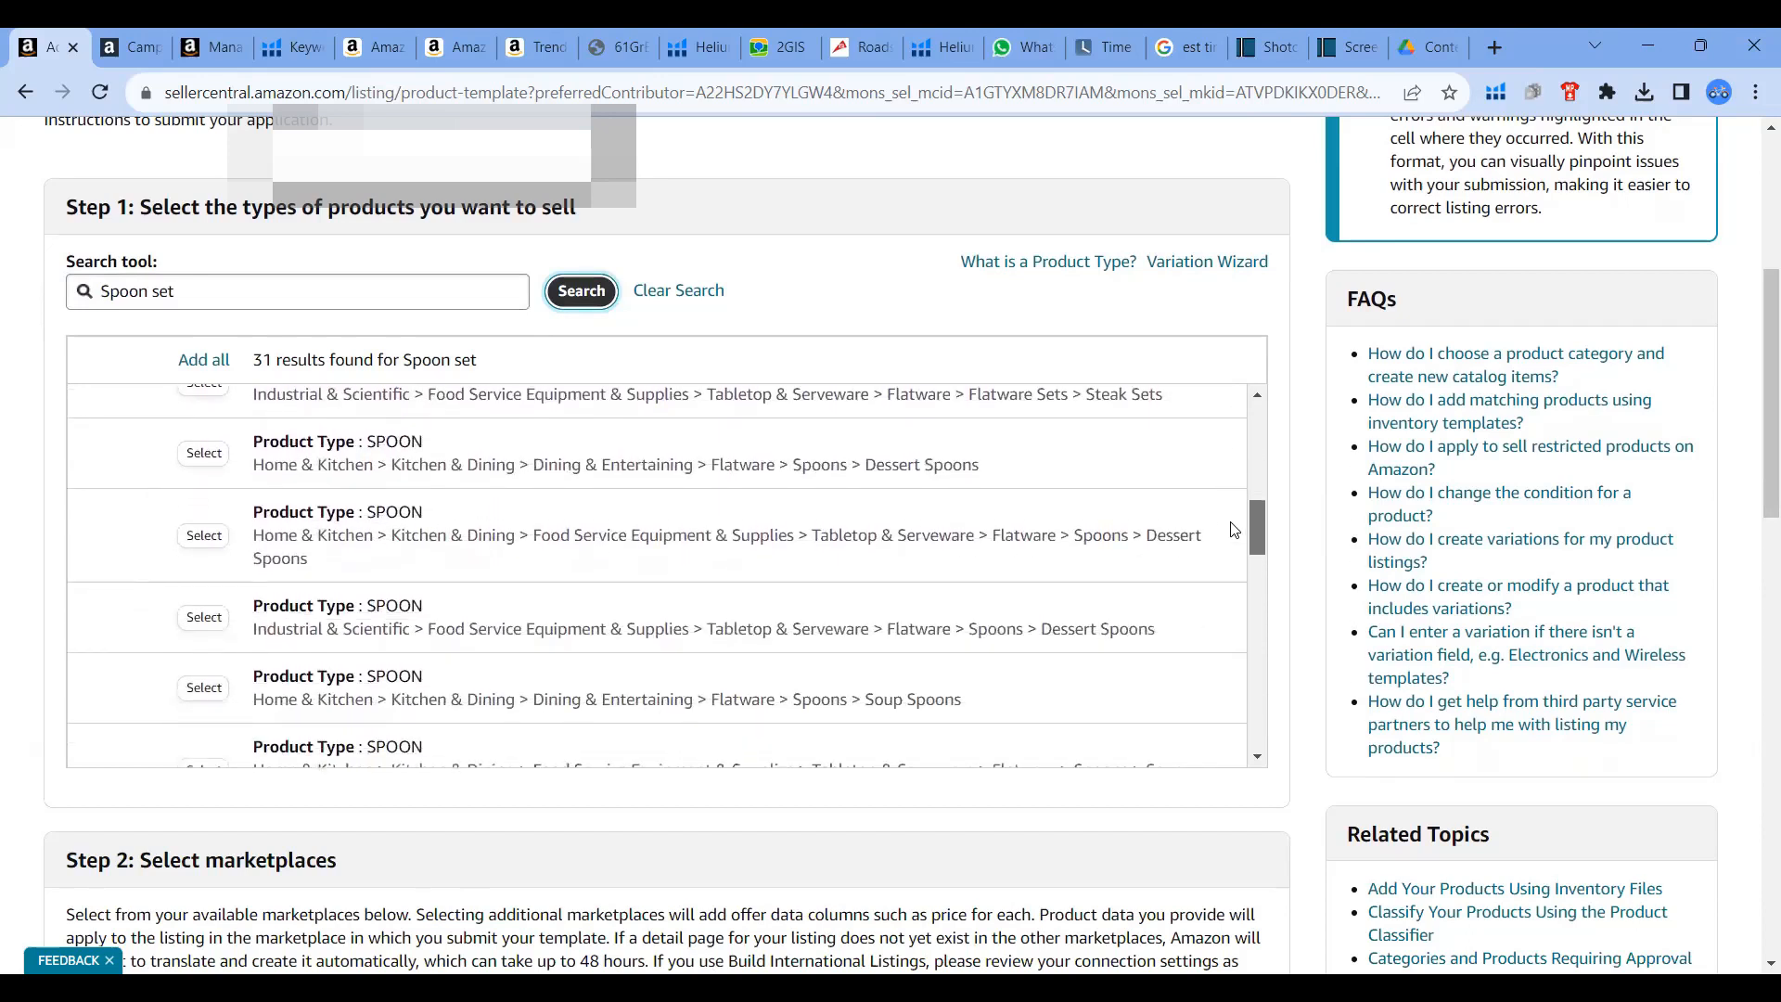
drag(1234, 529, 1222, 731)
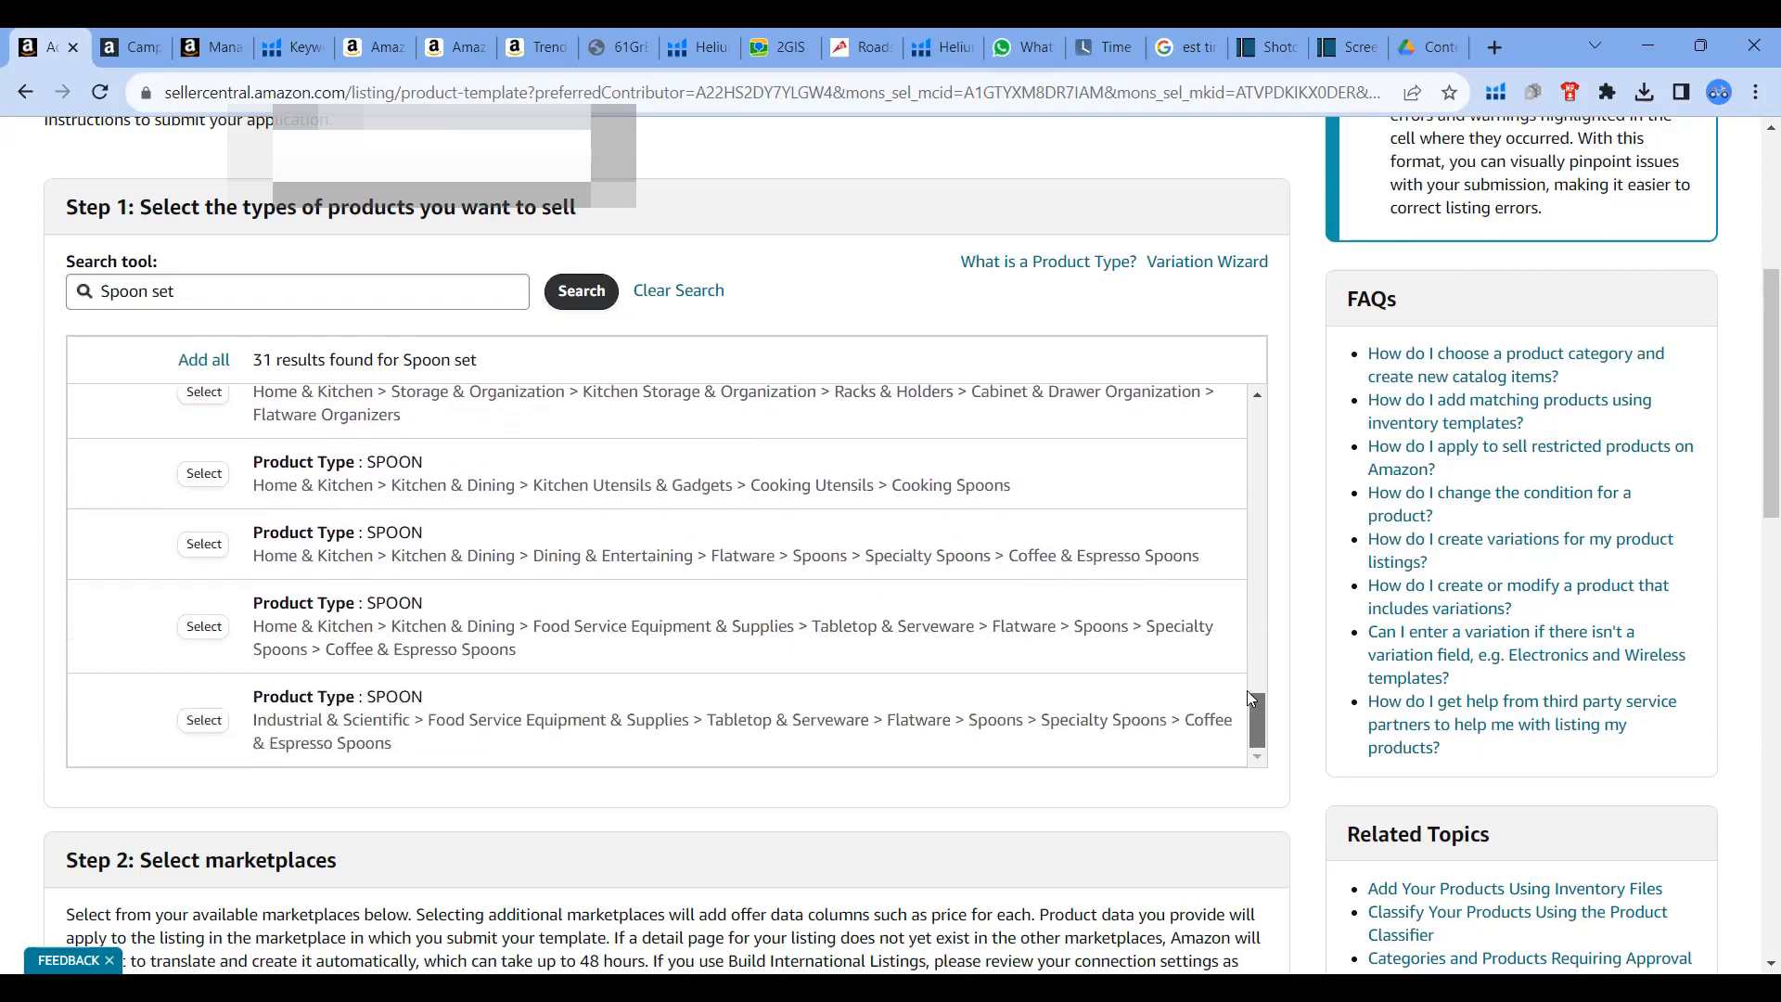
drag(1249, 707, 1249, 642)
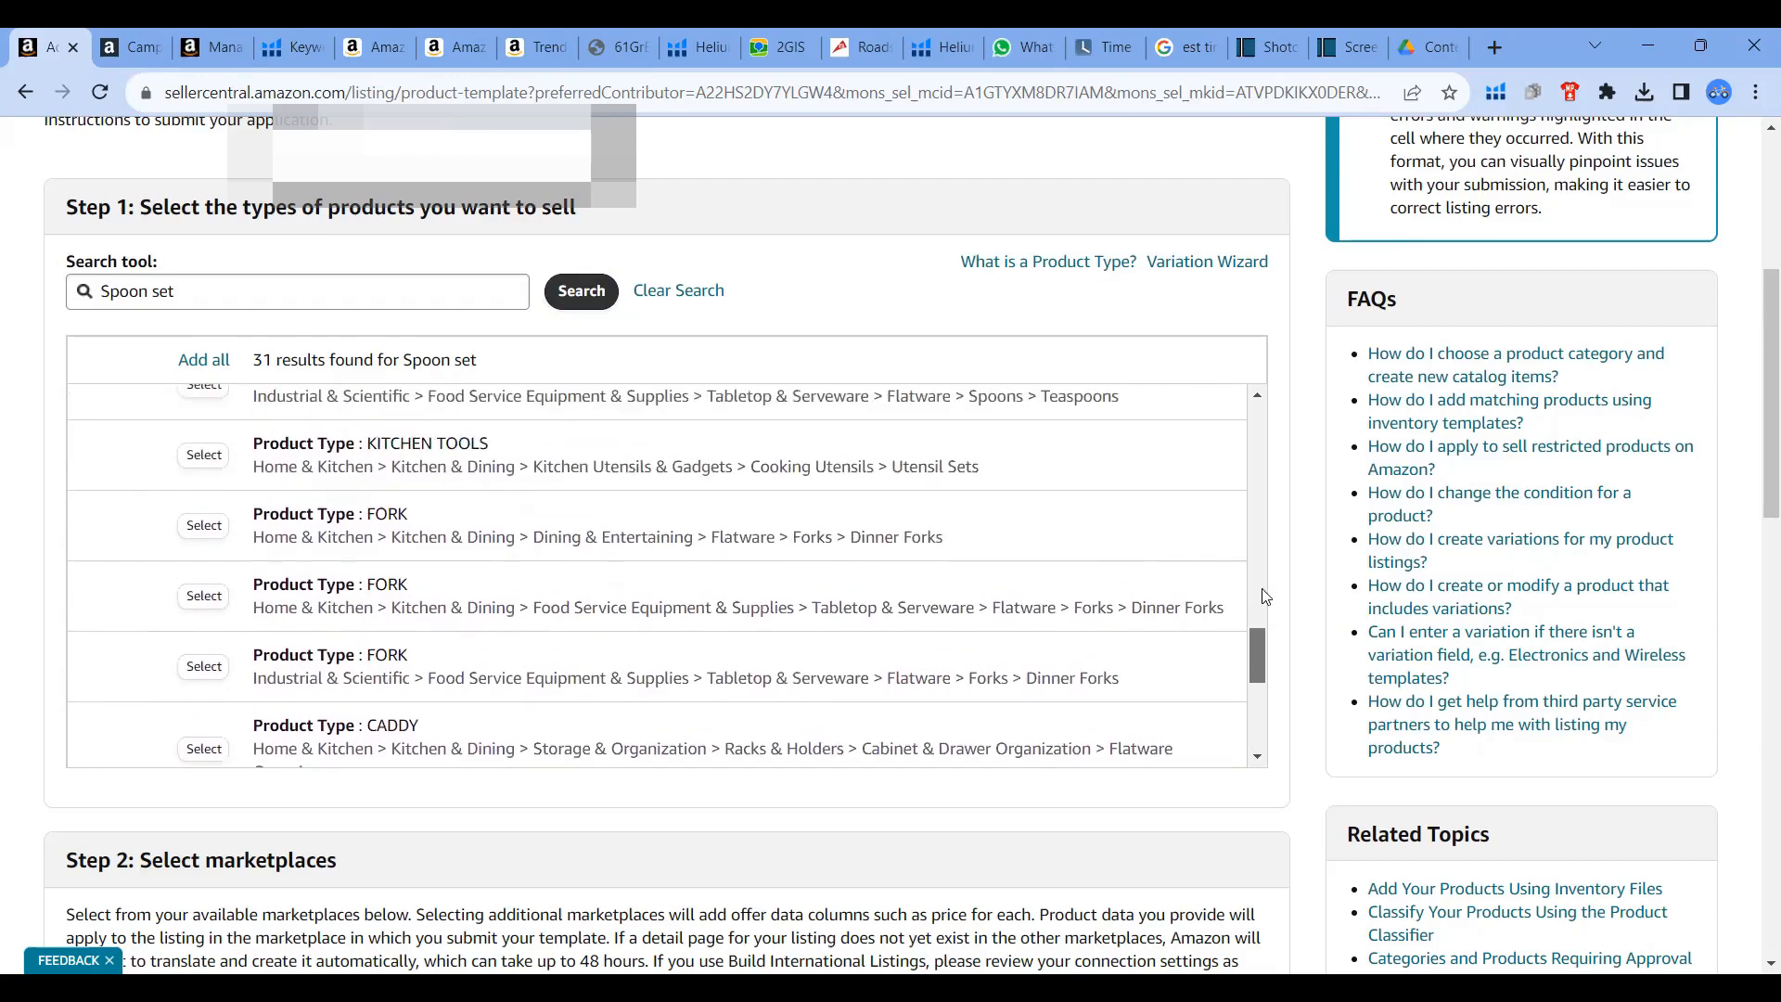
drag(1254, 650, 1254, 640)
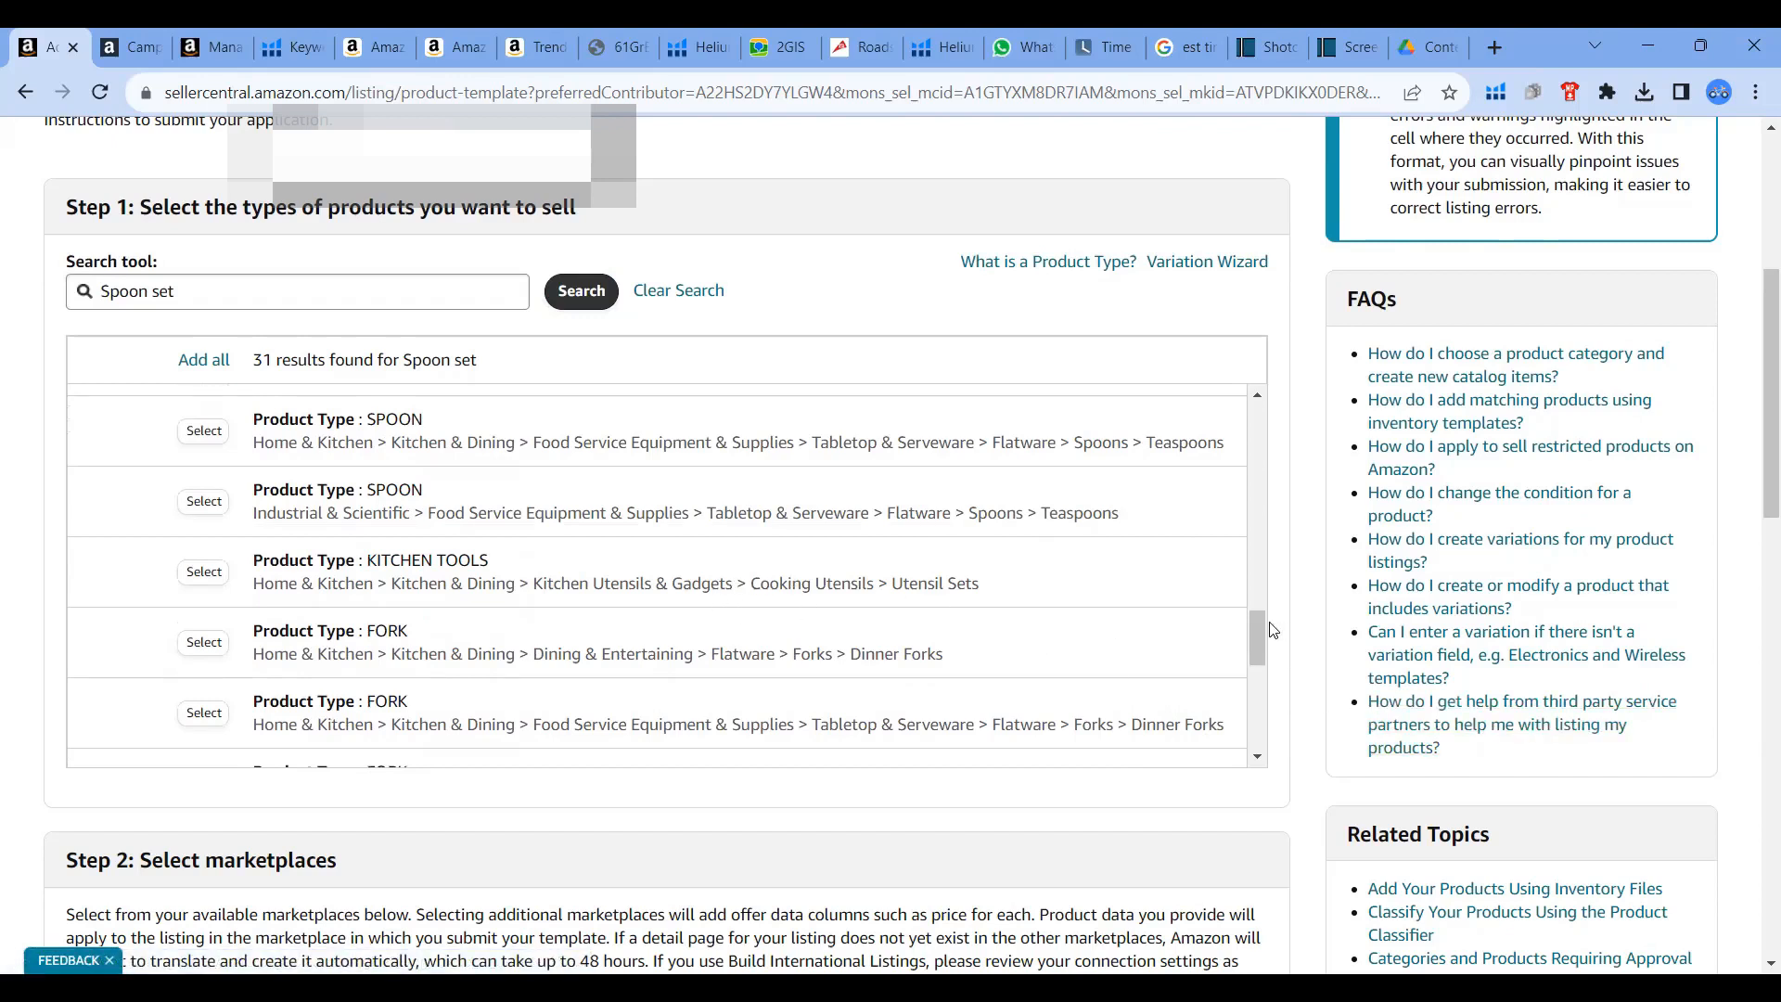
drag(1260, 634, 1254, 605)
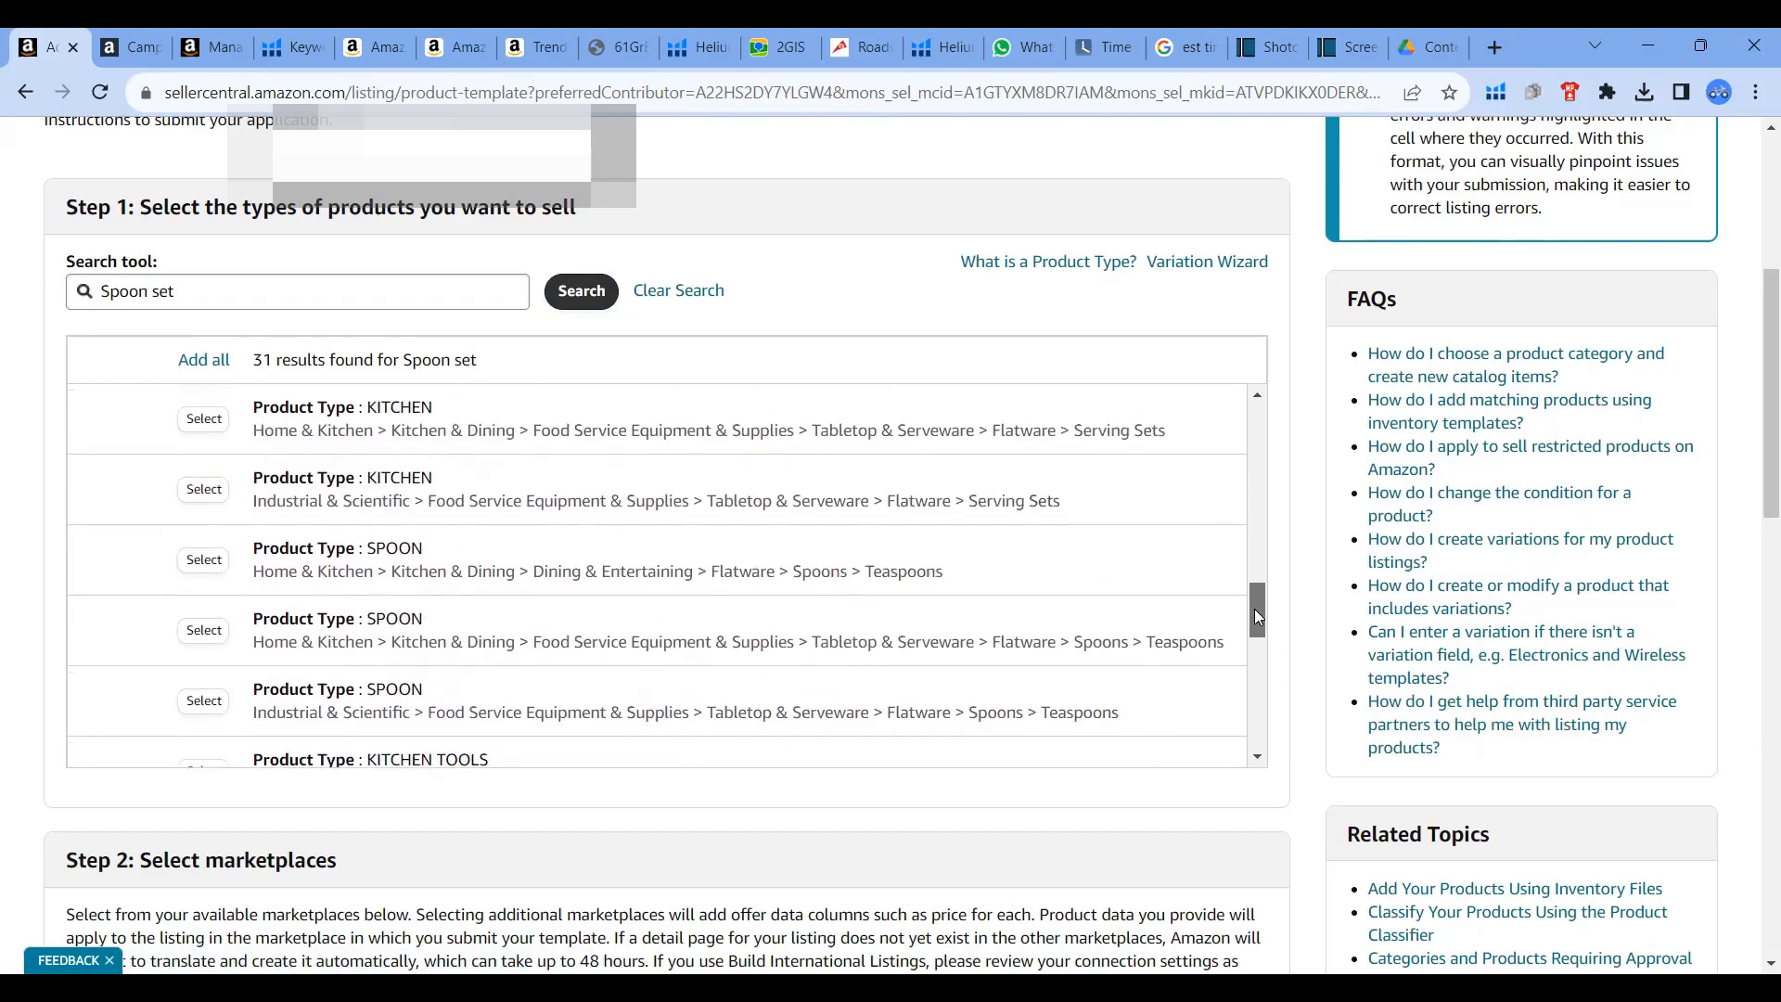
click(202, 555)
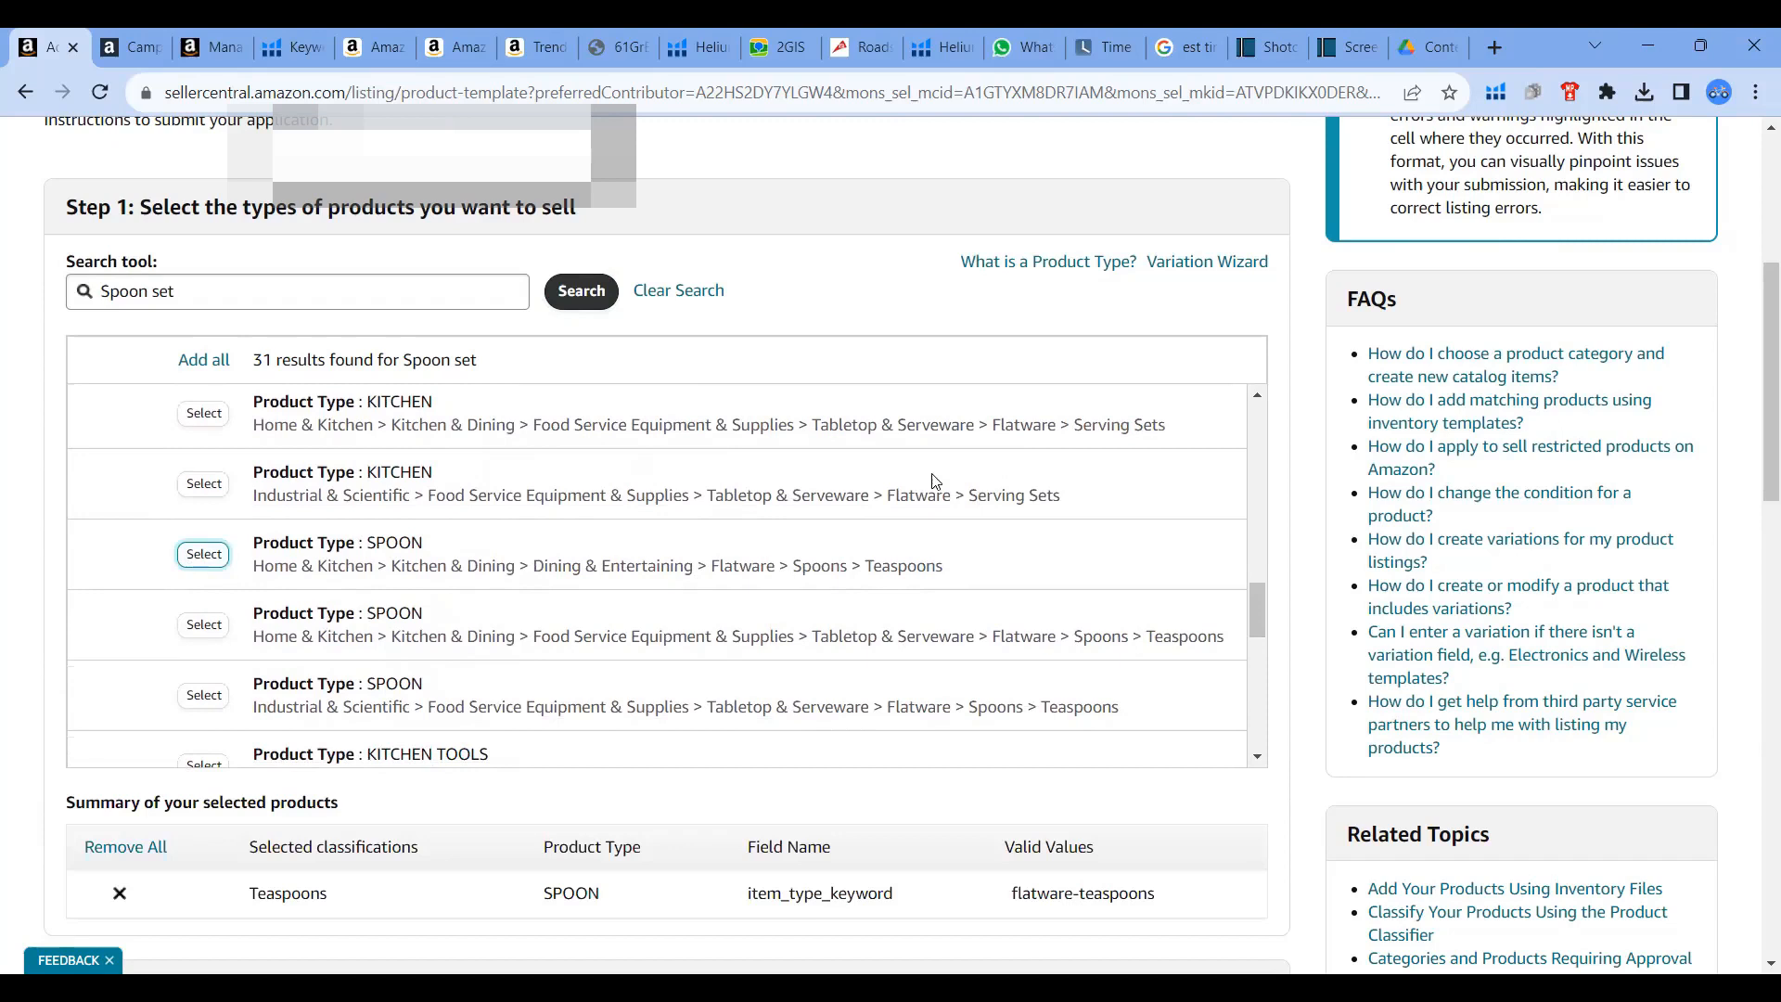
- Deselect the Amazon.co.uk marketplace for the template
scroll(1756, 445, down, 2)
scroll(1757, 446, down, 1)
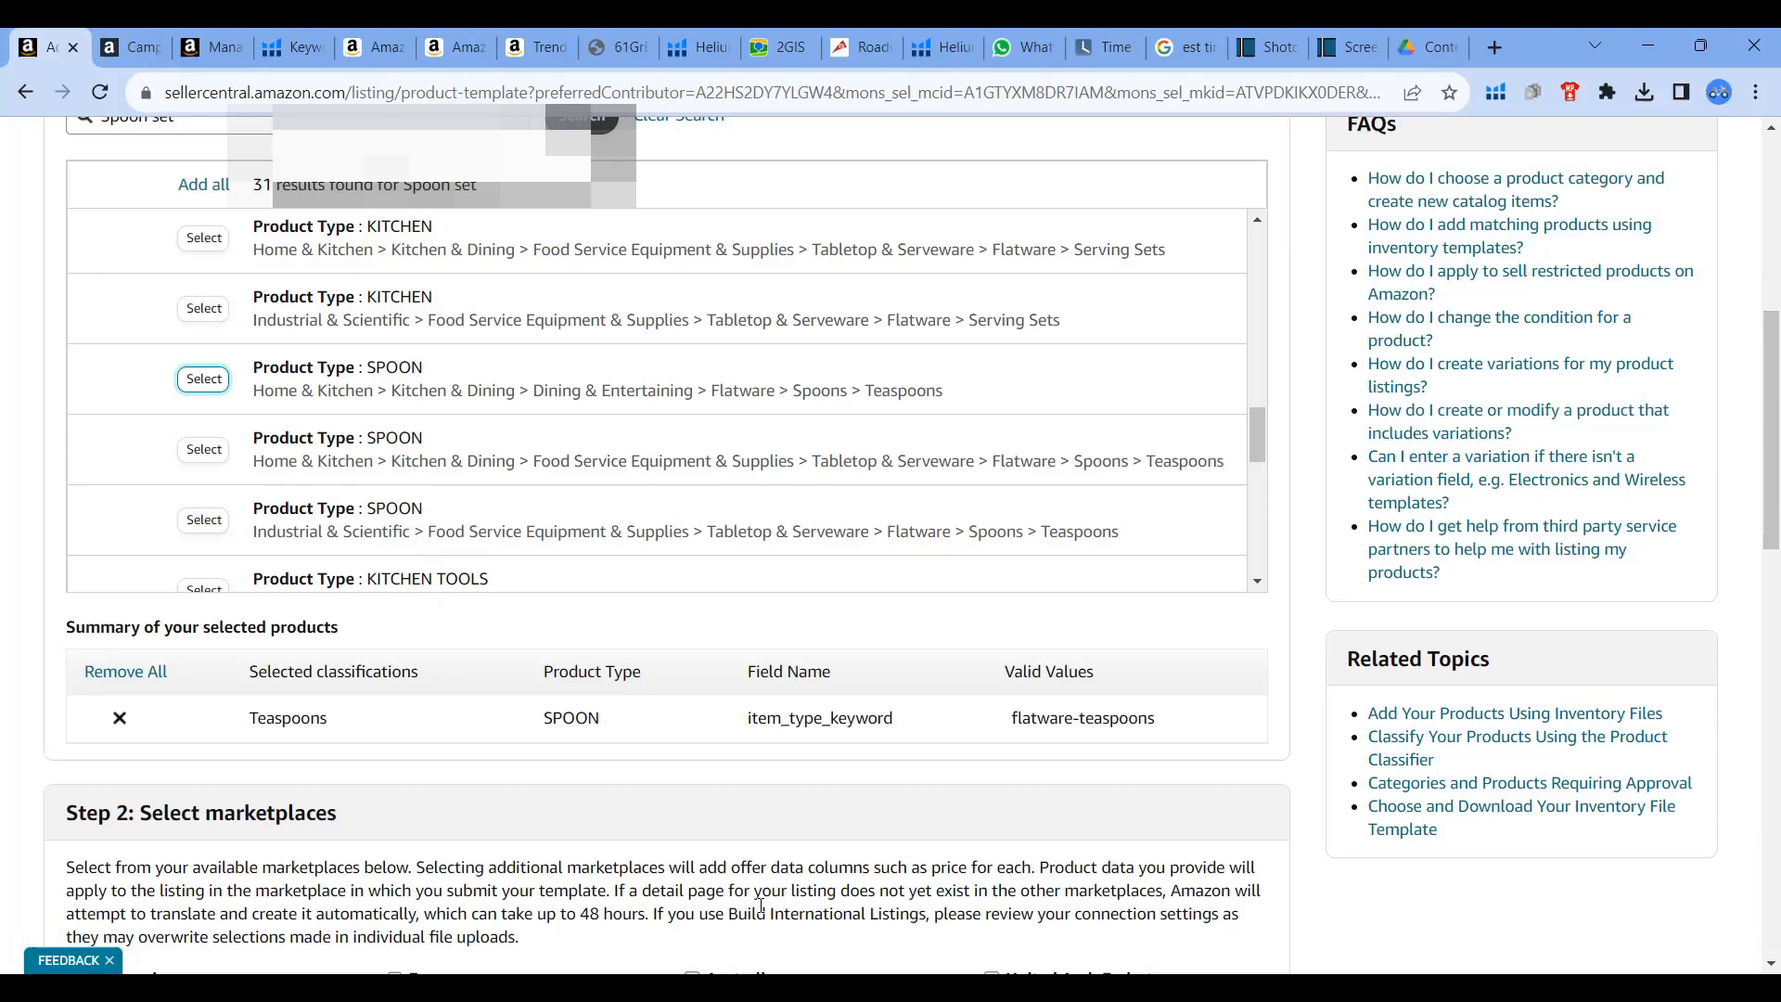
drag(1756, 496, 1756, 660)
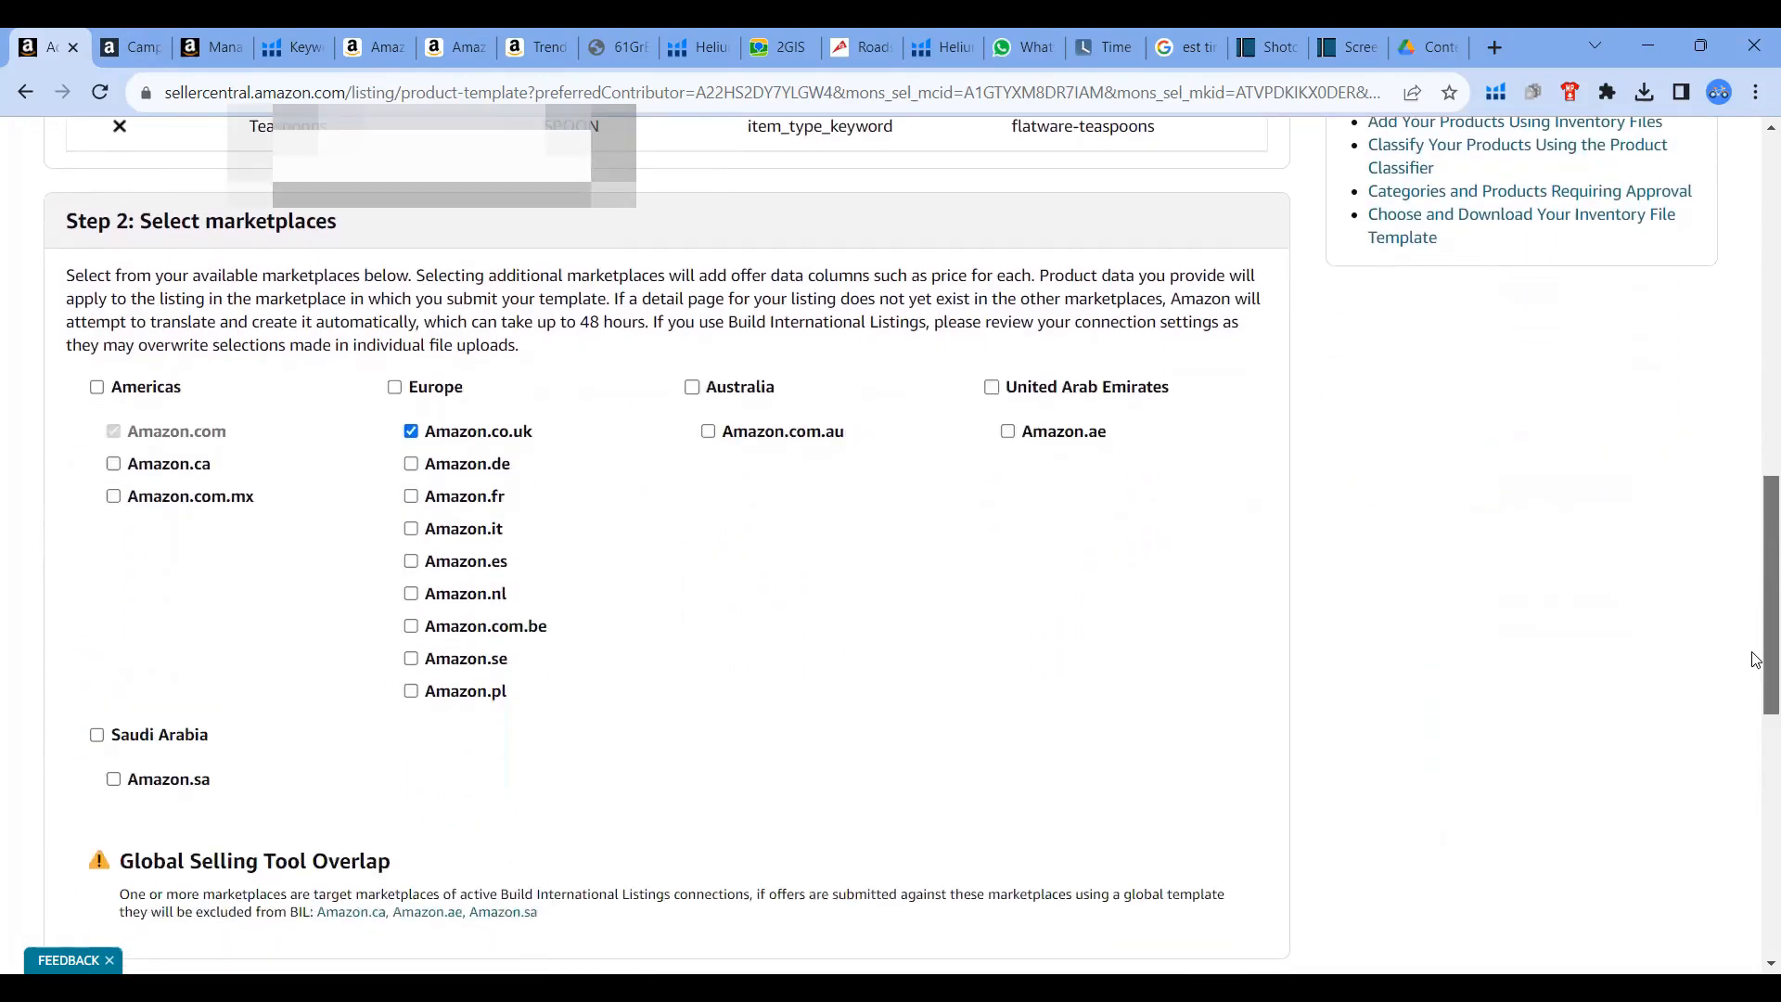
click(411, 432)
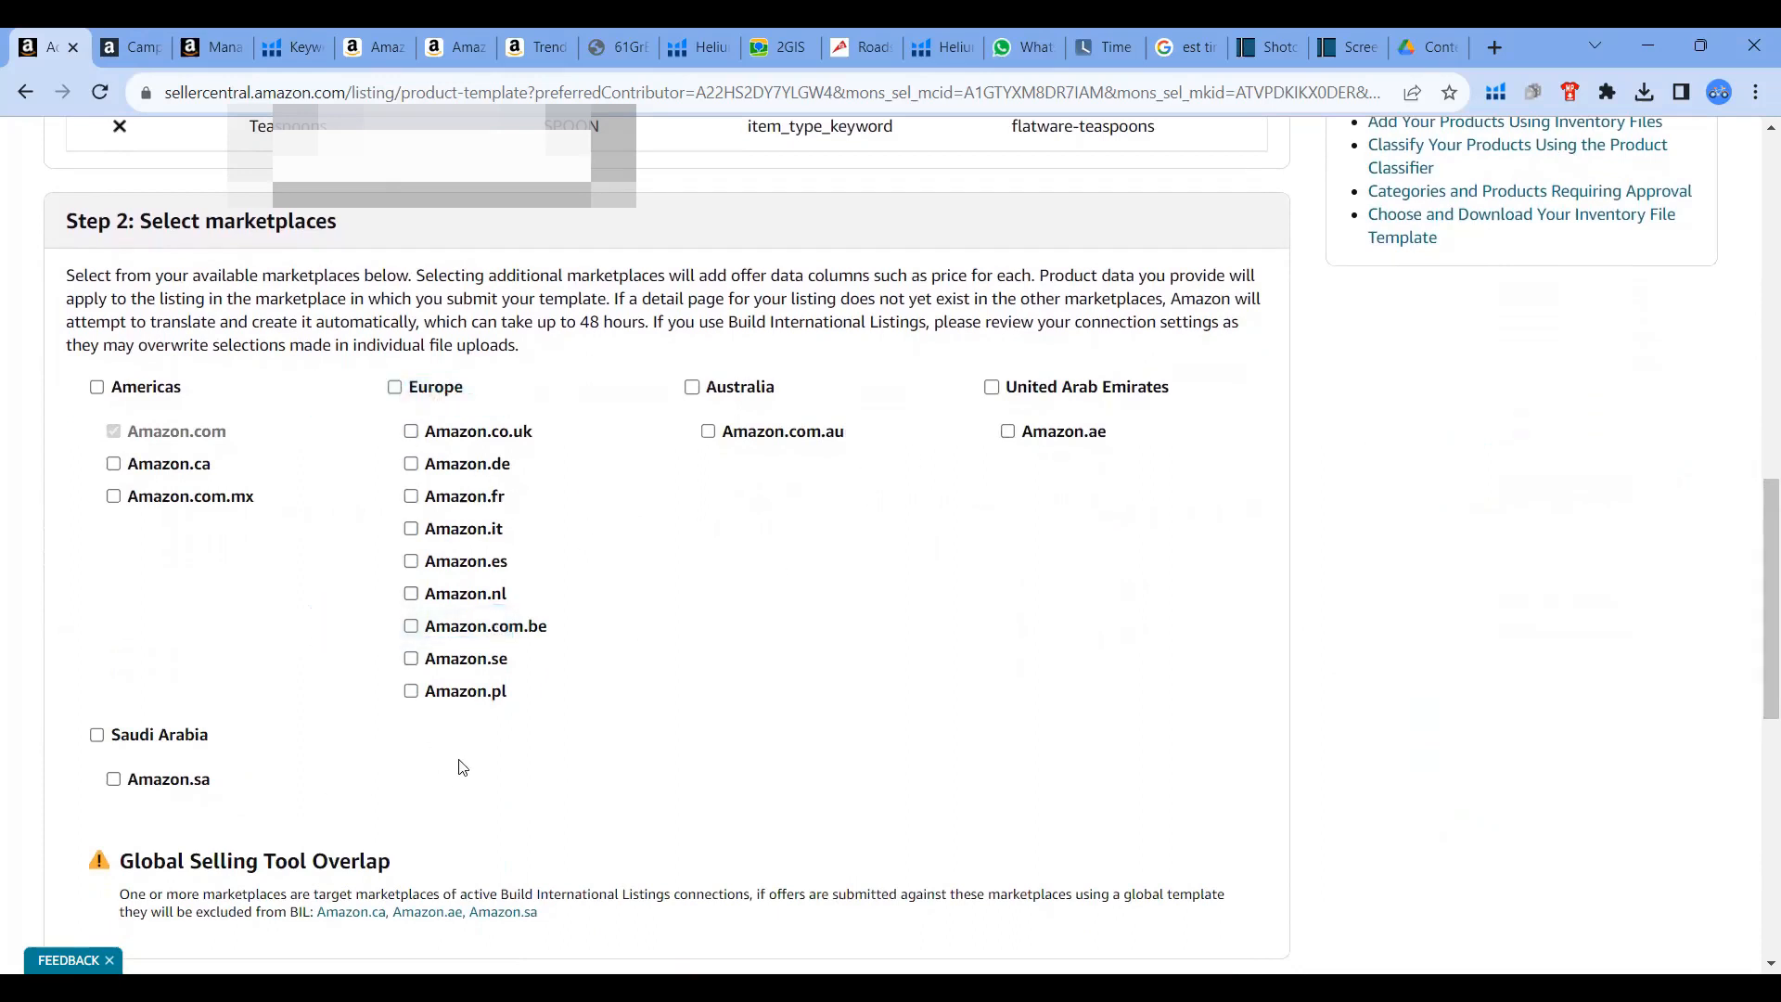
mouse_move(136, 433)
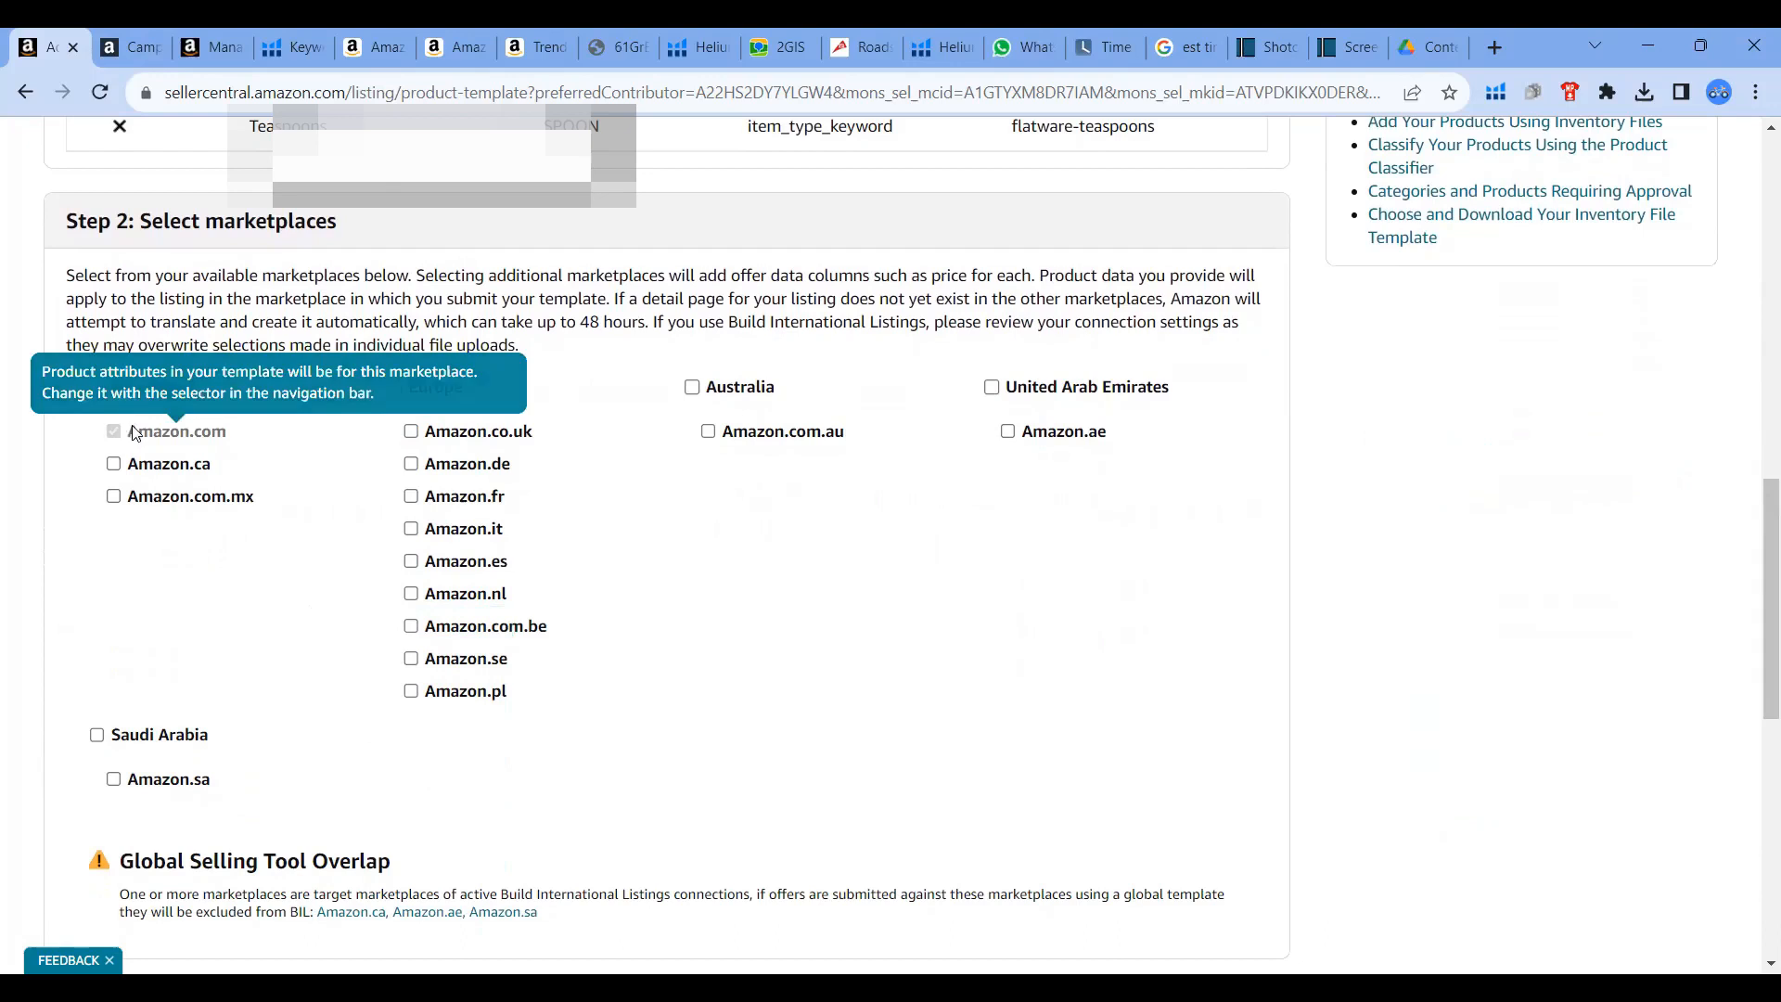
- Generate the template and open the downloaded Teaspoons.xlsm file in Excel
drag(1756, 502, 1758, 640)
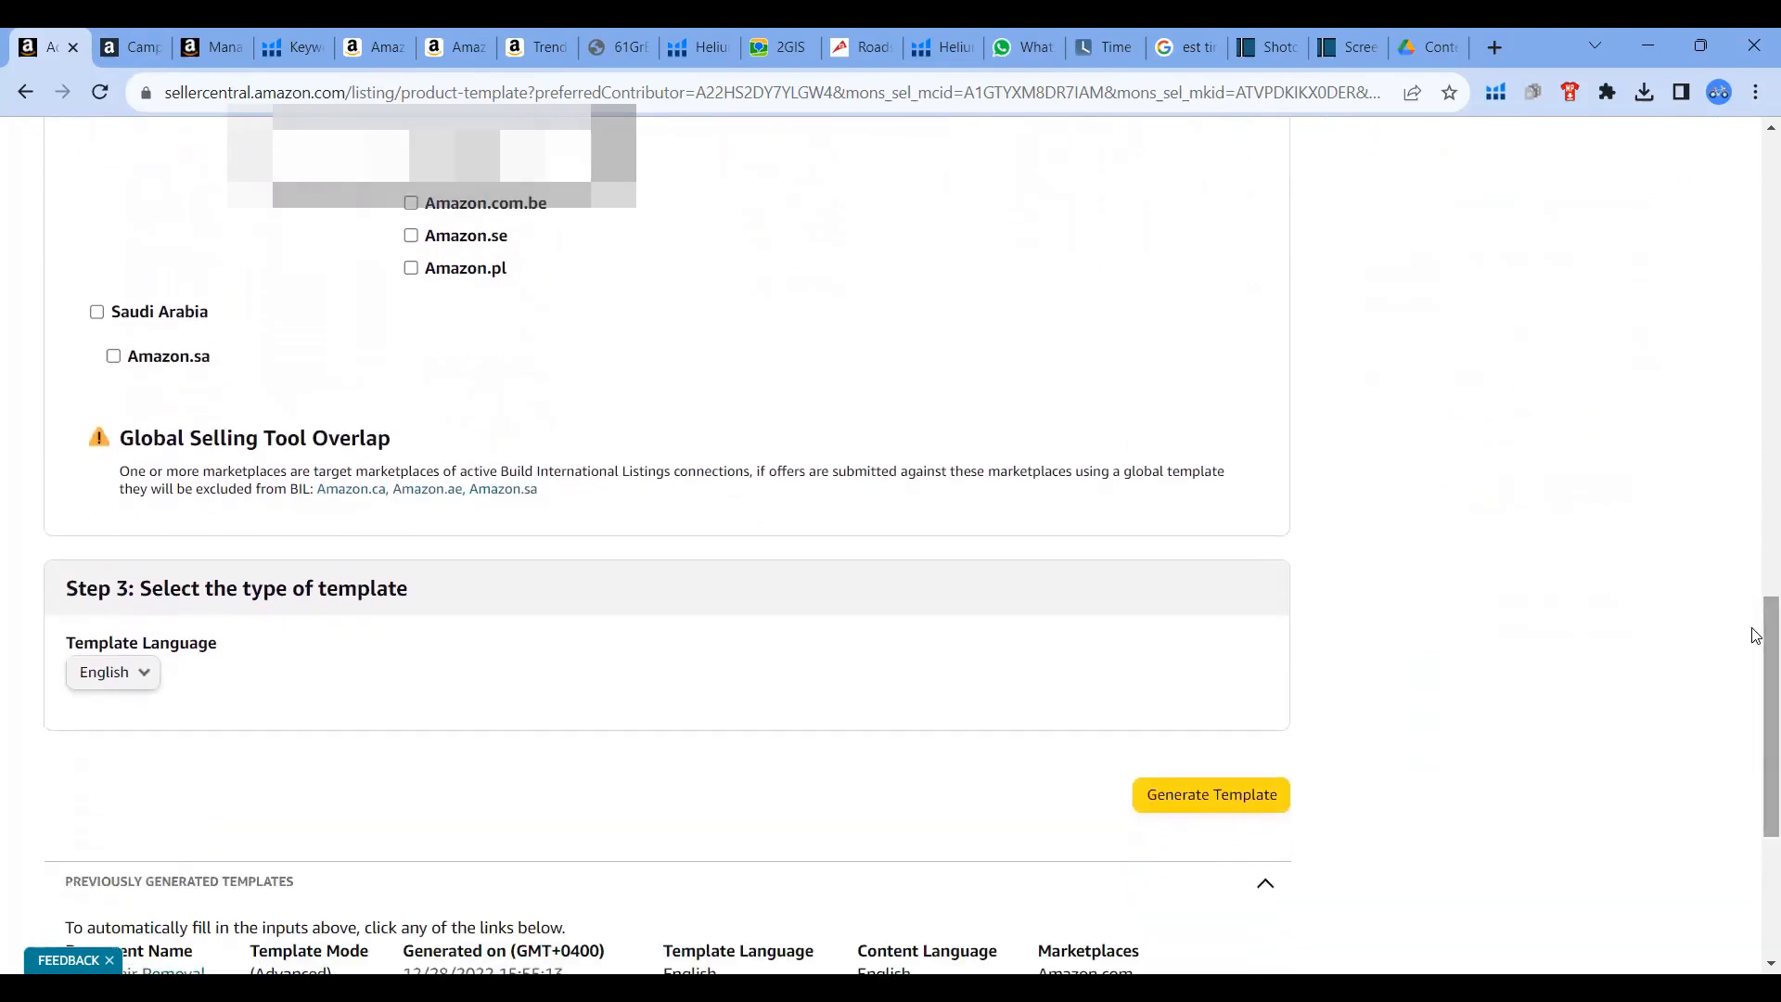
click(1239, 796)
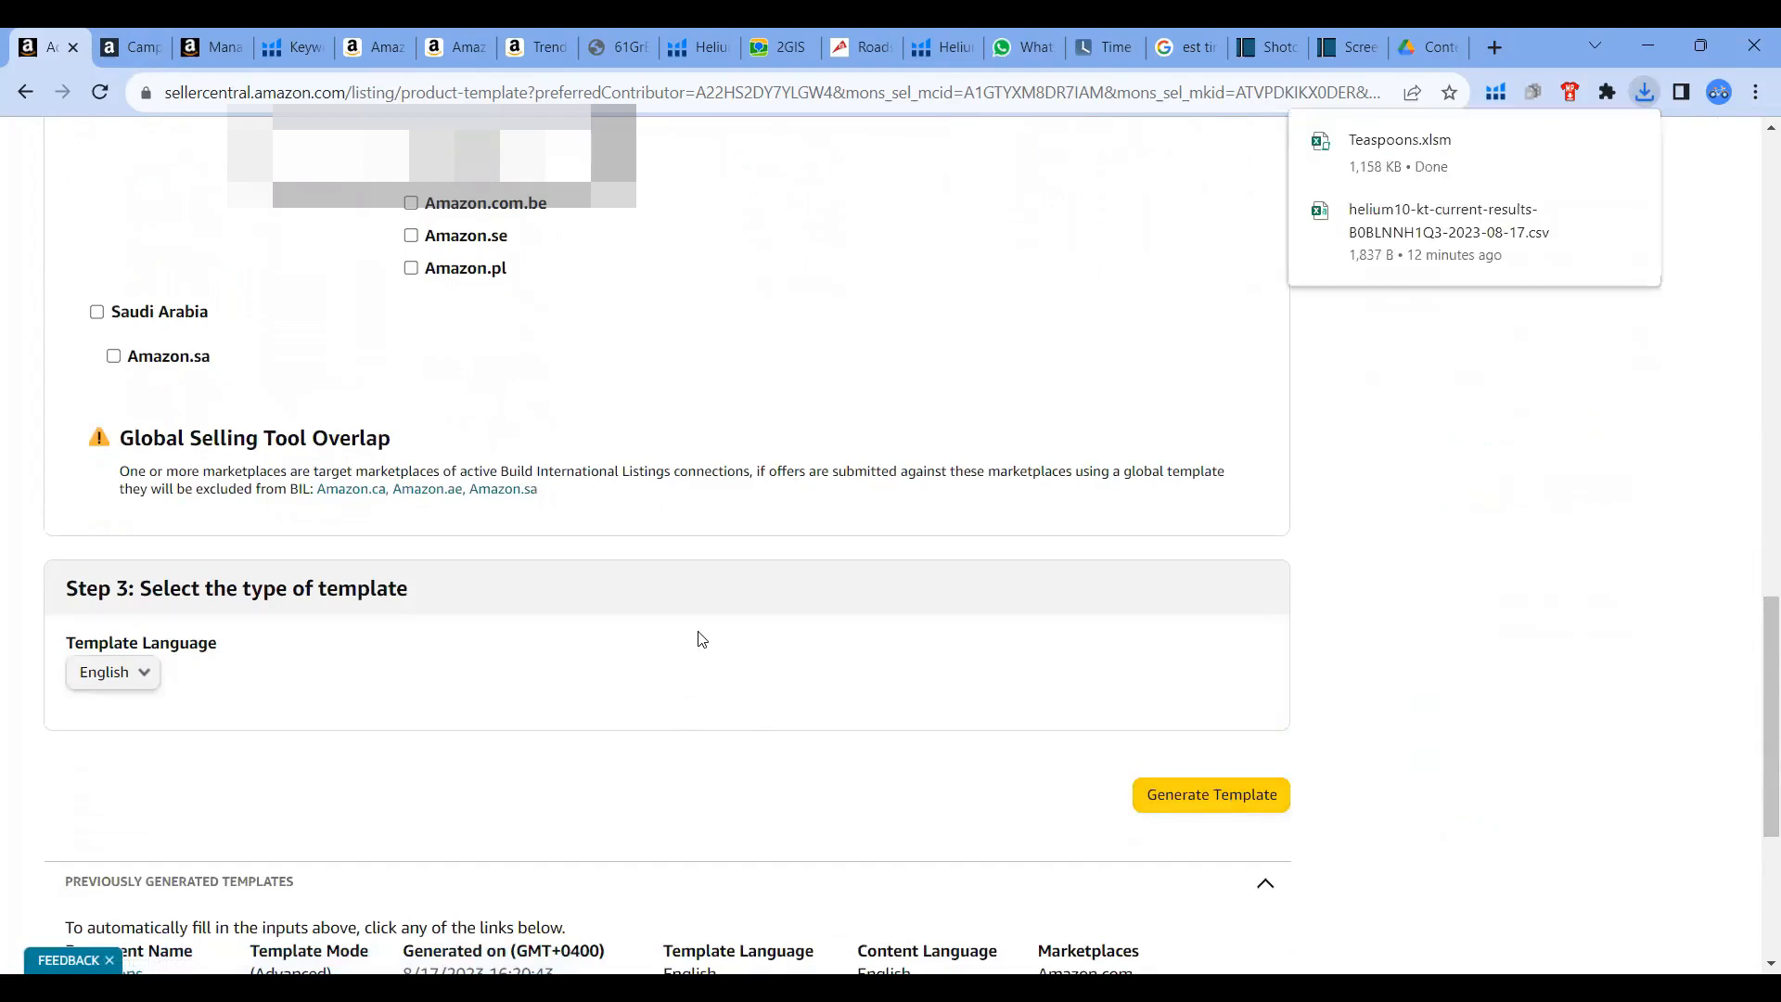
scroll(1758, 641, up, 1)
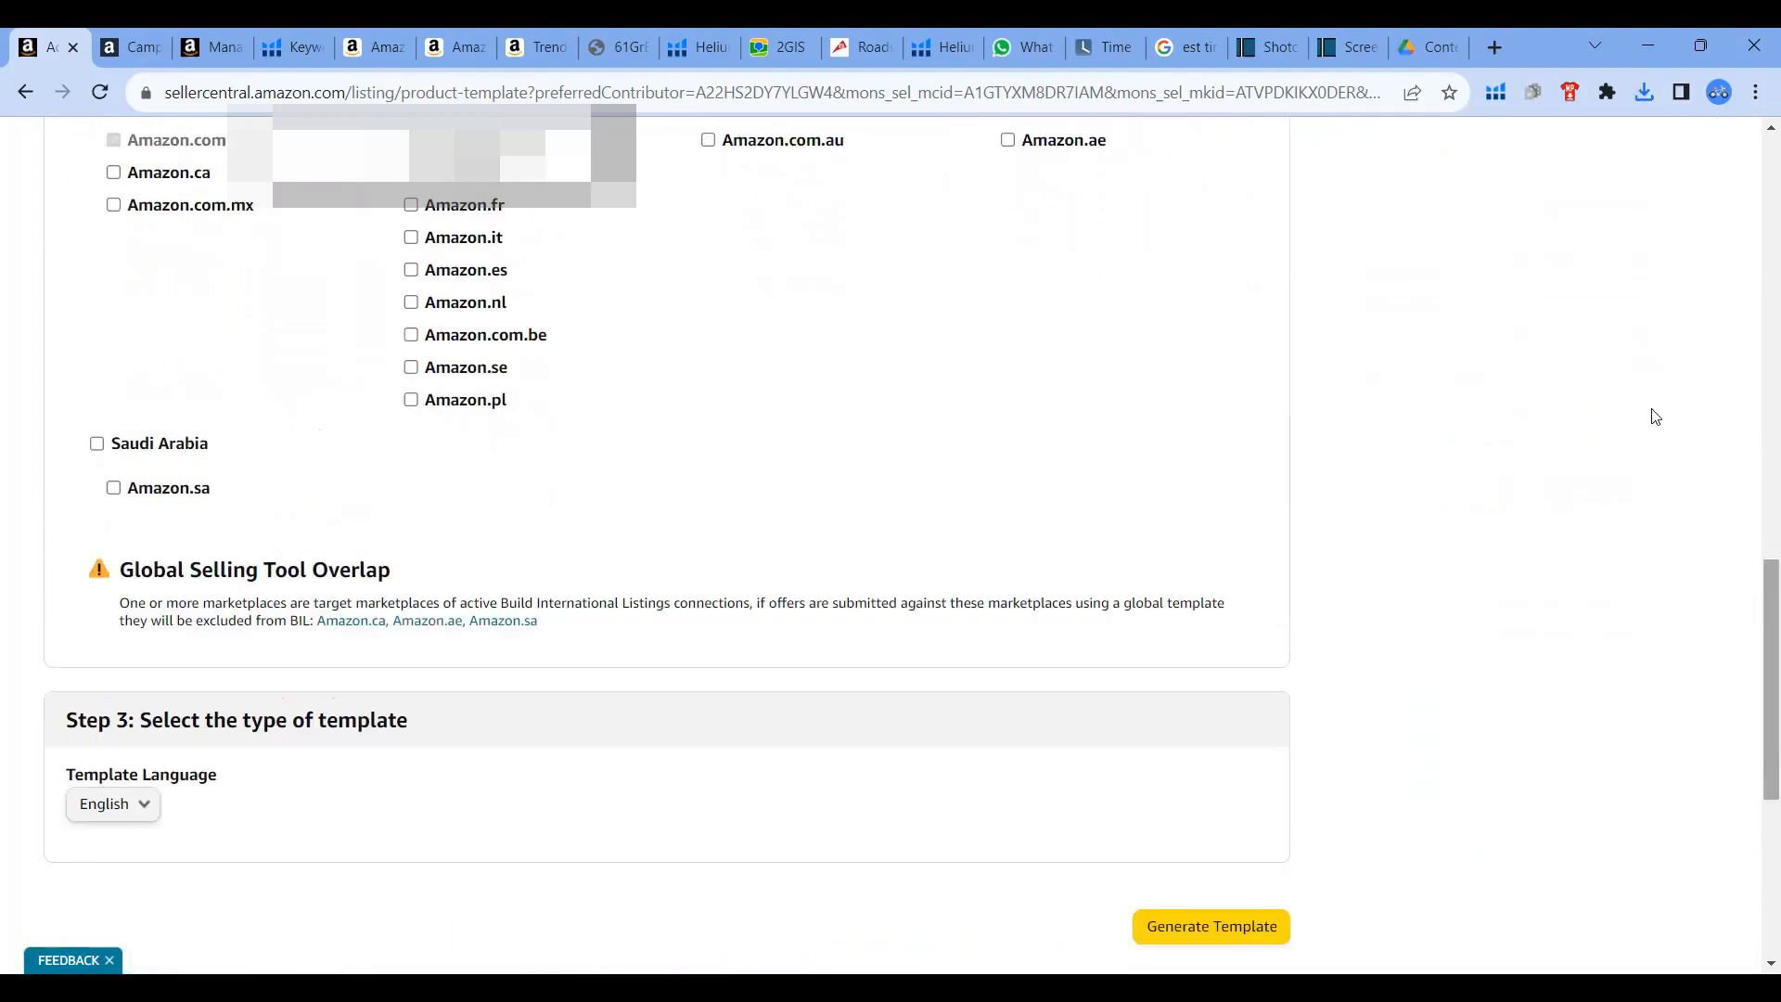
click(1643, 91)
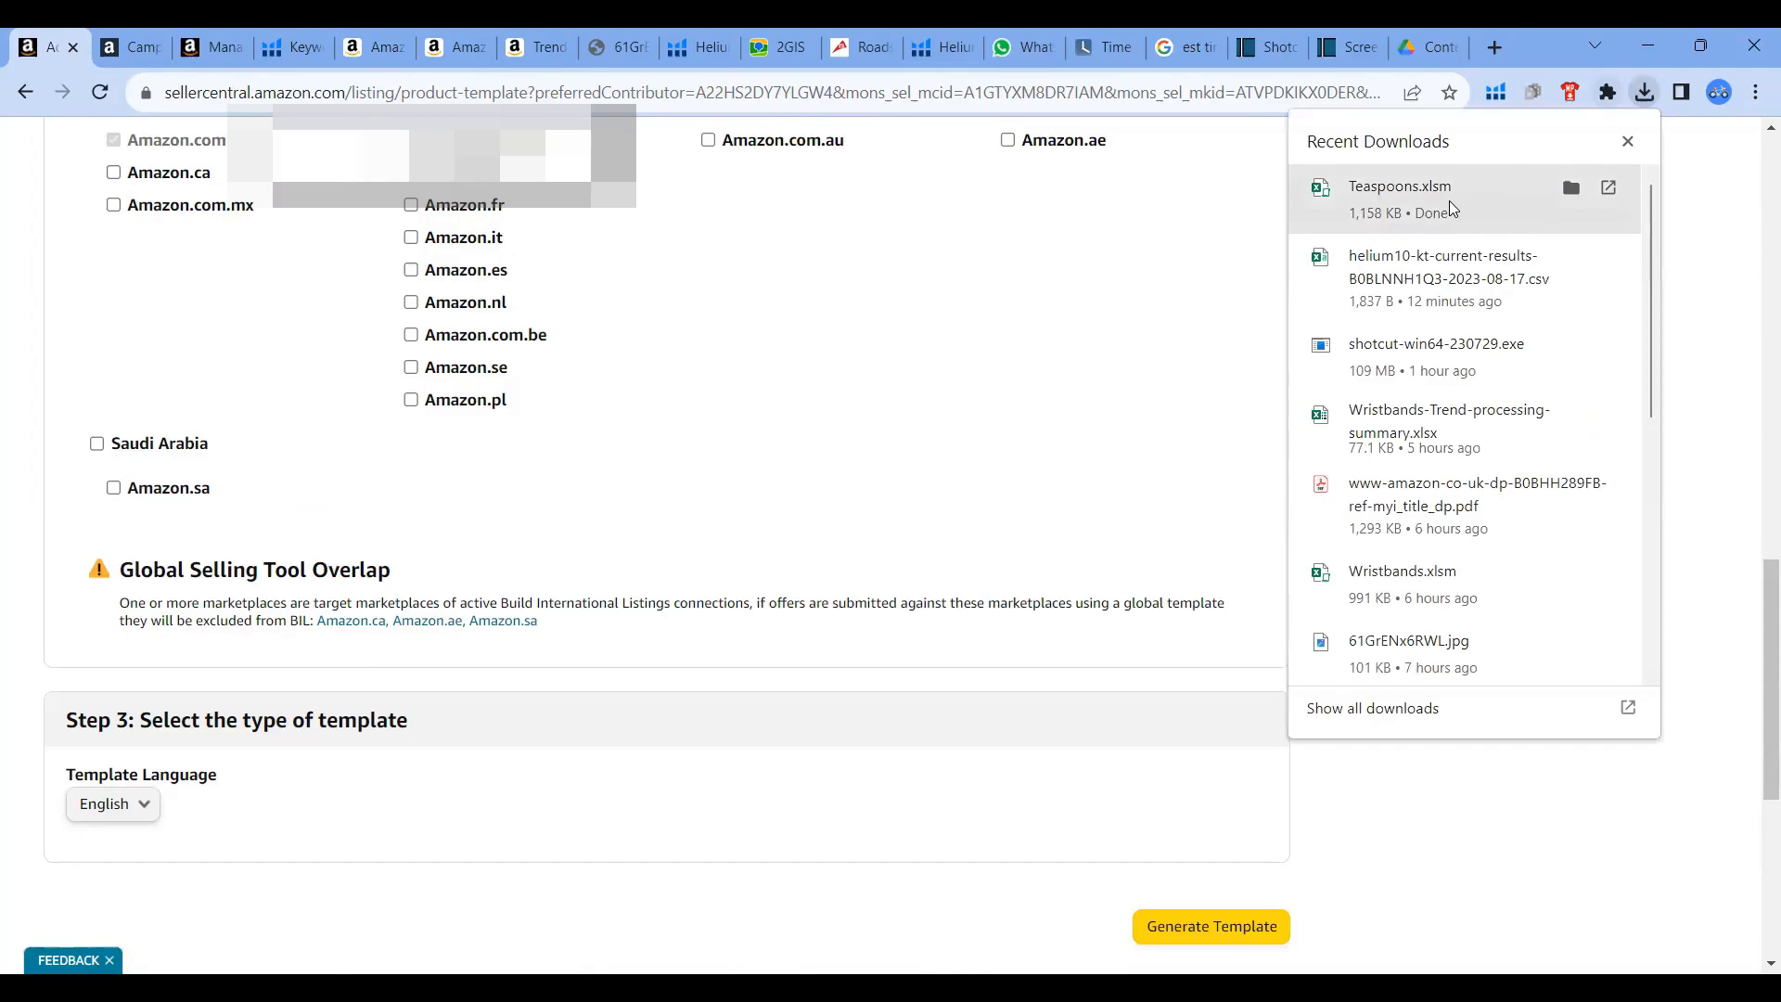
click(1450, 200)
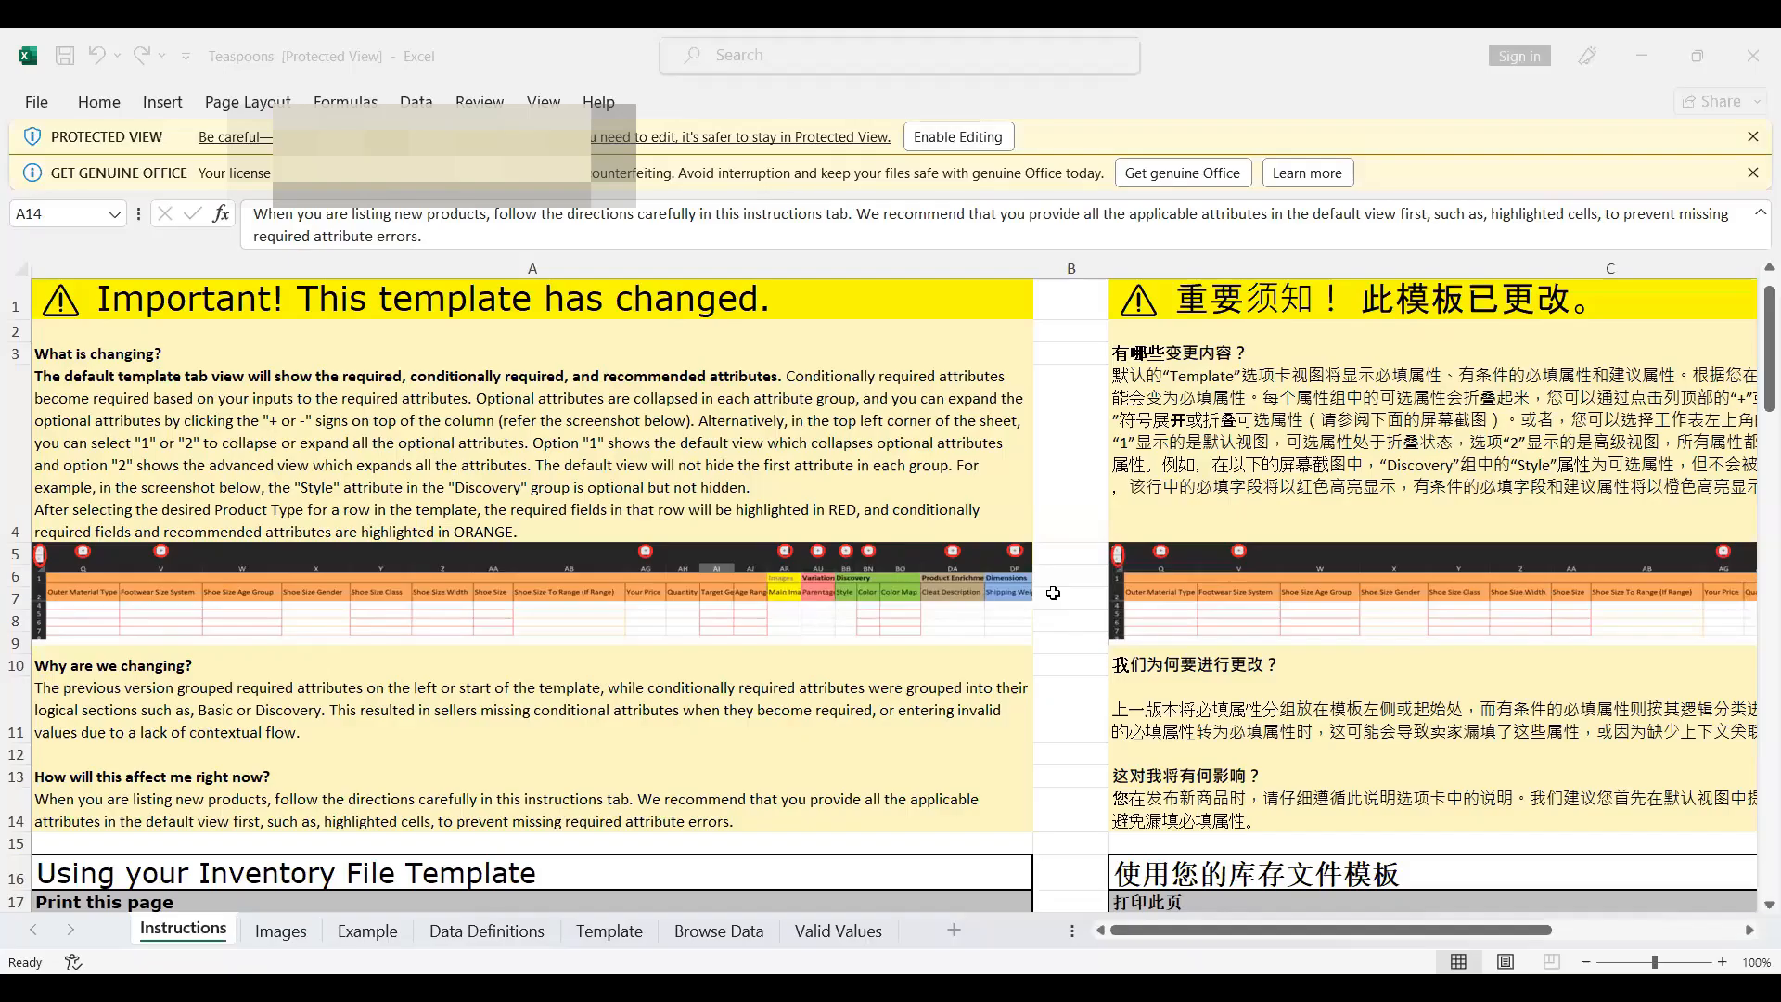
- Look through the workbook's Instructions, Images, Example, Template and Browse Data sheets
click(1051, 645)
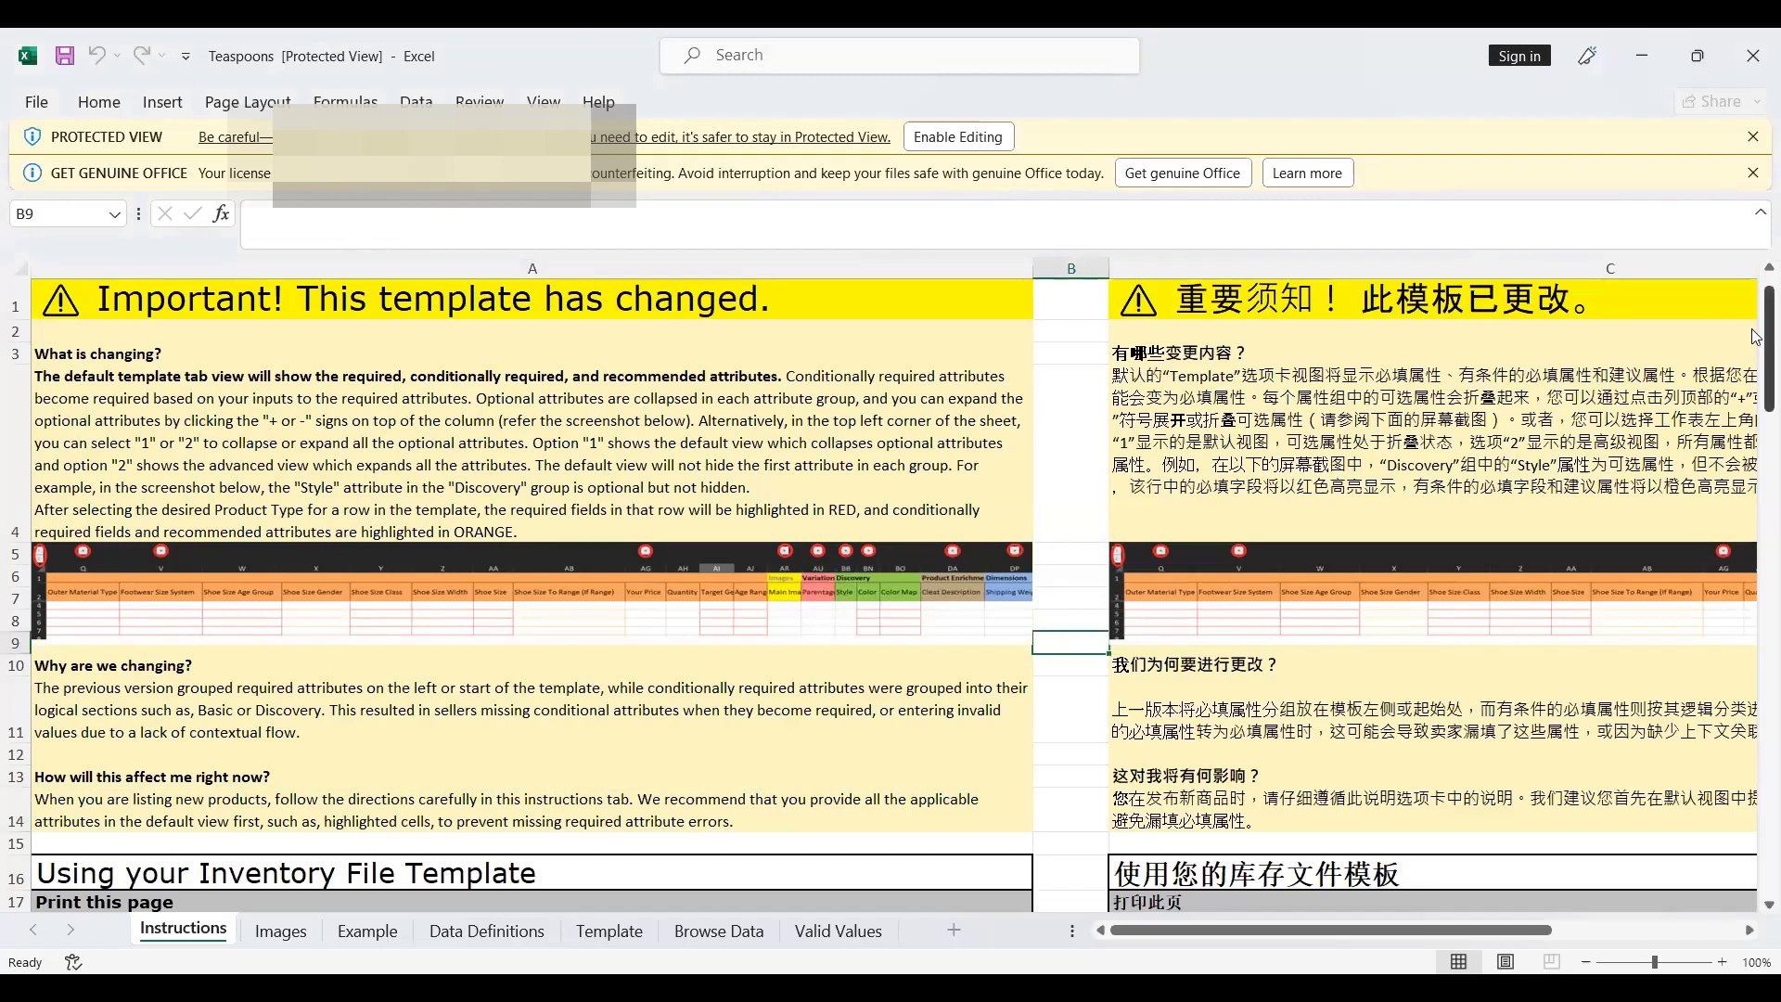
drag(1756, 336, 1758, 499)
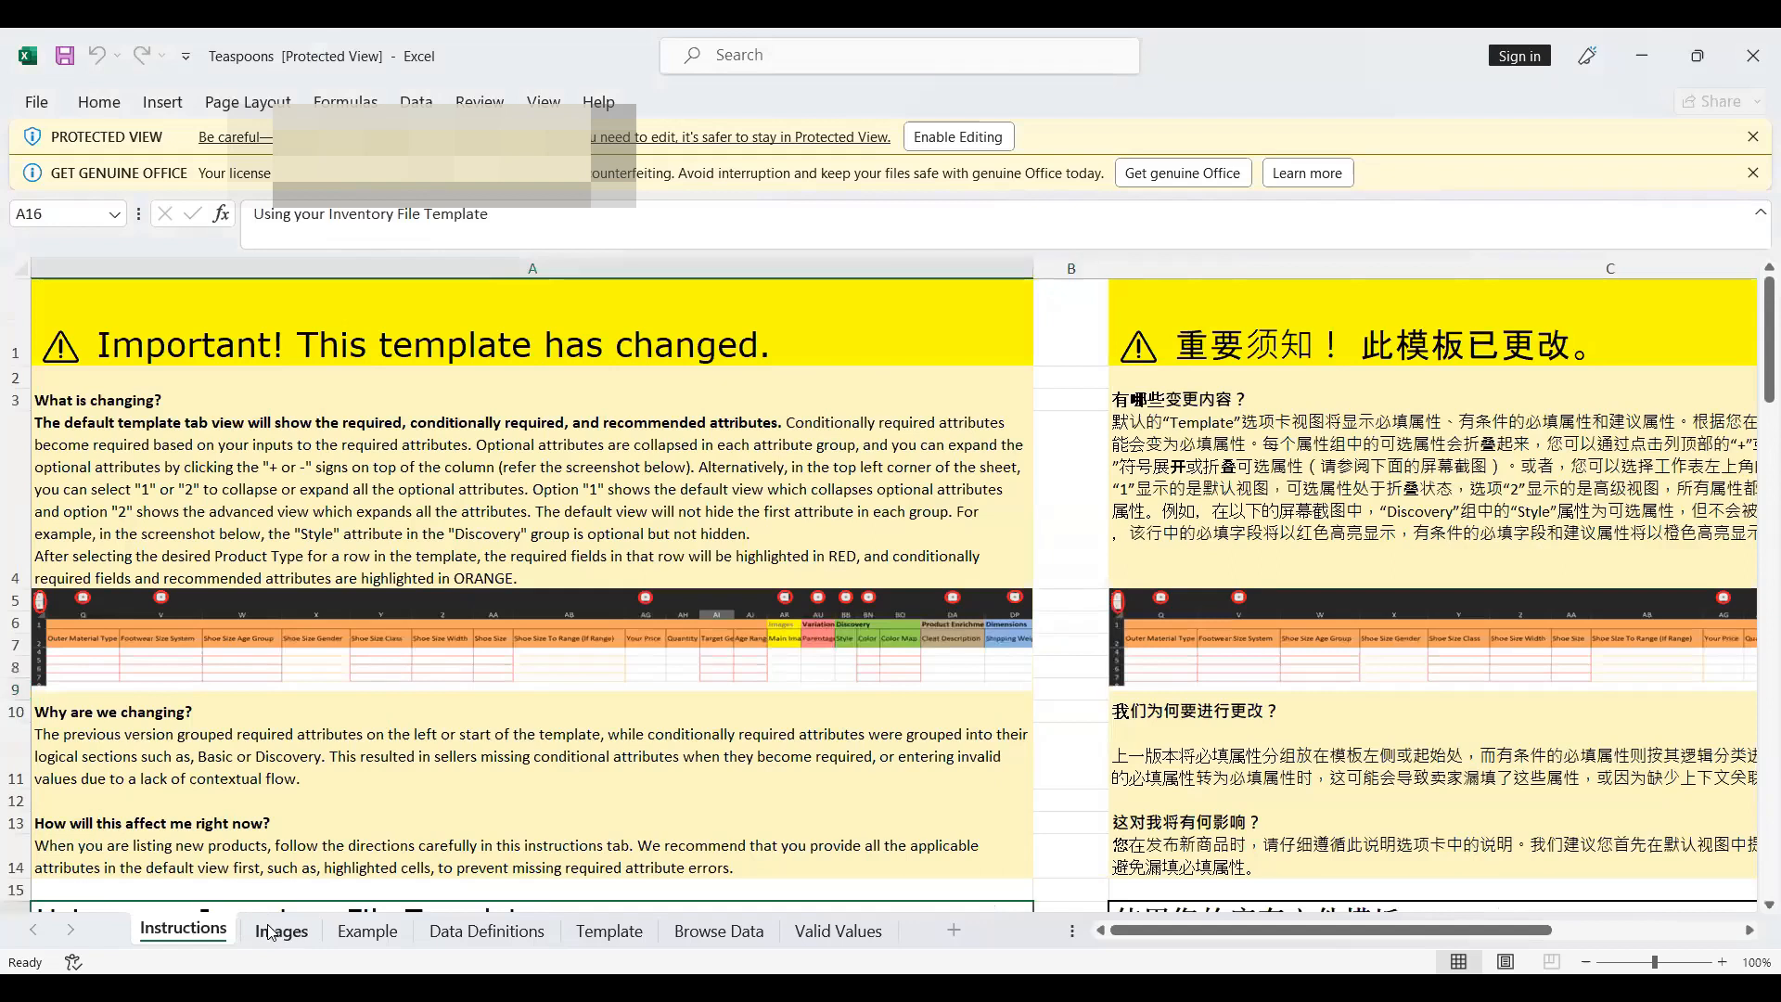
click(271, 933)
click(274, 932)
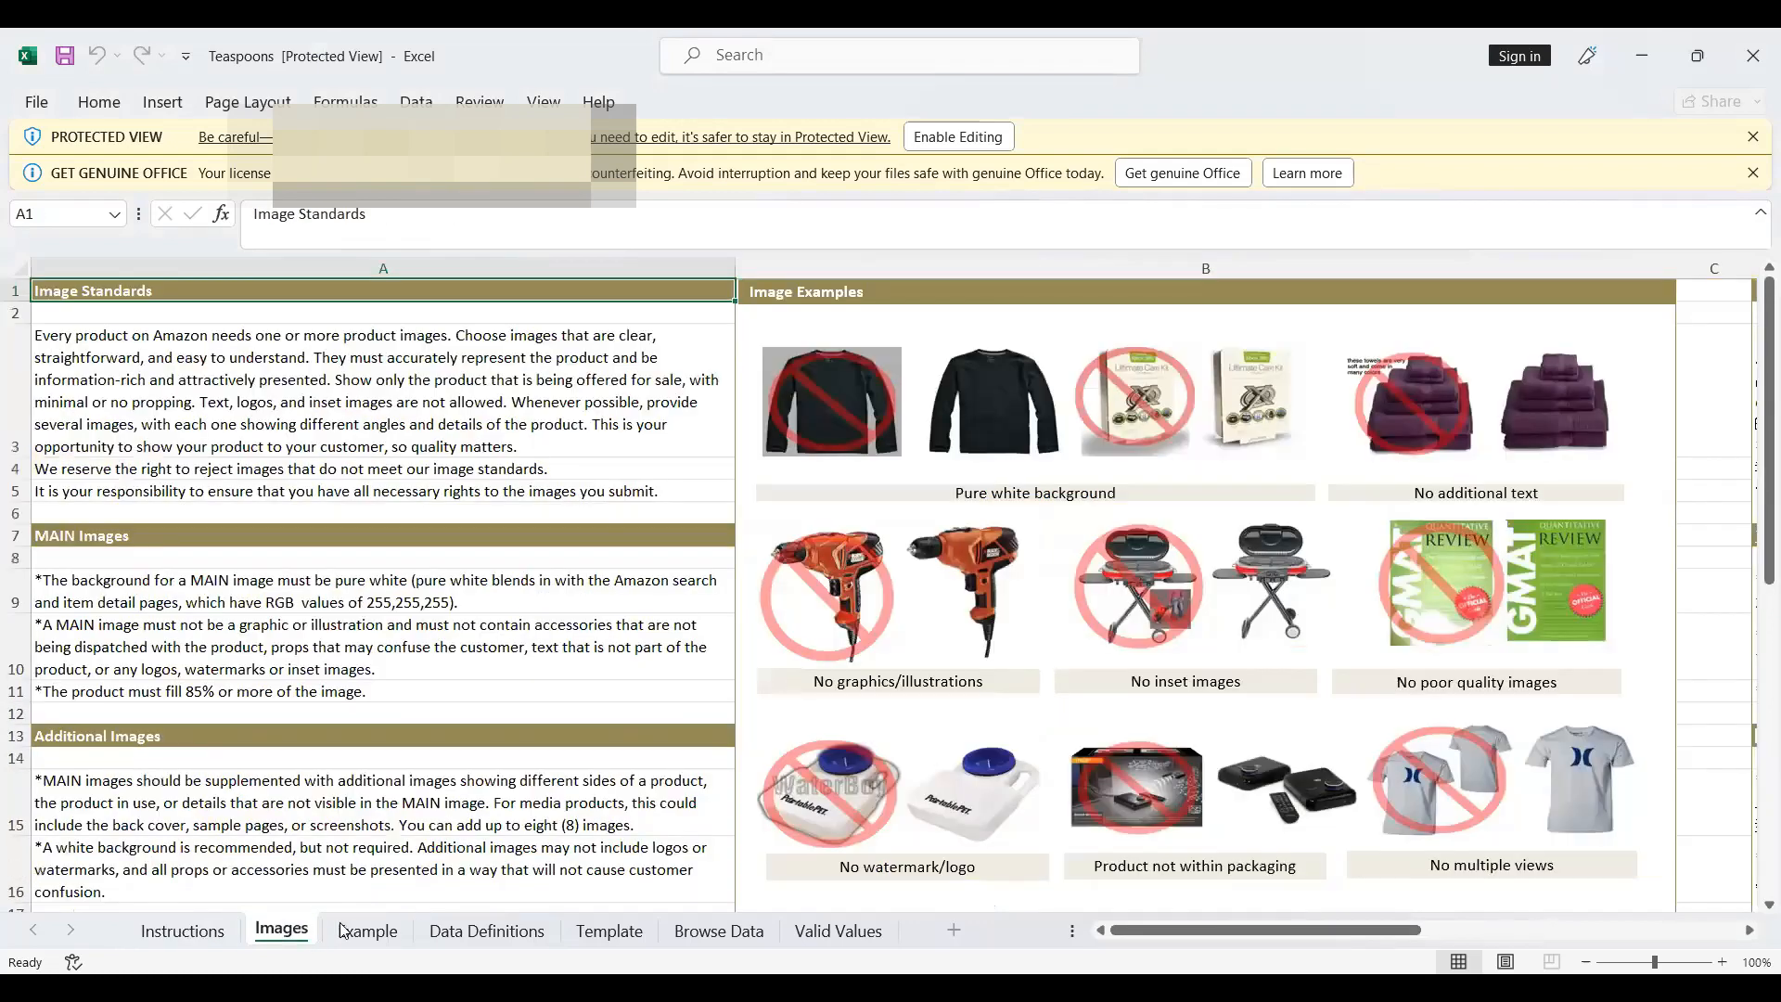
click(369, 931)
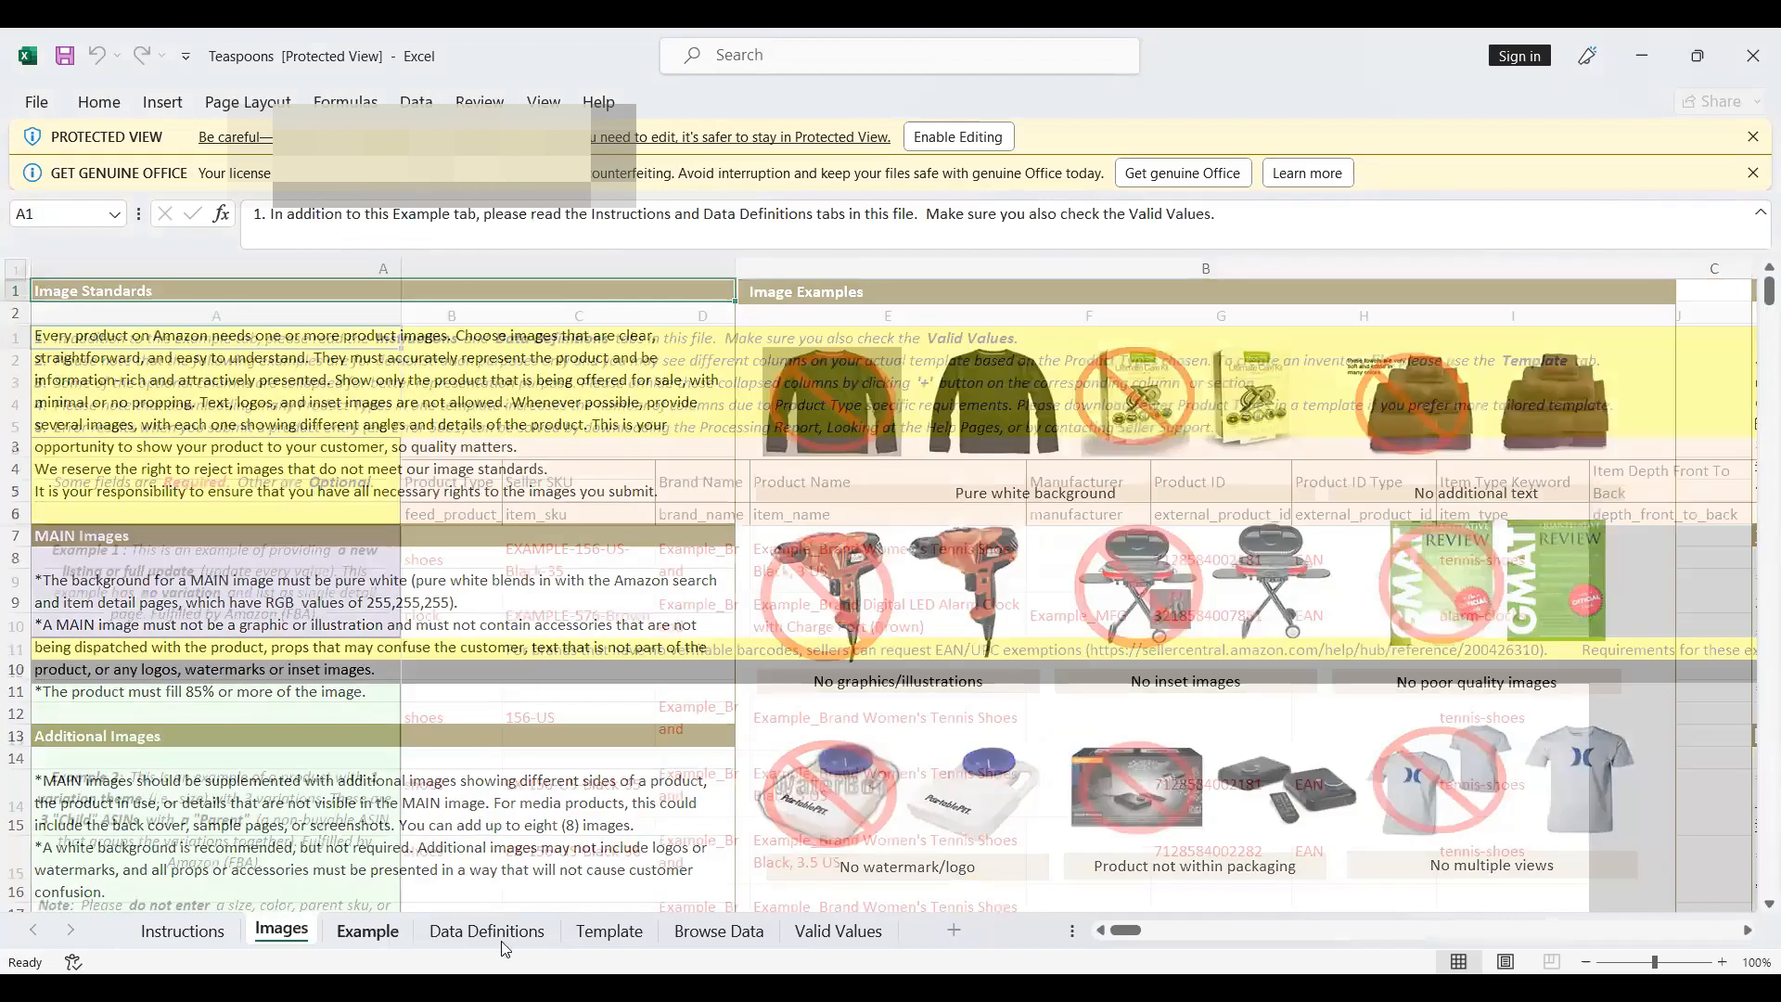
click(610, 931)
click(710, 931)
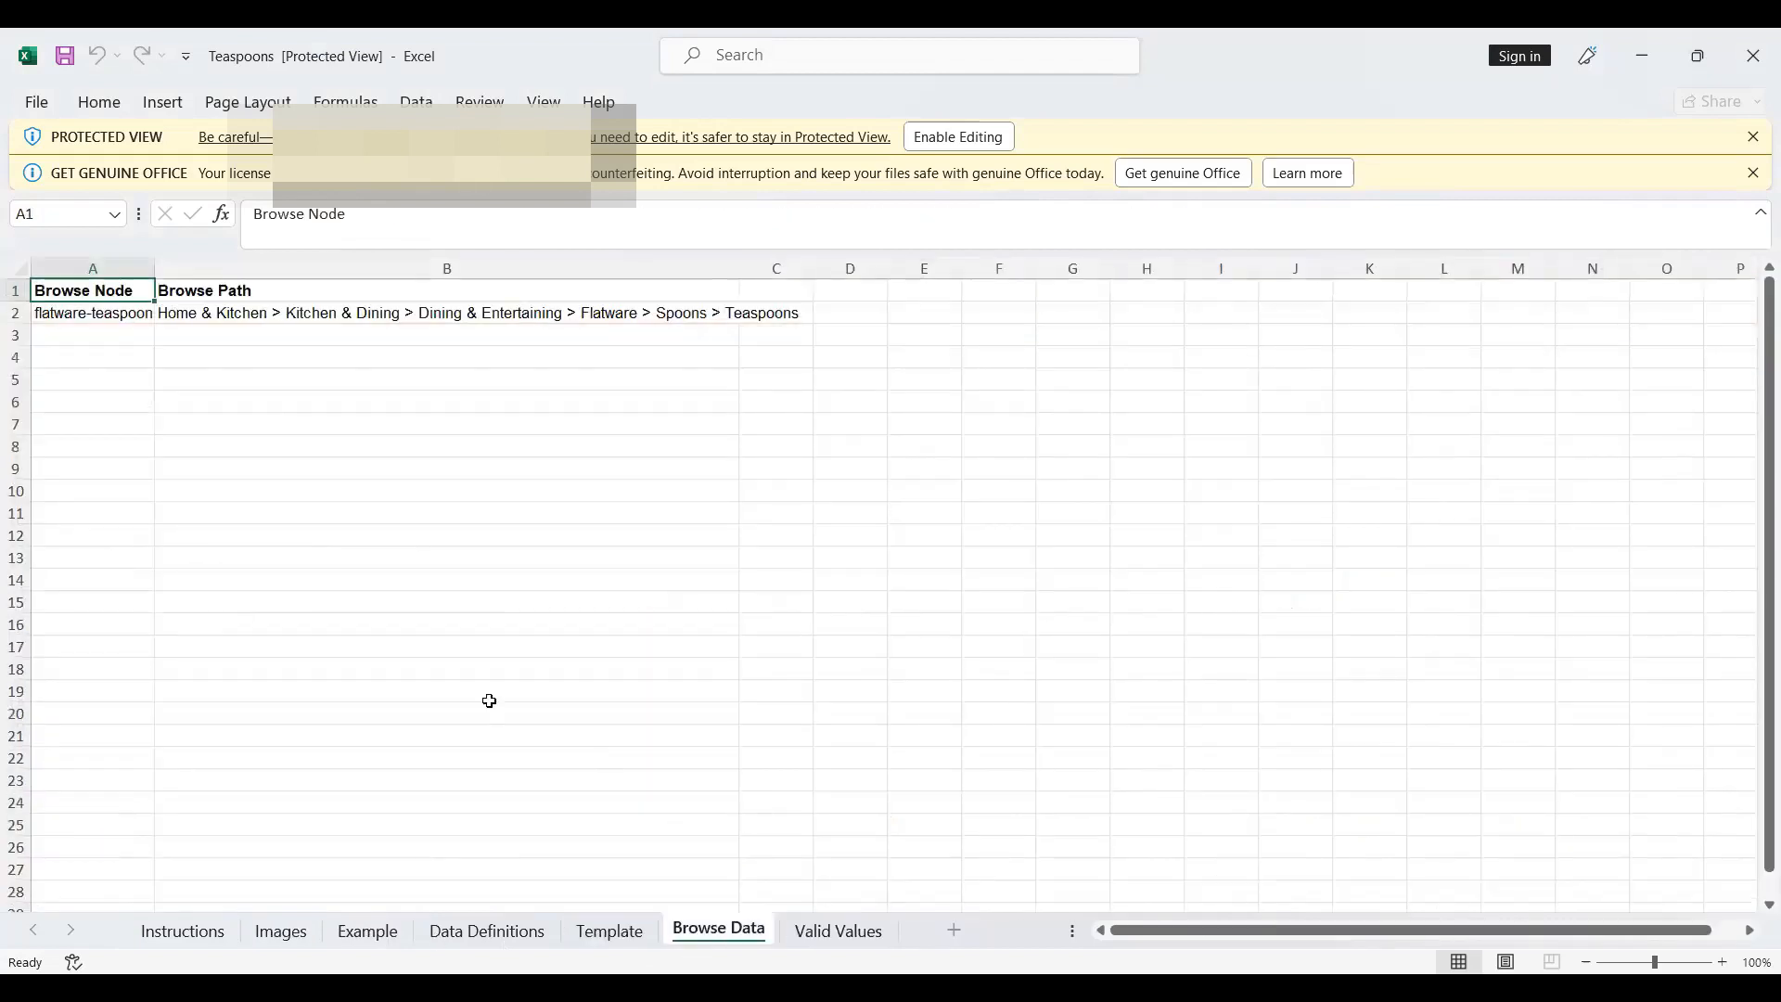
- Read through the Instructions sheet, from the template change notice to the file submission and help sections
click(183, 930)
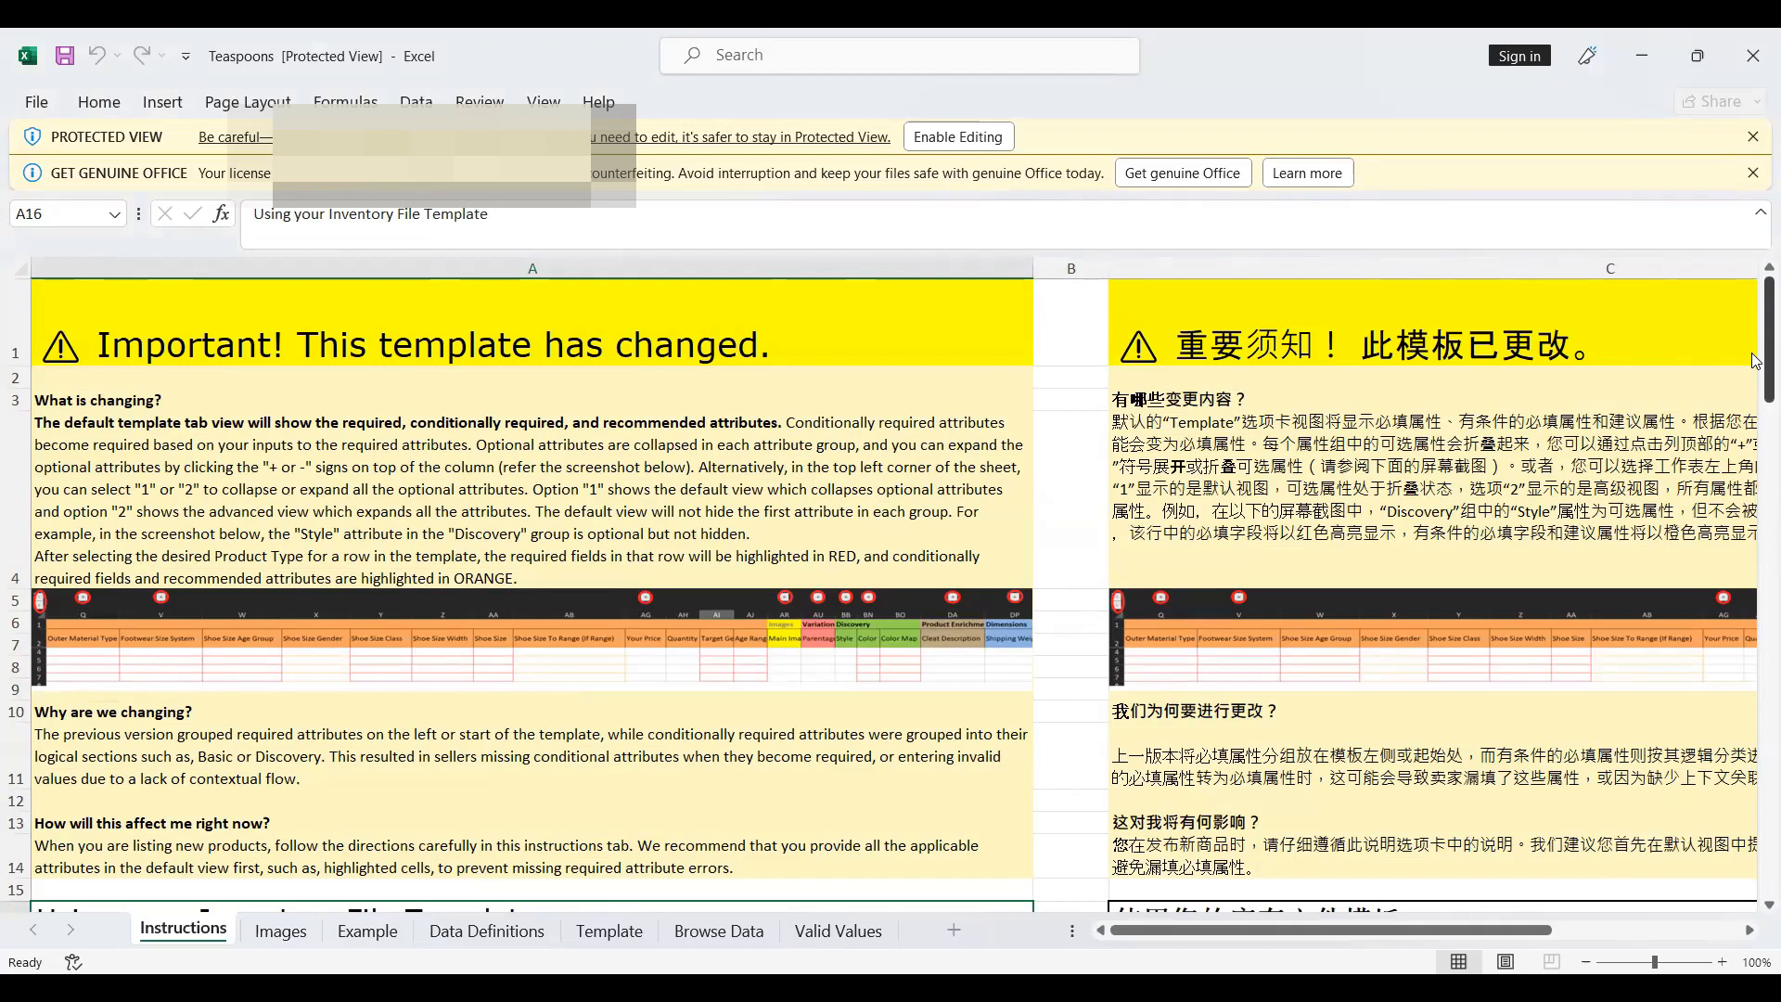
scroll(1757, 357, down, 1)
scroll(1757, 348, up, 1)
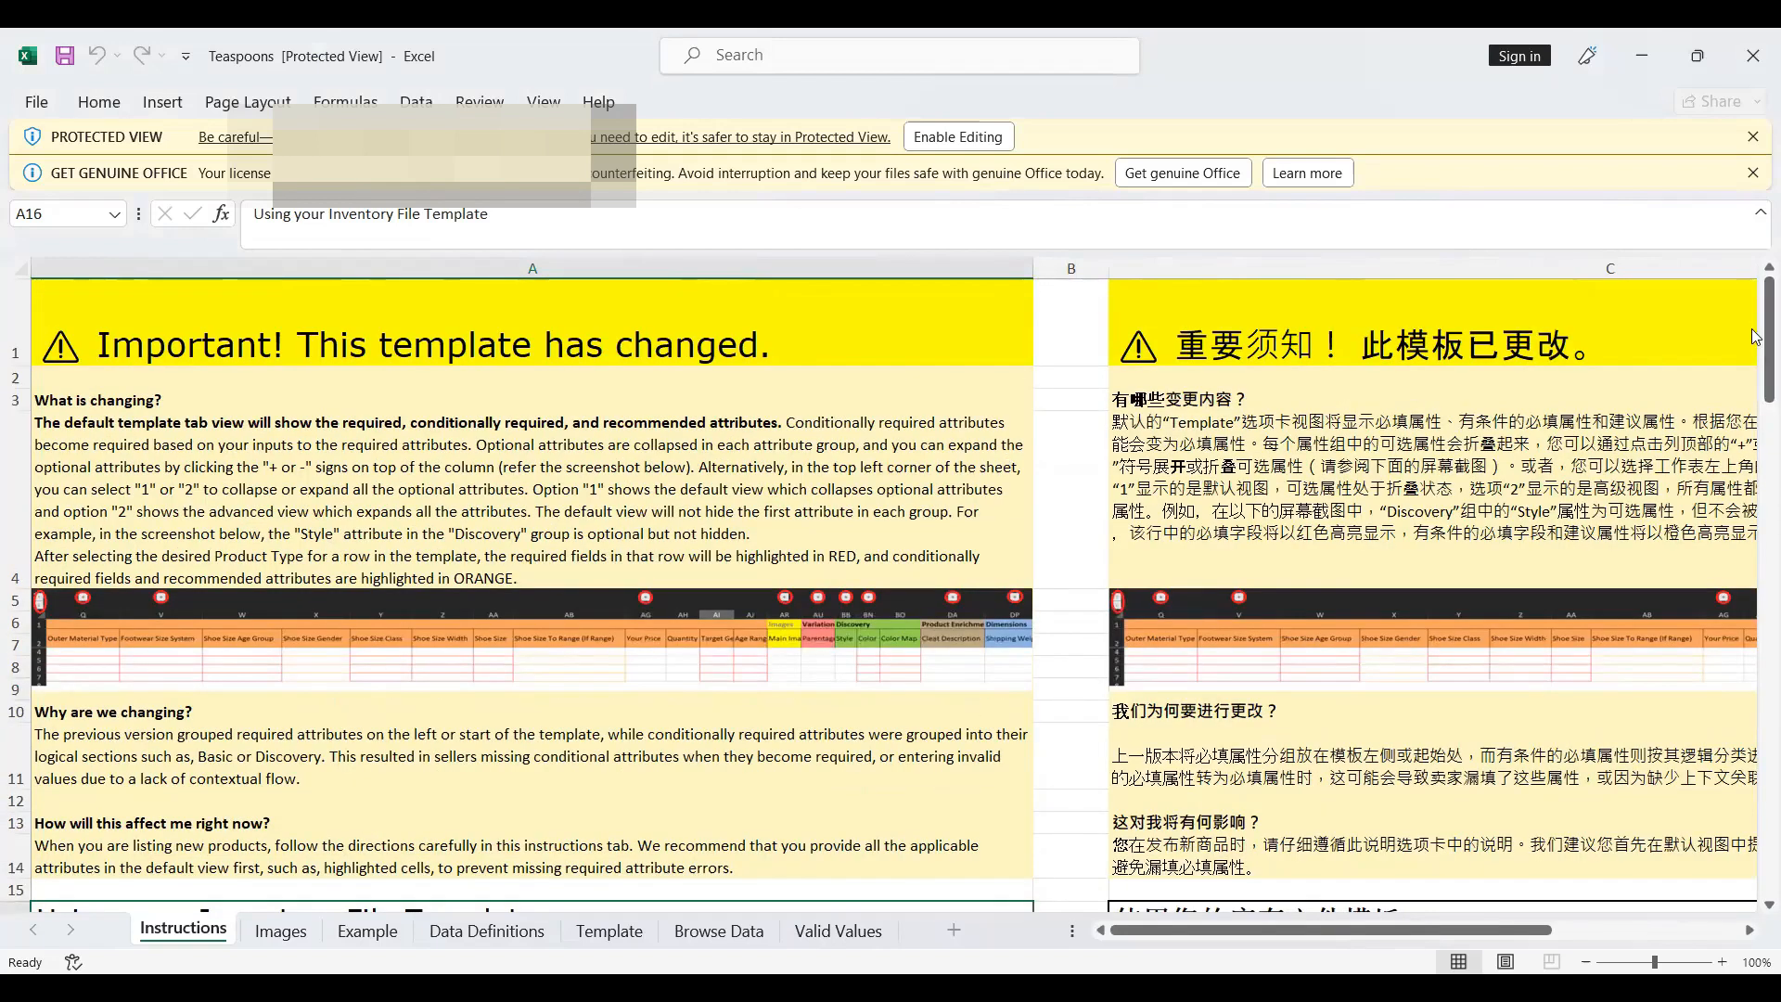
scroll(1757, 340, down, 4)
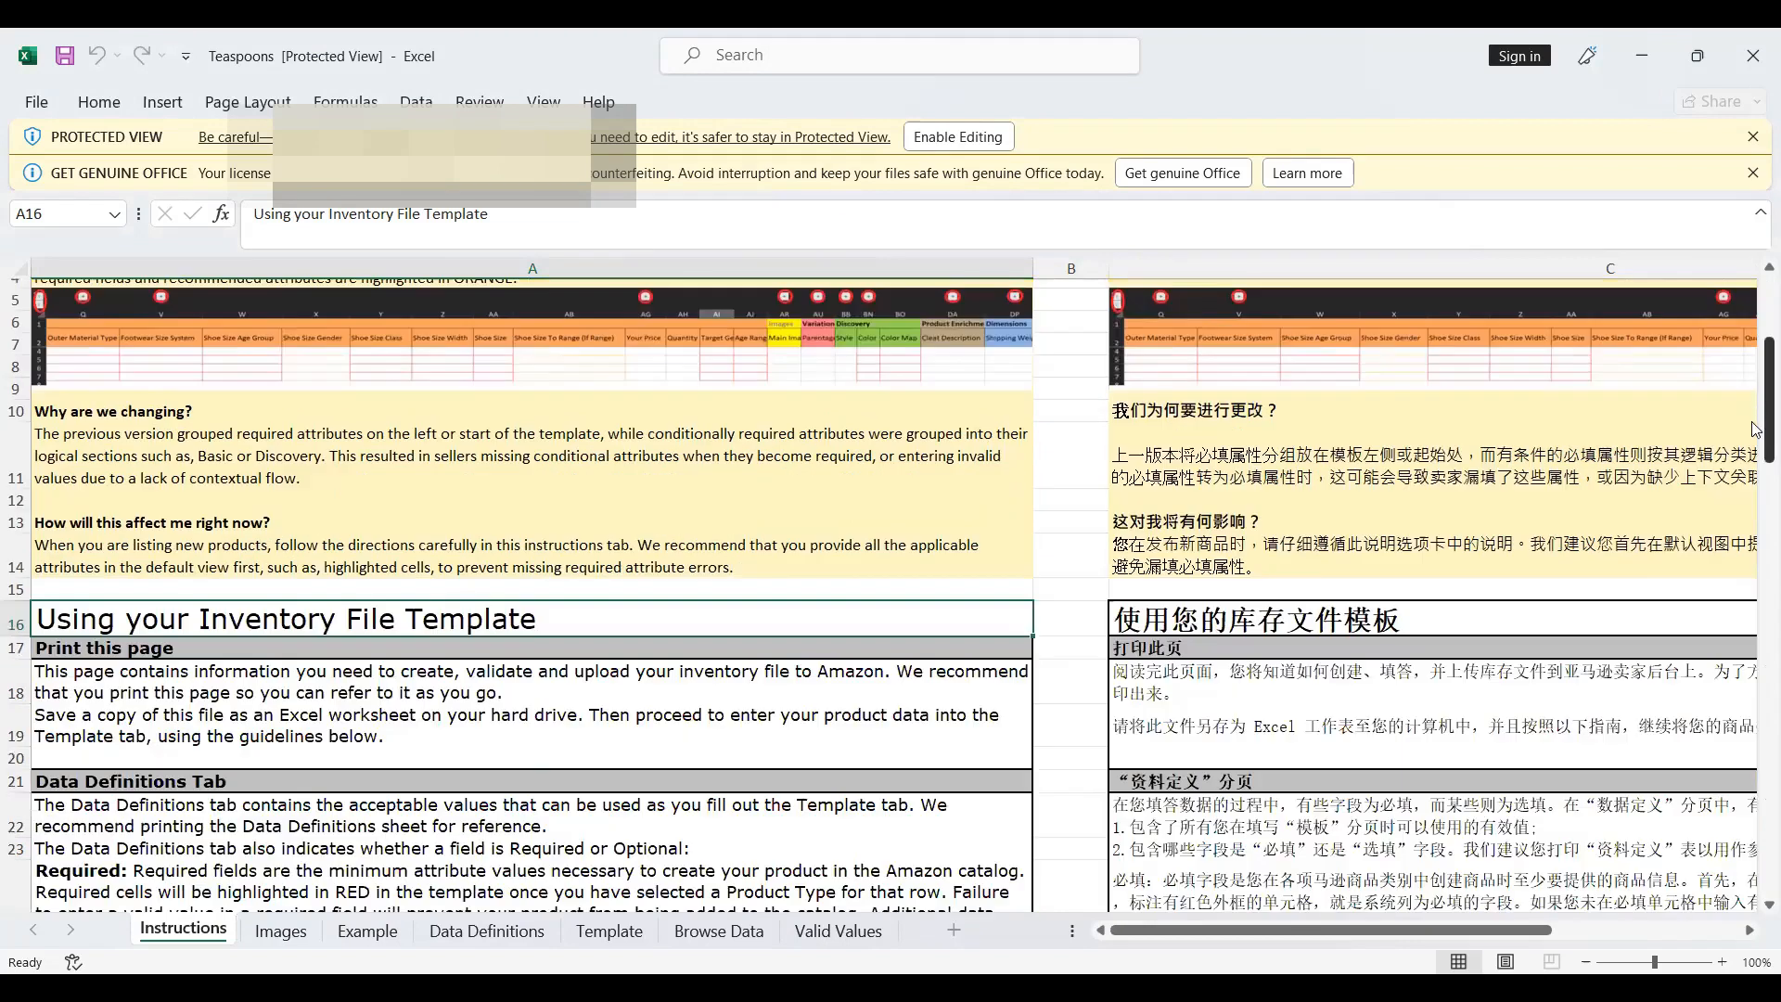
scroll(1756, 462, down, 1)
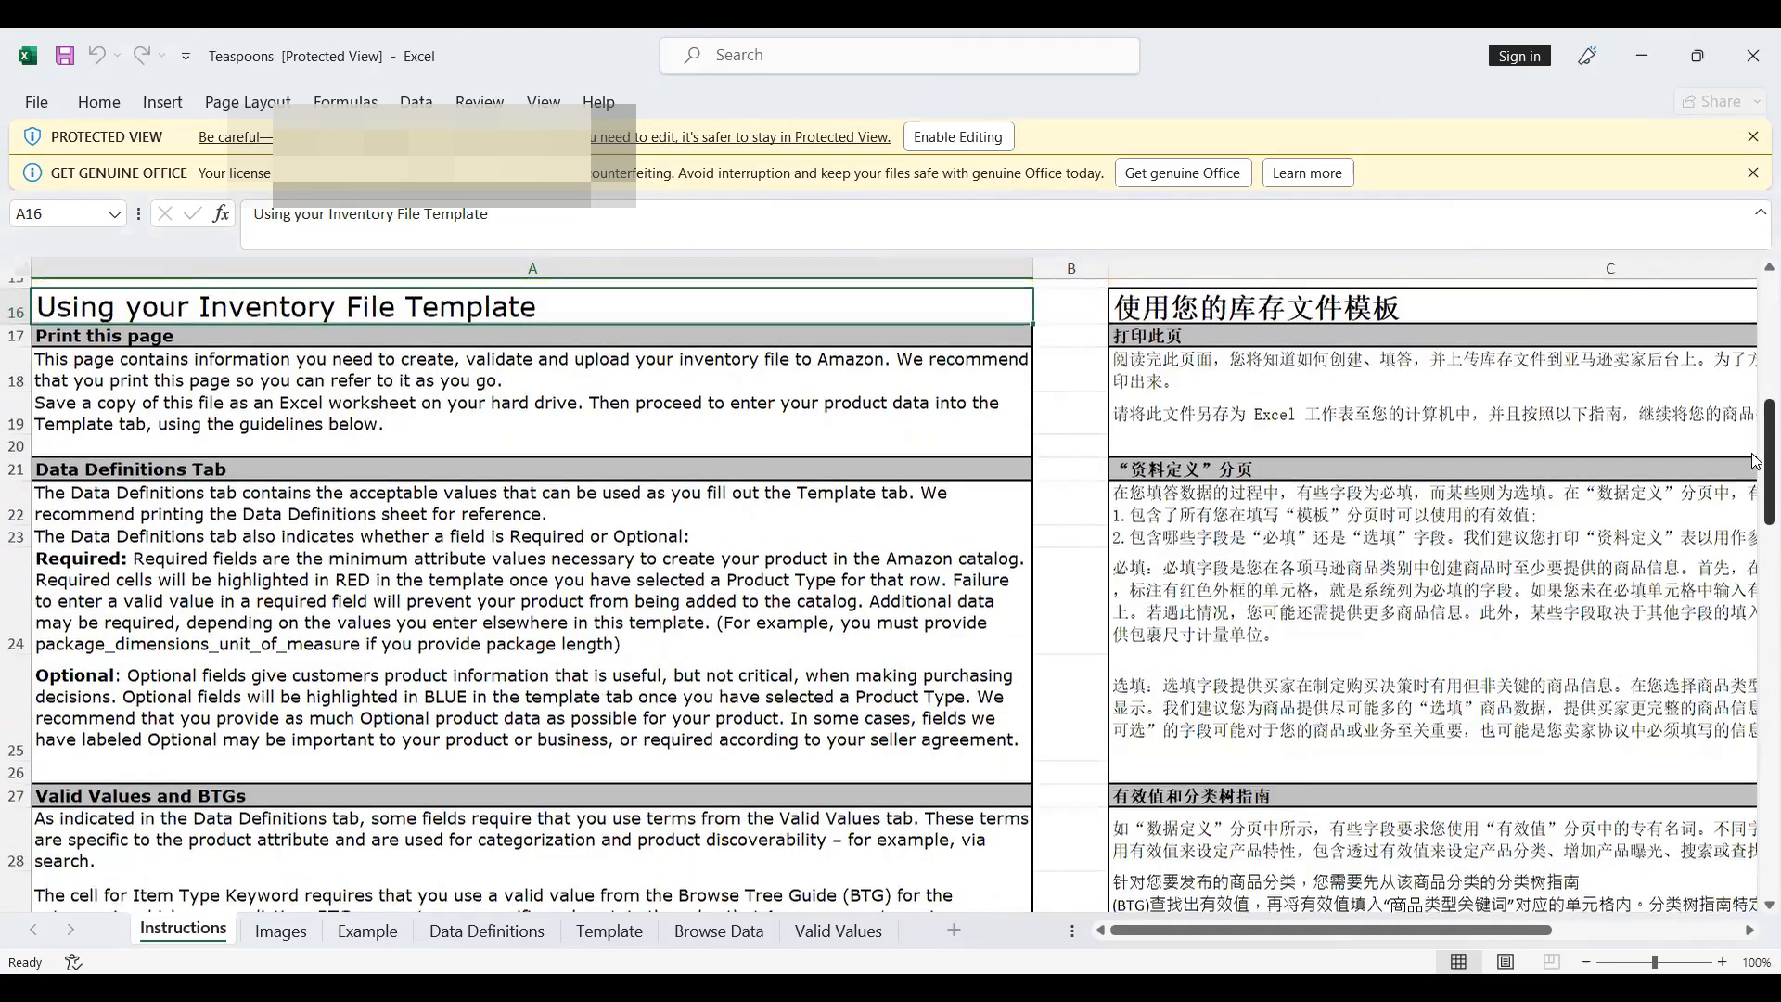
scroll(1757, 461, up, 1)
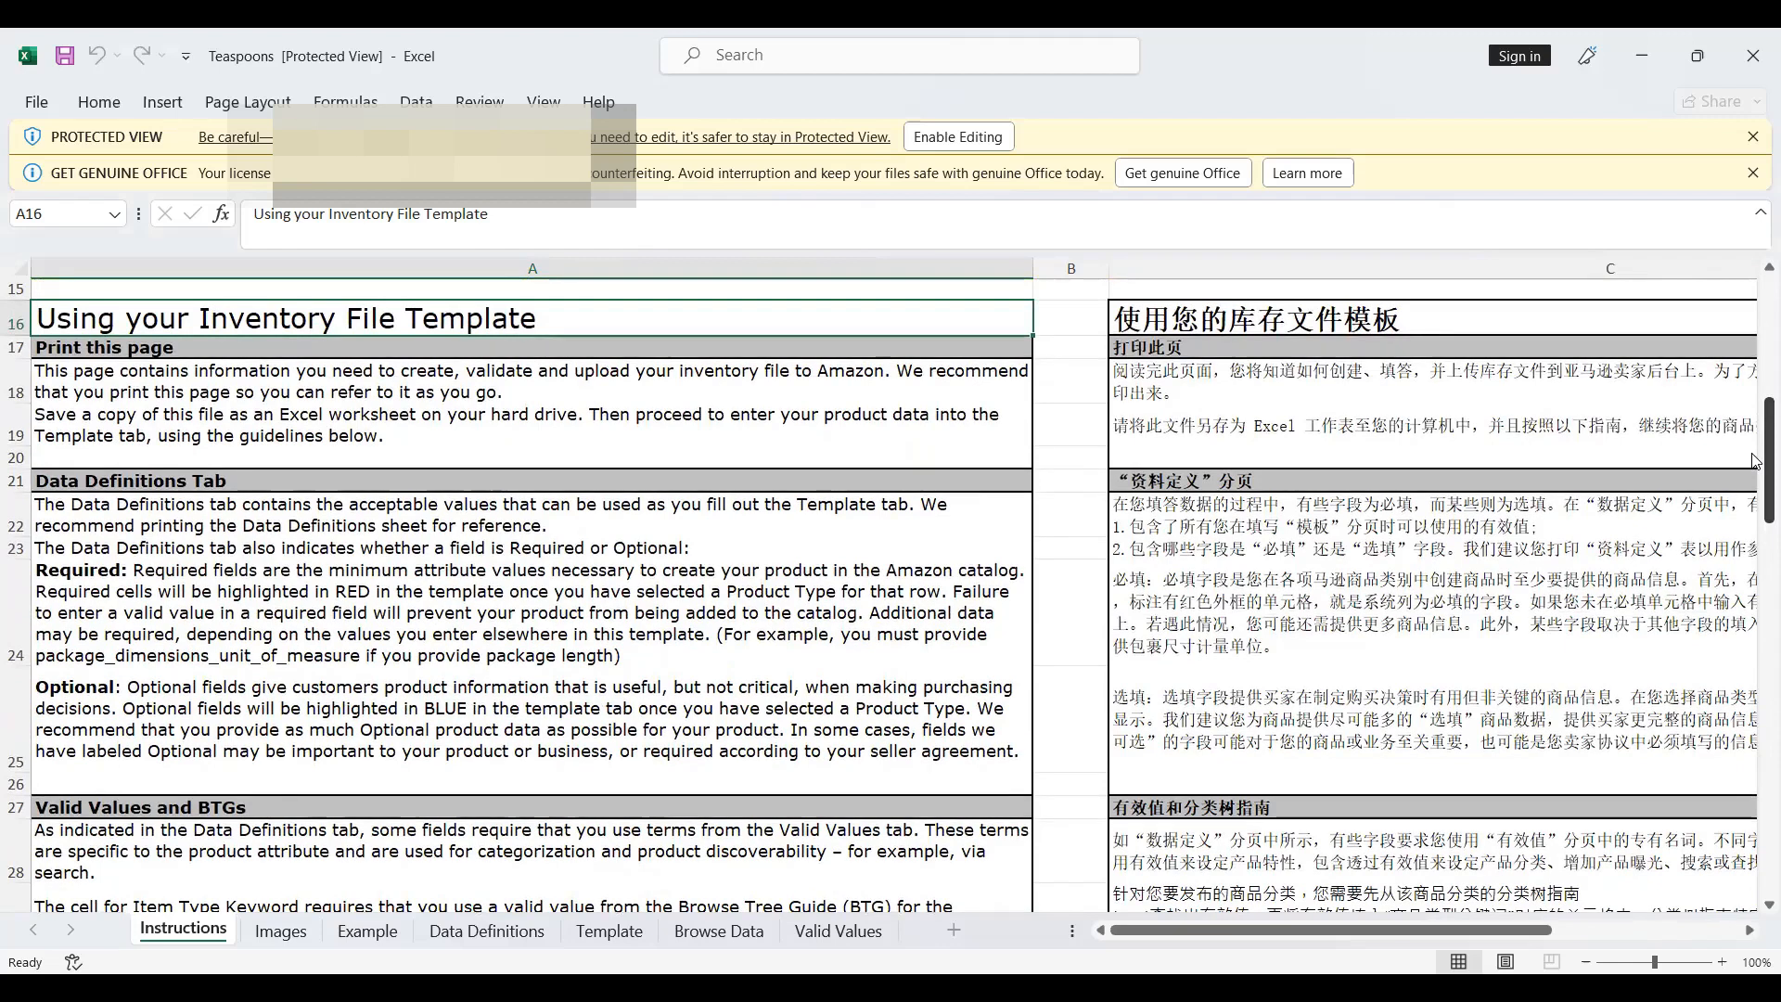
drag(1754, 466, 1729, 889)
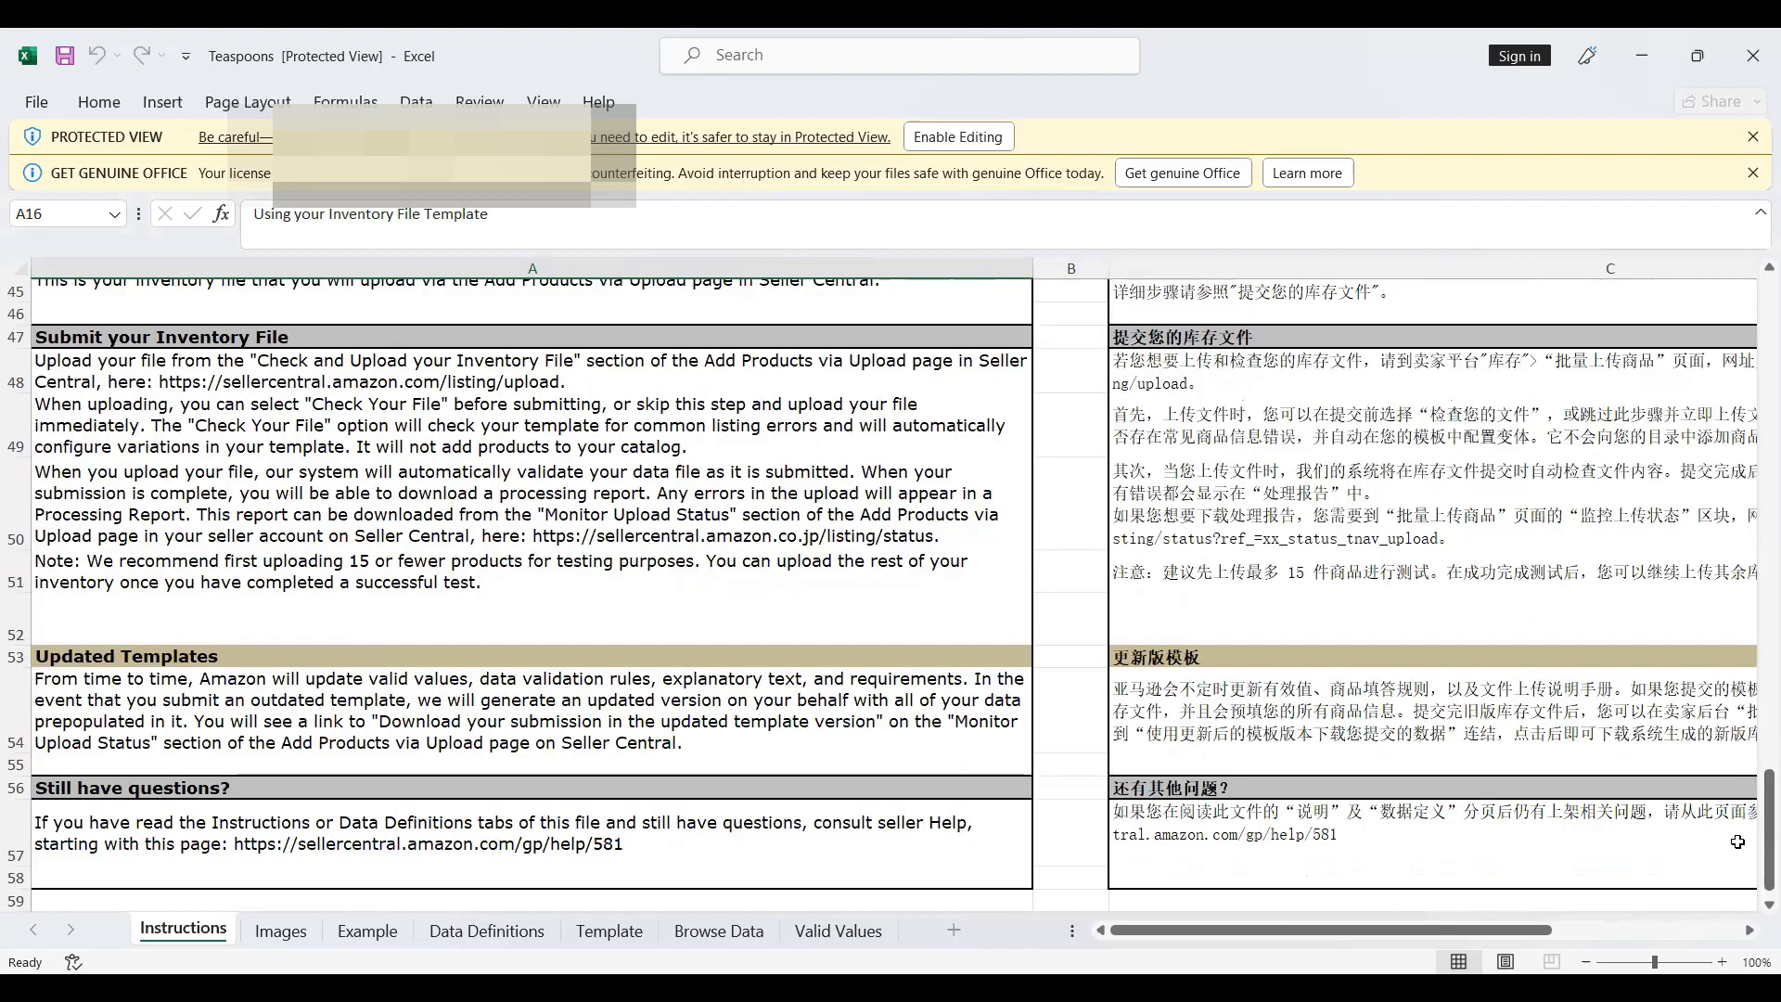
mouse_move(1756, 846)
mouse_down()
mouse_move(1754, 743)
mouse_move(1754, 863)
mouse_up()
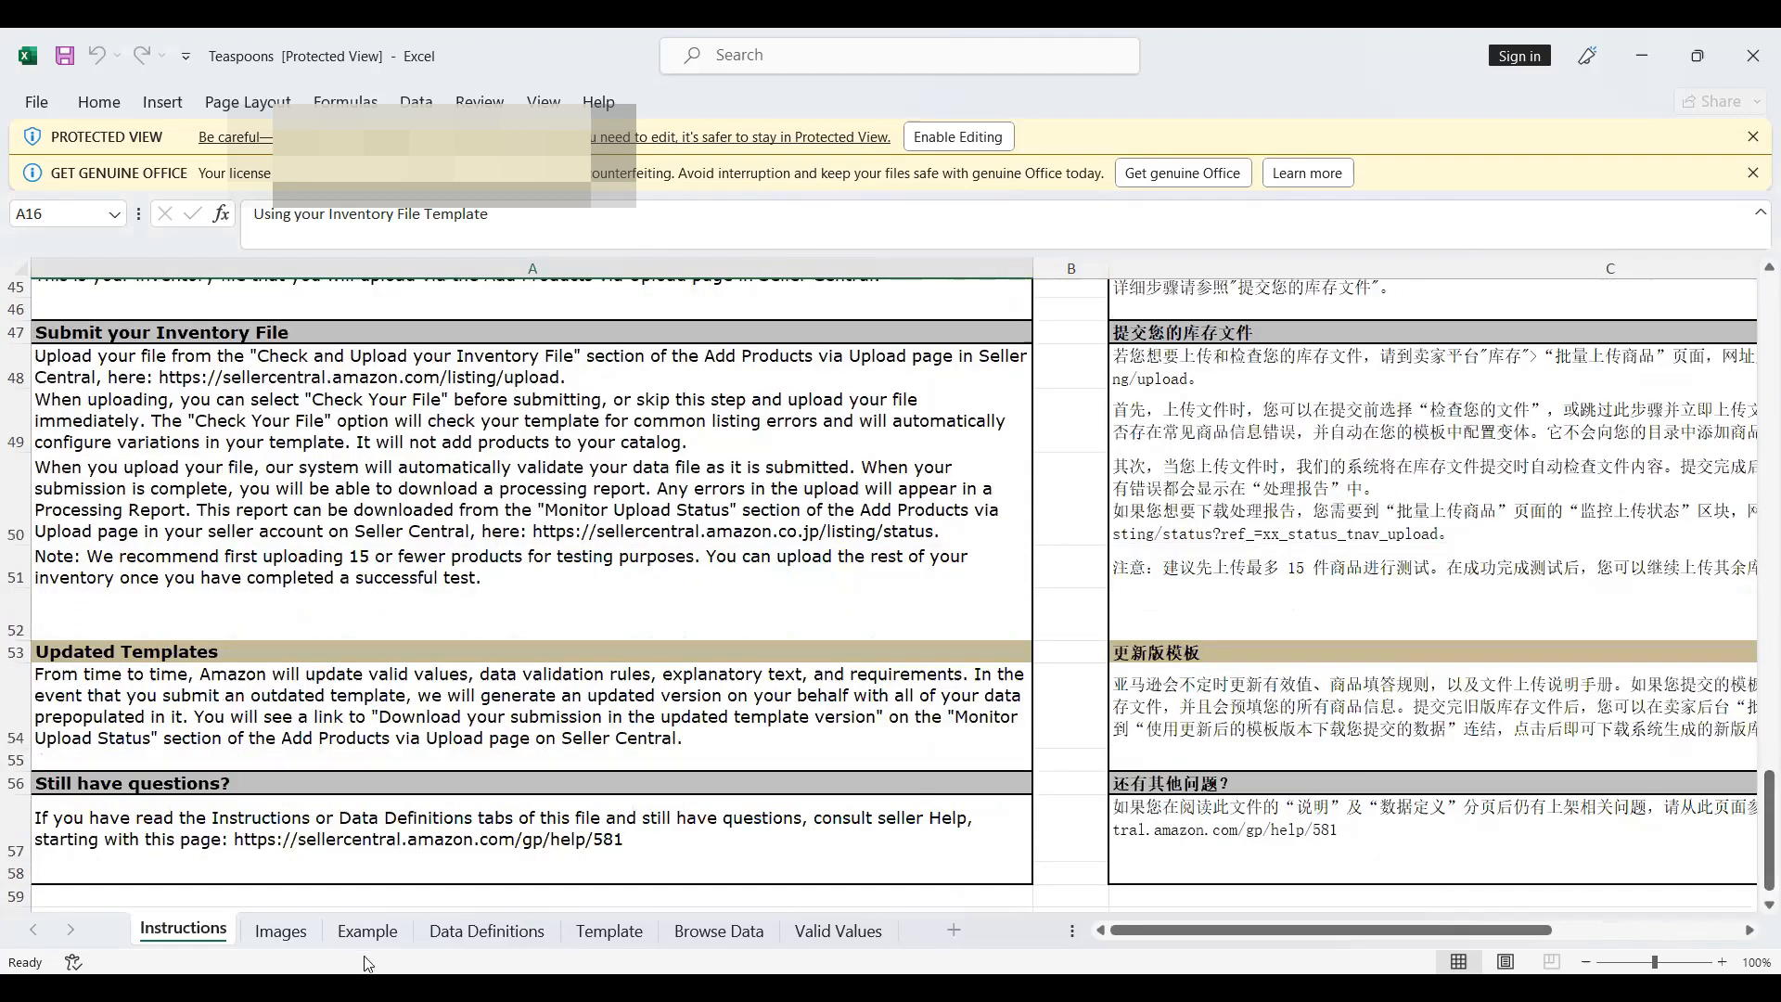
- Examine the partial update sample rows of Example 6 on the Example sheet
click(346, 933)
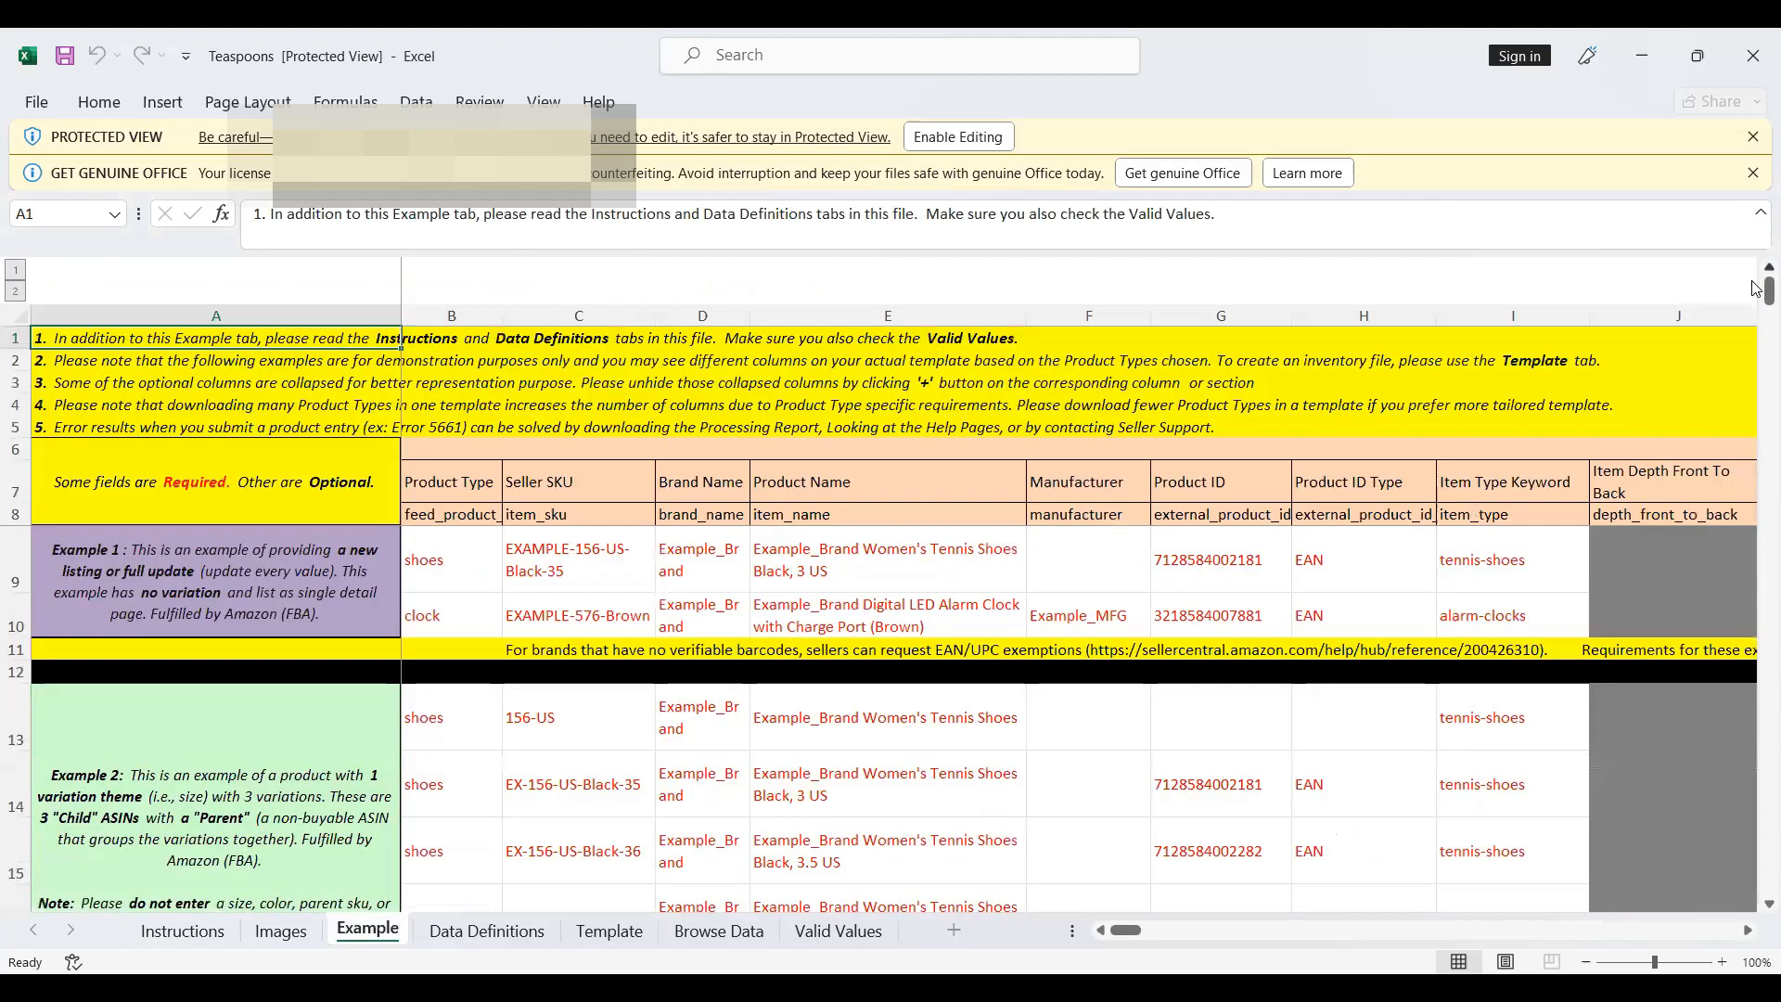
drag(1755, 289, 1750, 436)
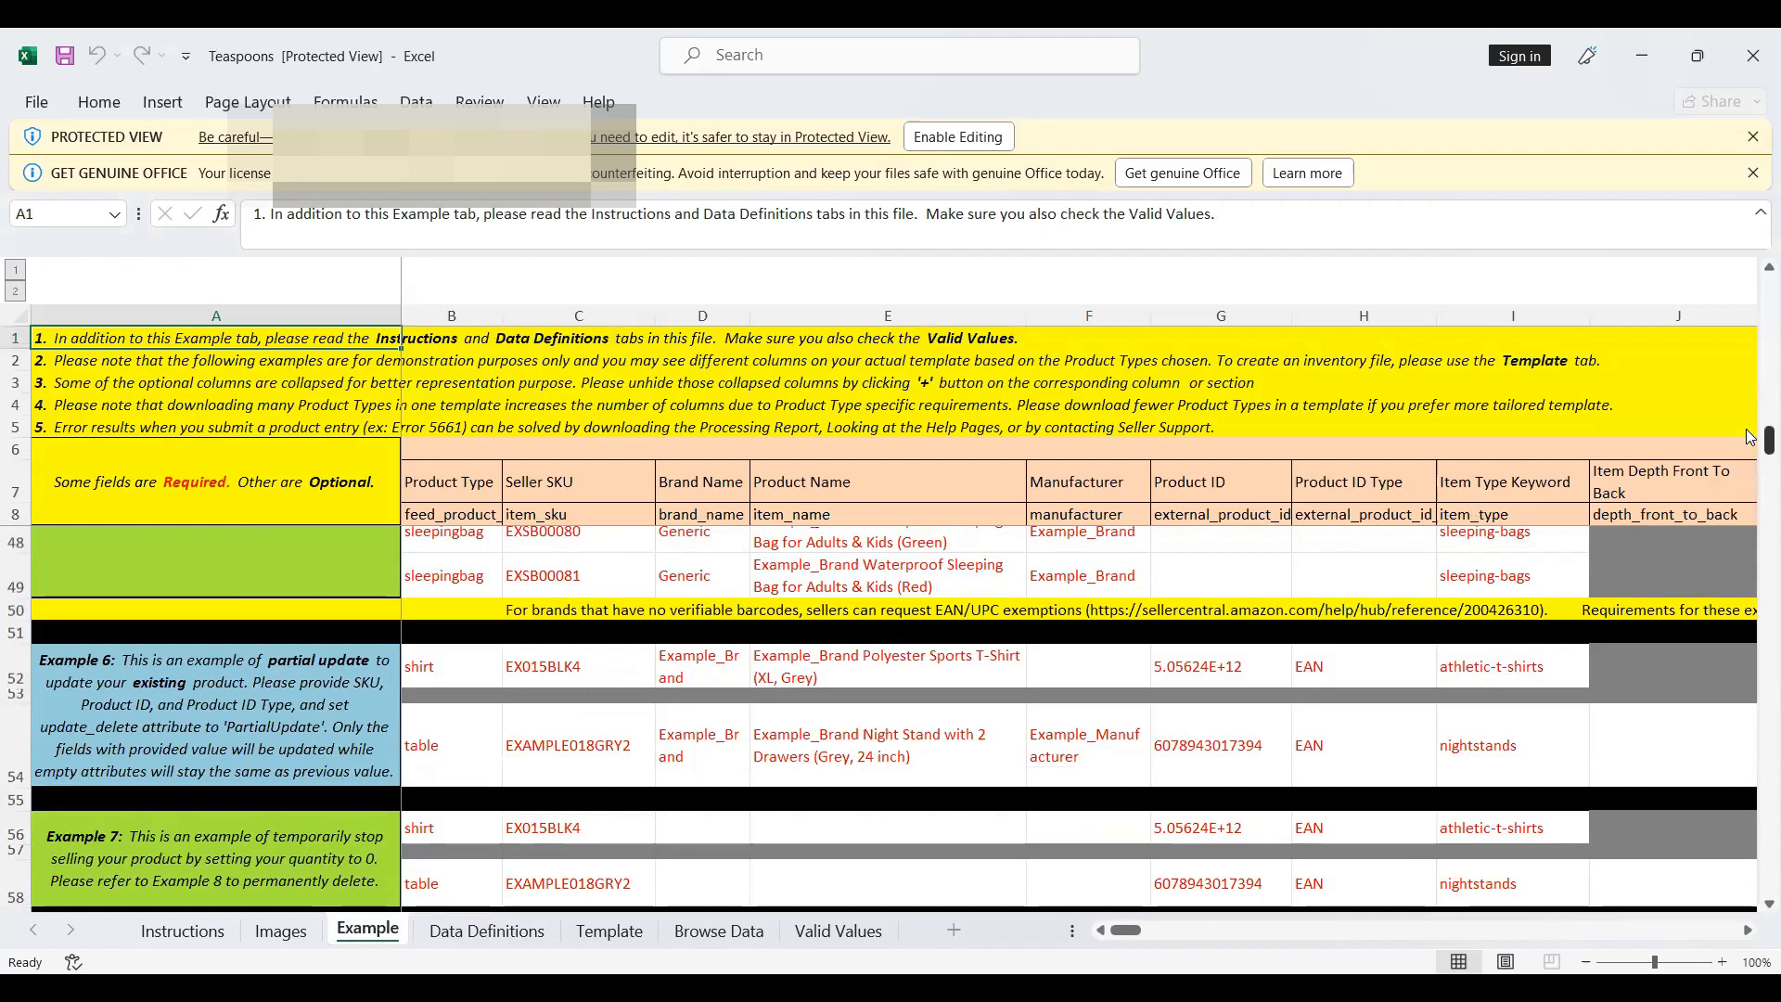
click(186, 751)
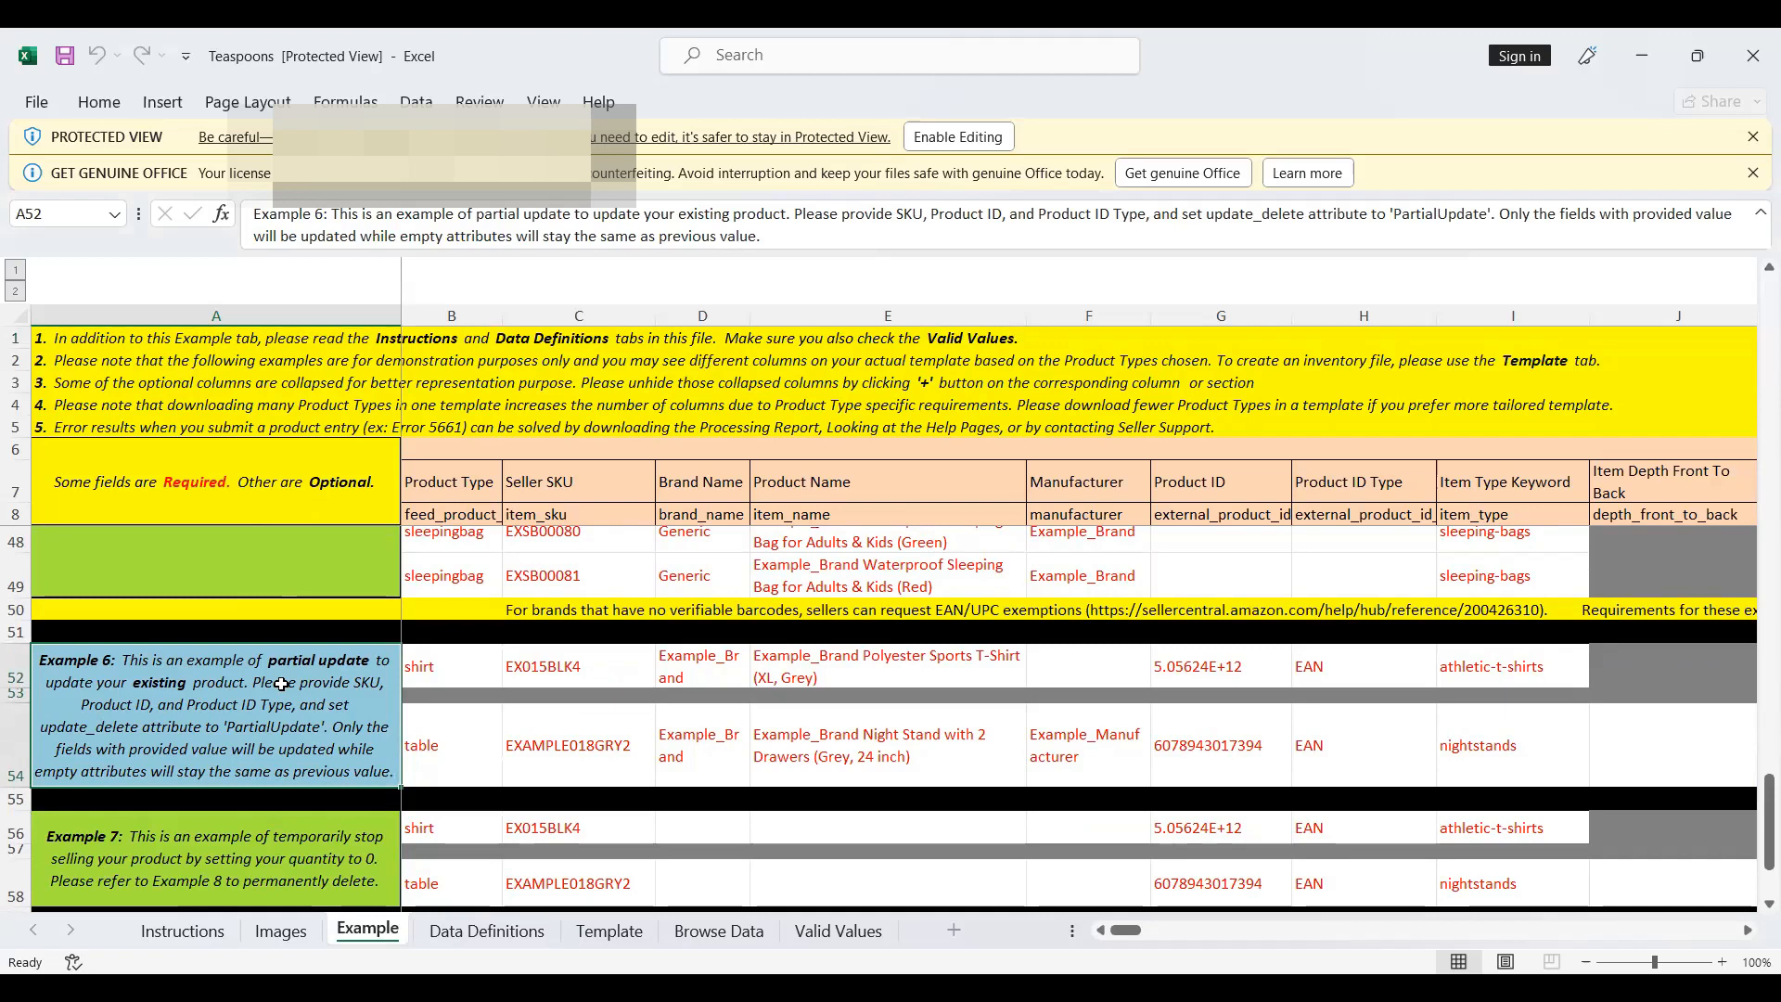
click(464, 663)
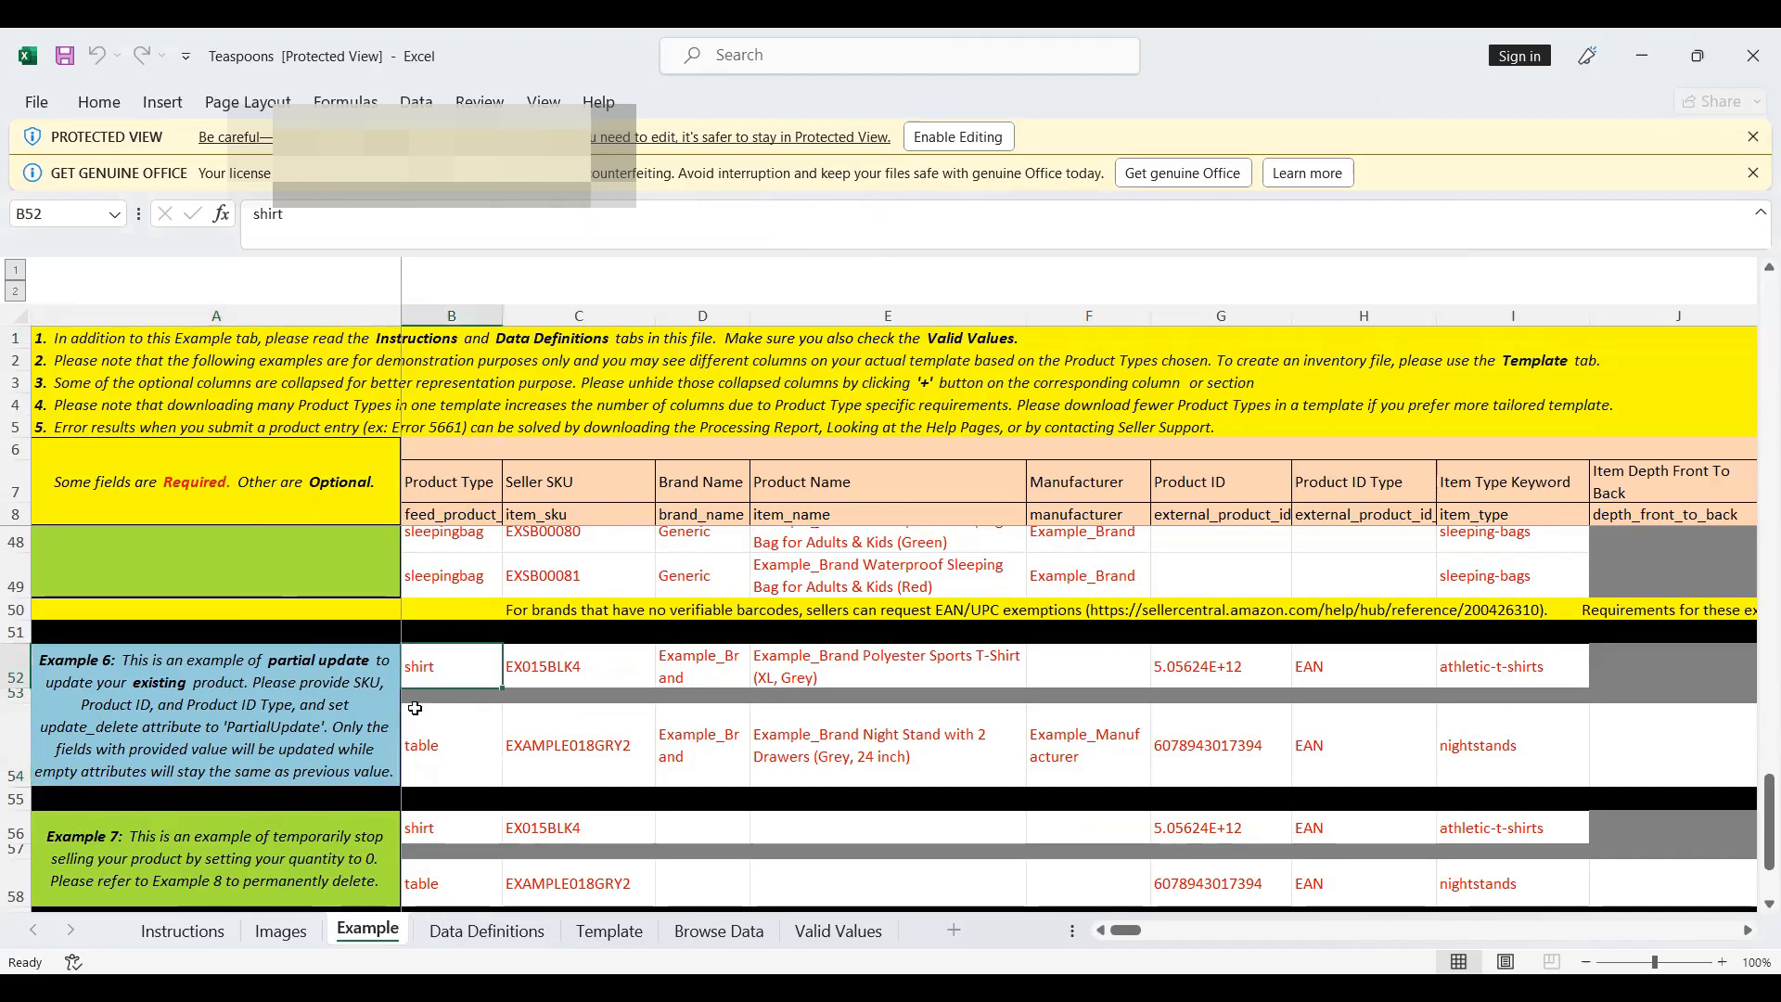
key(Right)
key(Right)
key(Left)
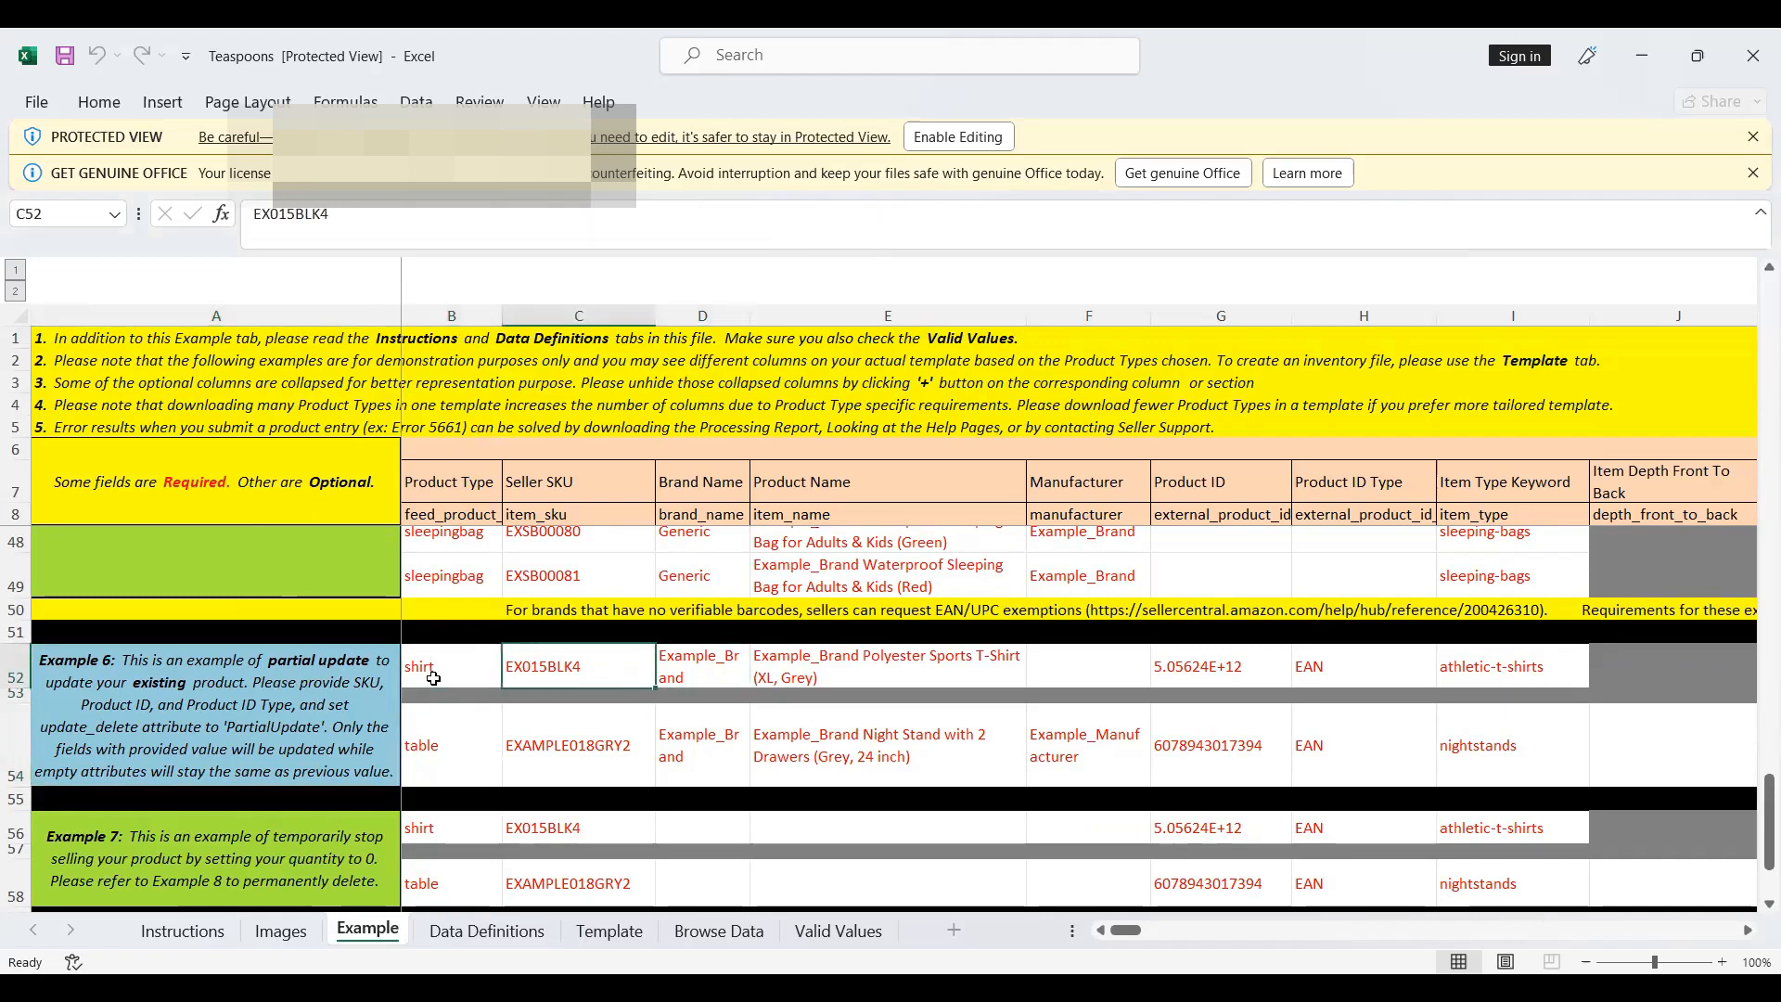
key(Up)
key(Up)
key(Up)
key(Down)
key(Down)
key(Left)
key(Down)
key(Right)
key(Right)
key(Right)
key(Right)
key(Right)
key(Right)
key(Right)
key(Left)
key(Left)
key(Left)
key(Left)
key(Left)
key(Left)
key(Left)
key(Left)
key(Right)
key(Right)
key(Right)
key(Right)
key(Left)
key(Left)
key(Left)
key(Left)
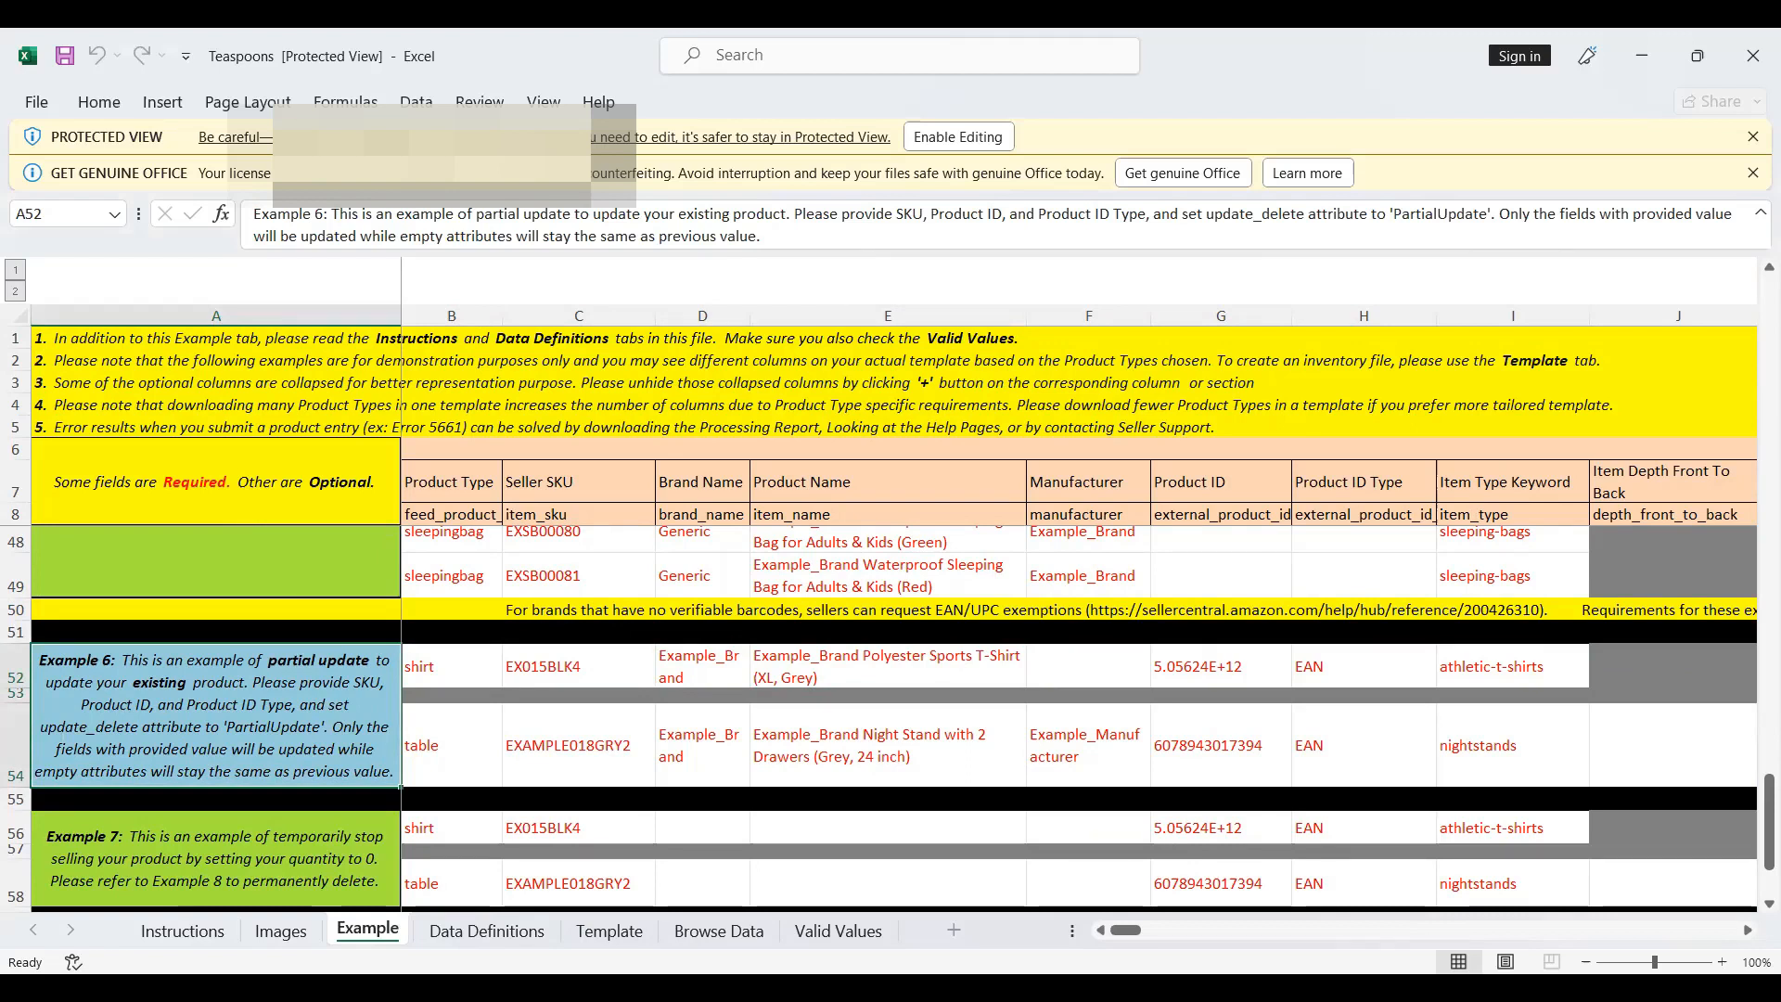
- Copy the Example 6 shirt row from Product Type through Item Type Keyword (B52:I52)
key(Right)
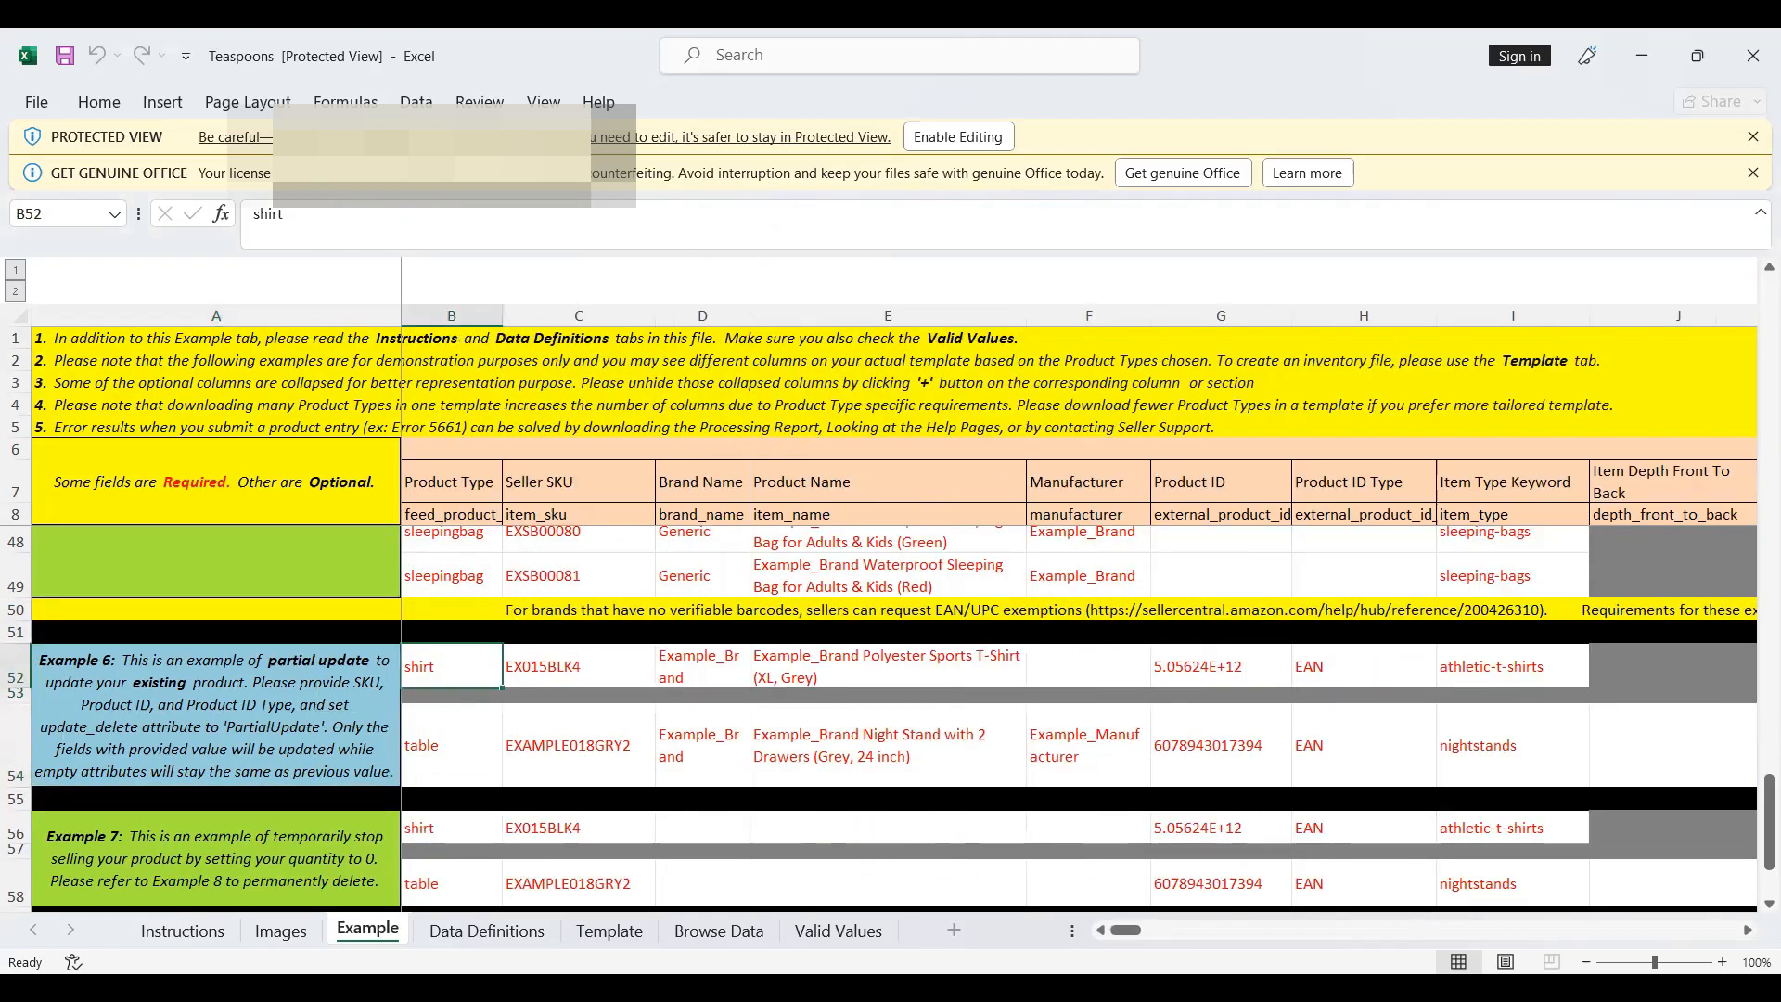
key(shift+Right)
key(shift+Right)
key(shift+Right)
key(shift+Right)
key(shift+Right)
key(Left)
key(Right)
key(shift+Right)
key(shift+Right)
key(shift+Right)
key(shift+Right)
key(shift+Right)
key(shift+Right)
key(shift+Right)
key(ctrl+c)
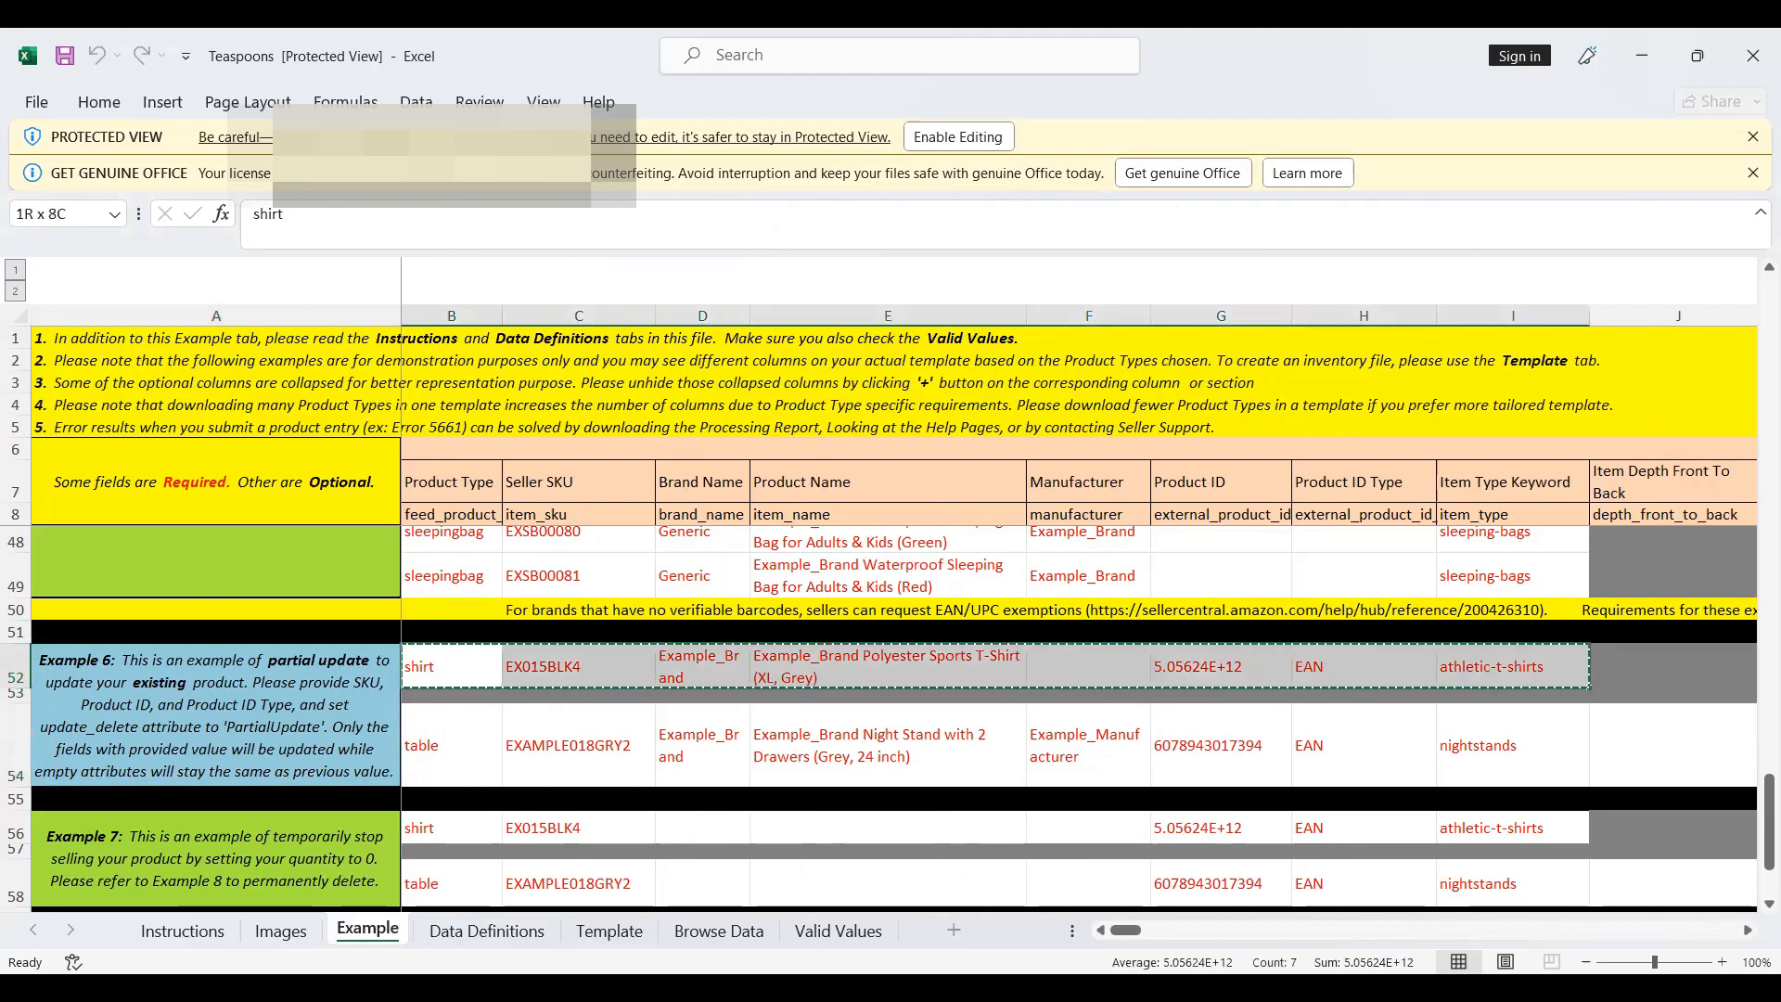
- Examine the column headers of the Template sheet along the first entry row, starting at Product Type
click(592, 943)
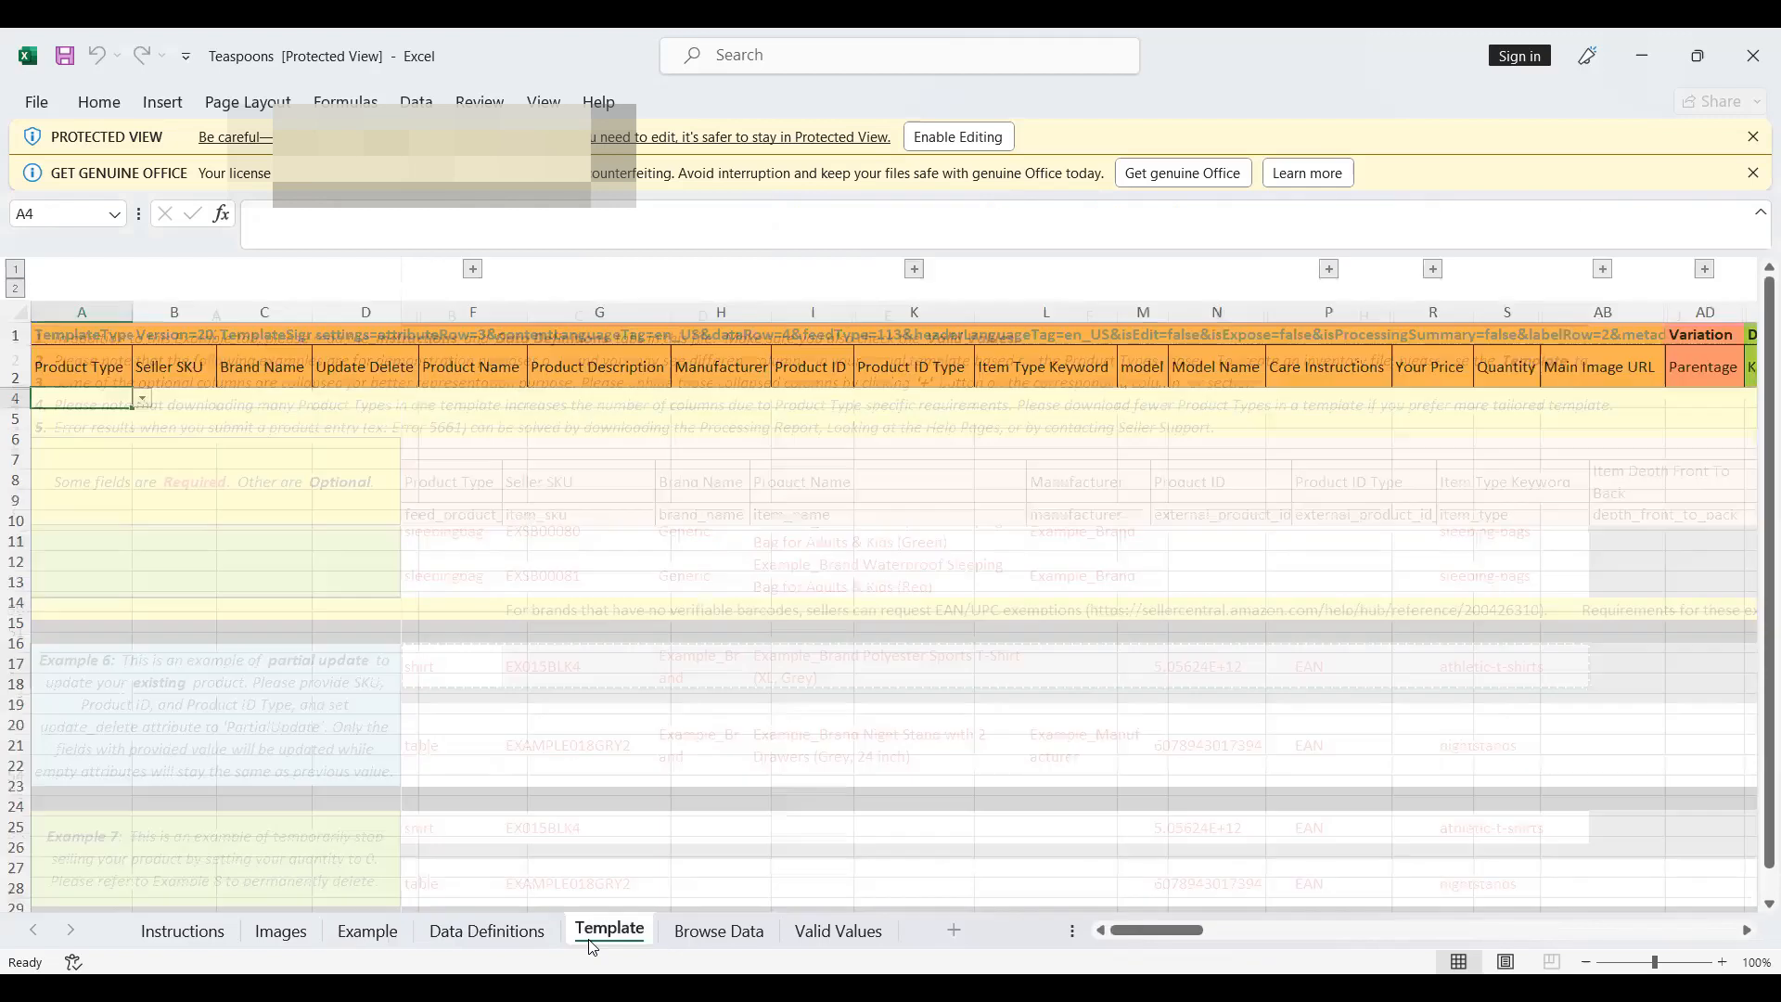
click(365, 583)
click(142, 484)
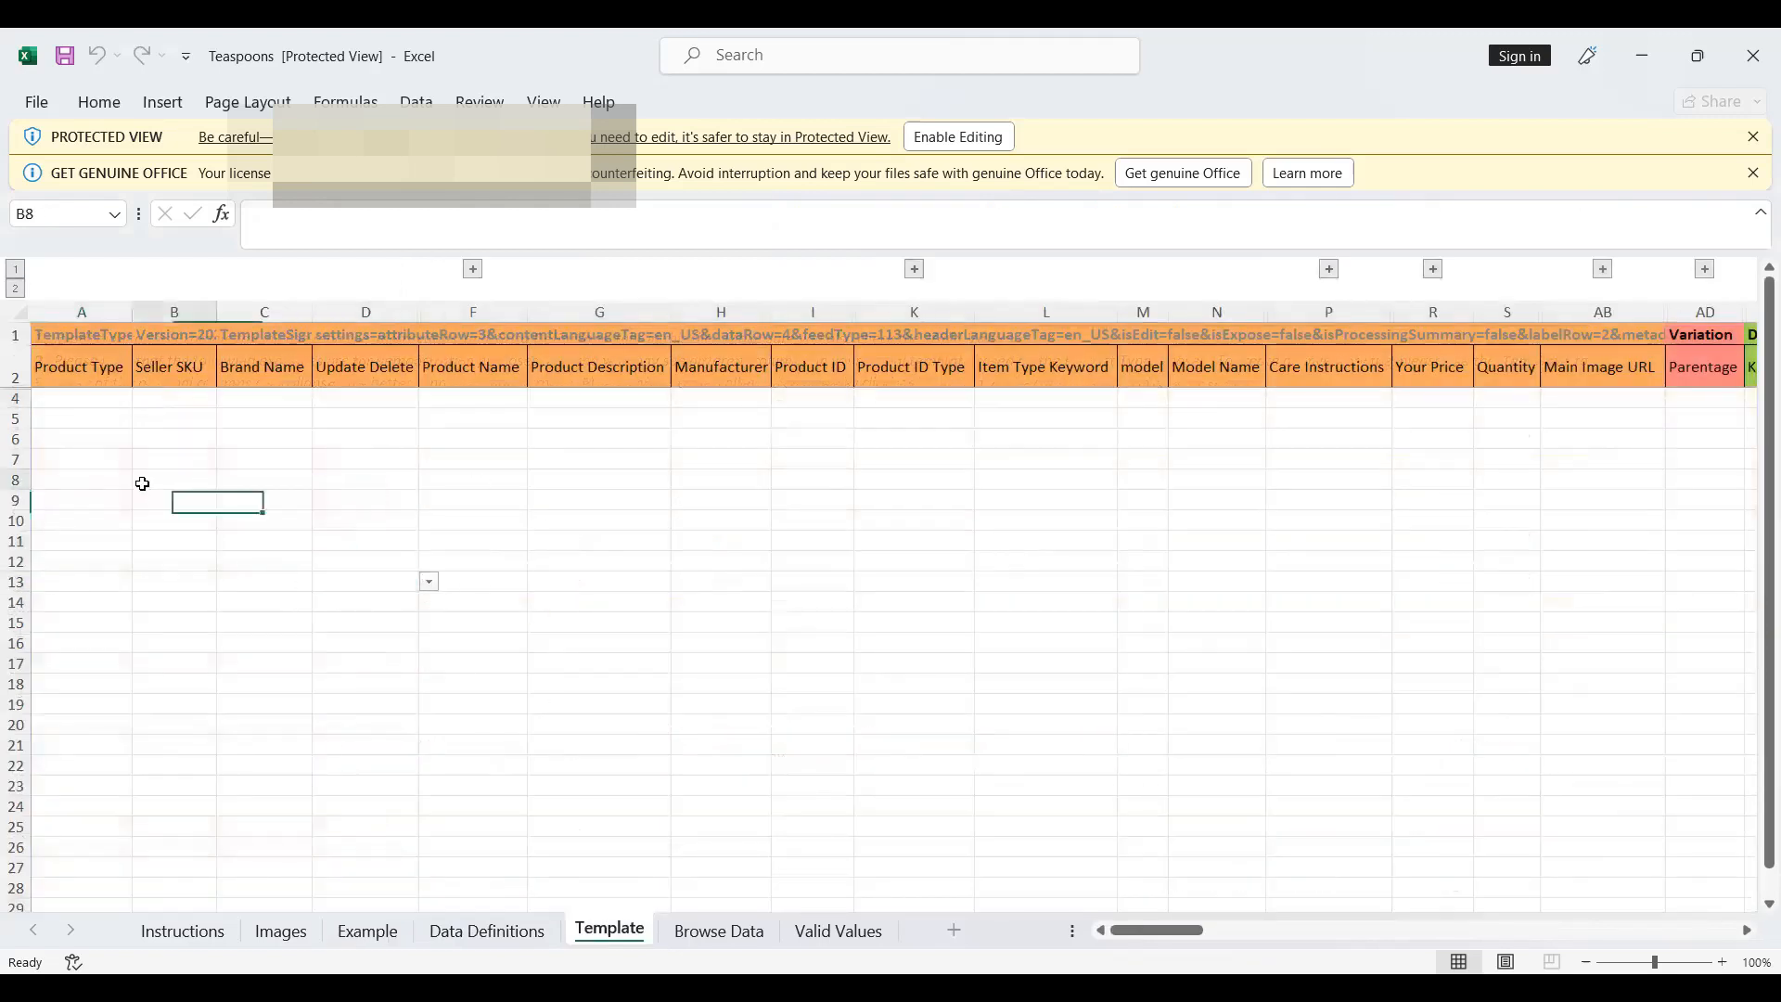
click(107, 398)
key(Right)
key(Right)
key(Right)
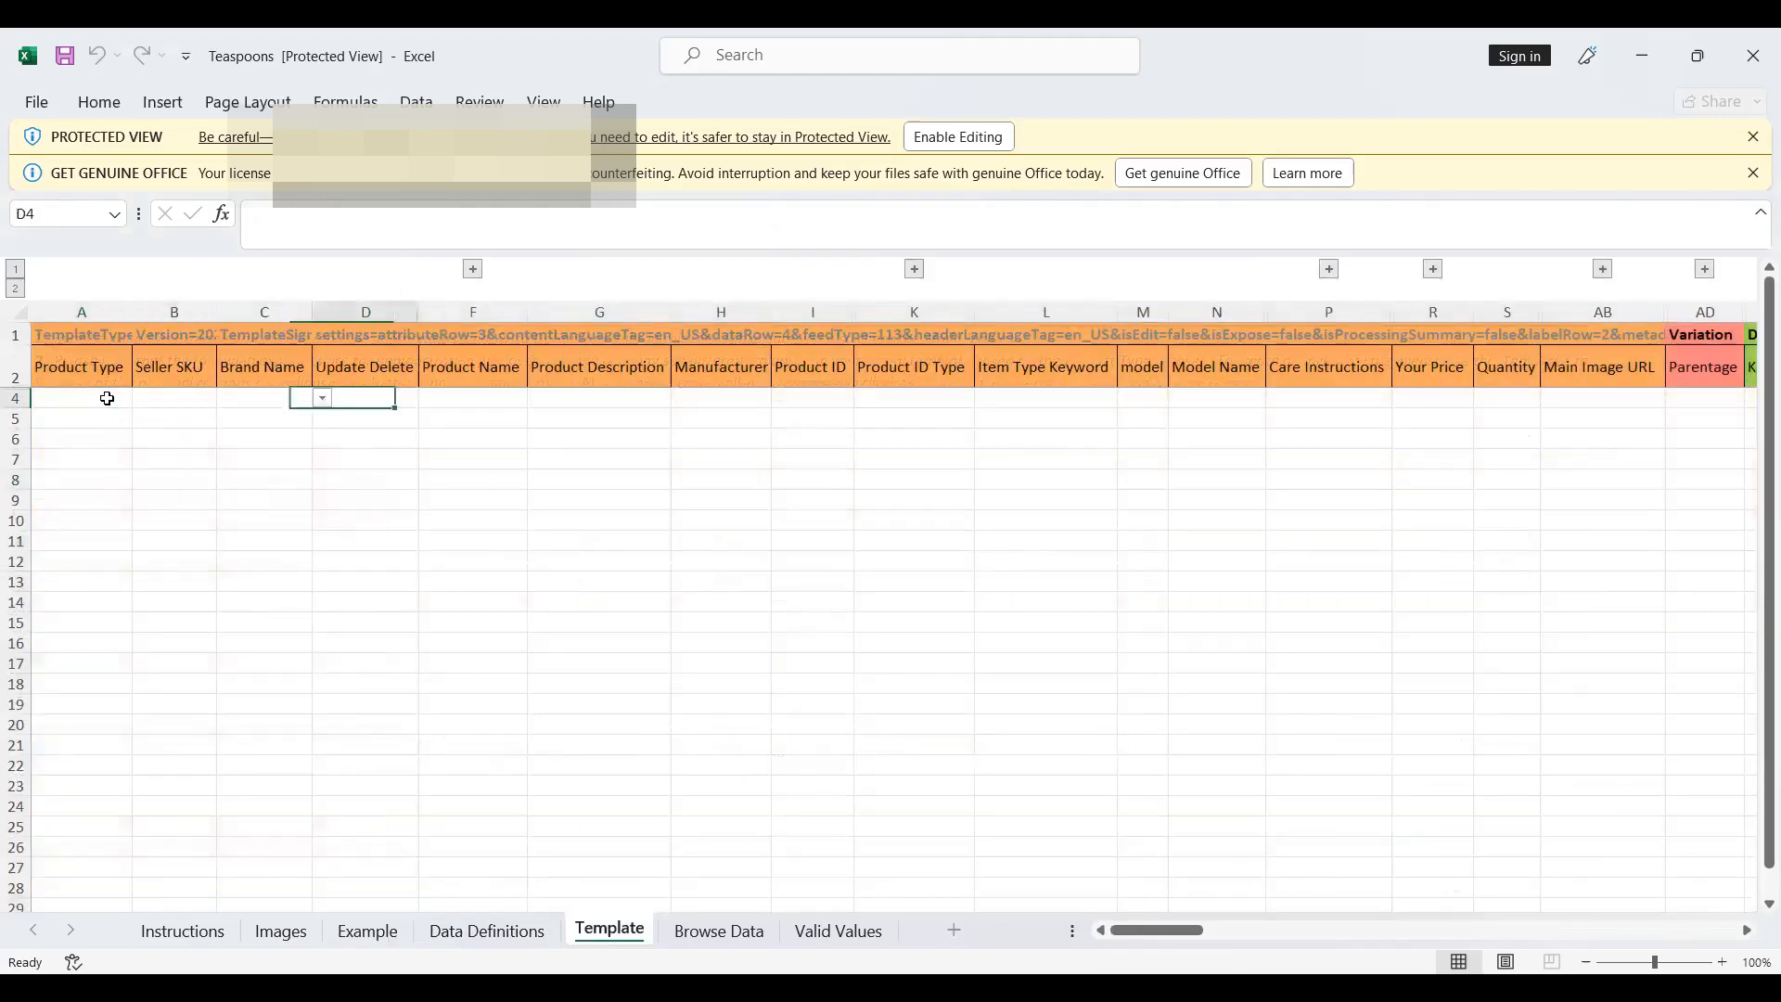
key(Right)
key(Right)
key(Right)
key(Right)
key(Right)
key(Right)
key(Right)
key(Right)
key(Right)
key(Right)
key(Right)
key(Right)
key(Right)
key(Right)
key(Right)
key(Right)
key(Right)
key(Right)
key(Right)
key(Right)
key(Left)
key(Left)
key(Left)
key(Left)
key(Left)
key(Left)
key(Left)
key(Left)
key(Left)
key(Left)
key(Left)
key(Left)
key(Left)
key(Left)
key(Left)
key(Left)
key(Left)
key(Left)
key(Left)
key(Left)
key(Left)
key(Right)
key(Right)
key(Right)
key(Right)
key(Left)
key(Left)
key(Right)
key(Right)
key(Right)
key(Right)
key(Left)
key(Left)
key(Left)
key(Left)
key(Right)
key(Right)
key(Left)
key(Left)
key(Left)
key(Left)
key(Right)
key(Left)
- Enable editing of the workbook and set the Product Type in row 4 of the Template sheet to spoon
click(134, 406)
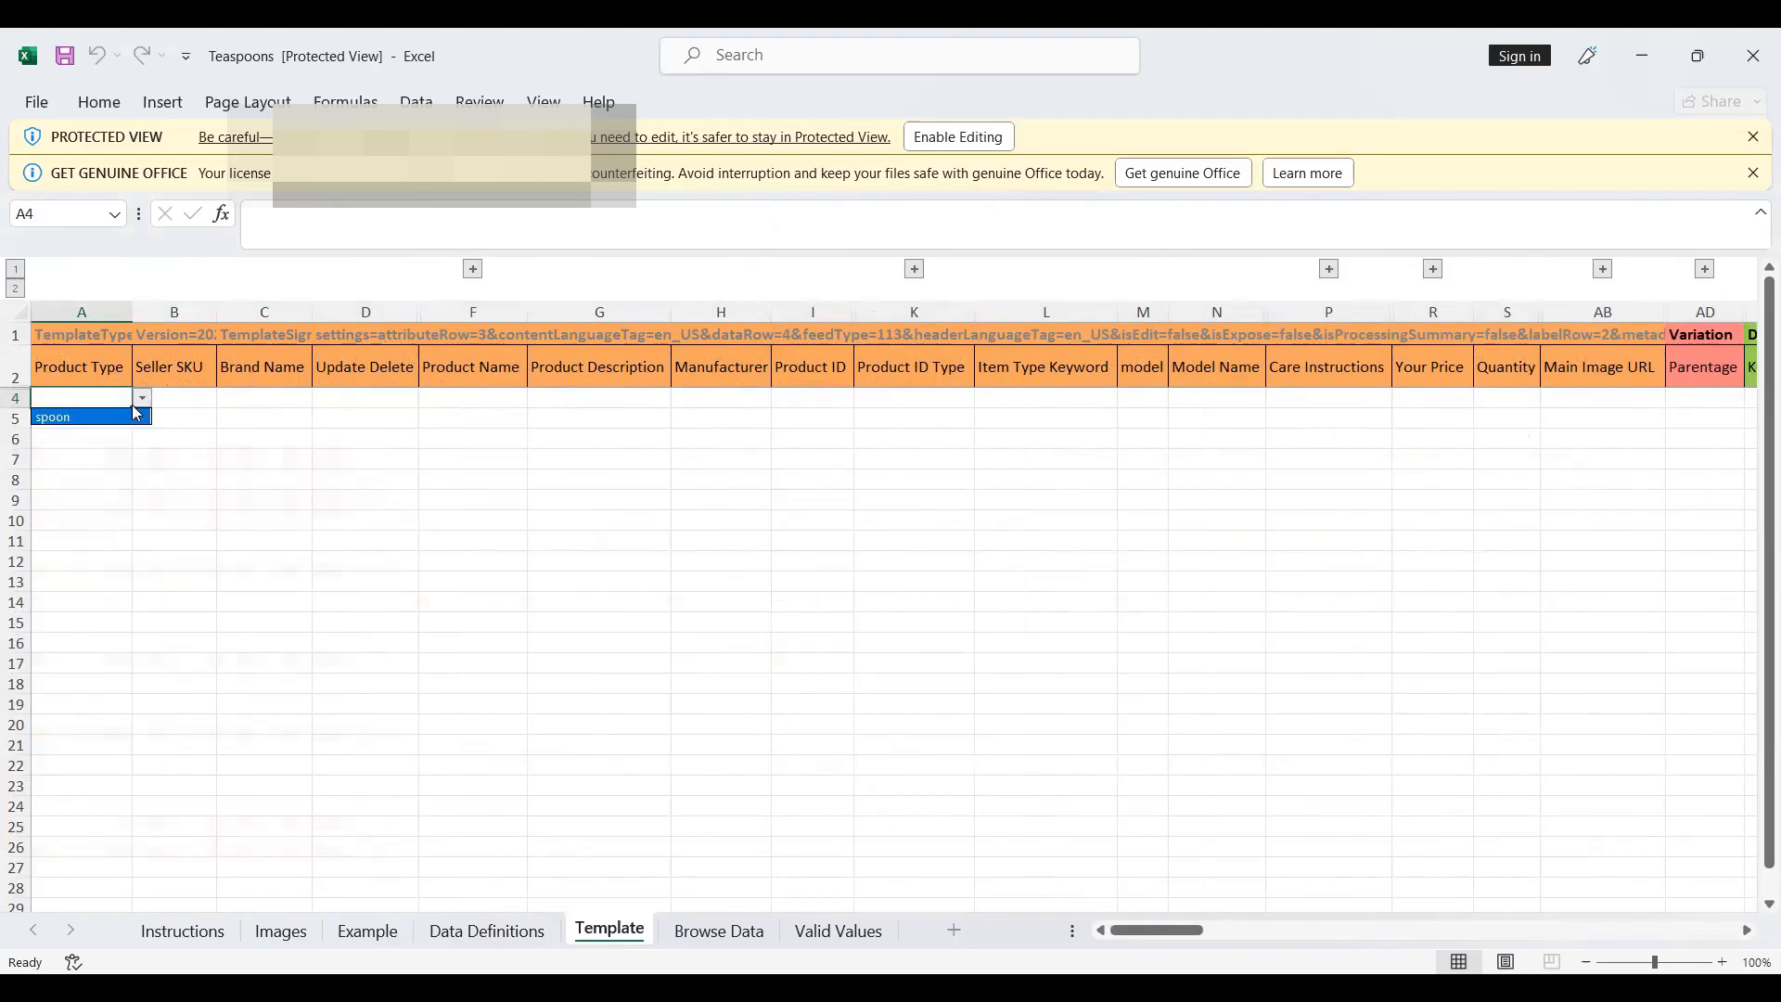
click(84, 418)
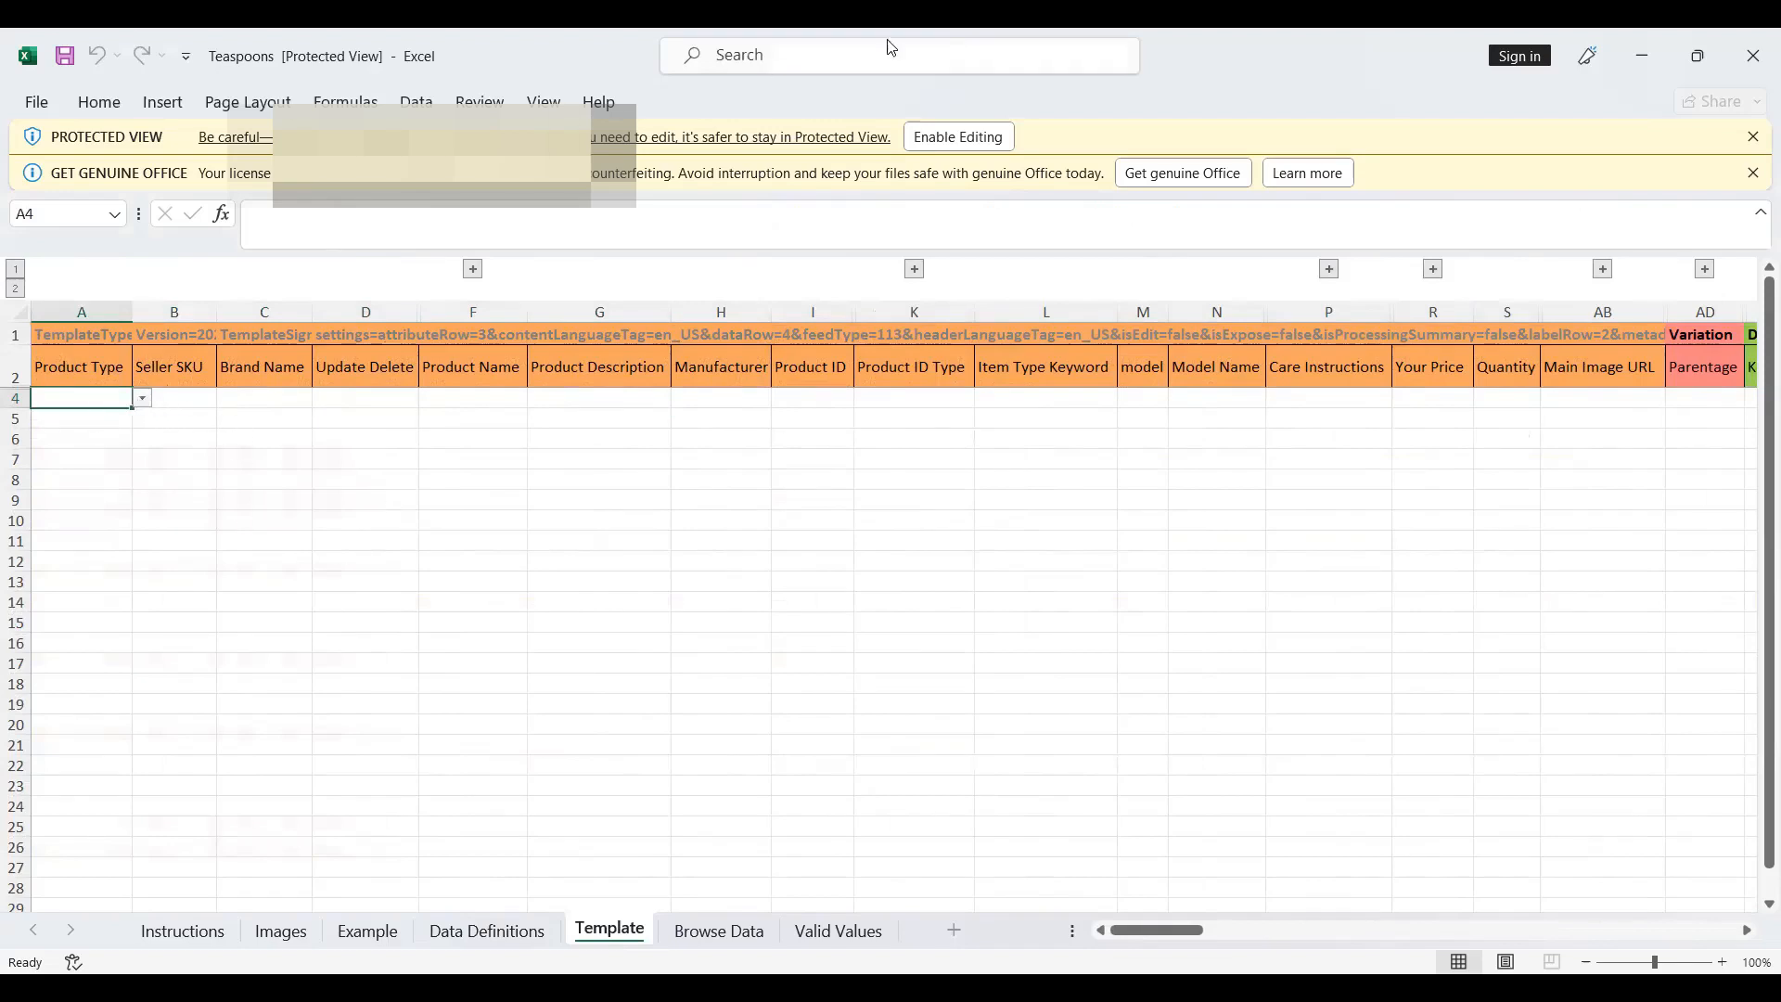
click(960, 141)
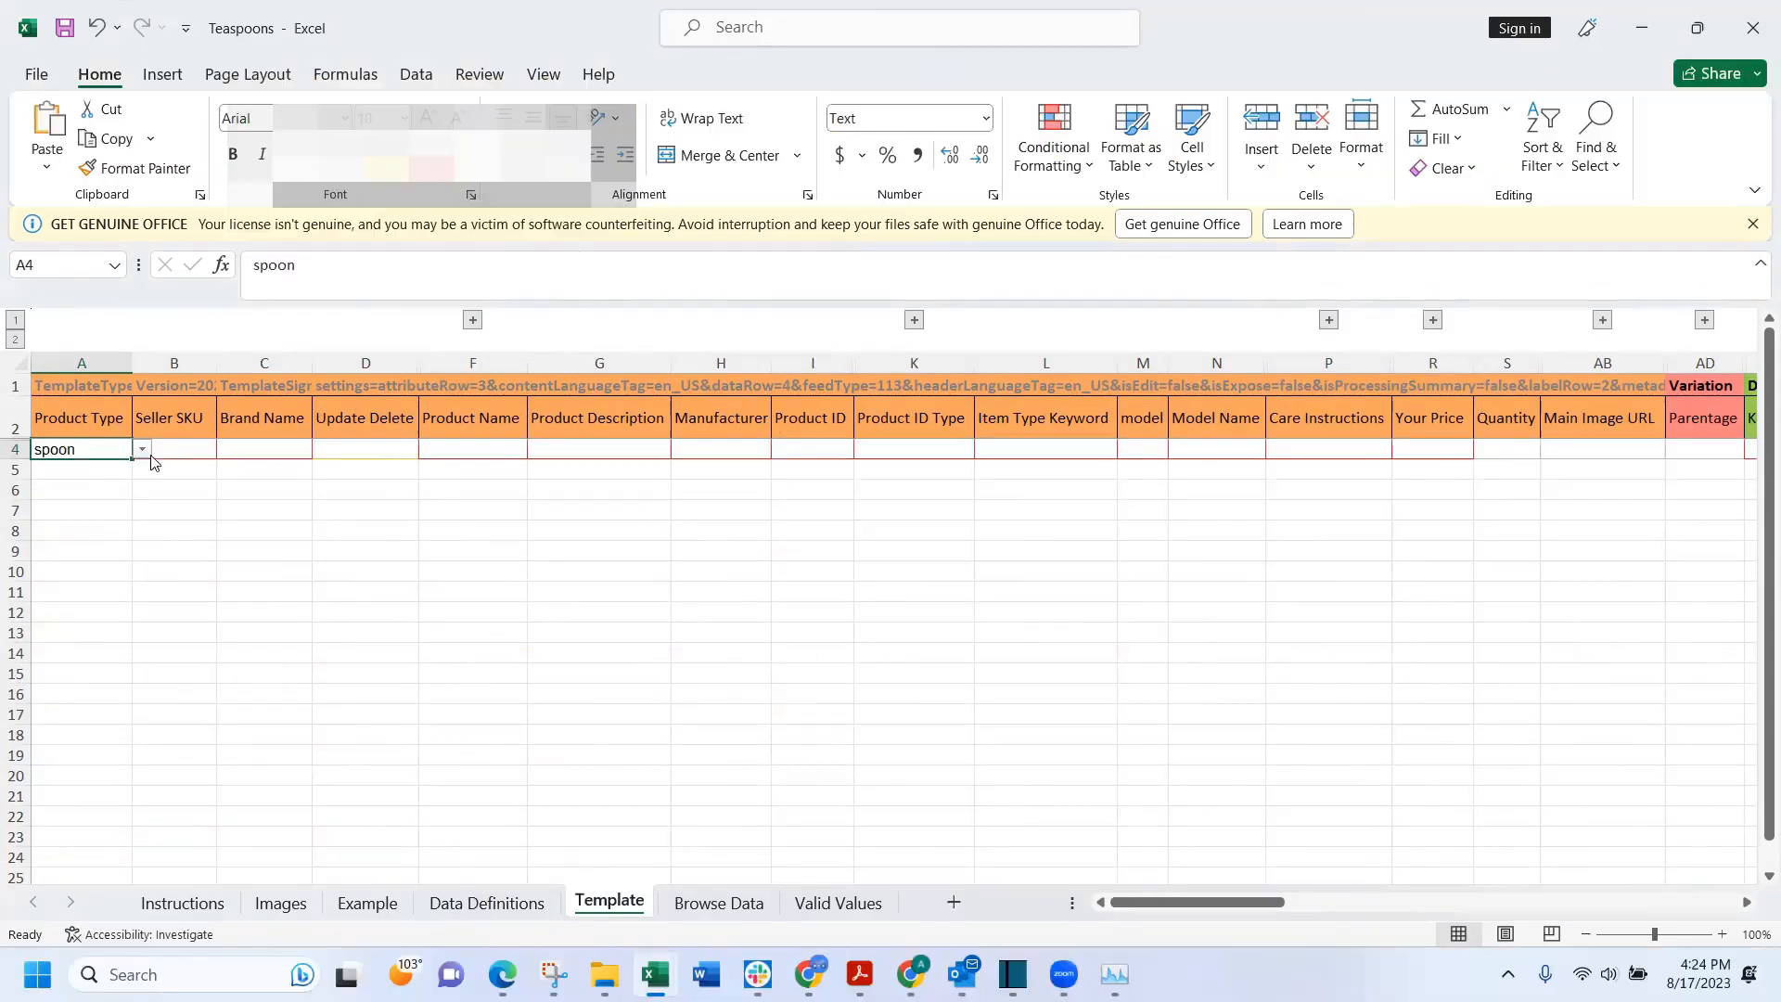
- Enter Spoonx123 as the Seller SKU and ABC as the Brand Name in row 4
click(179, 447)
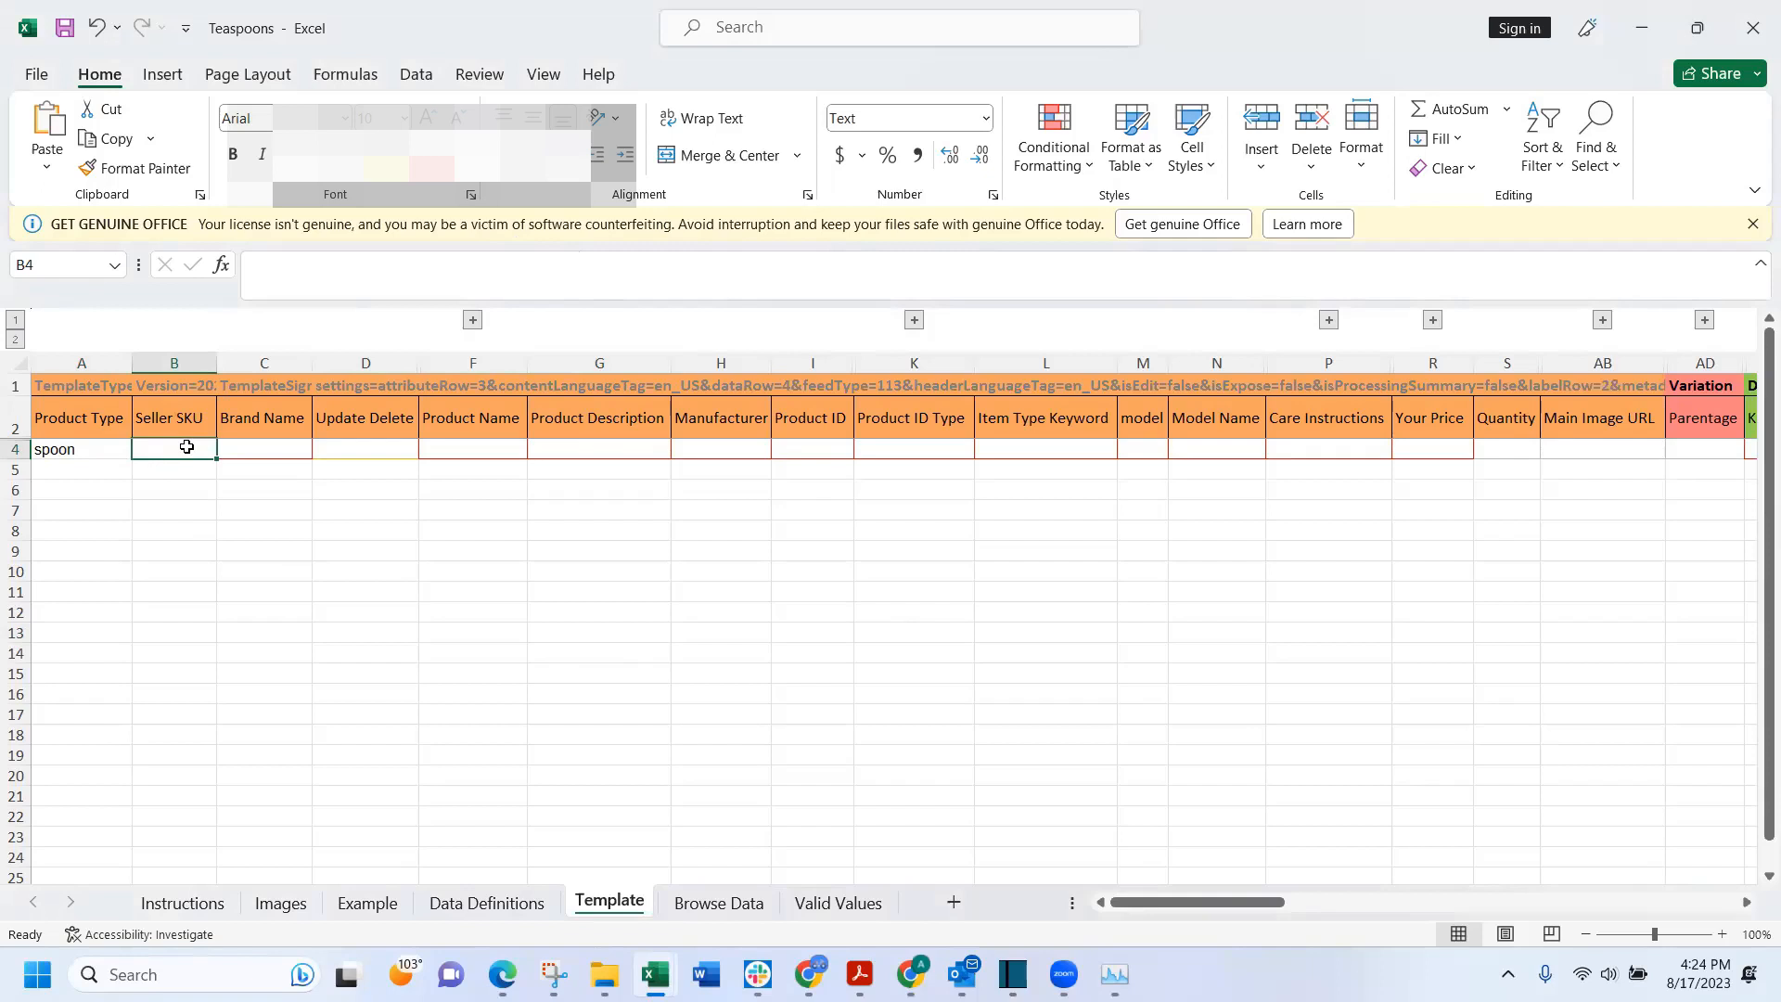
text(Spoon)
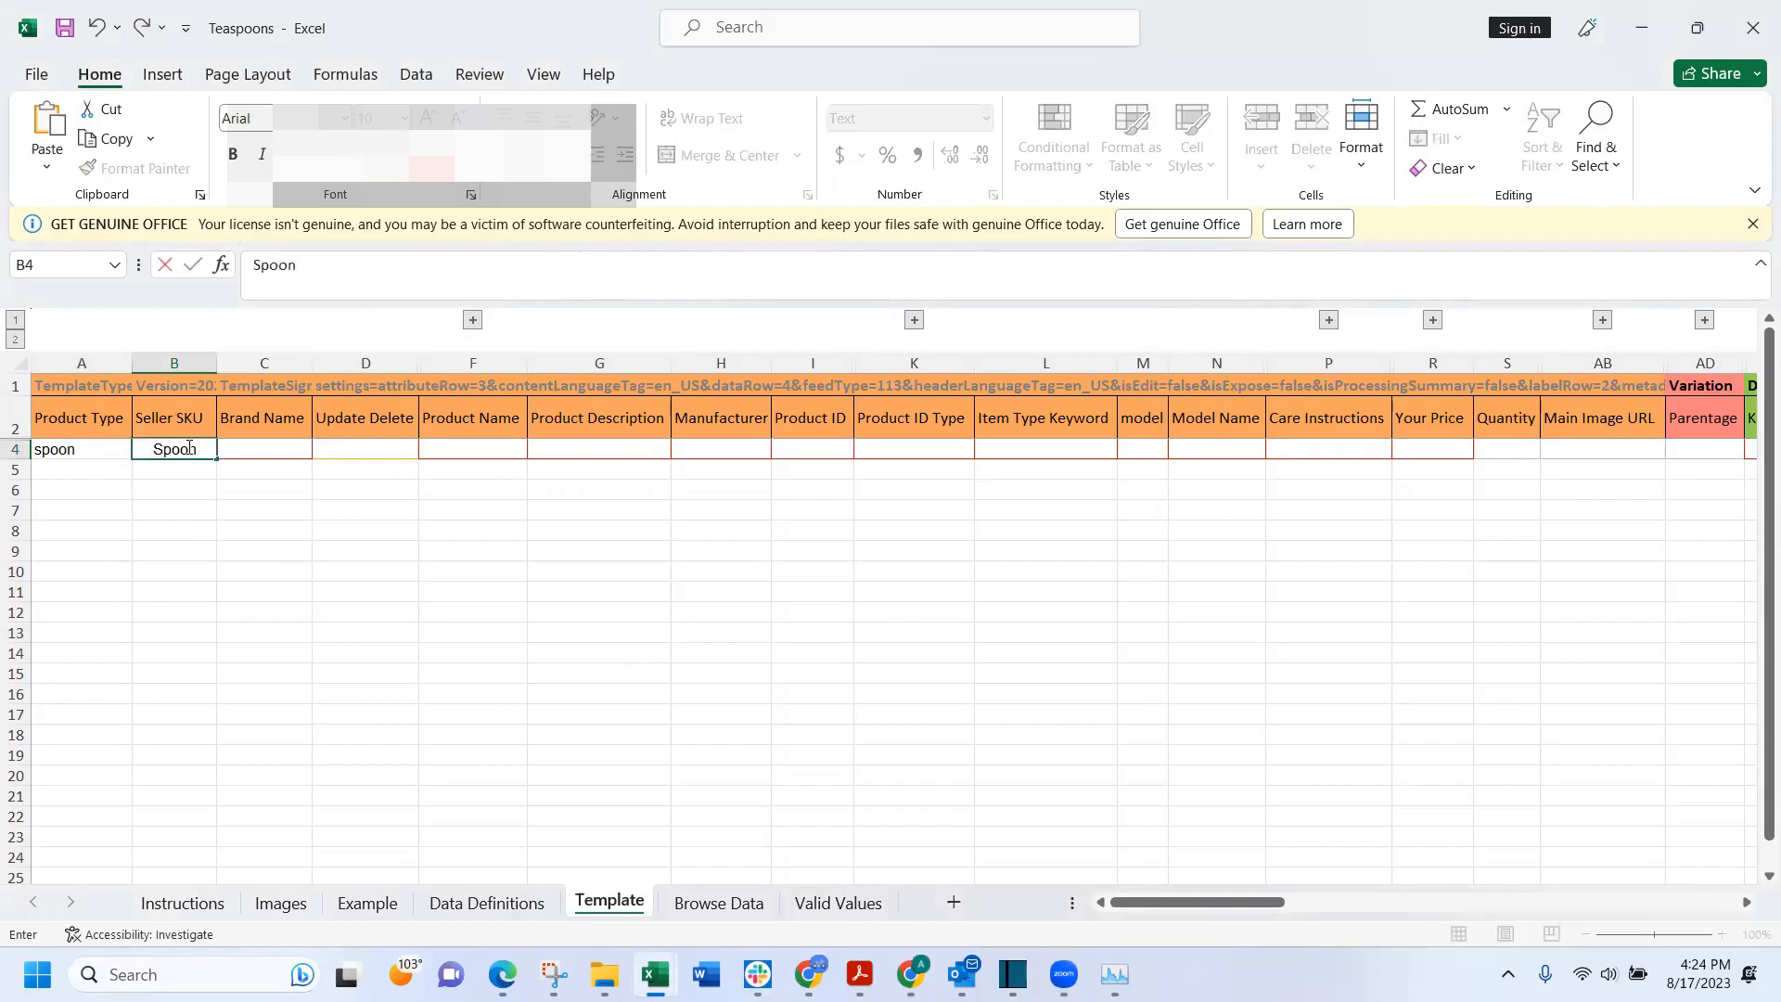
text(x123)
key(Tab)
text(AM)
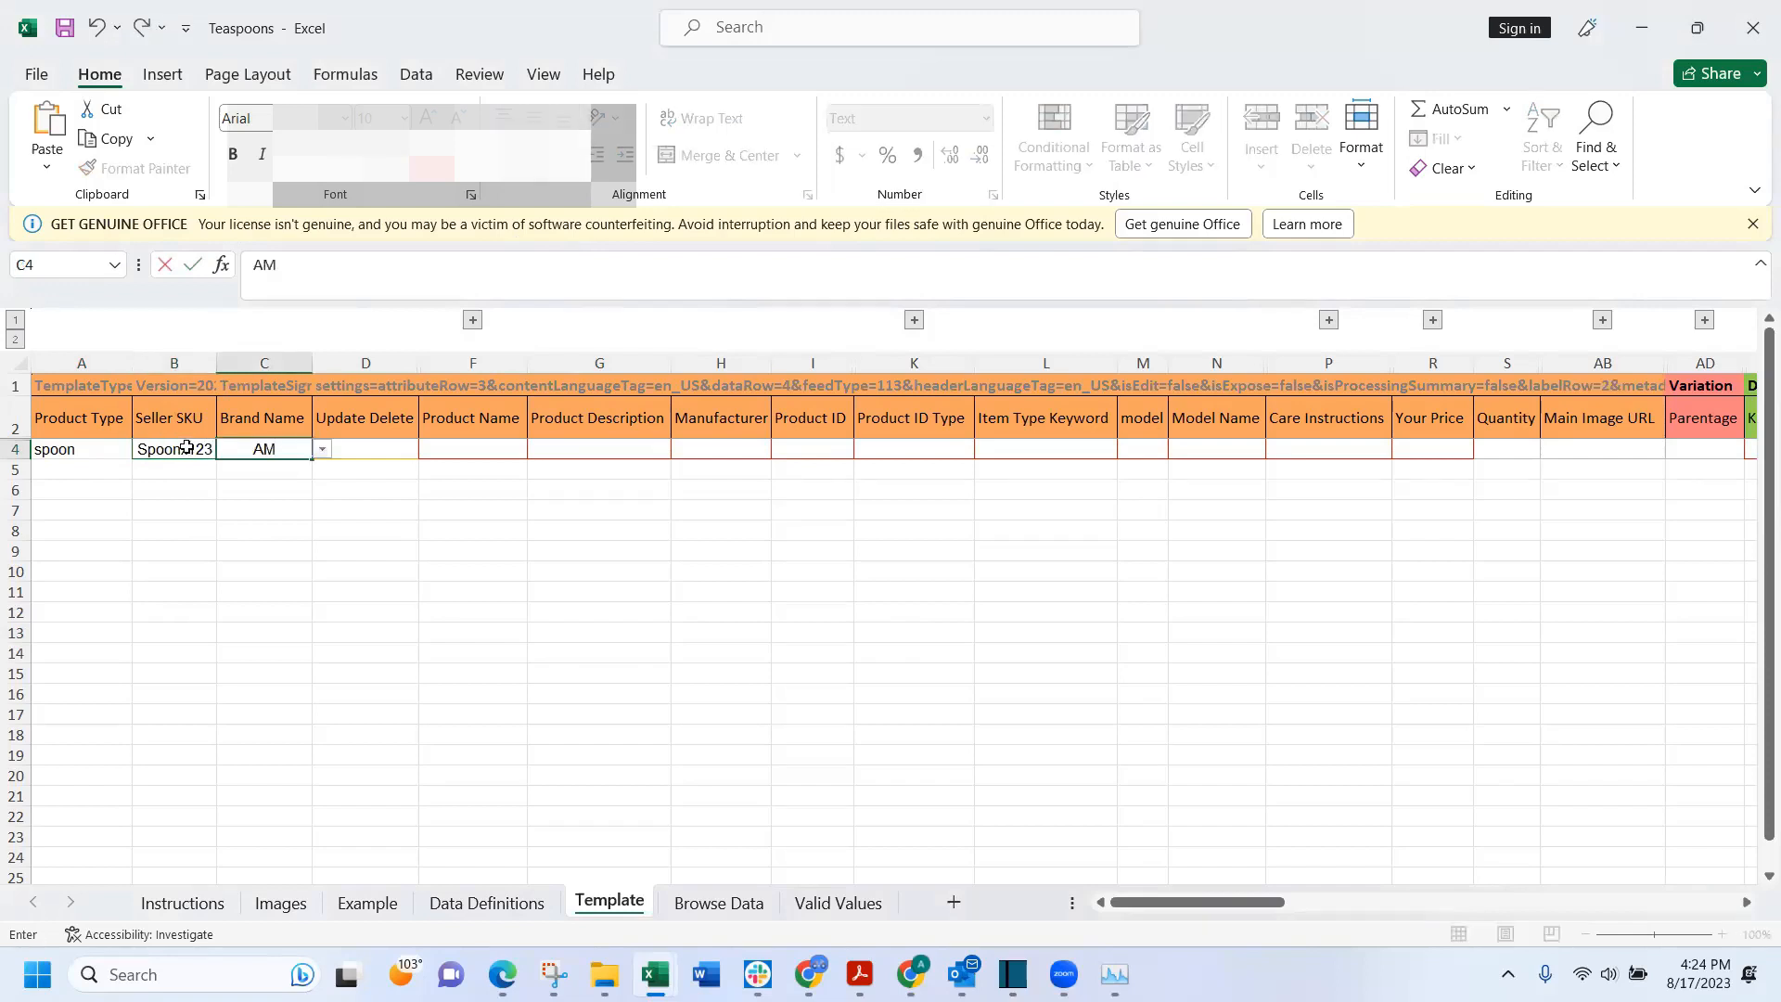
key(BackSpace)
text(BC)
key(Tab)
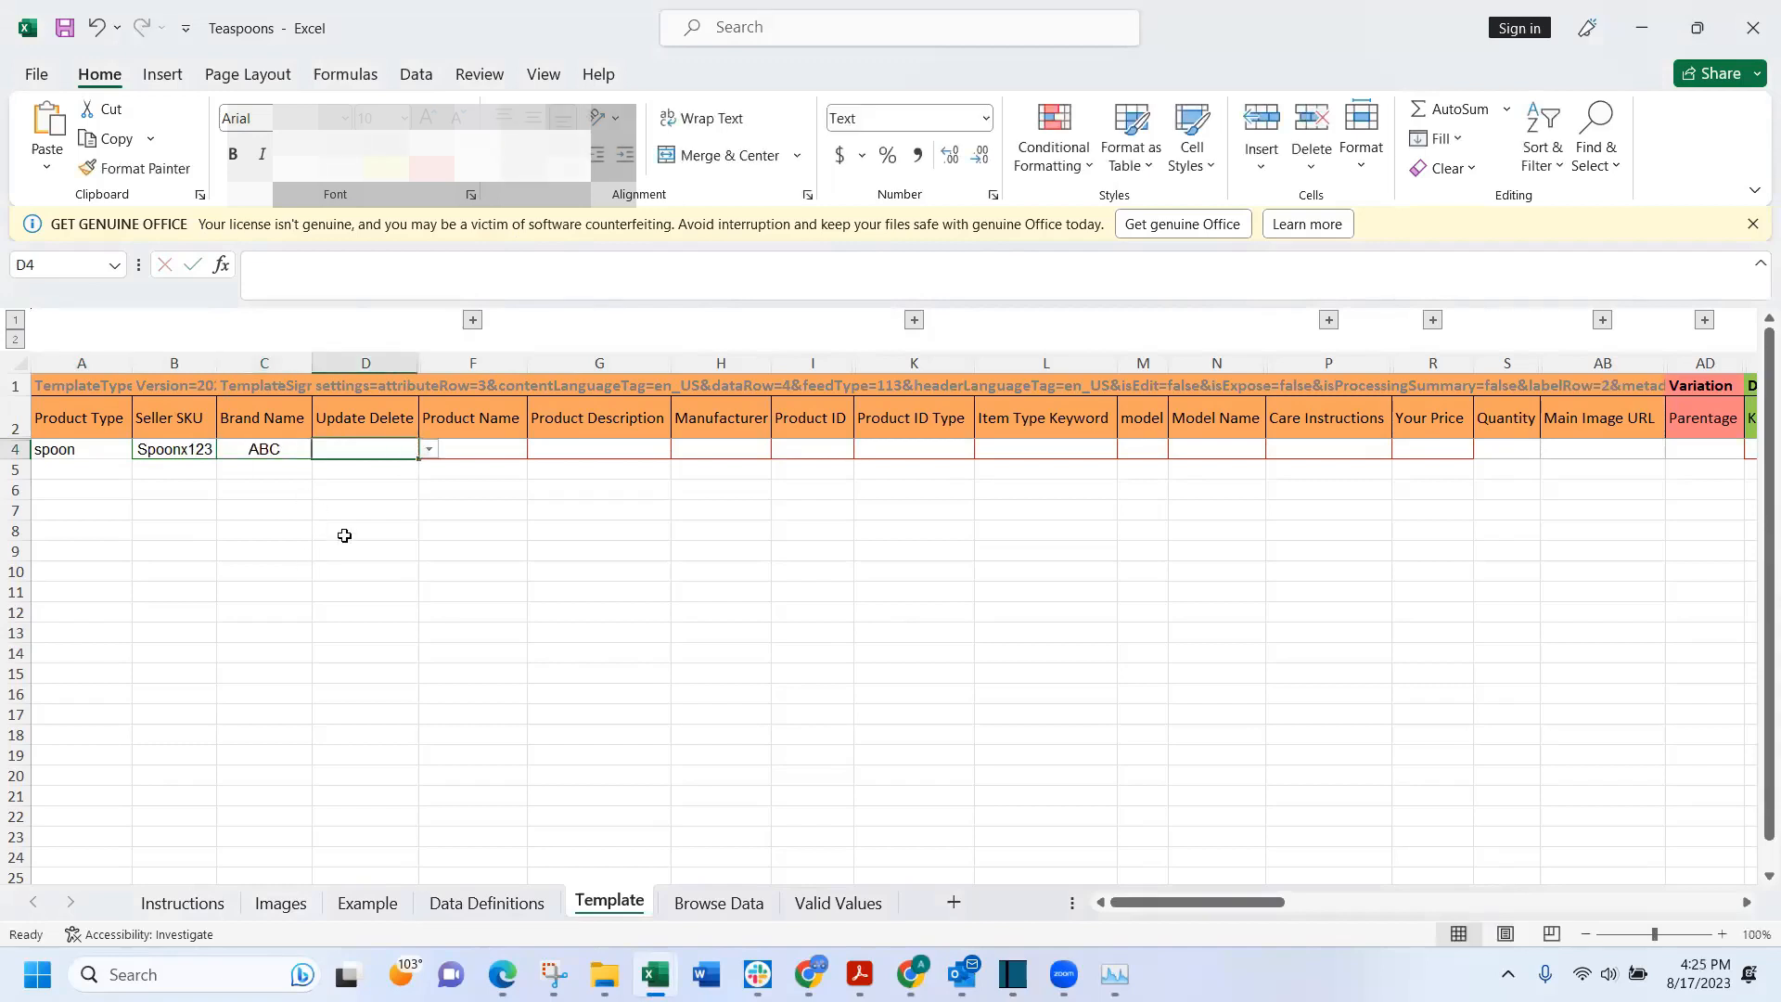
- Set the Update Delete value in row 4 to PartialUpdate and review the available options
click(428, 451)
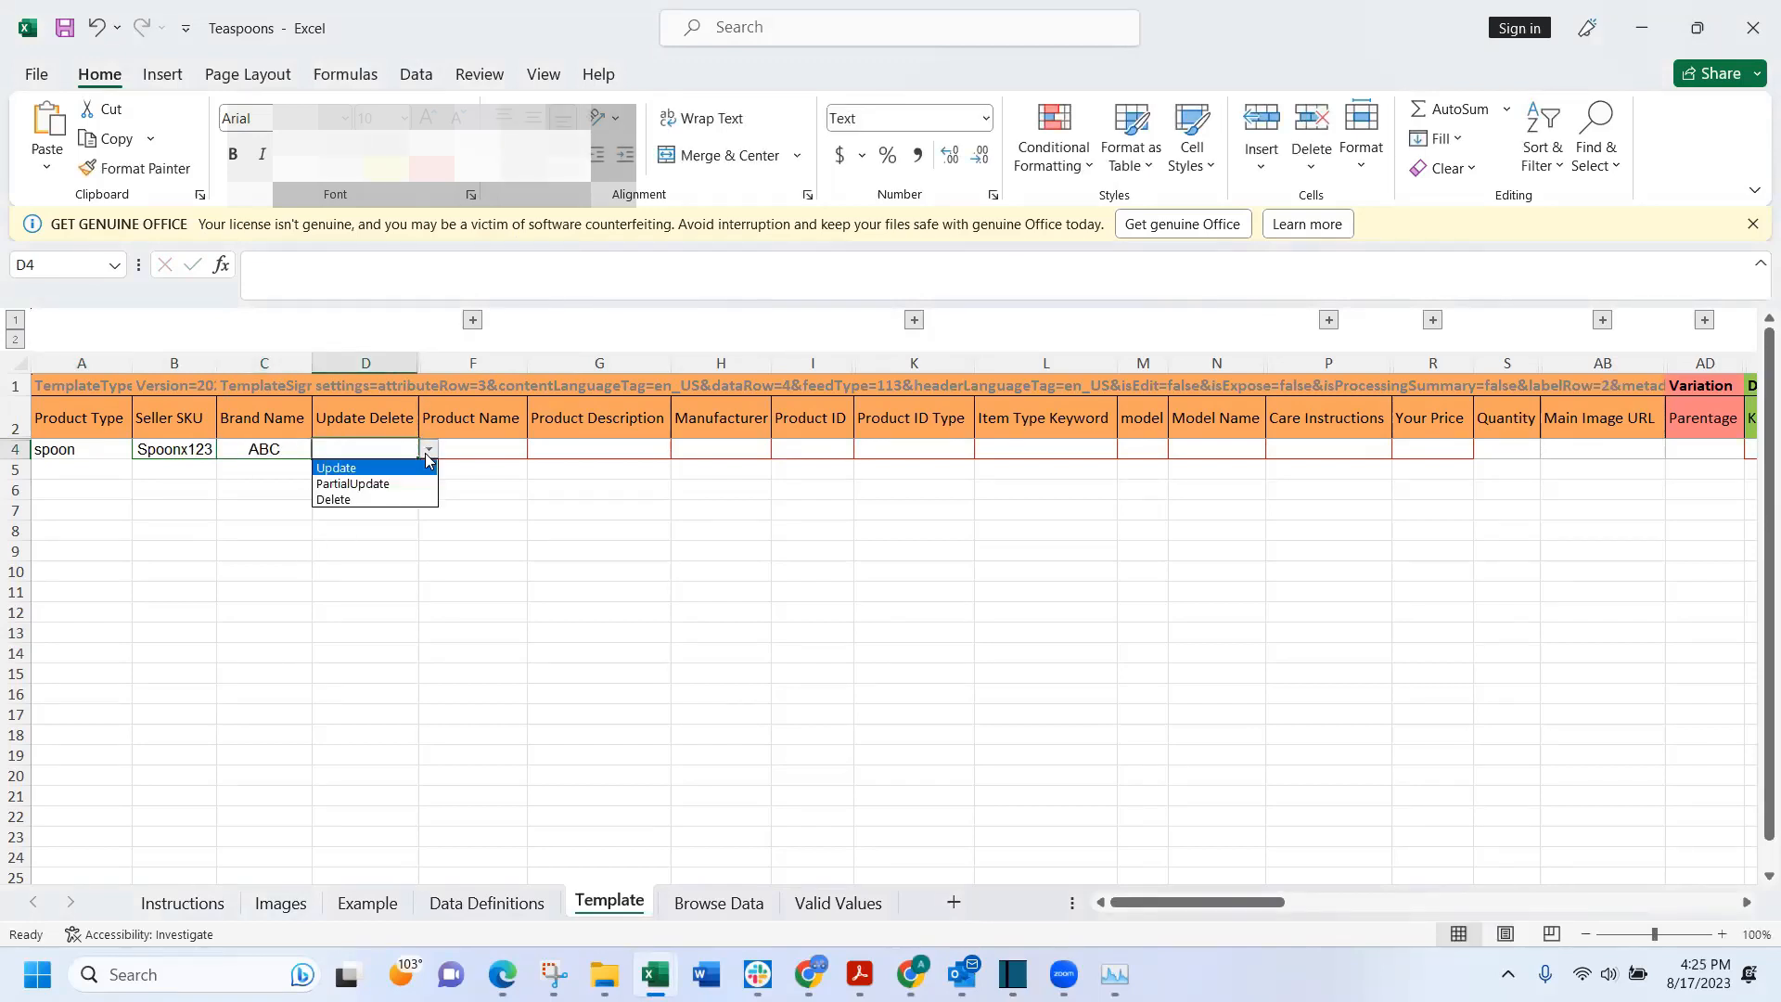
click(388, 483)
click(429, 452)
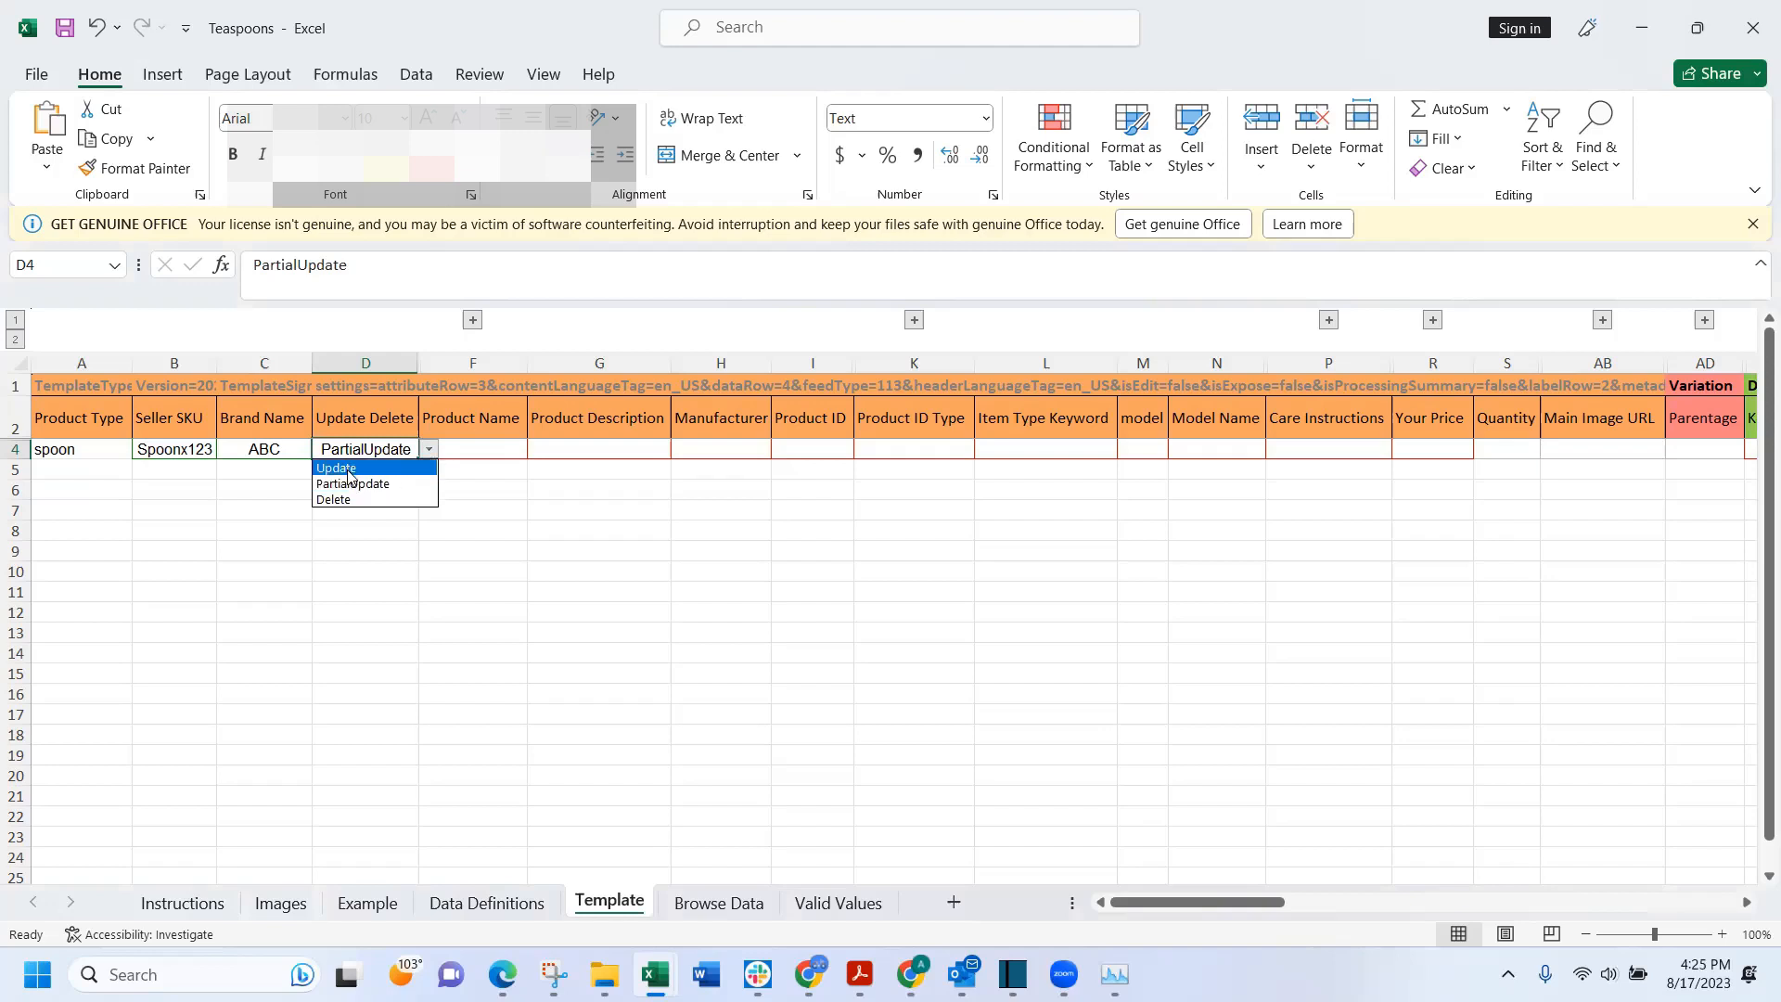
click(386, 559)
click(429, 449)
click(368, 557)
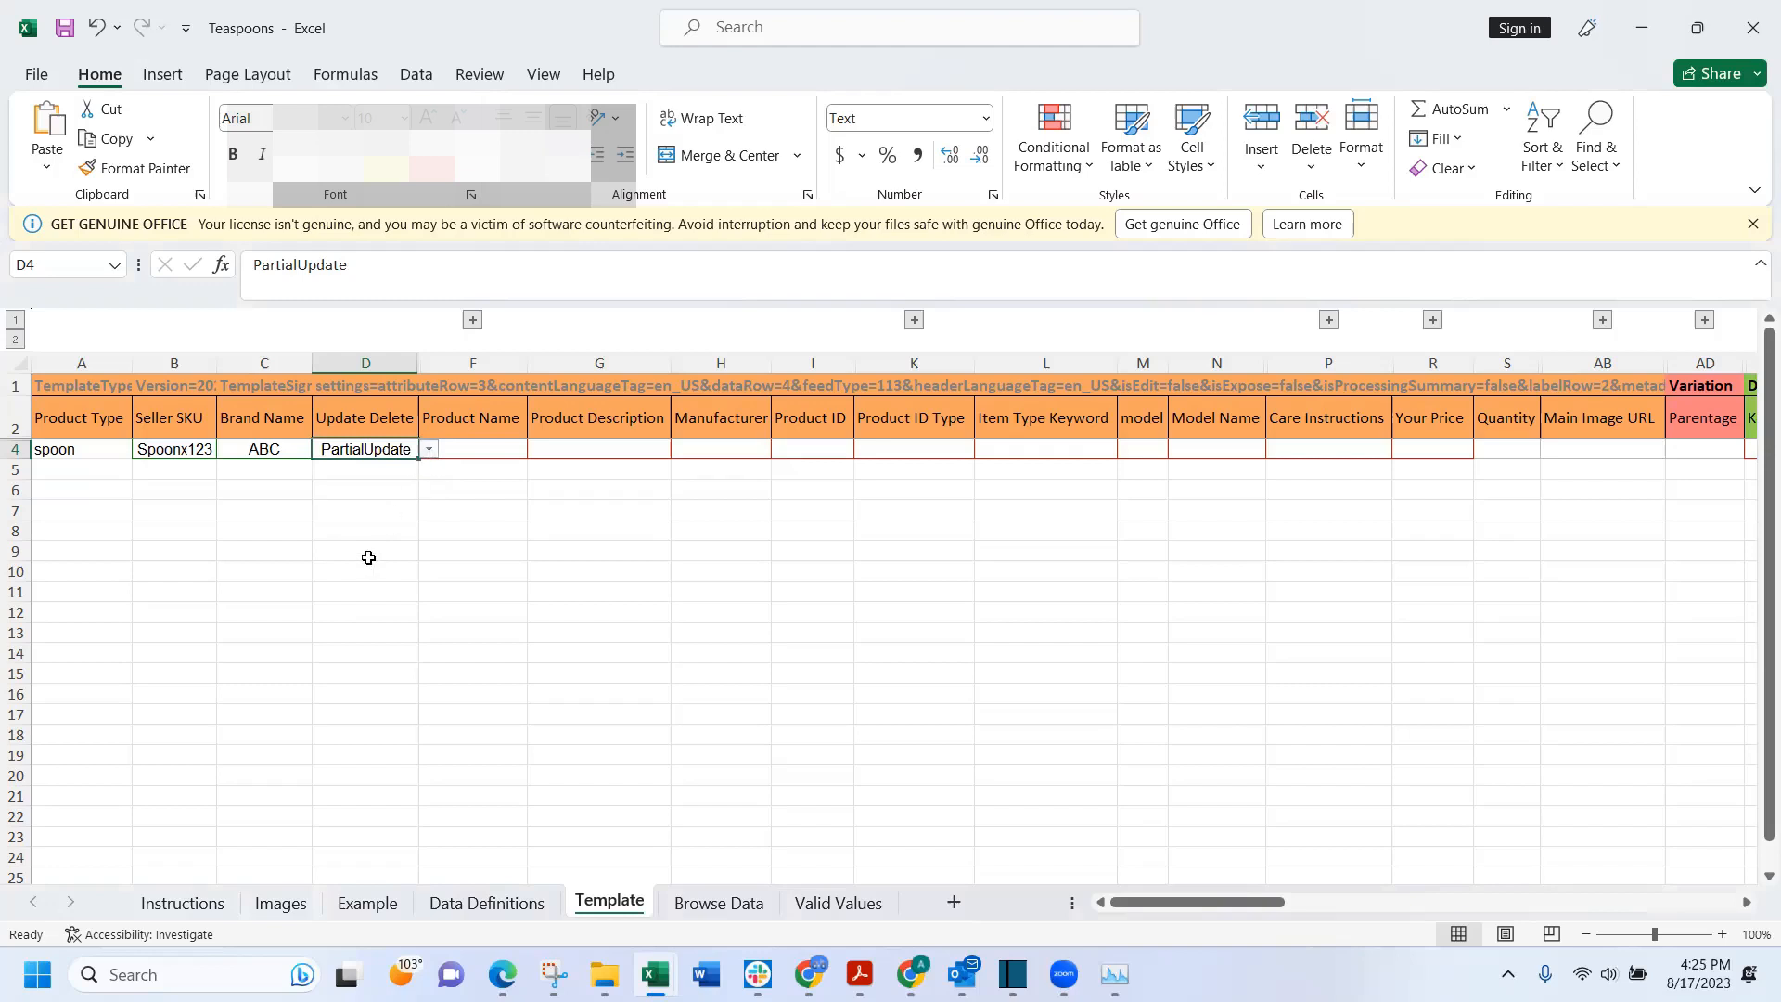
- Set the Update Delete value in row 4 to Update
click(430, 449)
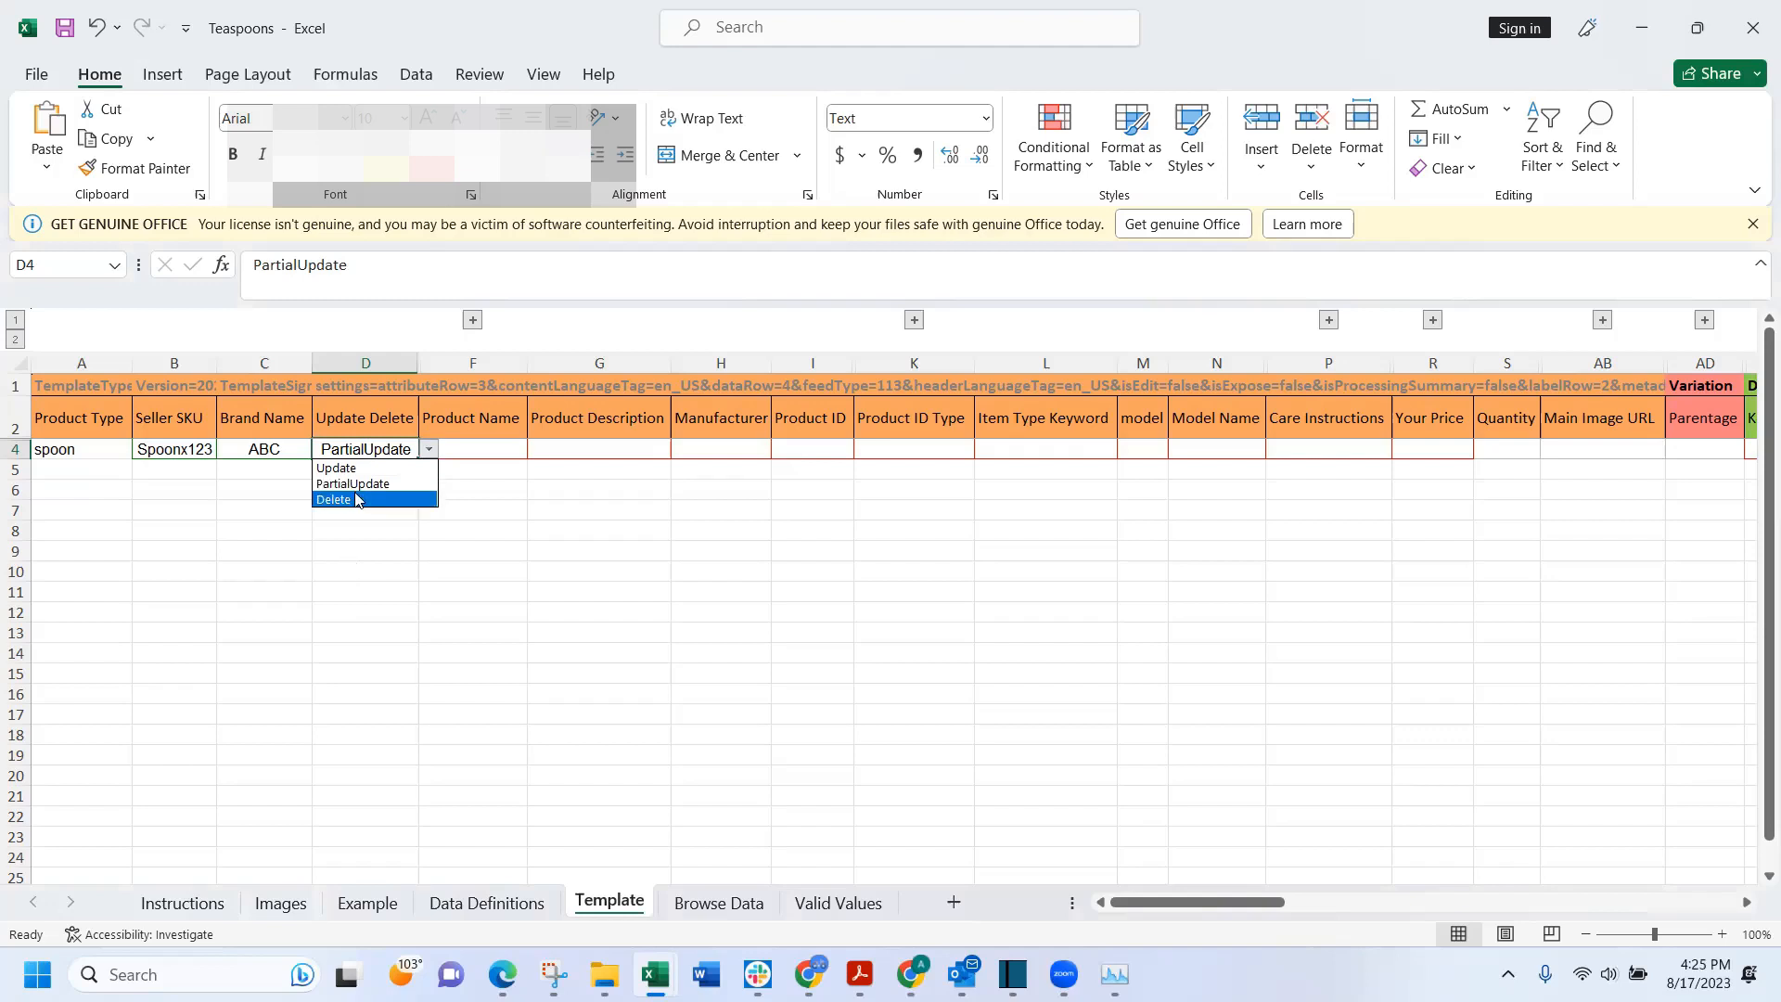
click(343, 468)
click(406, 513)
- Enter ABC Tea Spoon Set as the Product Name in row 4 and widen the Product Name column
click(477, 451)
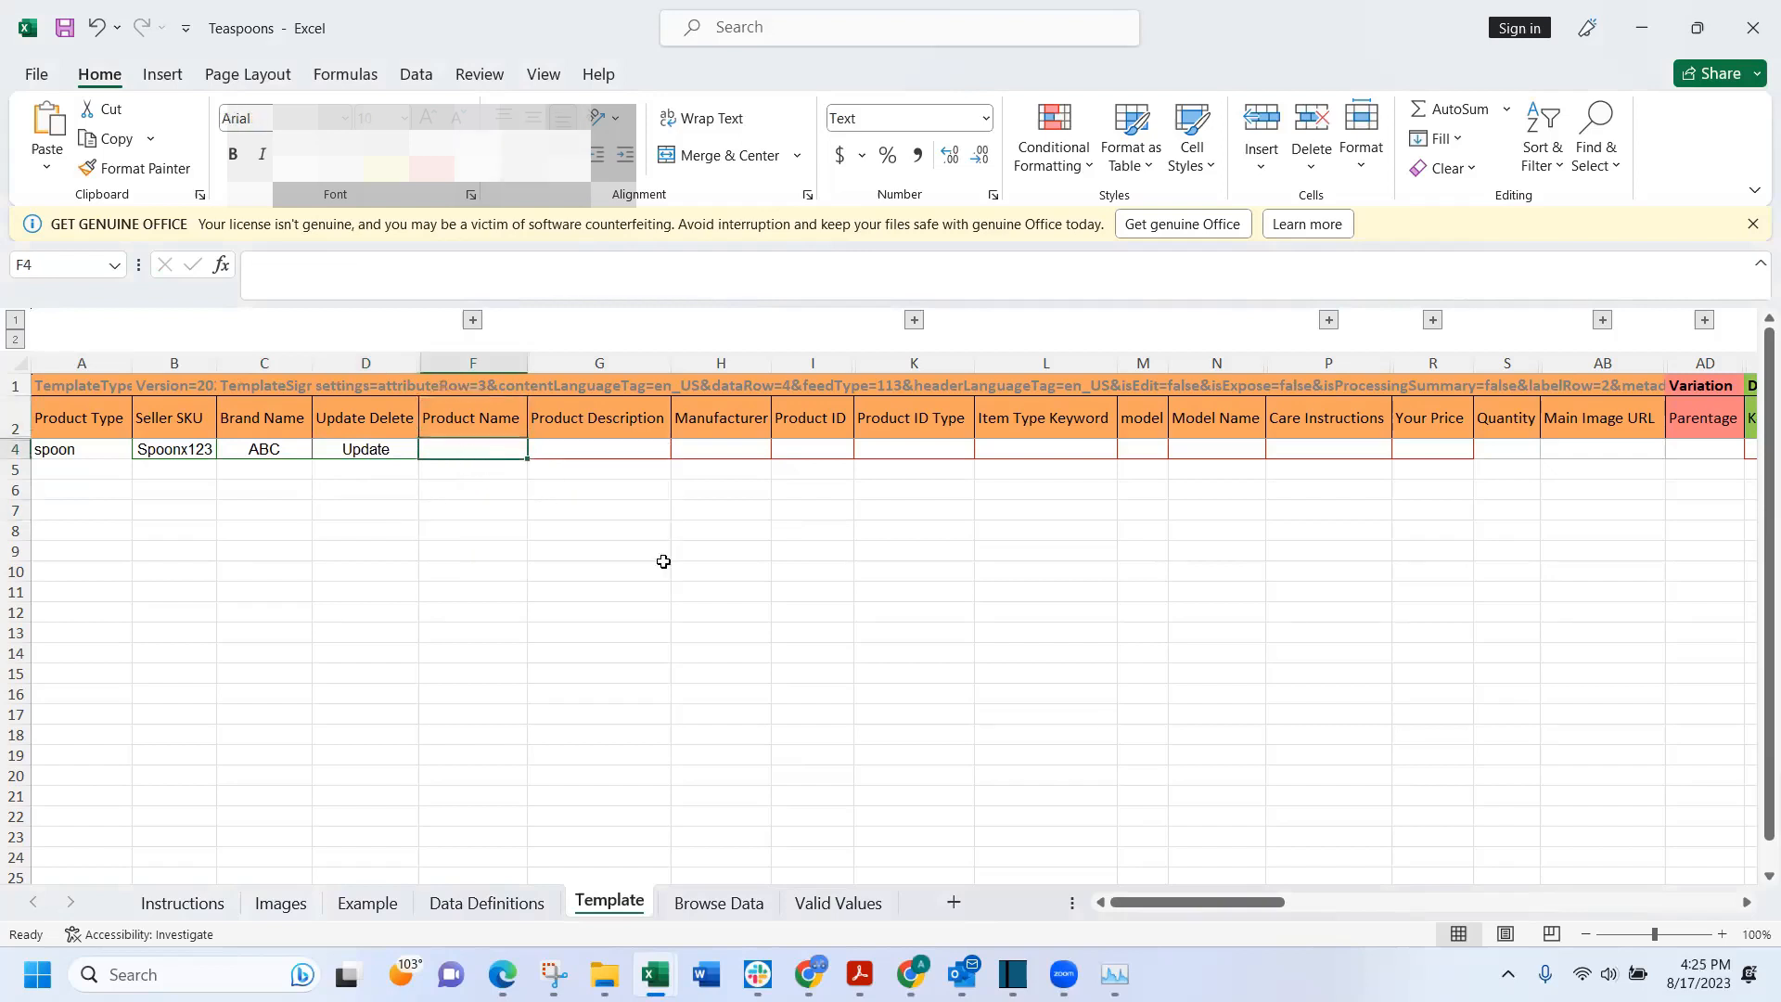
text(A)
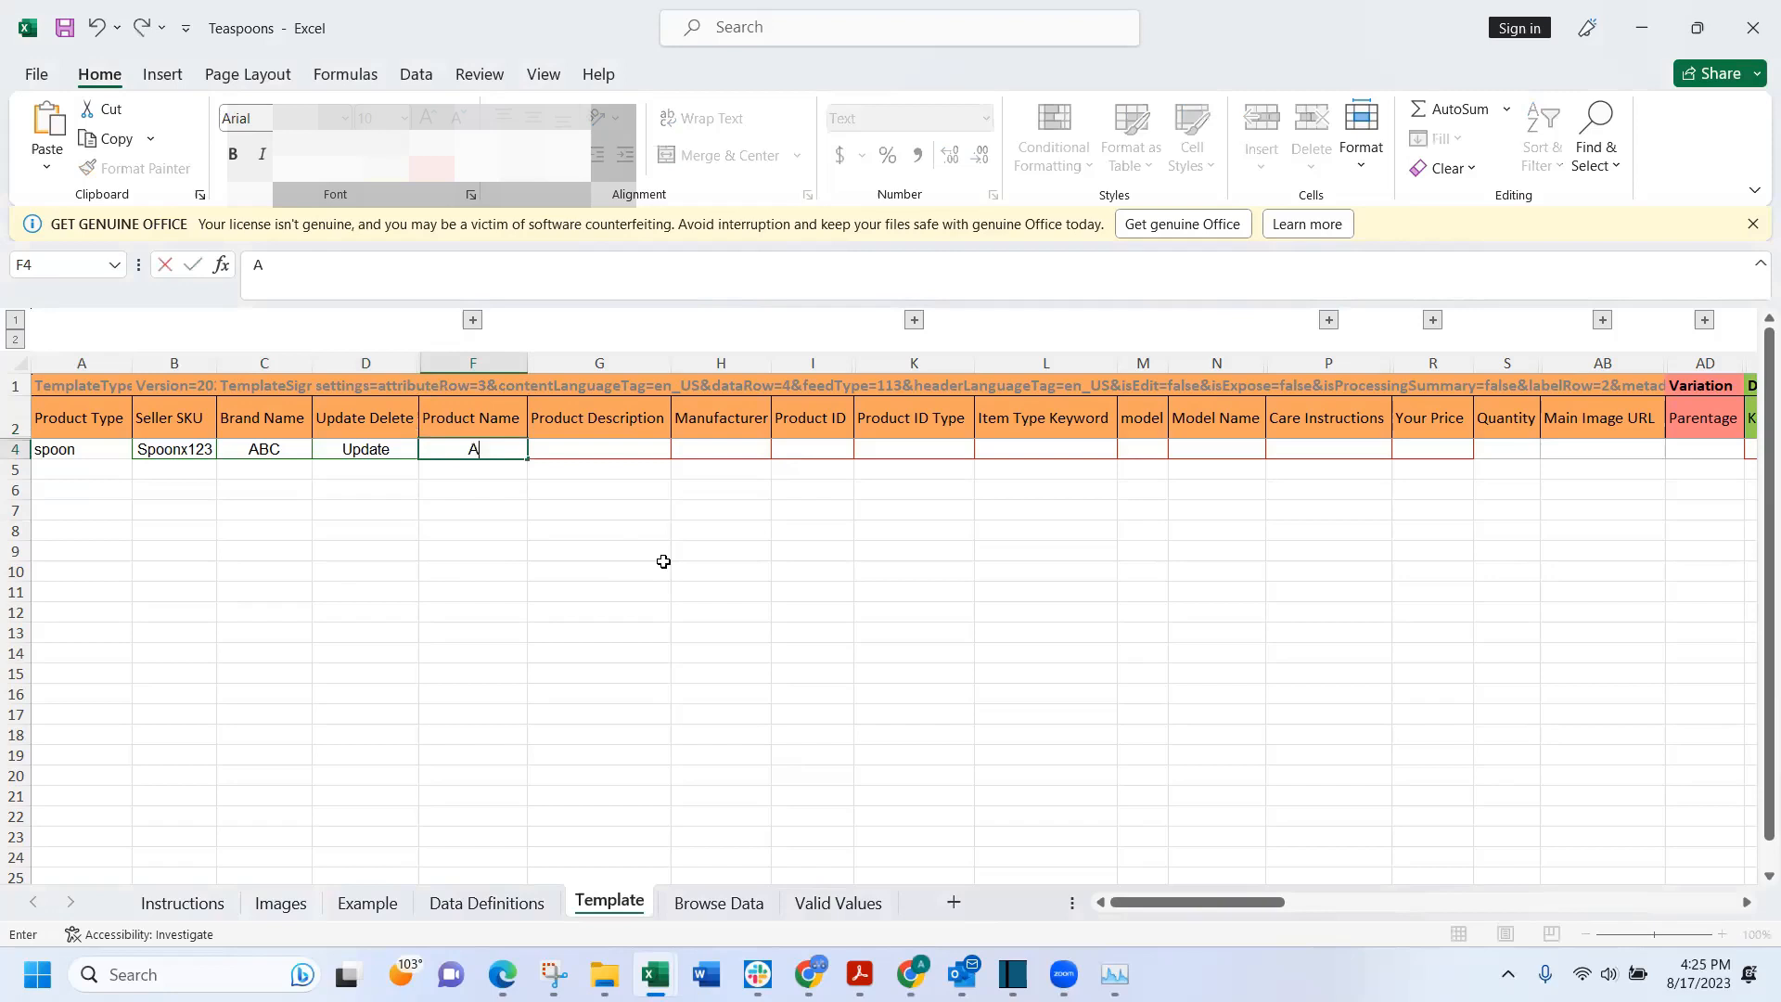
text(BC Spoon Tea)
key(BackSpace)
key(BackSpace)
key(BackSpace)
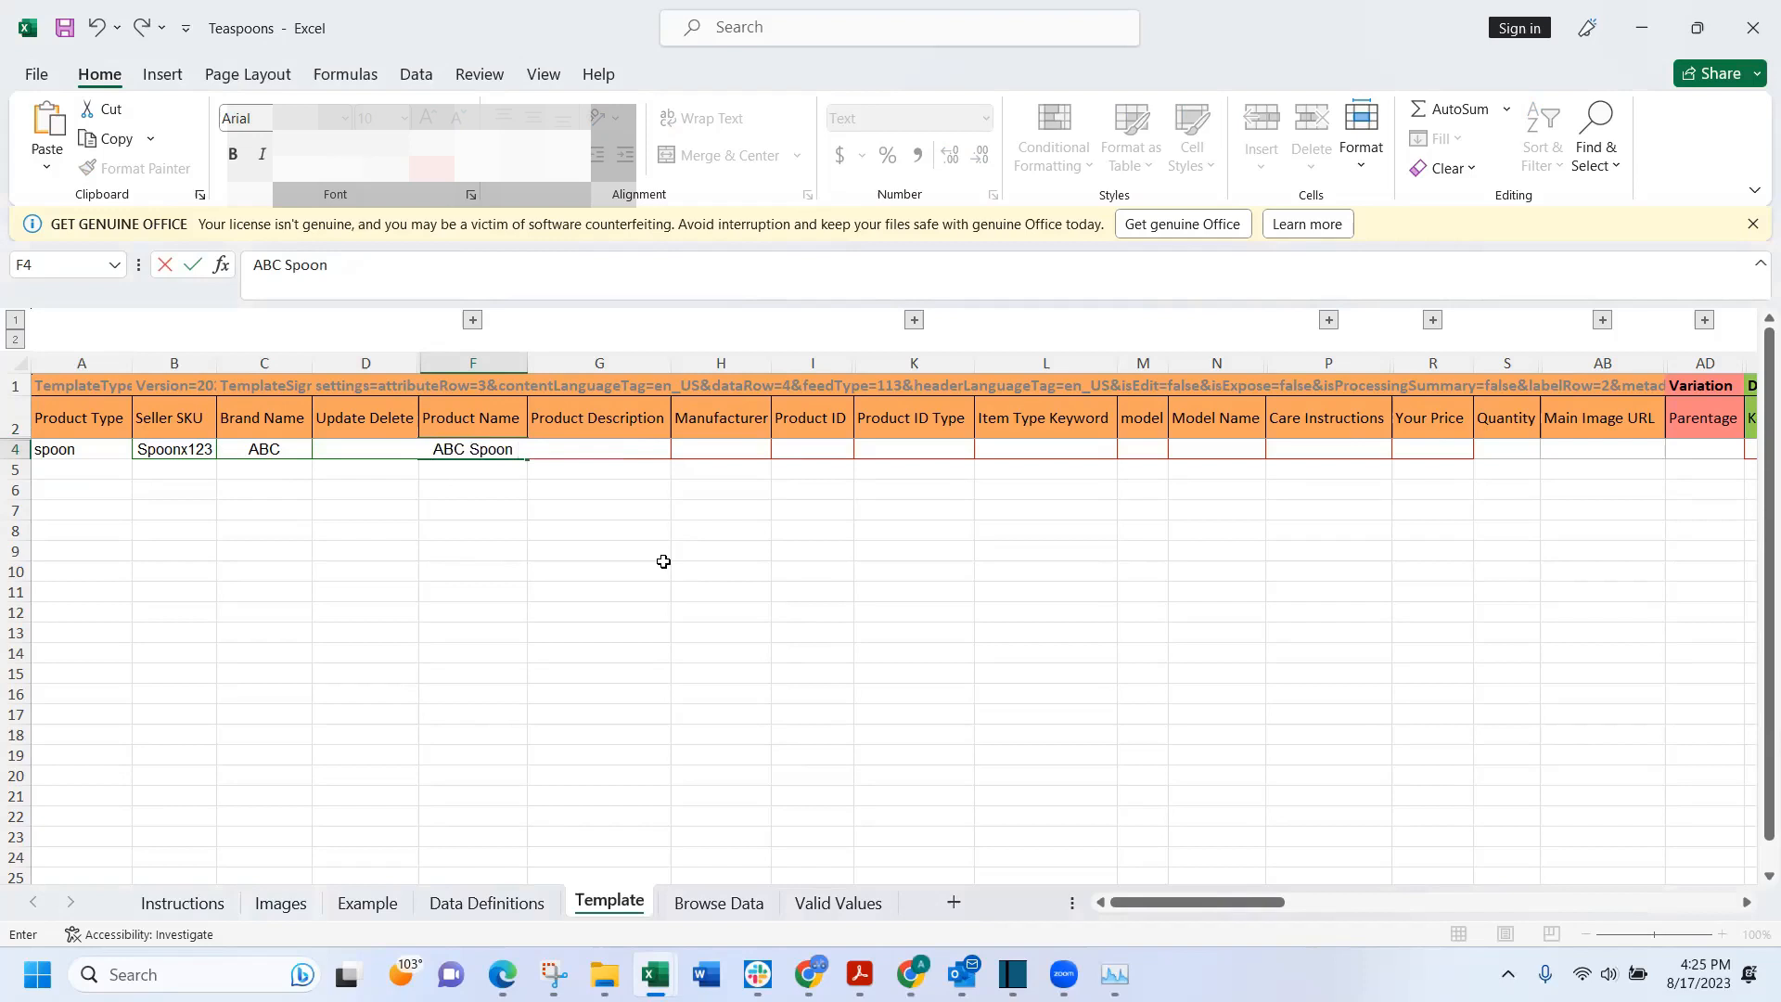
key(BackSpace)
key(BackSpace)
key(BackSpace)
key(BackSpace)
key(BackSpace)
text(Tea Spoon Set)
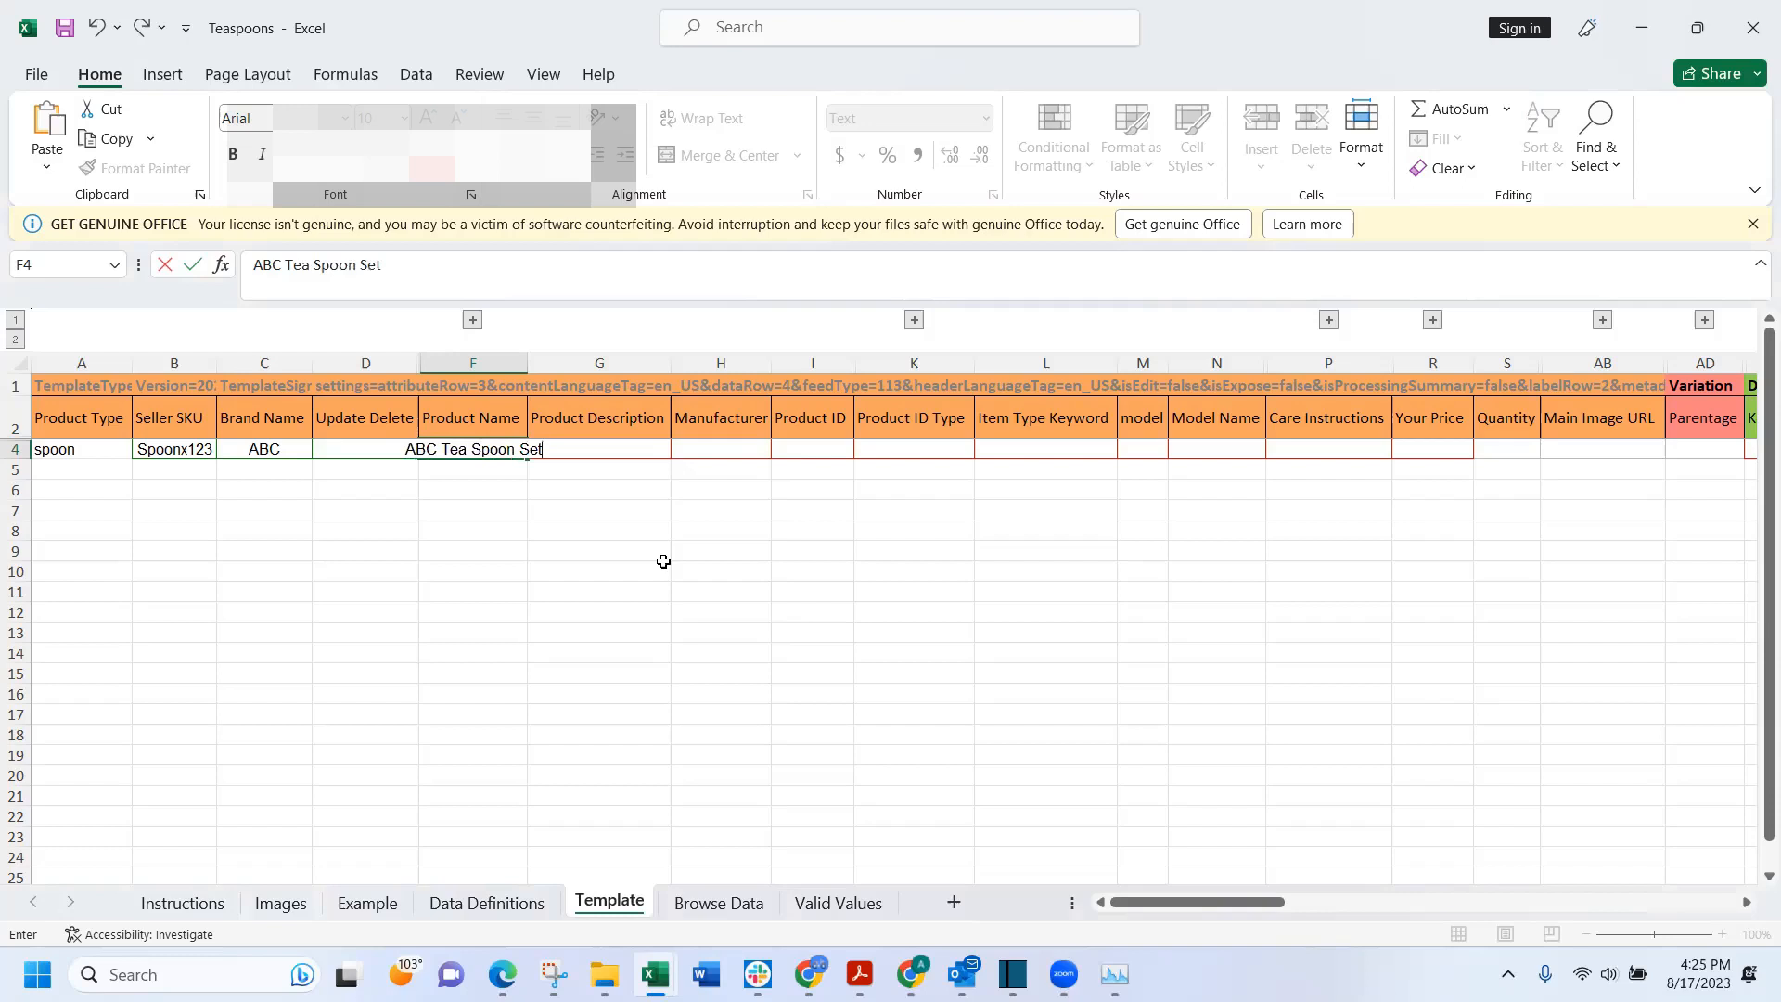
key(Return)
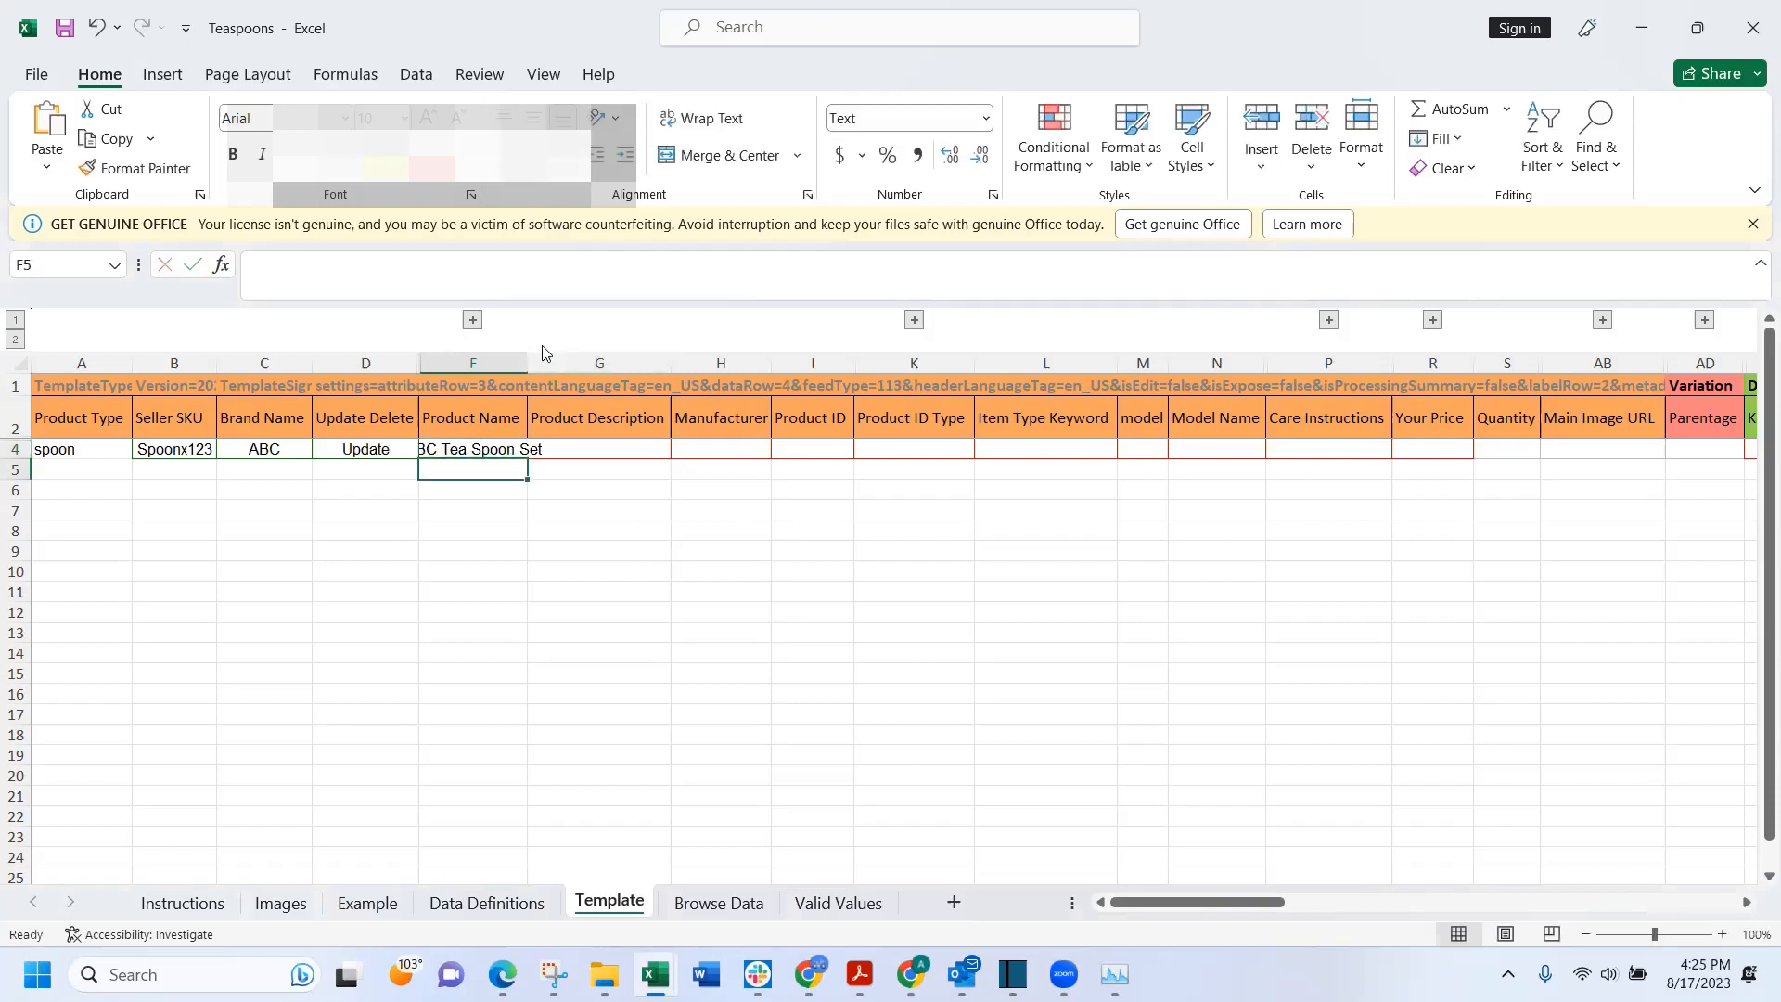
drag(528, 362, 549, 362)
- Enter "ABS Spoon set of 06 Golden" as the Product Description in row 4
click(621, 452)
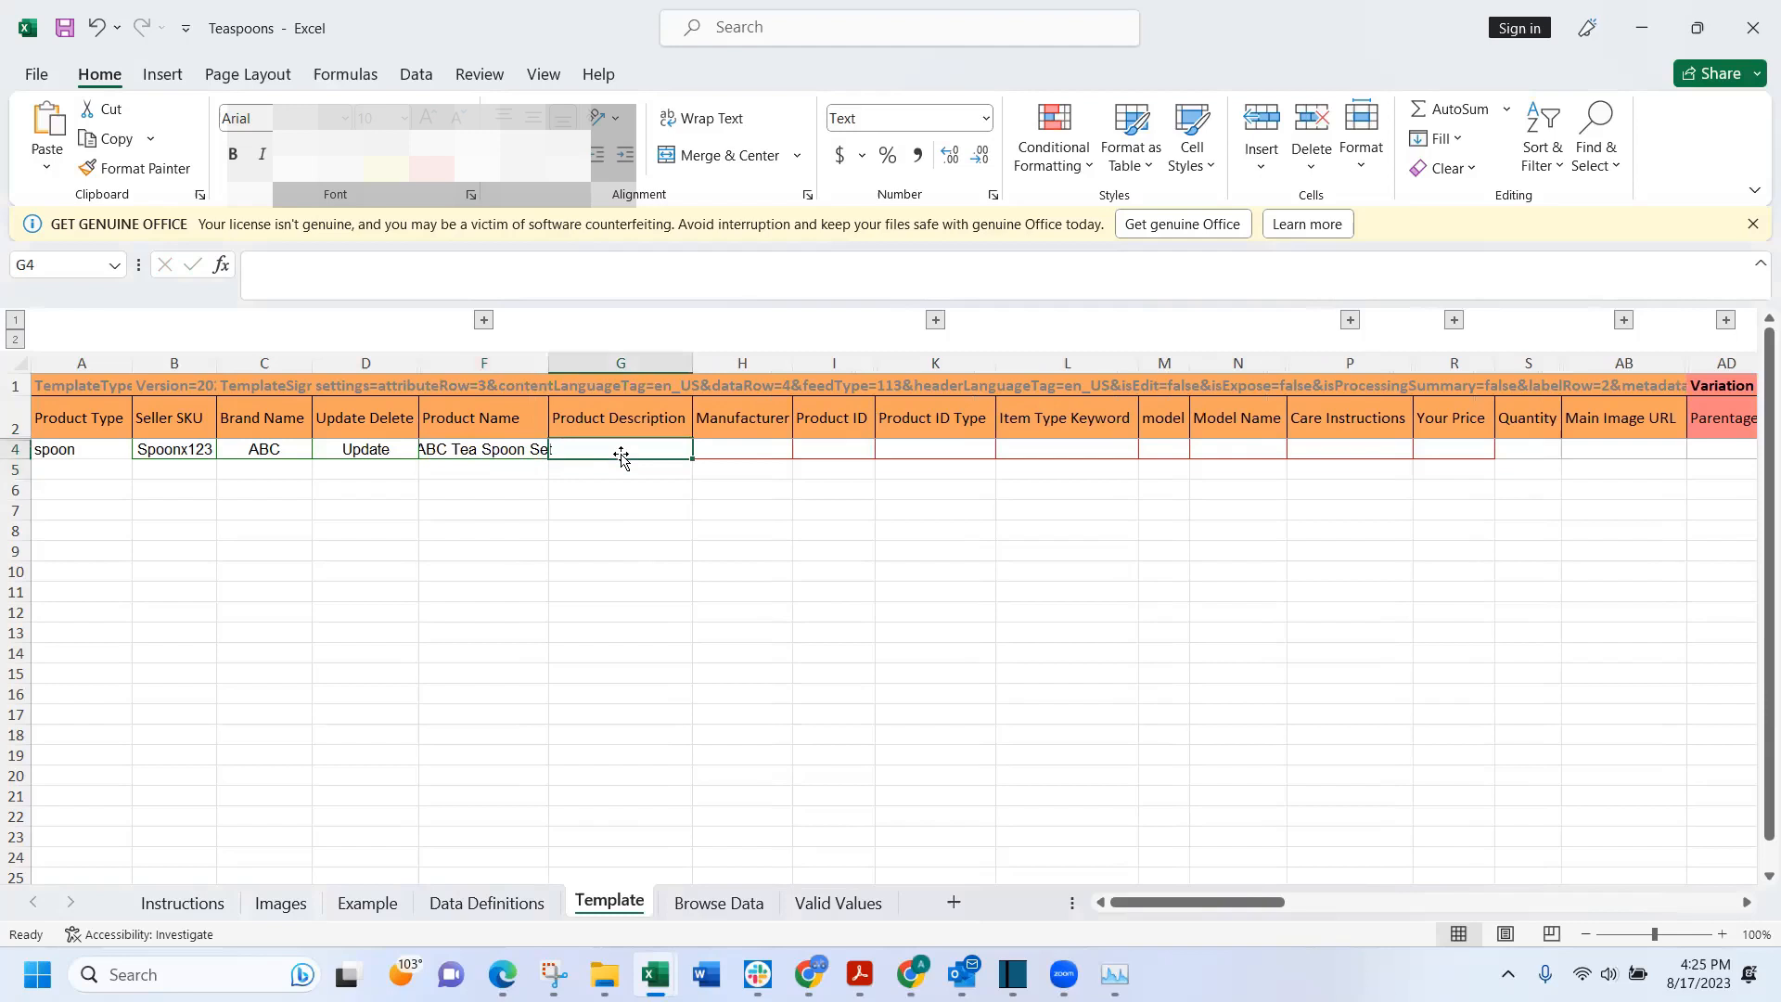
text(ABS SSPoon)
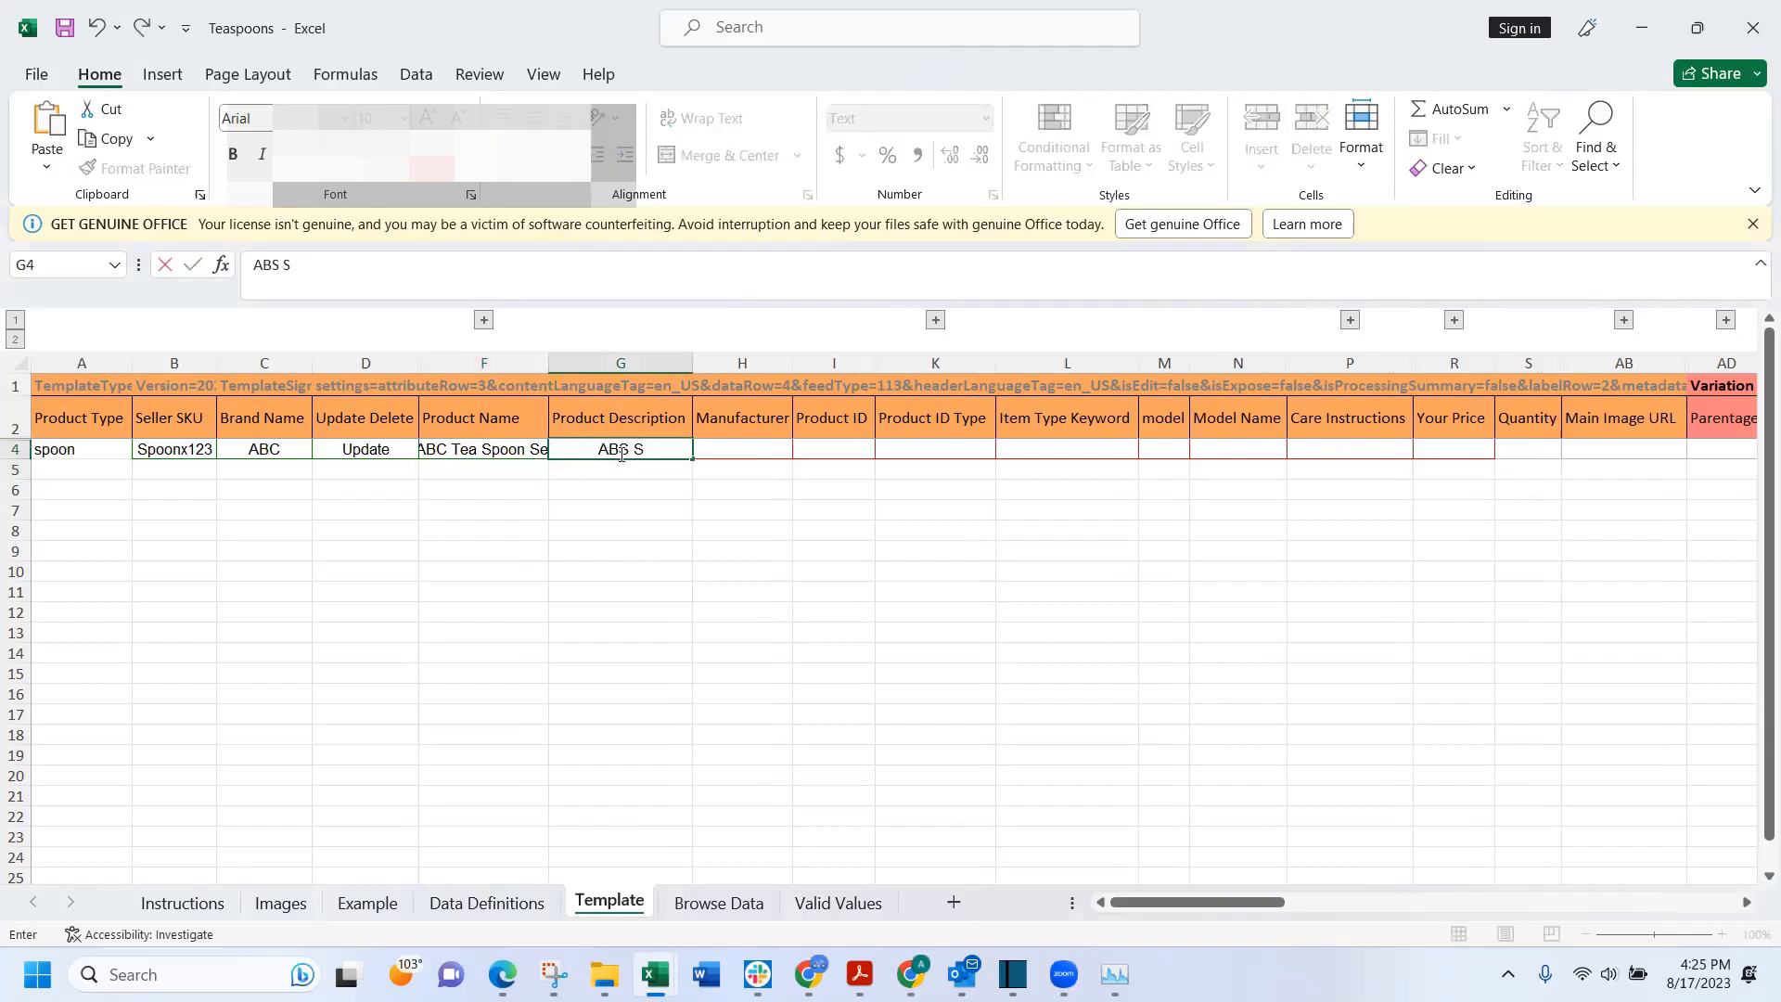
key(BackSpace)
key(BackSpace)
key(BackSpace)
key(BackSpace)
text(poon set of)
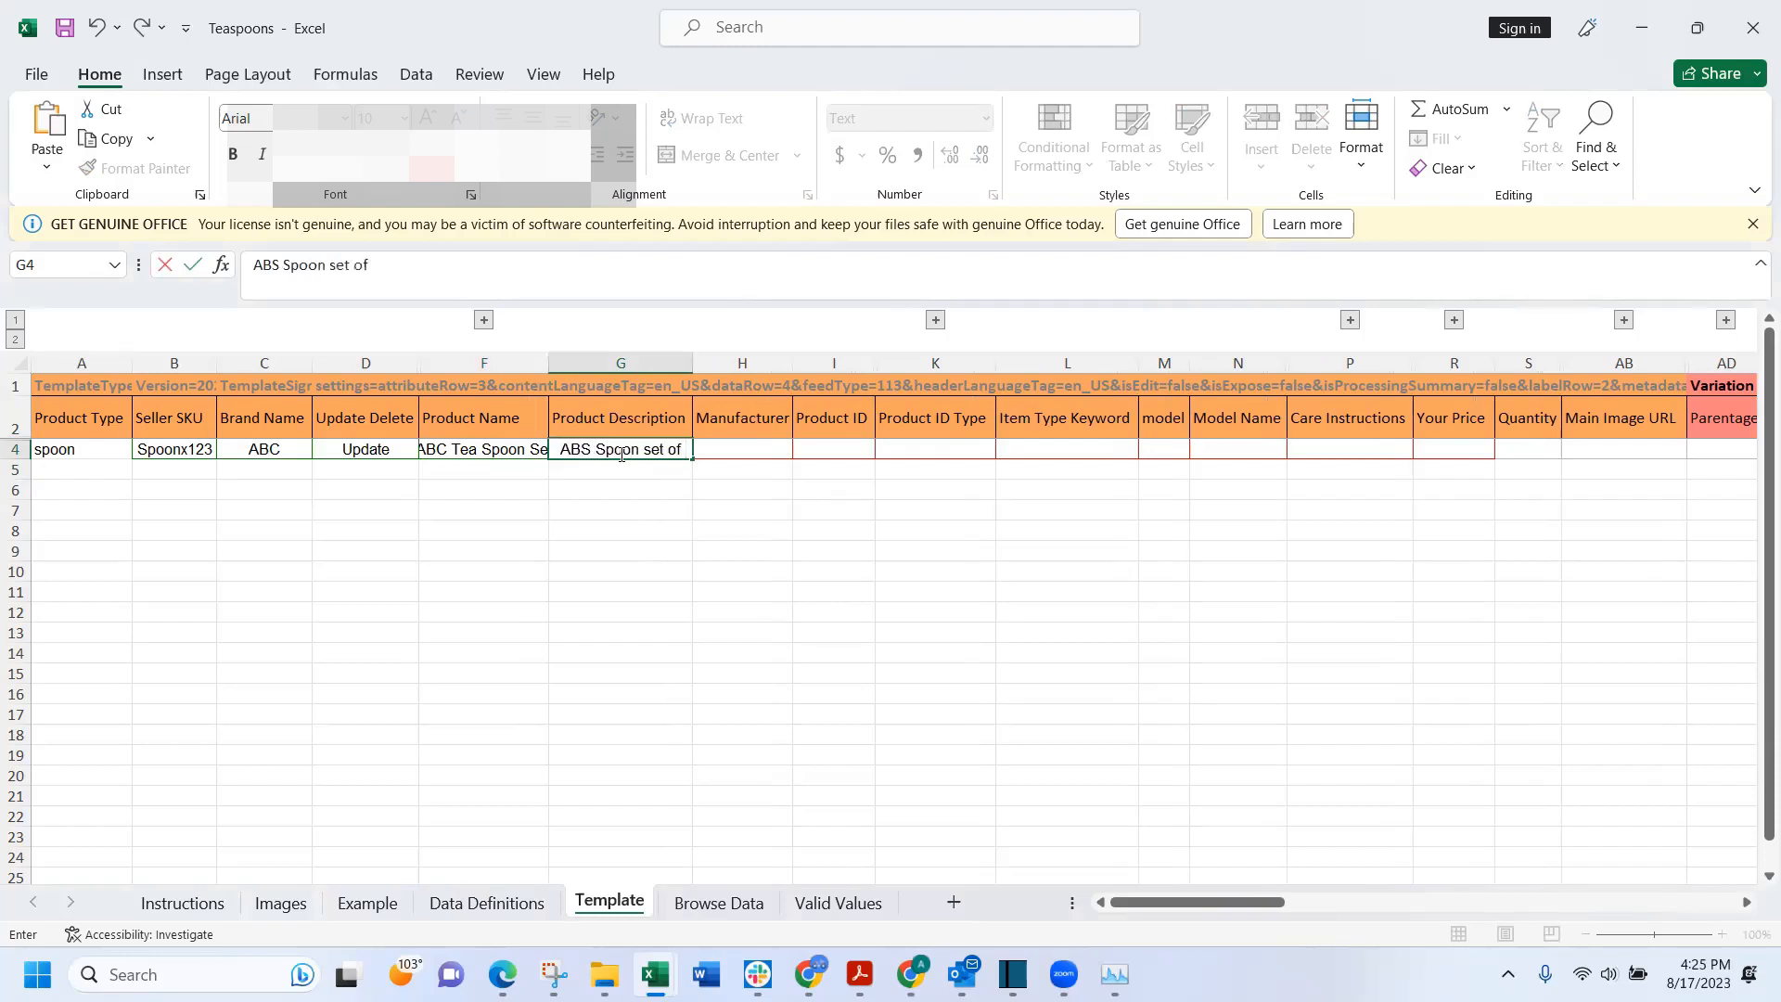
text( 06 golden)
key(BackSpace)
key(BackSpace)
key(BackSpace)
key(BackSpace)
key(BackSpace)
key(BackSpace)
text(Golden G)
key(BackSpace)
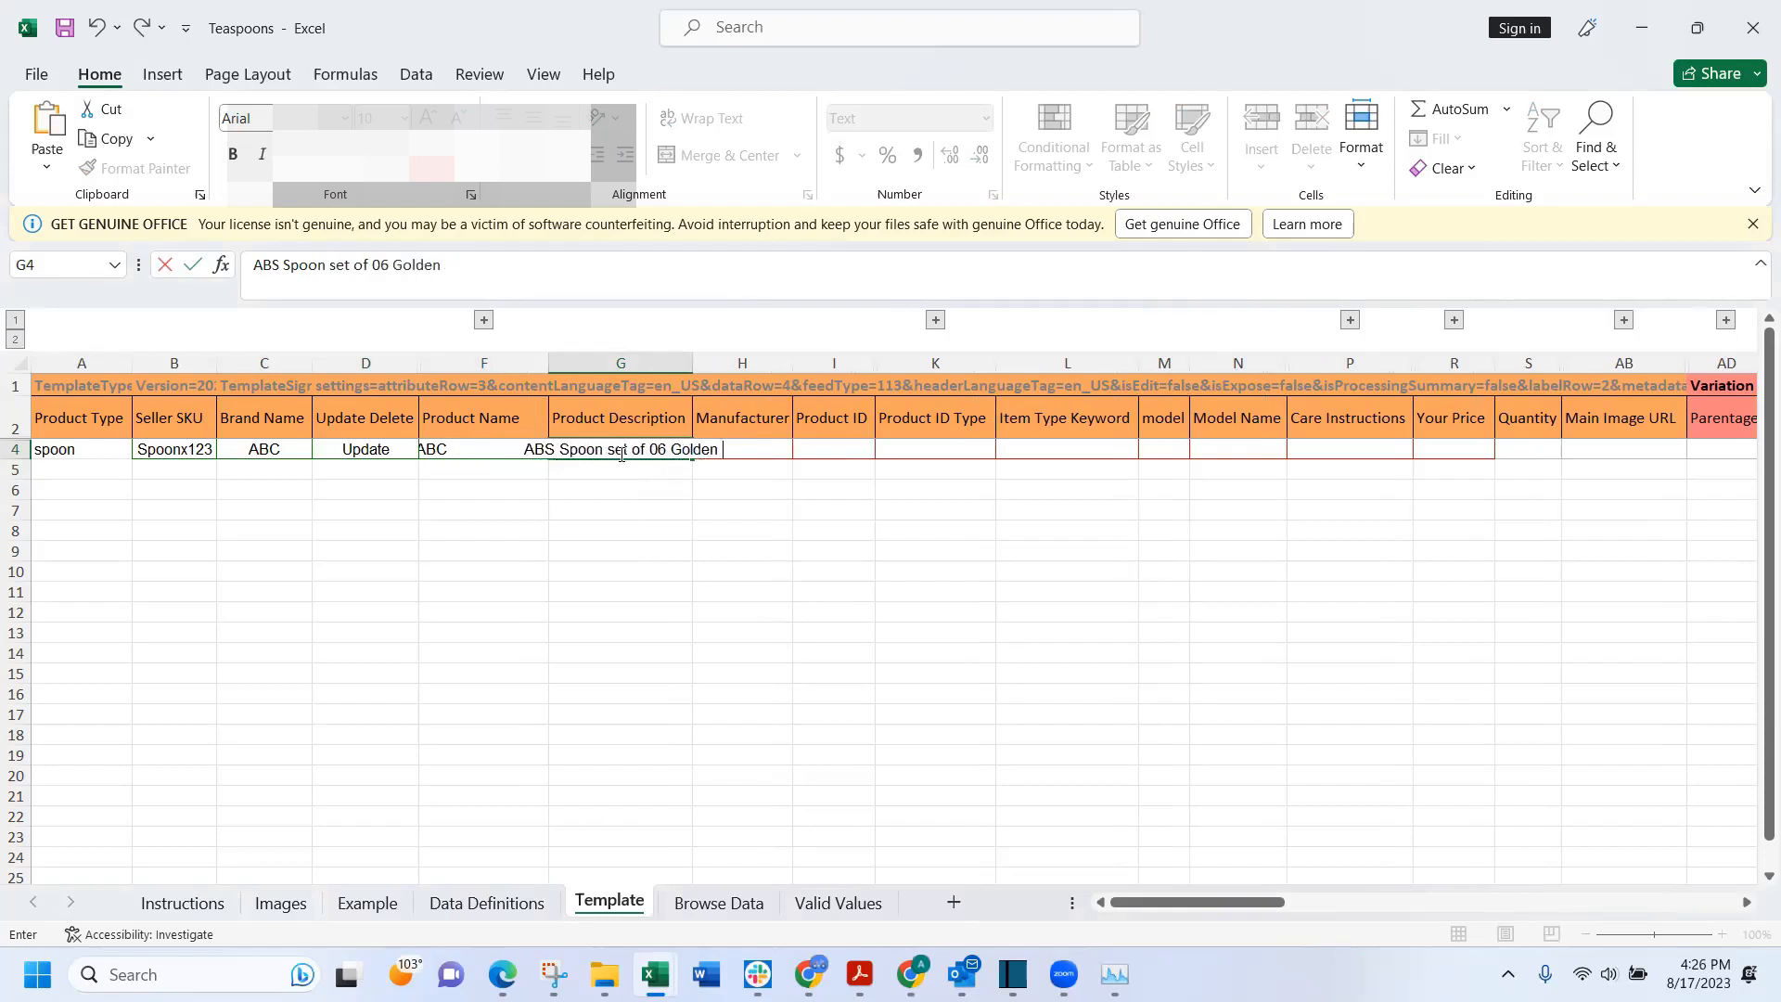
key(Return)
text(c)
drag(752, 449, 604, 410)
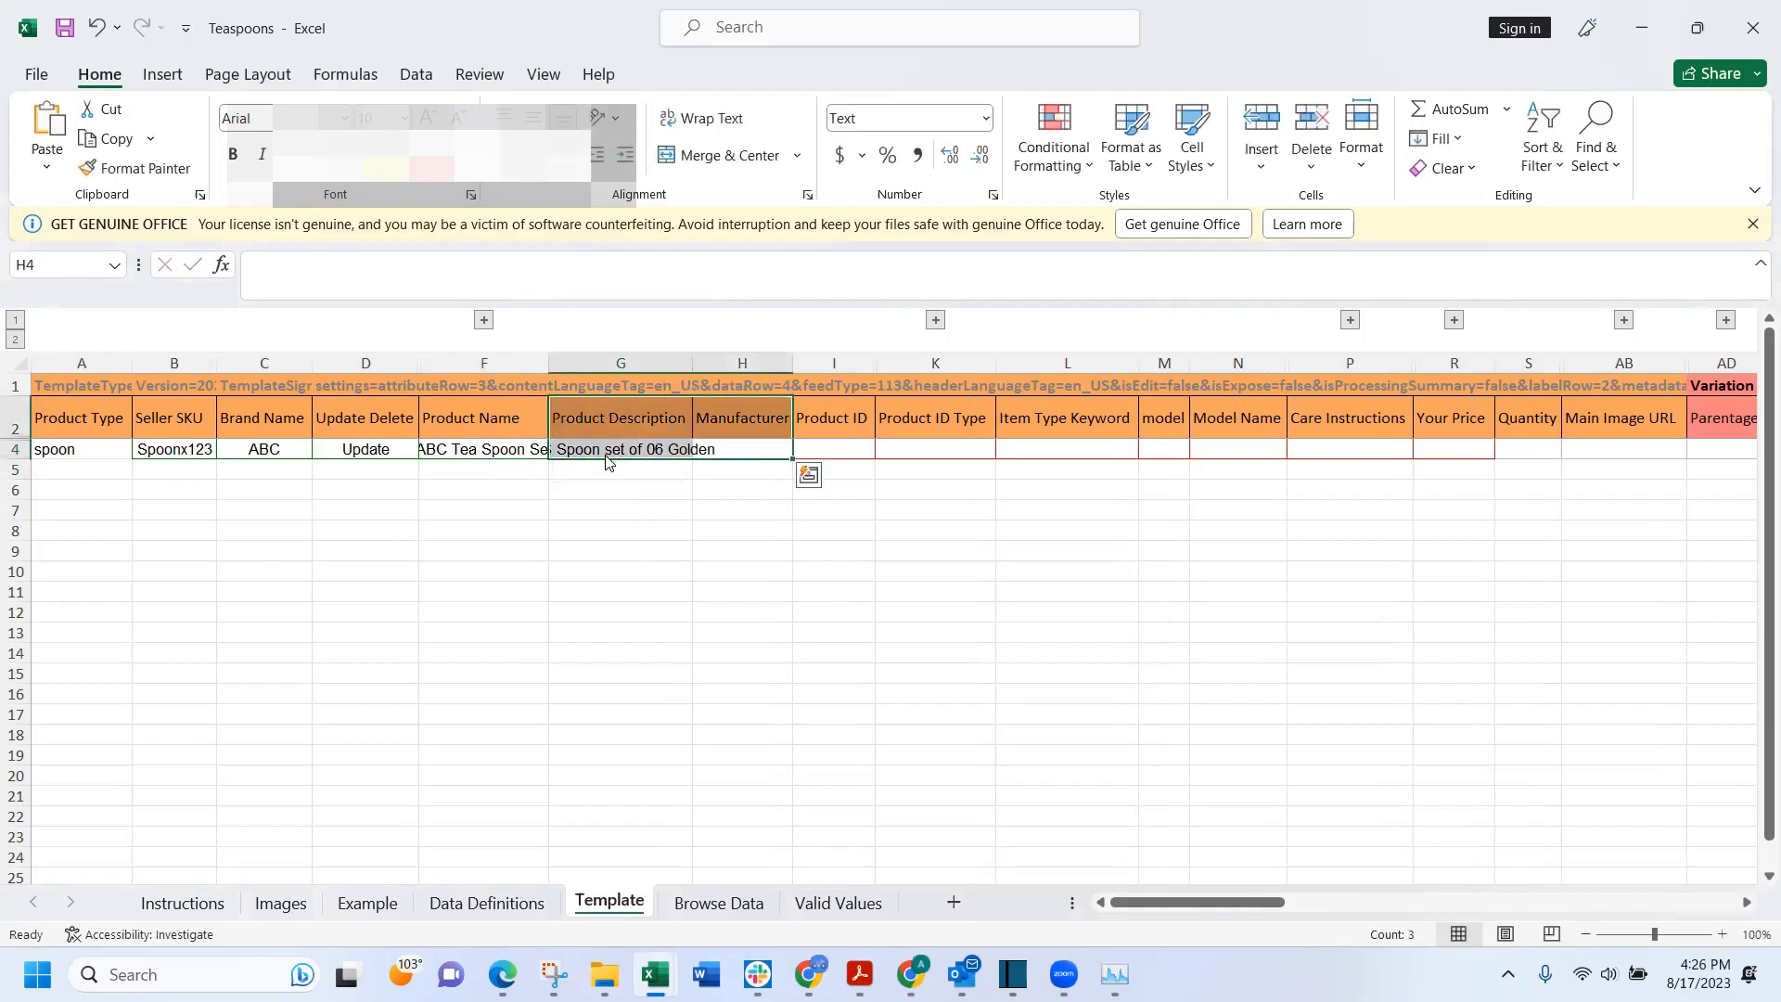
- Append the word Color to the row 4 Product Description and widen its column to fit the text
click(605, 454)
double_click(605, 453)
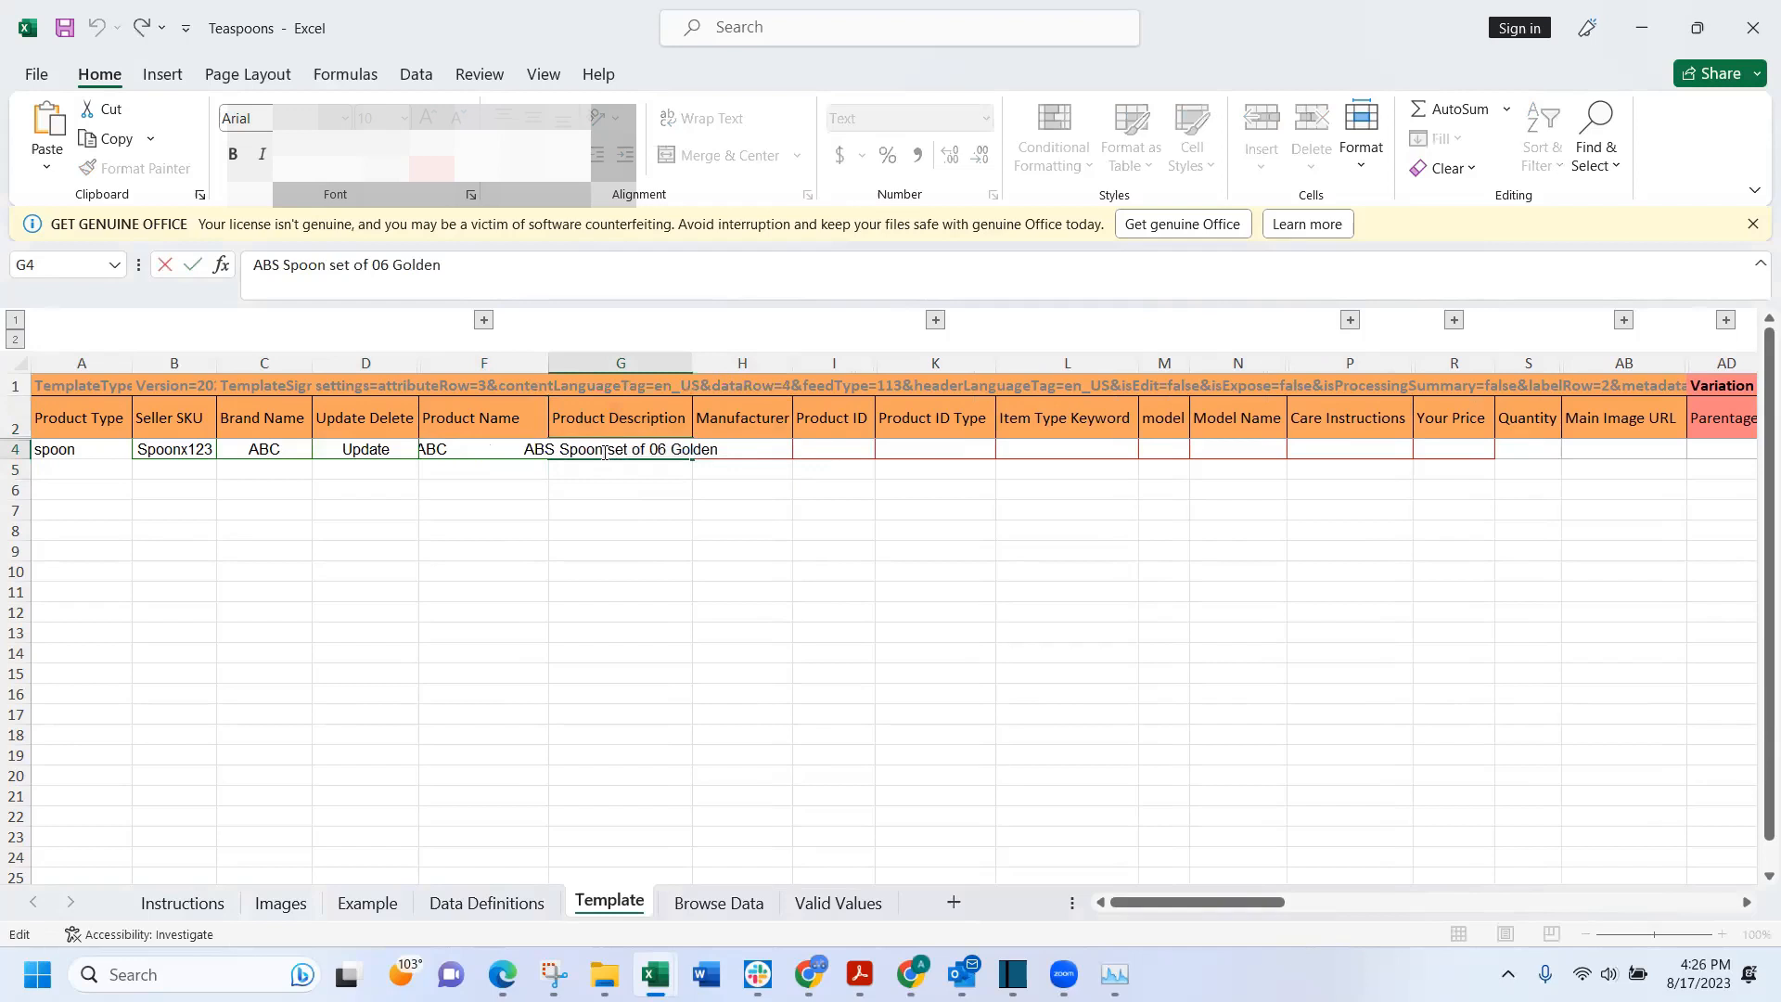
text(Color)
key(Return)
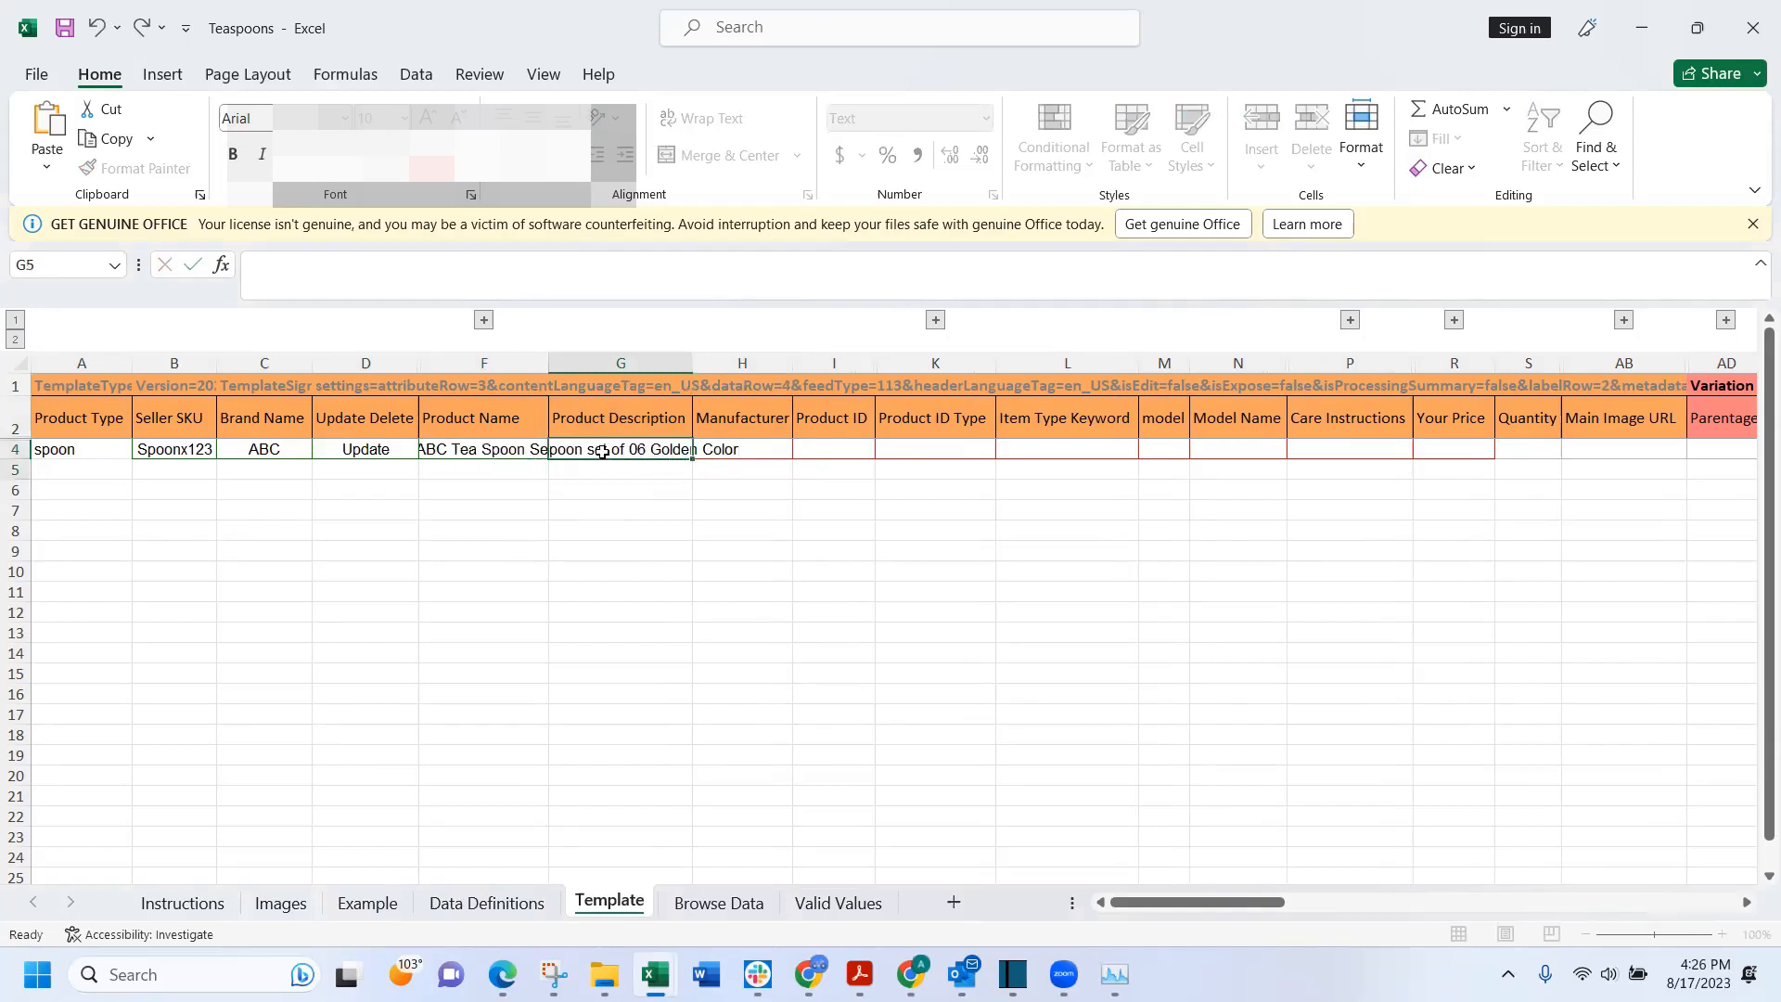
drag(693, 364, 782, 365)
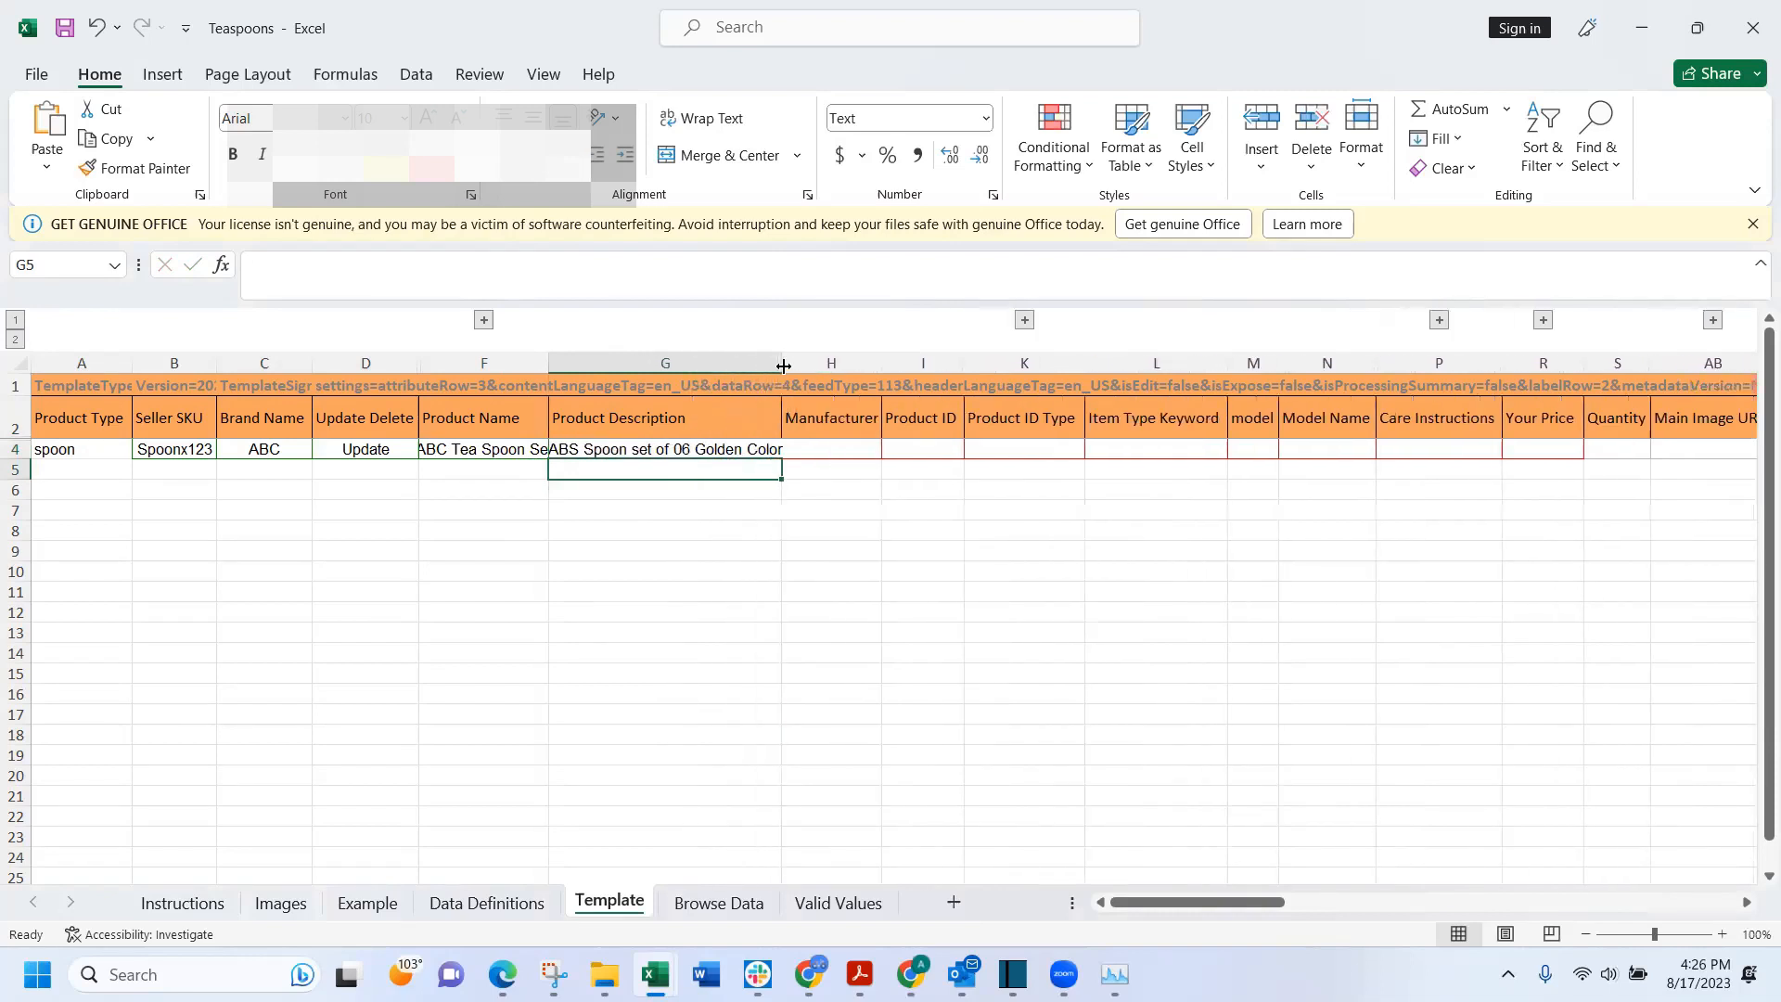
- Enter ABC as the Manufacturer in row 4
click(834, 453)
text(ABC)
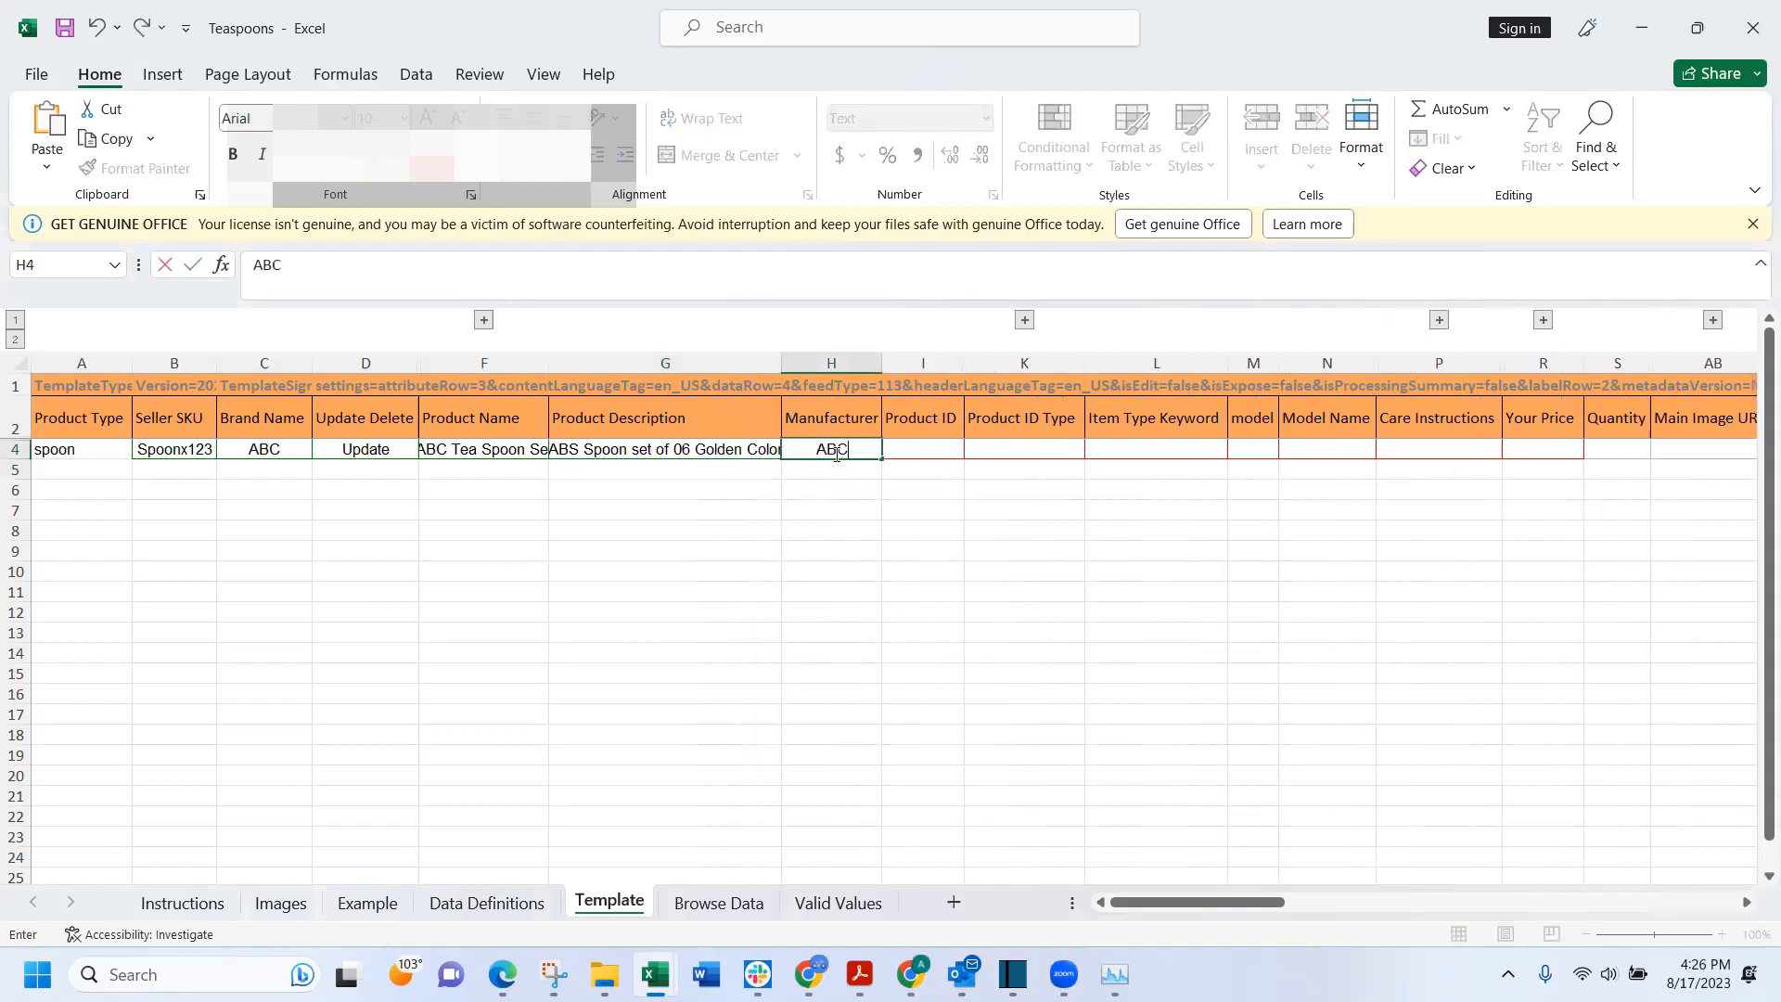
key(Return)
- Set the Product ID Type in row 4 to ASIN
key(Right)
key(Right)
key(Right)
key(Right)
key(Left)
key(Left)
key(Left)
key(Up)
drag(922, 490, 943, 446)
click(943, 446)
click(1019, 450)
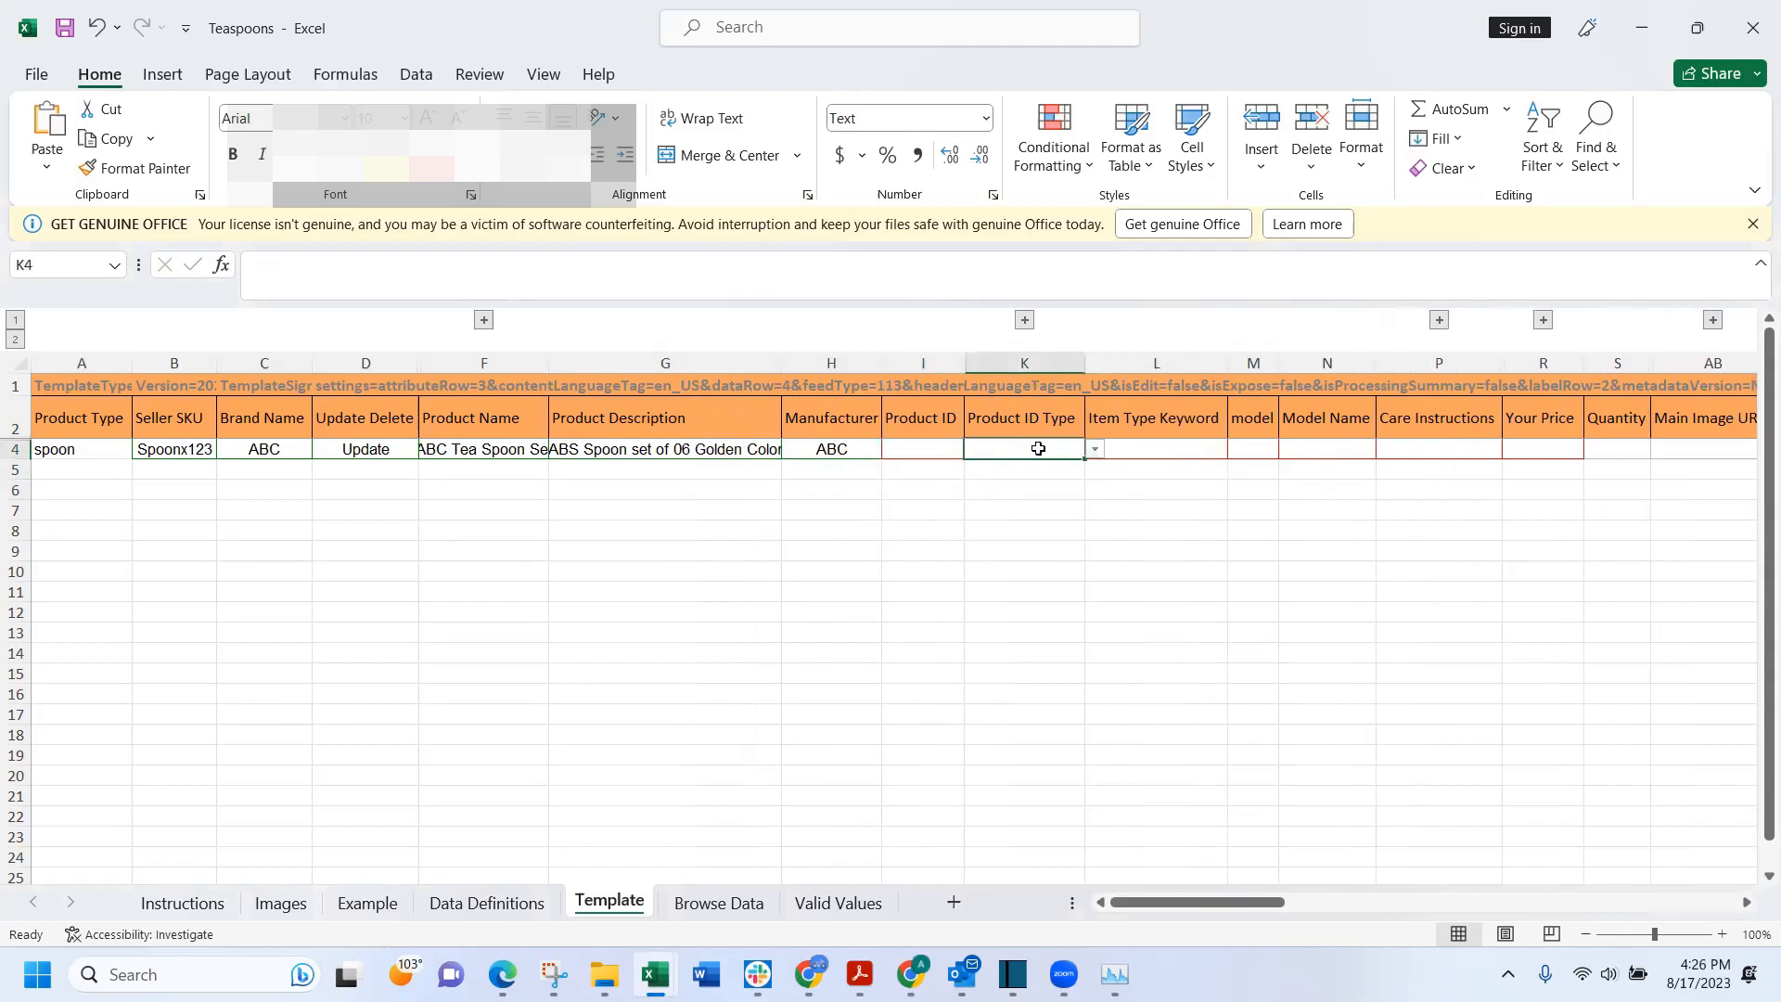
click(1095, 449)
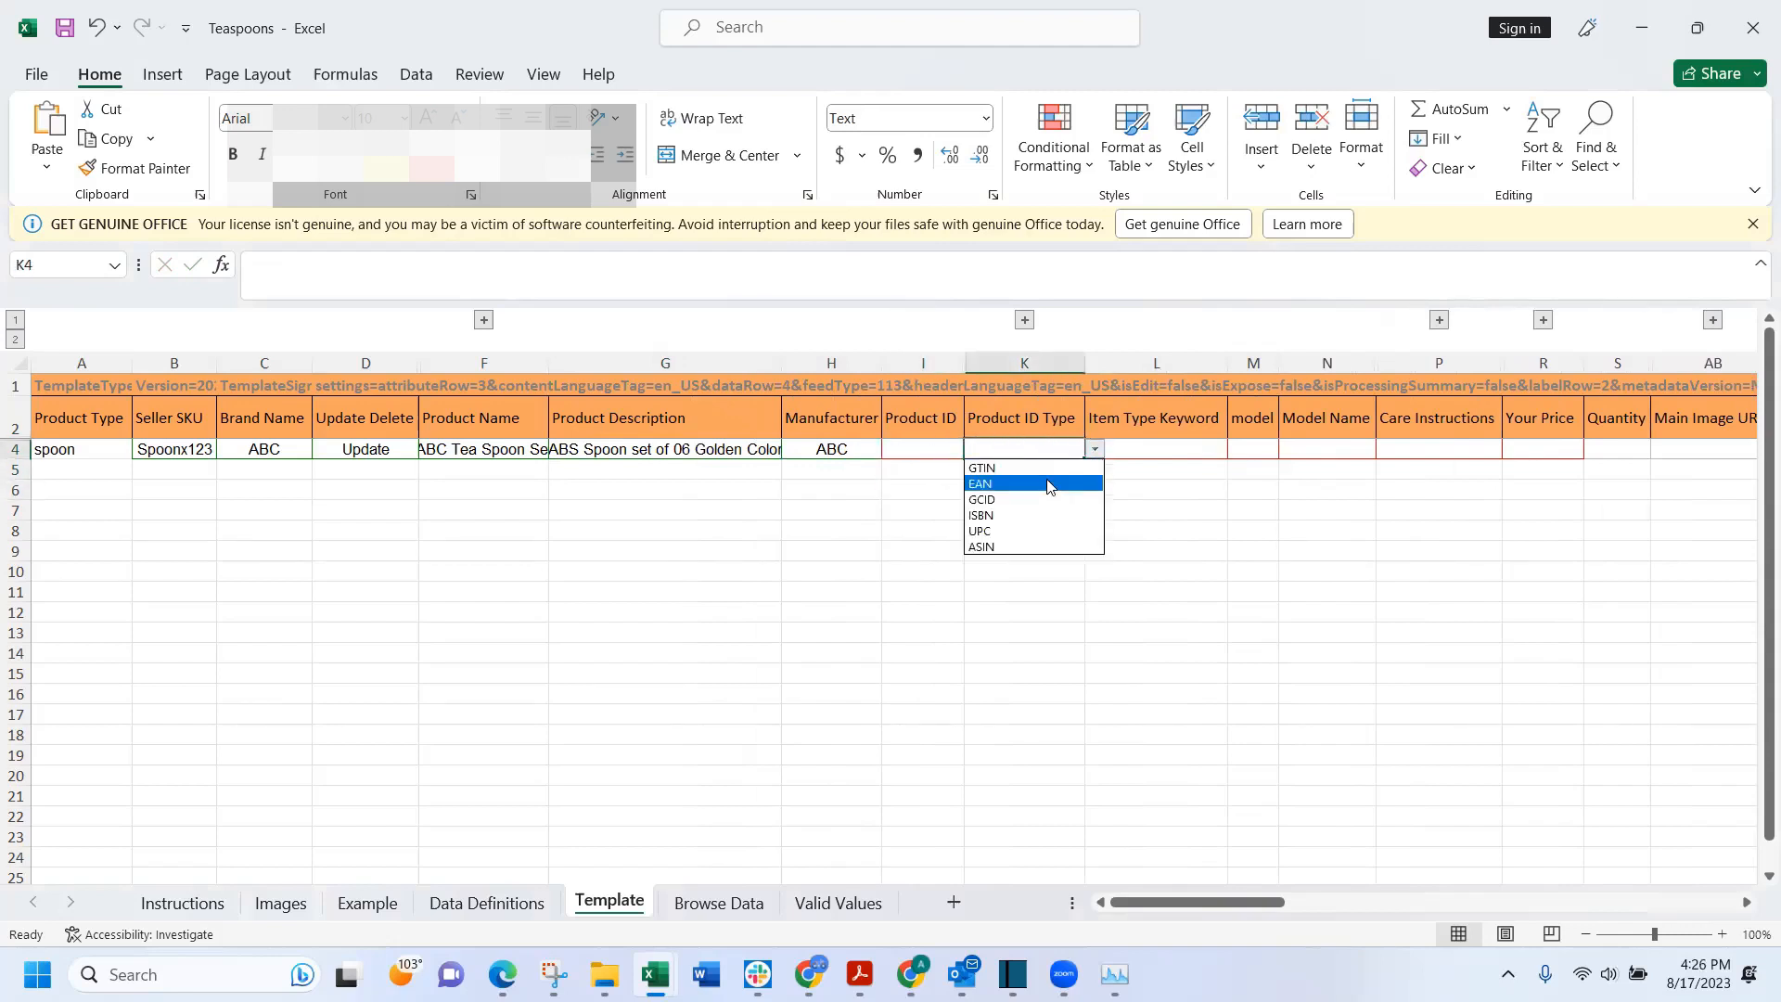
click(1017, 546)
- Enter B0987YU4 as the Product ID in row 4
click(942, 434)
click(912, 447)
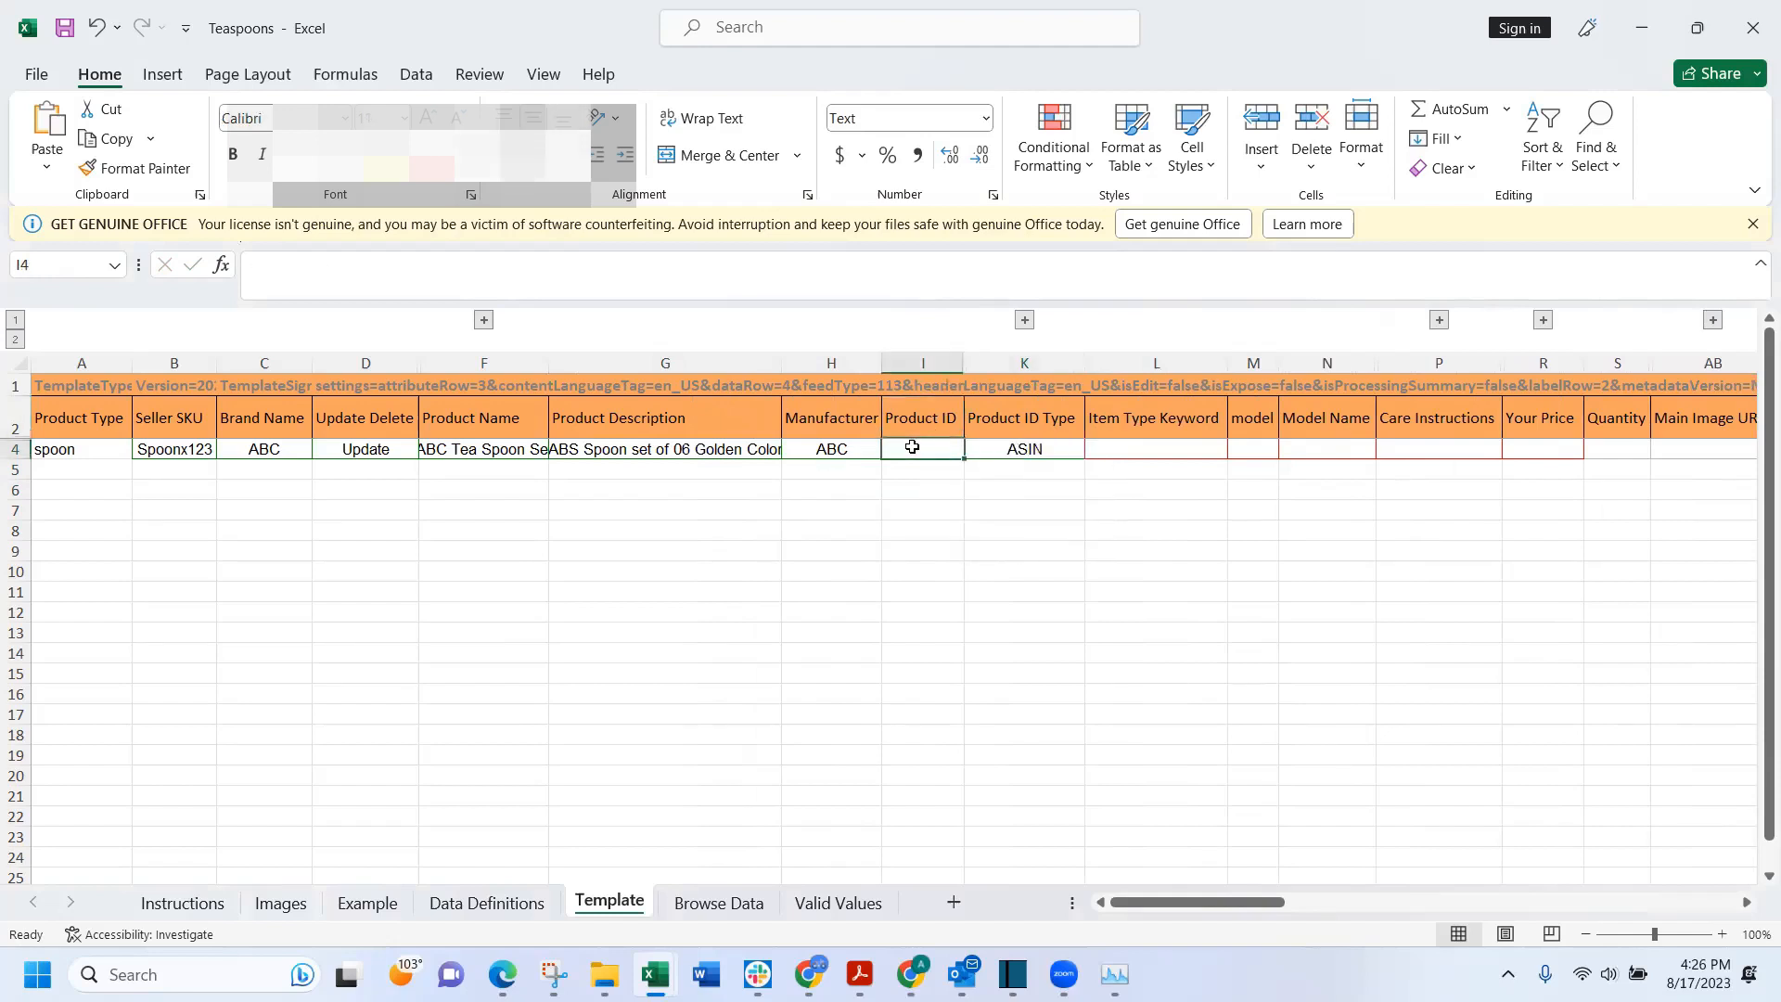
text(B0987yu)
key(BackSpace)
key(BackSpace)
text(Y)
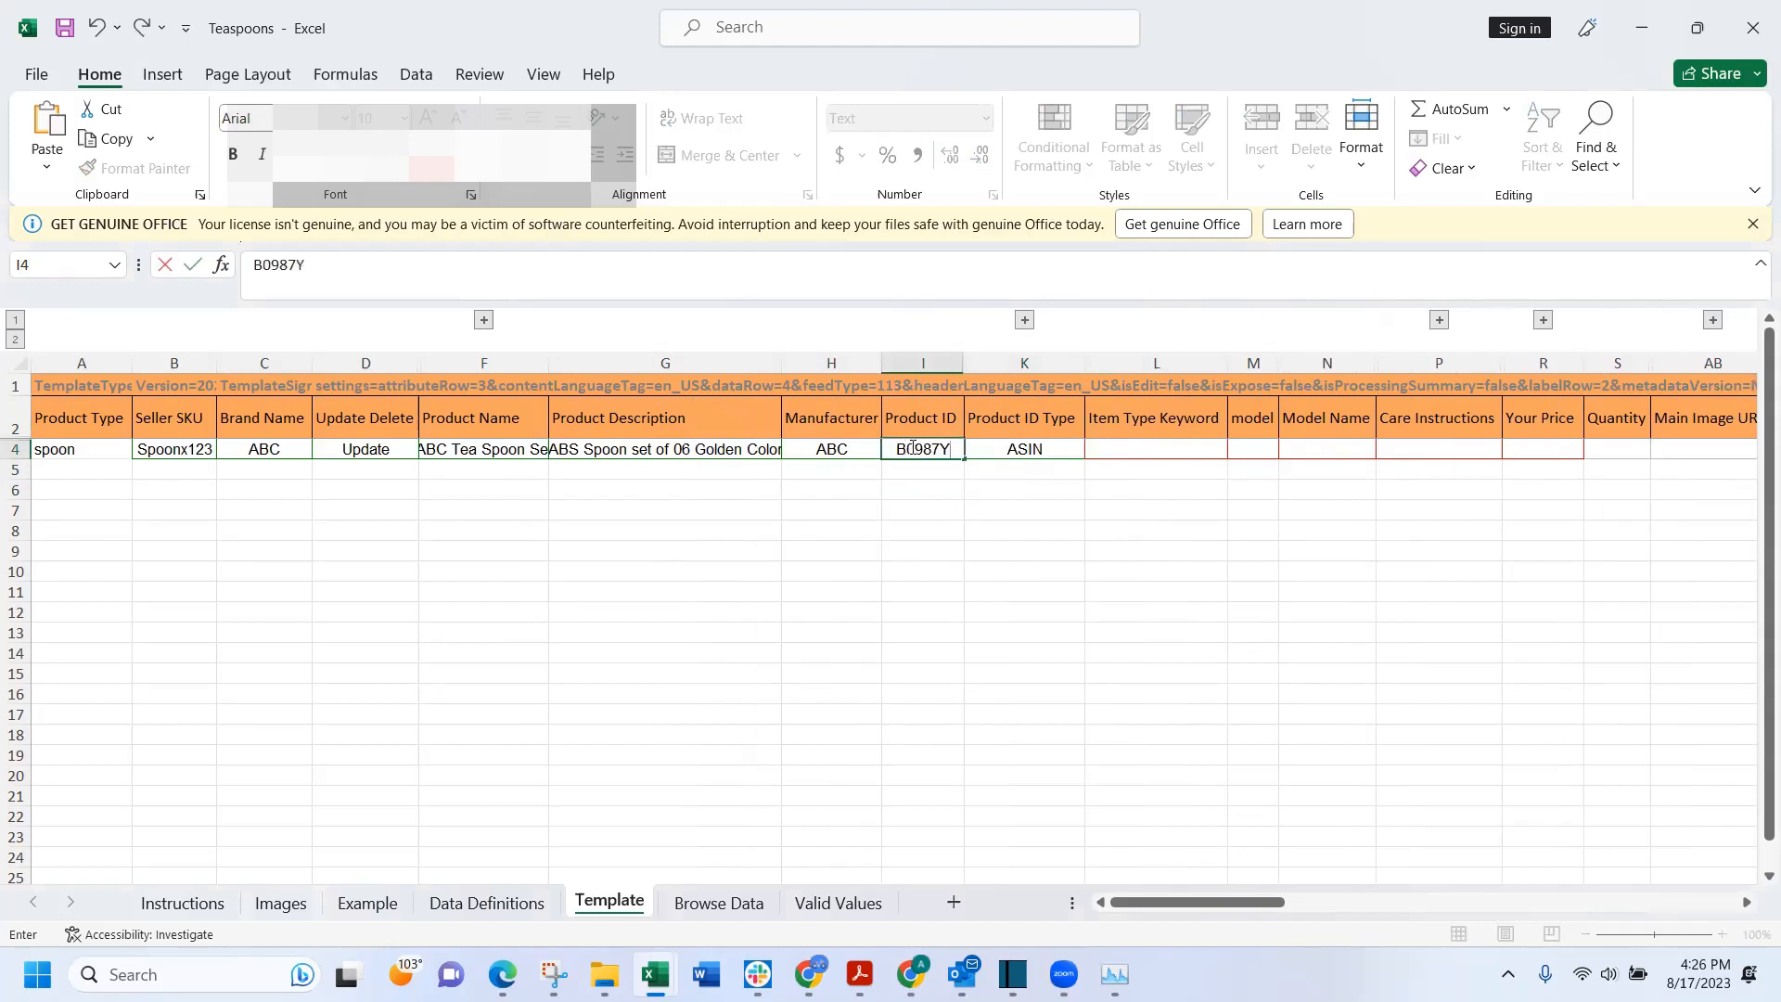
text(U)
text(4)
click(971, 489)
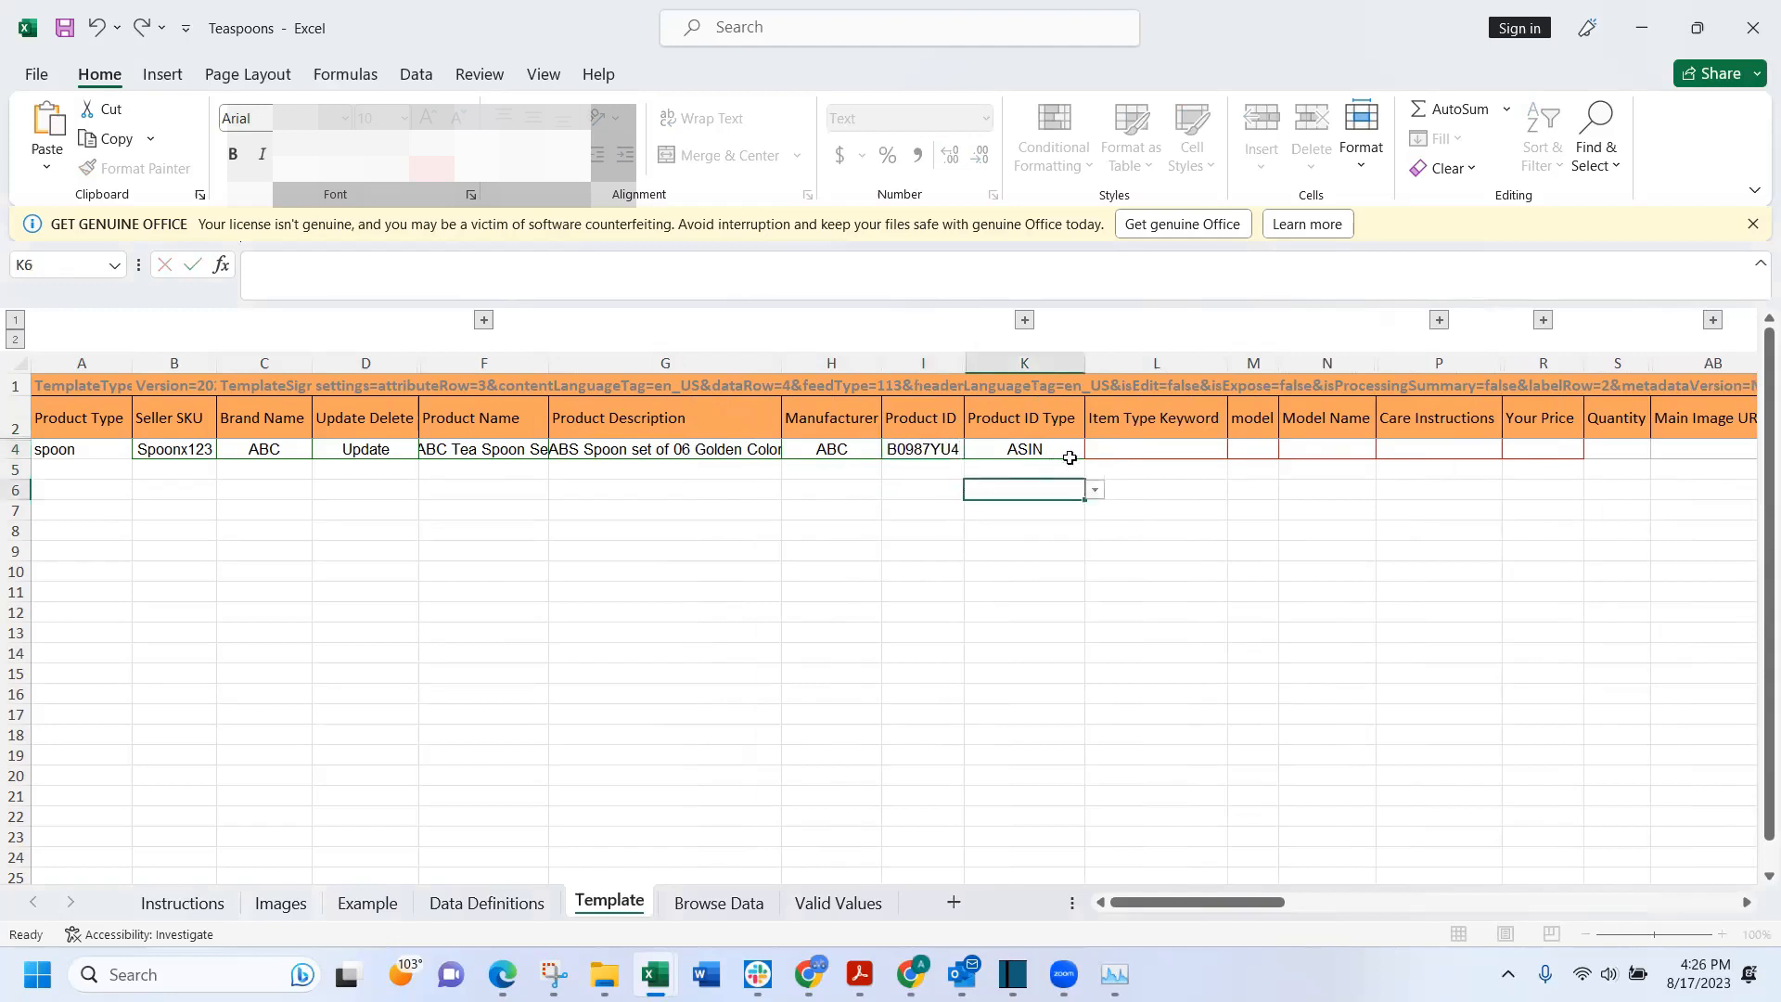
- Examine the remaining row 4 fields from Item Type Keyword through the Variation, Discovery and Dimensions columns
click(1116, 448)
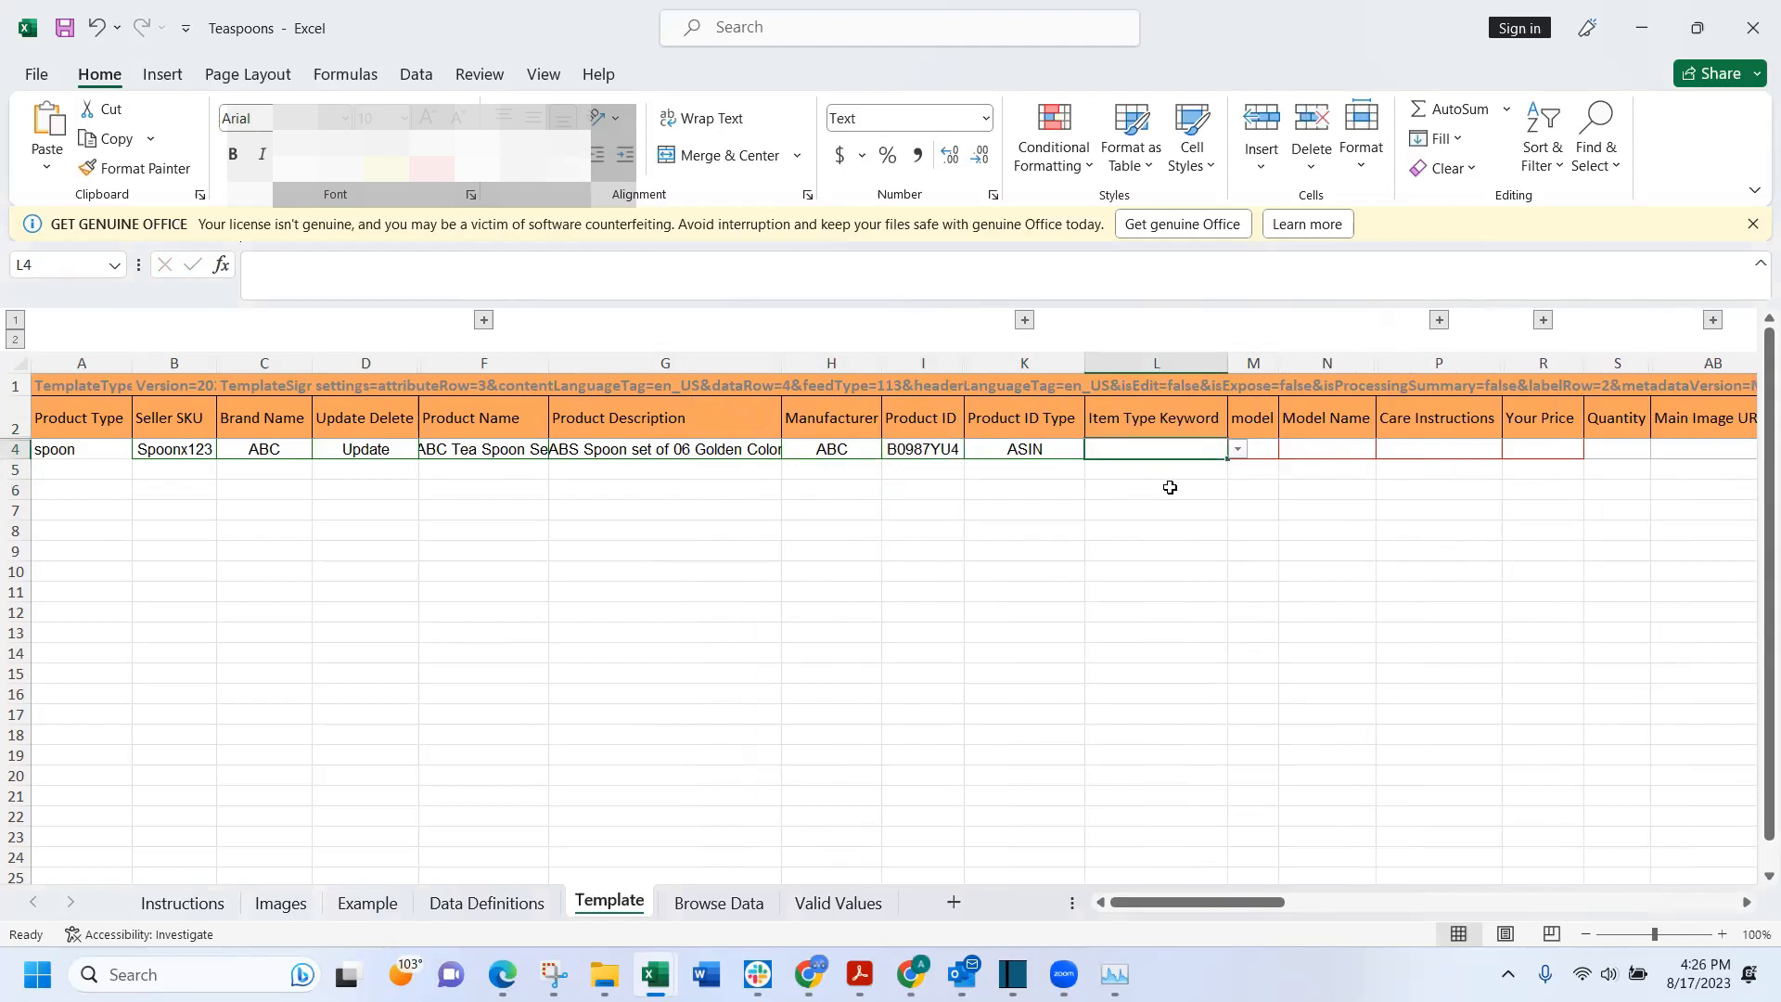
key(Tab)
key(Tab)
key(Tab)
key(Tab)
key(Tab)
key(Tab)
key(Tab)
key(Tab)
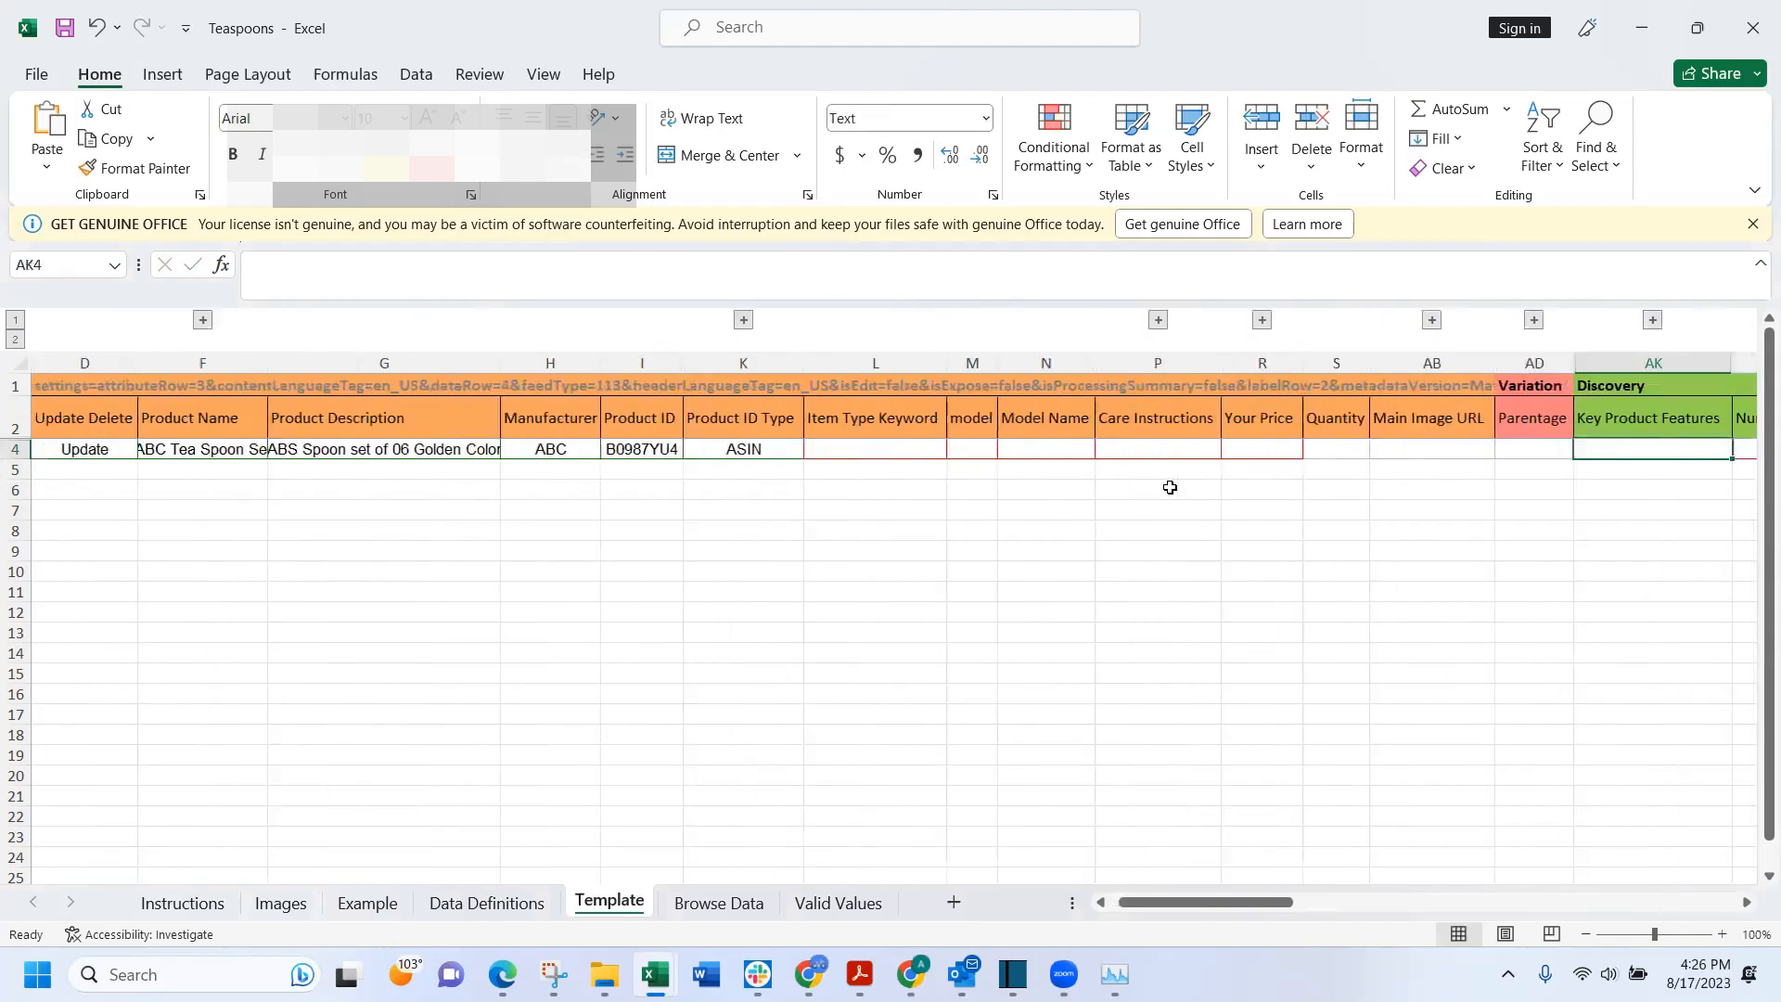
key(Right)
key(Right)
key(Right)
key(Left)
key(Left)
key(Right)
key(Right)
key(Right)
key(Right)
key(Right)
key(Right)
key(Right)
key(Right)
key(Right)
key(Right)
key(Right)
key(Right)
- Set the Item Display Depth Unit Of Measure in row 4 to CM
key(Left)
key(Left)
key(Left)
key(Left)
key(Left)
key(Right)
key(Right)
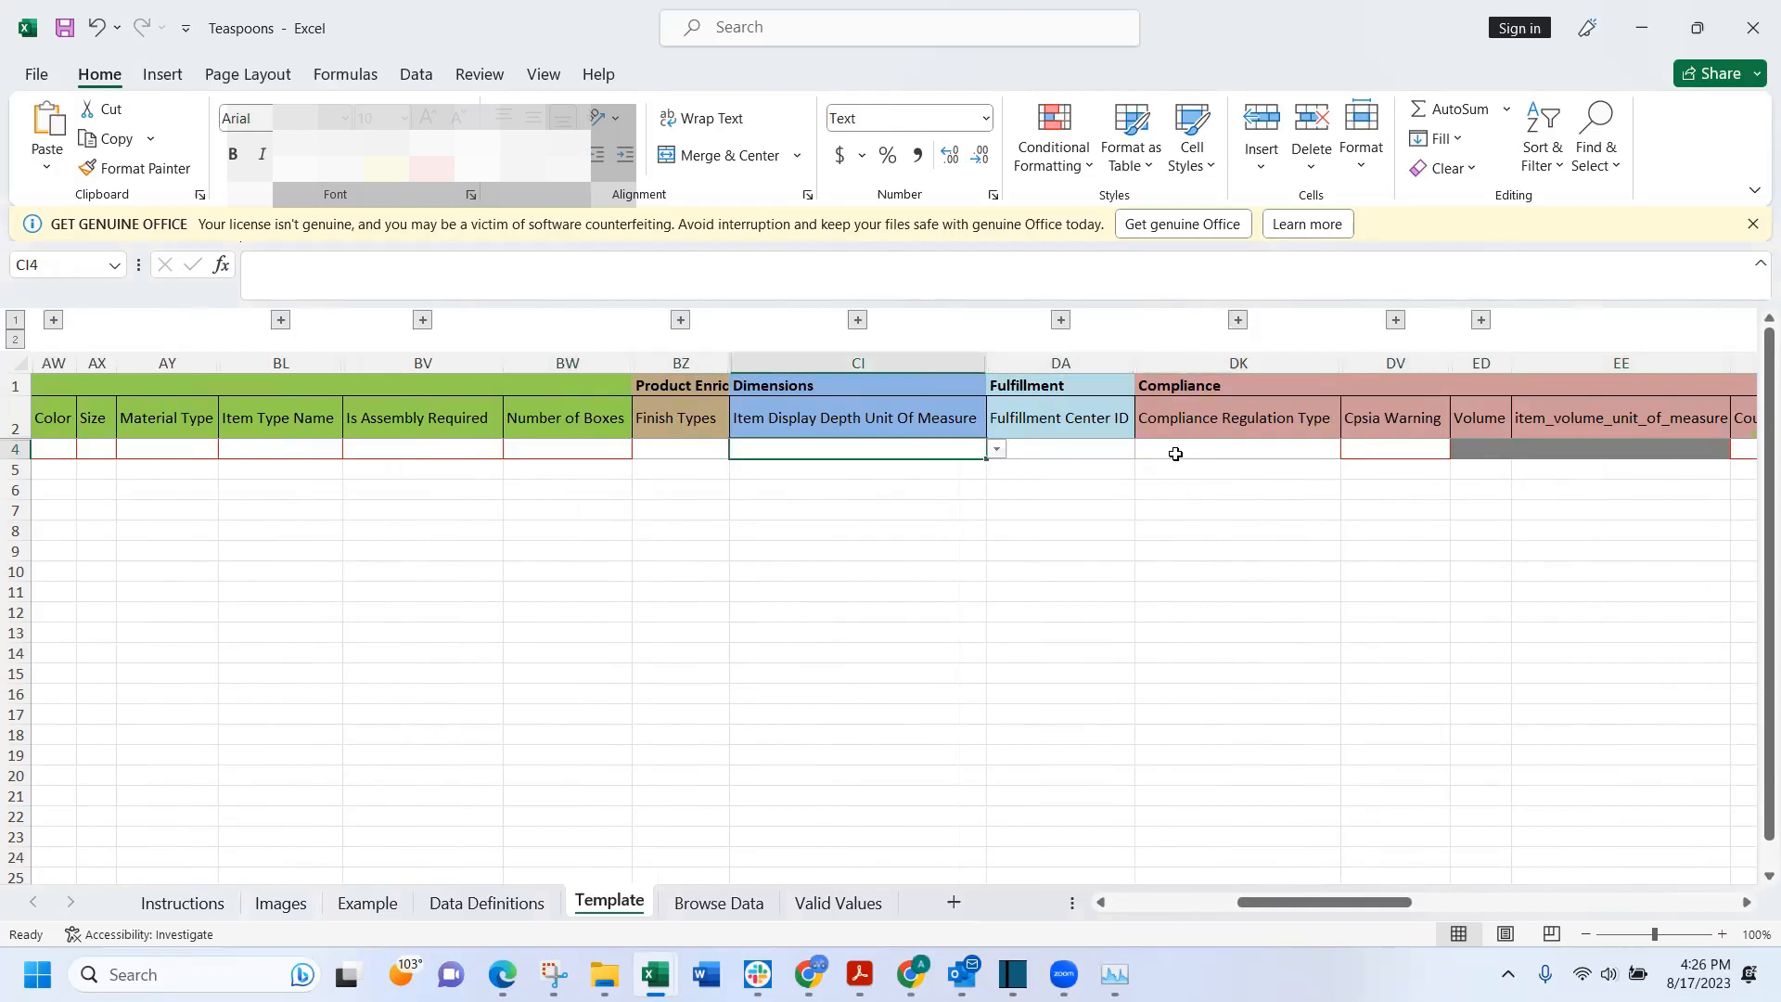
click(997, 452)
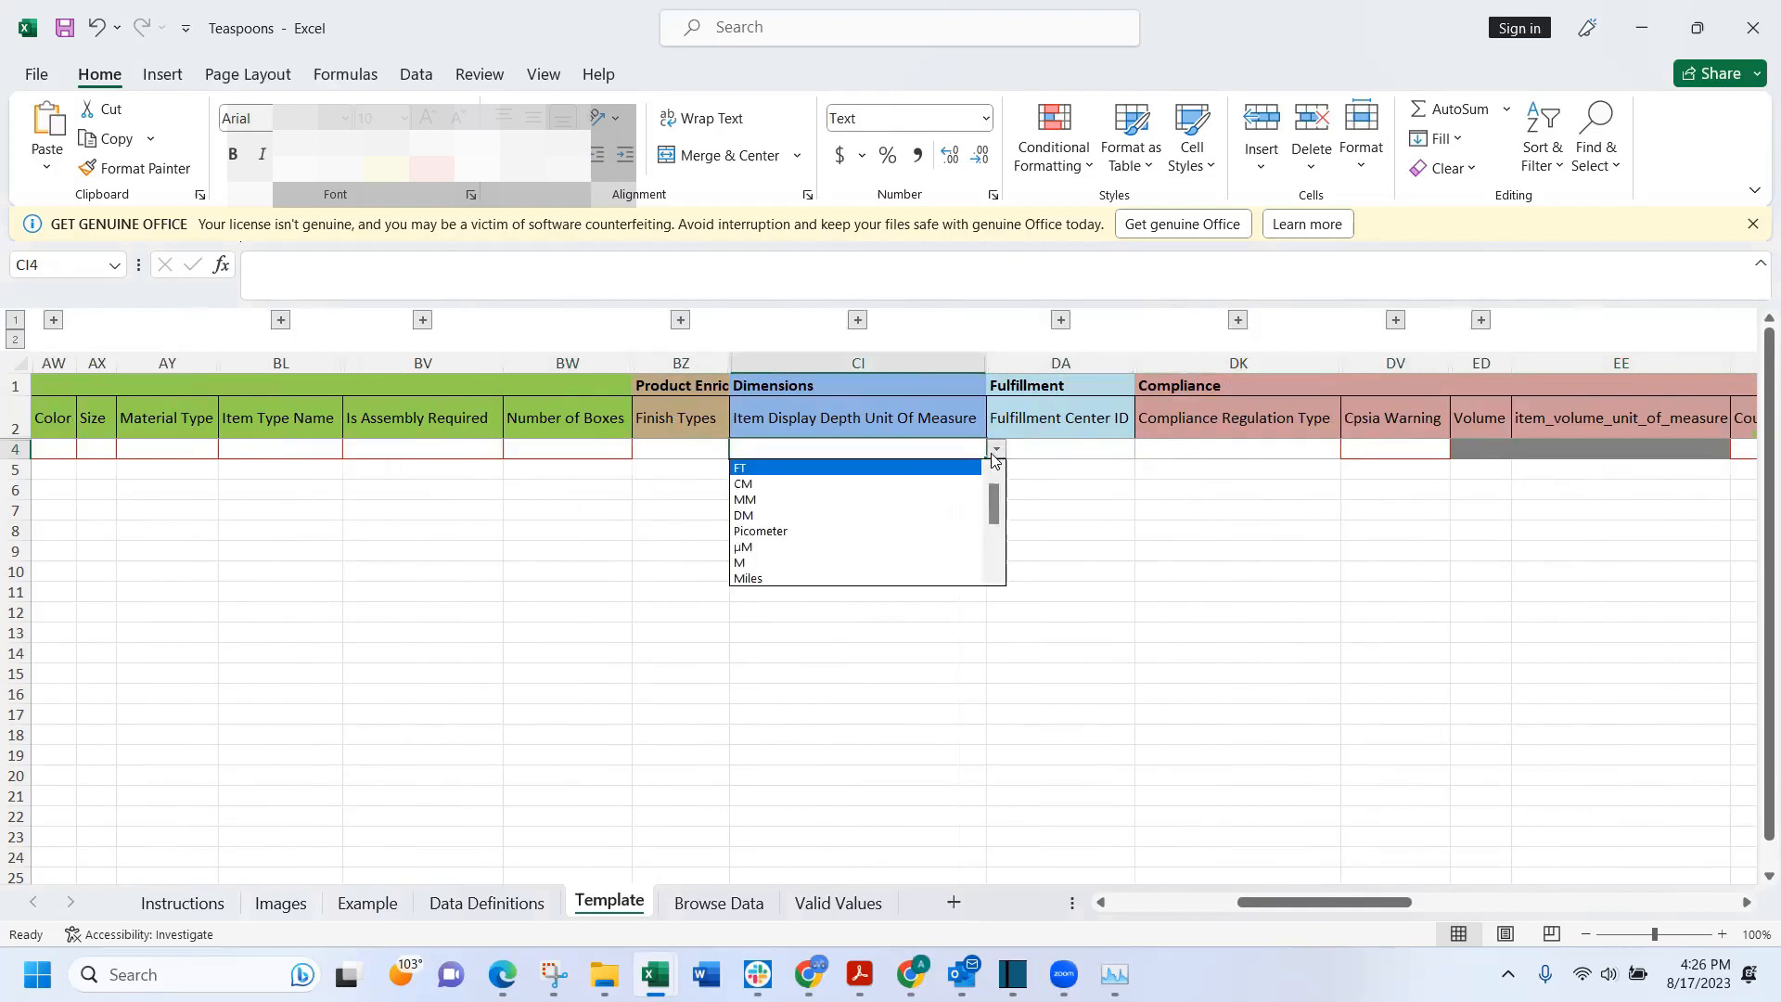
click(863, 484)
click(868, 509)
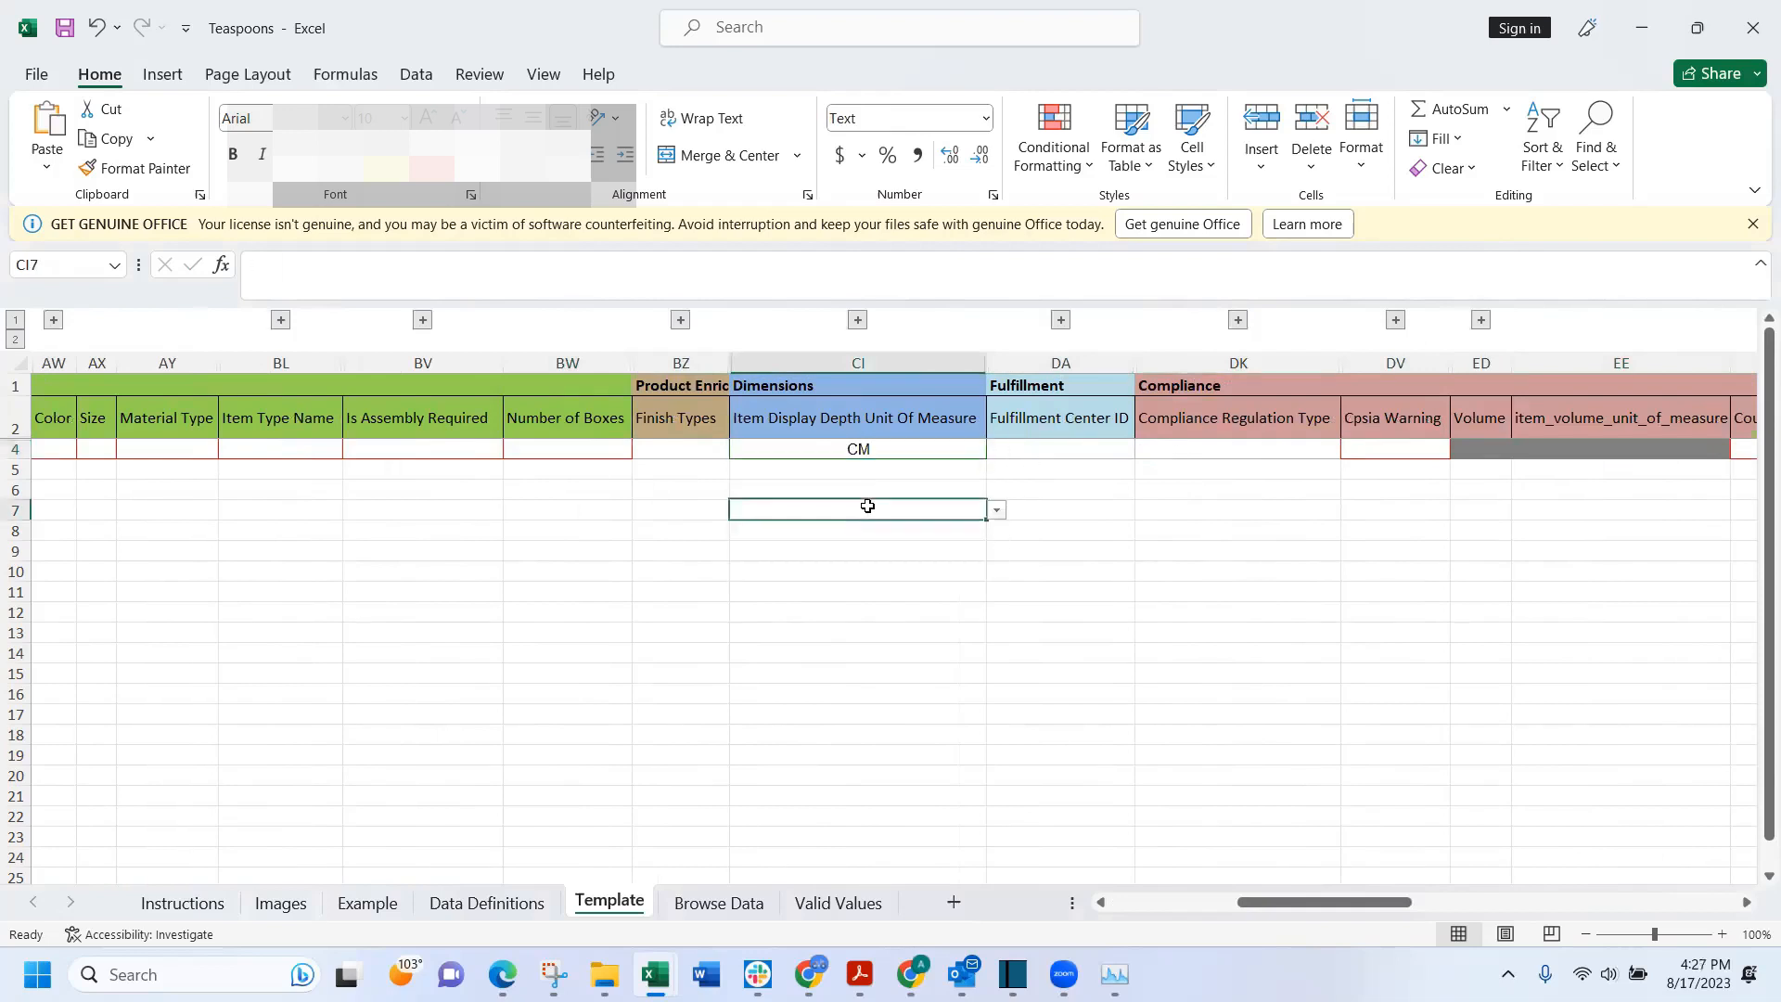
- Examine the row 4 fields across the Fulfillment and Compliance columns, including the origin, weight and battery fields
key(Up)
key(Up)
key(Up)
key(Right)
key(Right)
key(Right)
key(Right)
key(Right)
key(Right)
key(Right)
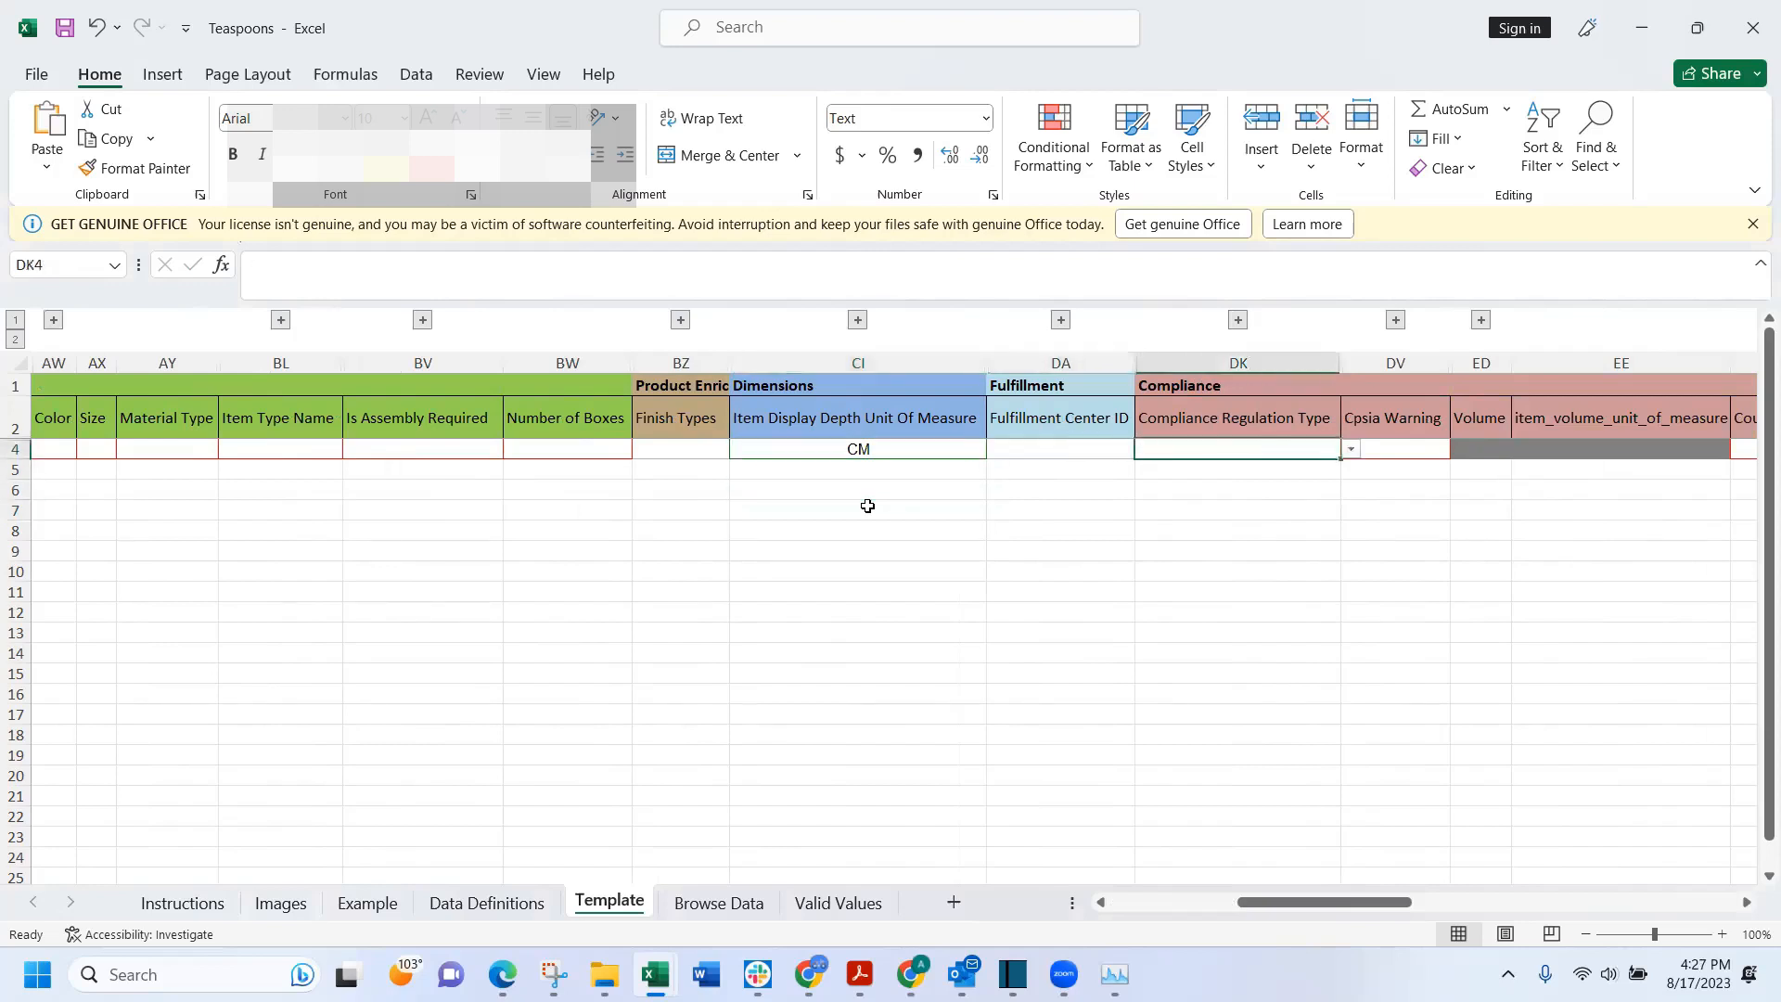
key(Right)
key(Right)
key(Right)
key(Left)
key(Left)
key(Left)
key(Left)
key(Left)
key(Left)
key(Left)
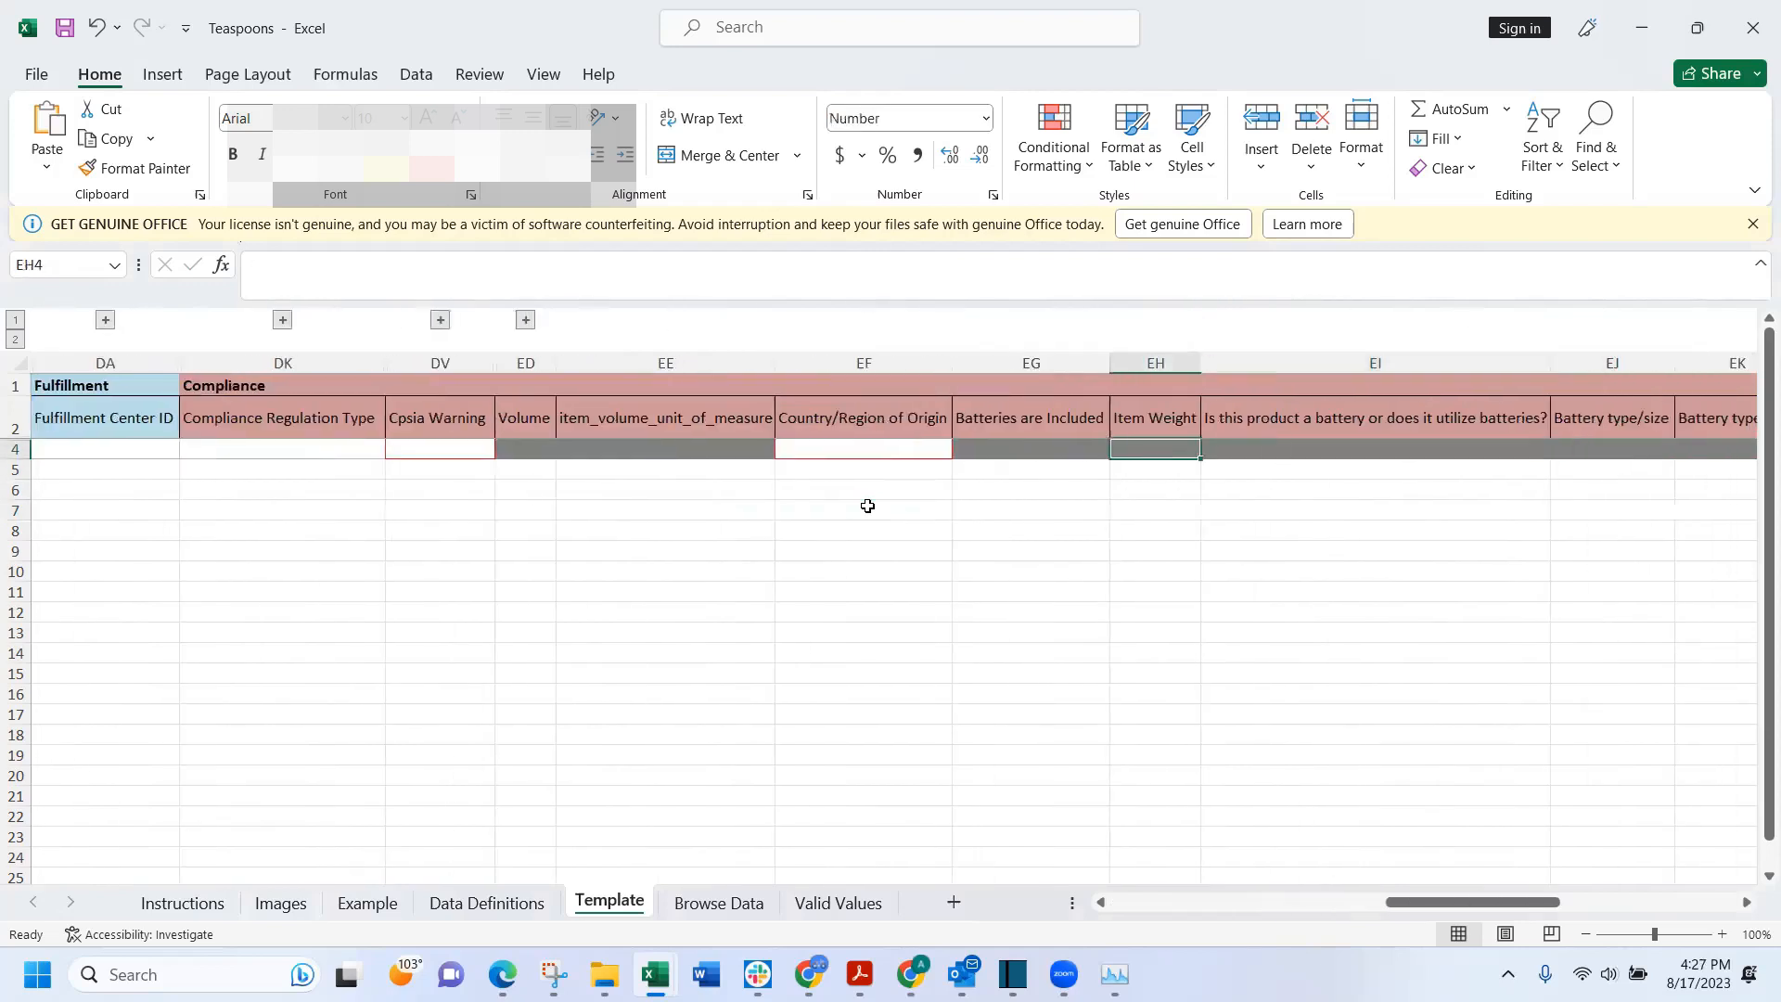
key(Right)
key(Right)
key(Right)
key(Right)
key(Right)
key(Right)
key(Right)
key(Right)
key(Right)
key(Right)
key(Right)
key(Right)
key(Right)
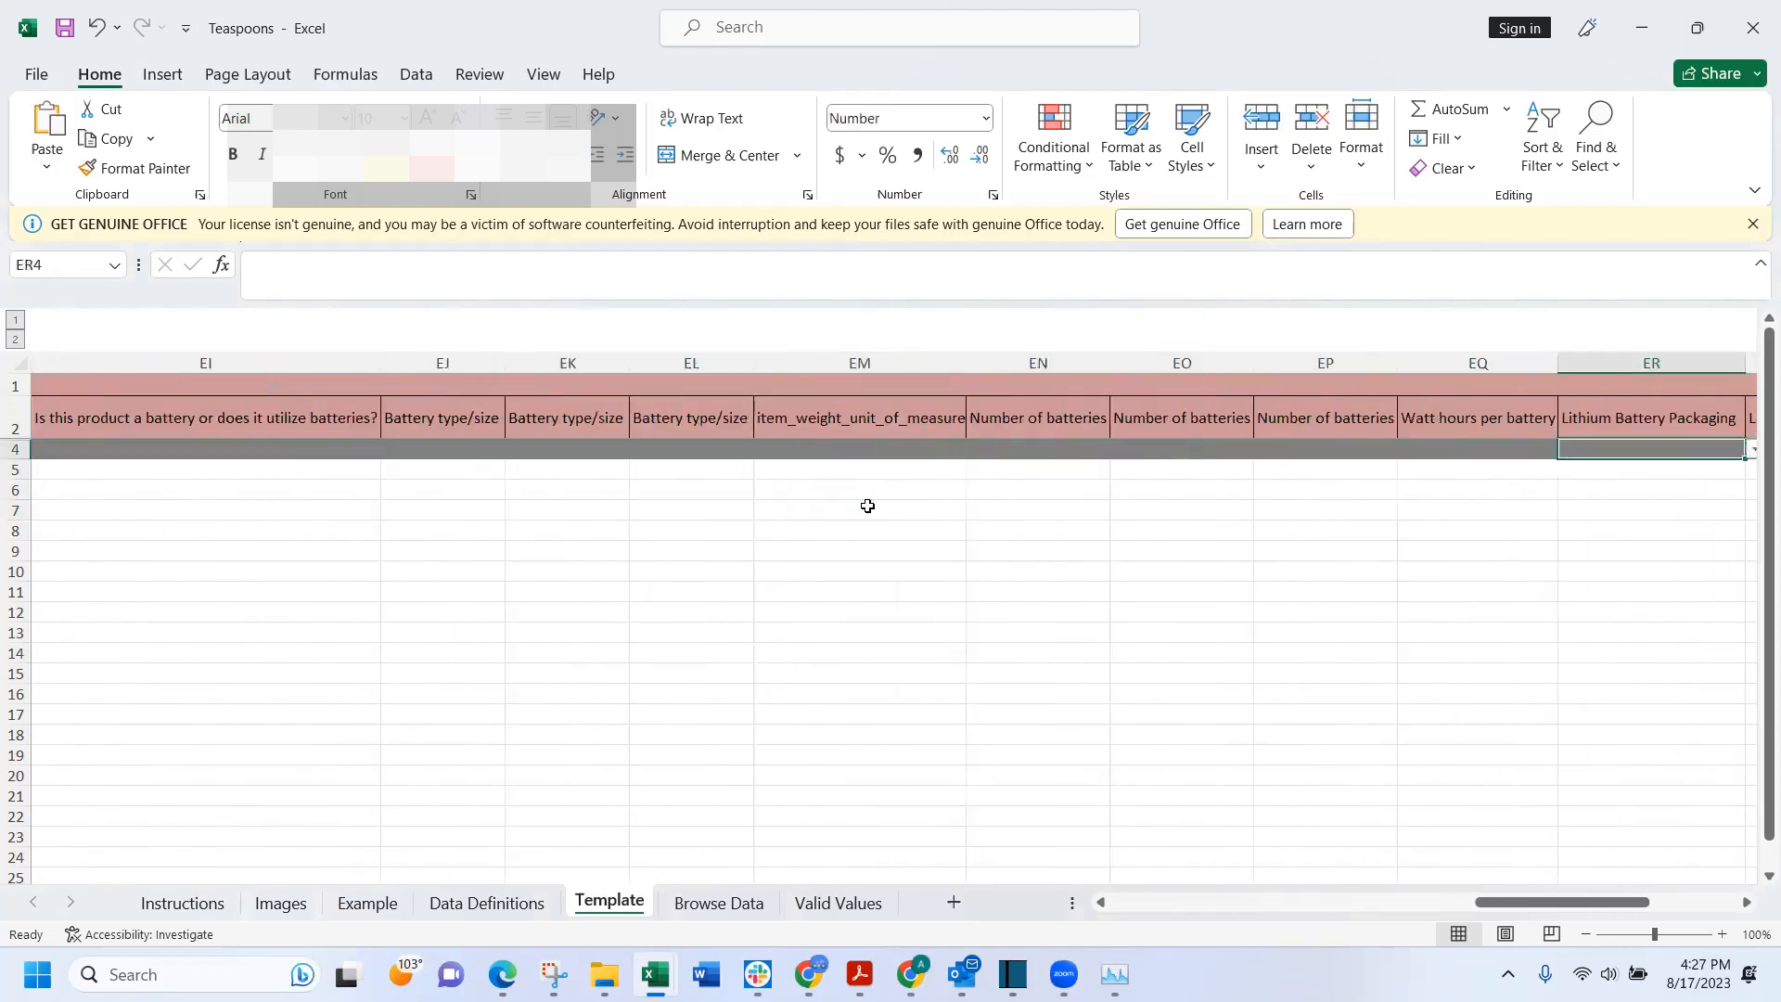
key(Left)
key(Right)
key(Right)
key(Right)
key(Right)
key(Right)
key(Right)
key(Right)
key(Right)
key(Right)
key(Right)
key(Right)
key(Right)
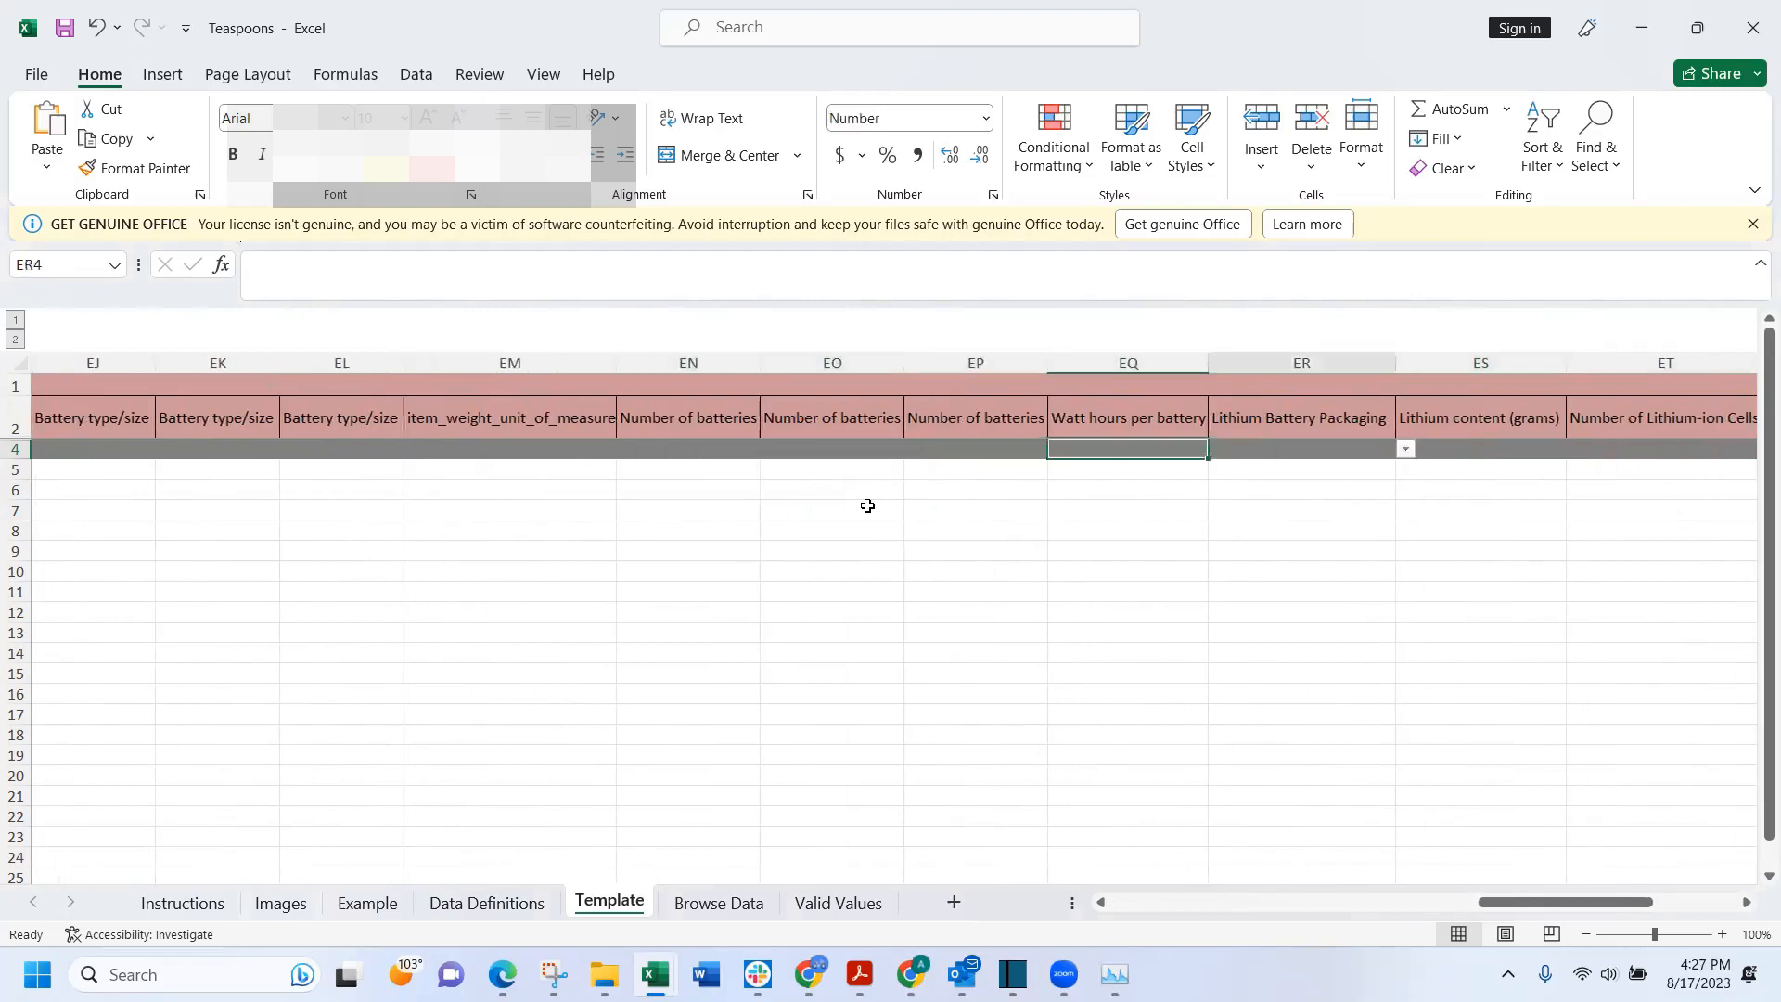
- Examine the row 4 fields from the lithium battery columns through the Offer and B2B sections
key(Right)
key(Right)
key(Right)
key(Right)
key(Right)
key(Right)
key(Right)
key(Right)
key(Left)
key(Left)
key(Left)
key(Left)
key(Left)
key(Left)
key(Left)
key(Left)
key(Left)
key(Left)
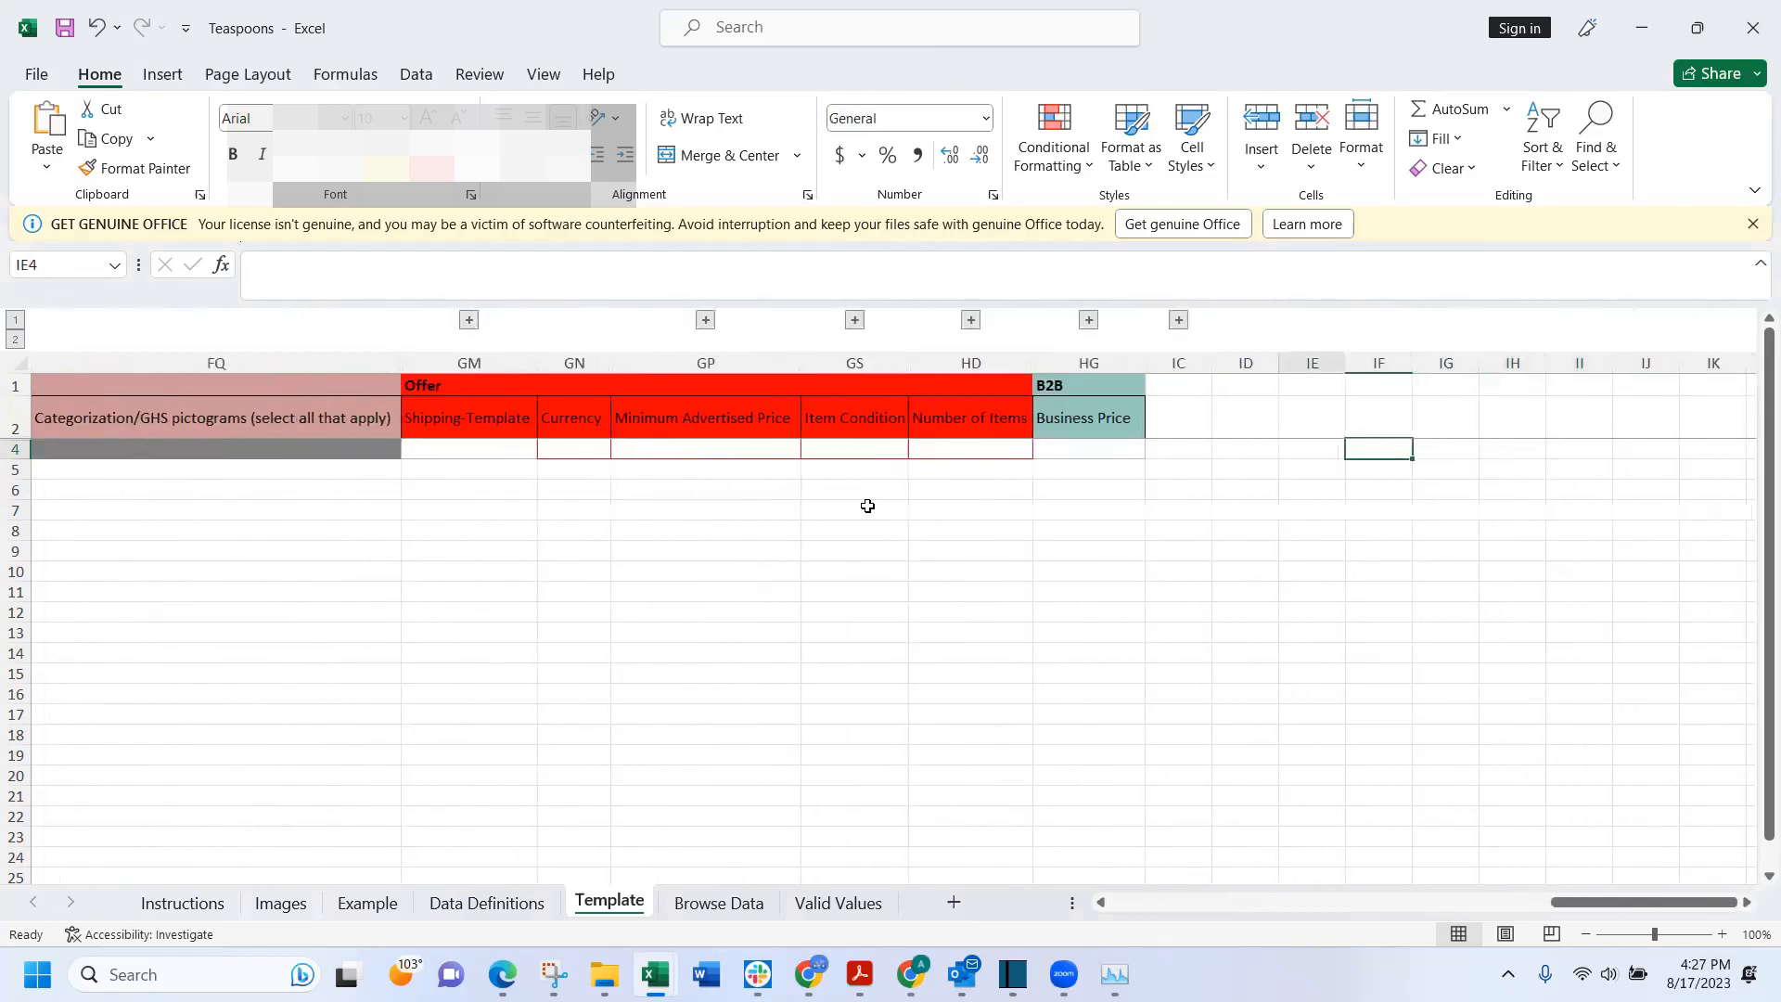
- Review the Compliance fields backwards from the GHS pictograms through the dangerous goods and battery columns to Item Weight
key(Left)
key(Left)
key(Left)
key(Left)
key(Left)
key(Left)
key(Left)
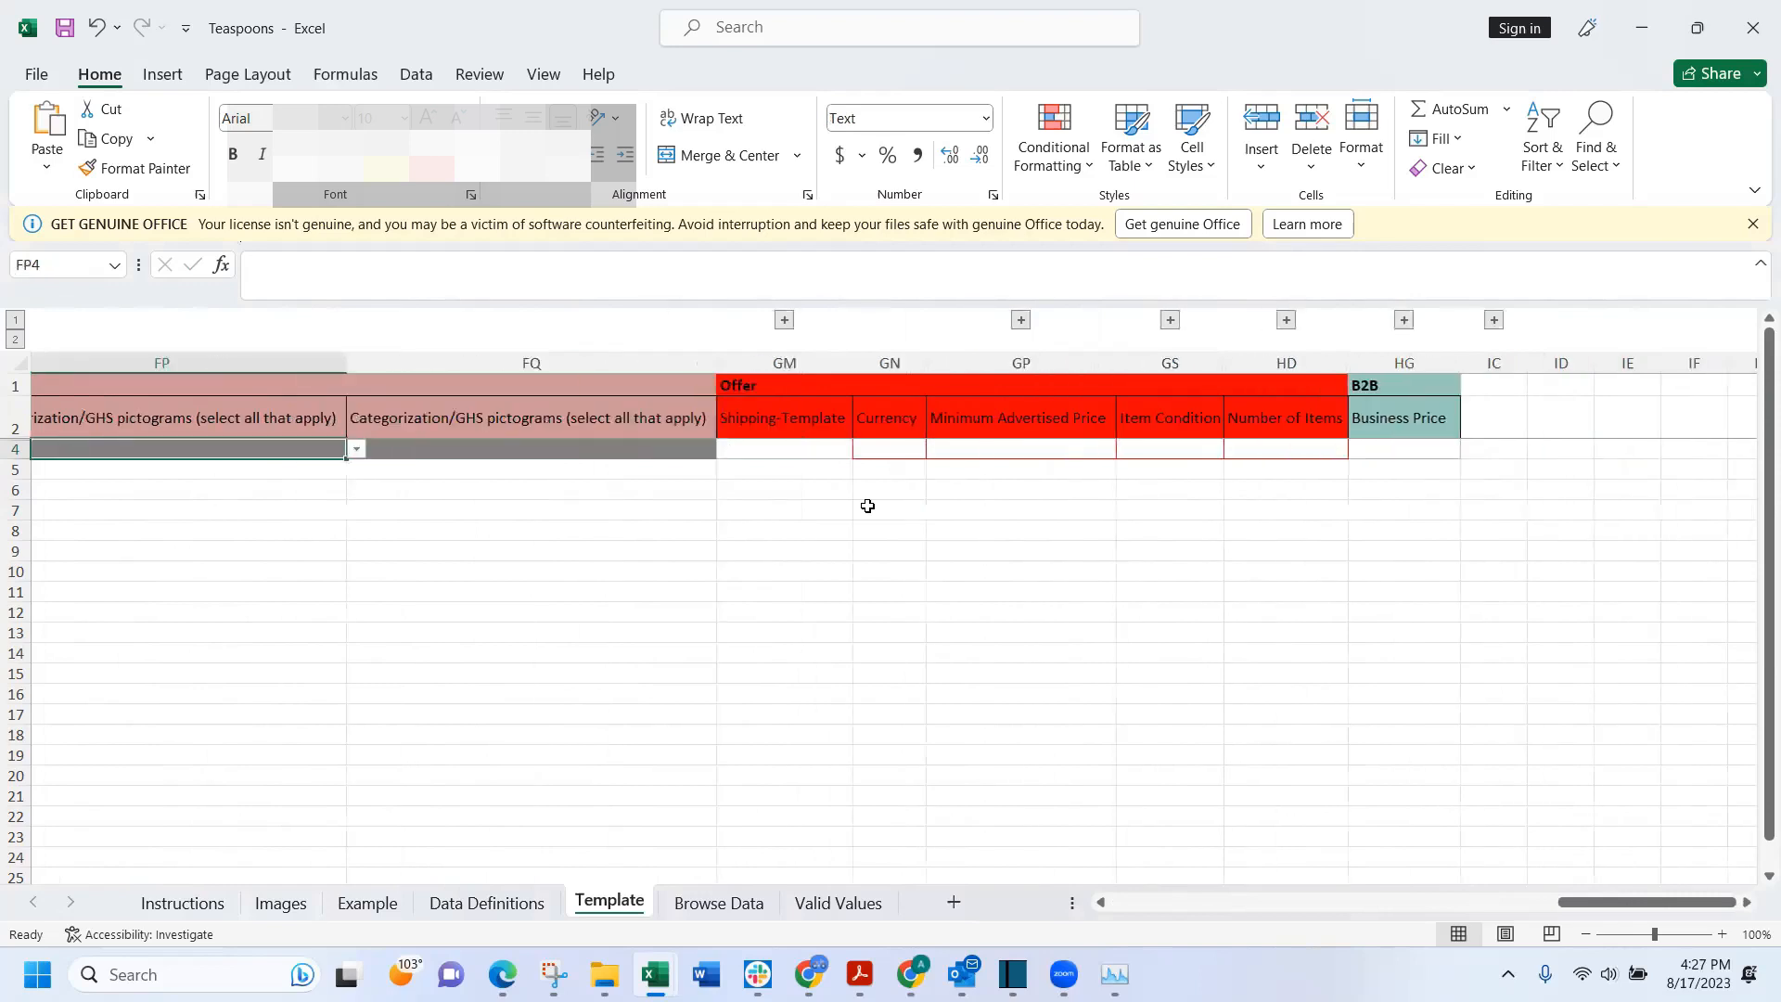
key(Left)
key(Left)
key(Left)
key(Left)
key(Left)
key(Left)
key(Left)
key(Left)
key(Left)
key(Left)
key(Left)
key(Left)
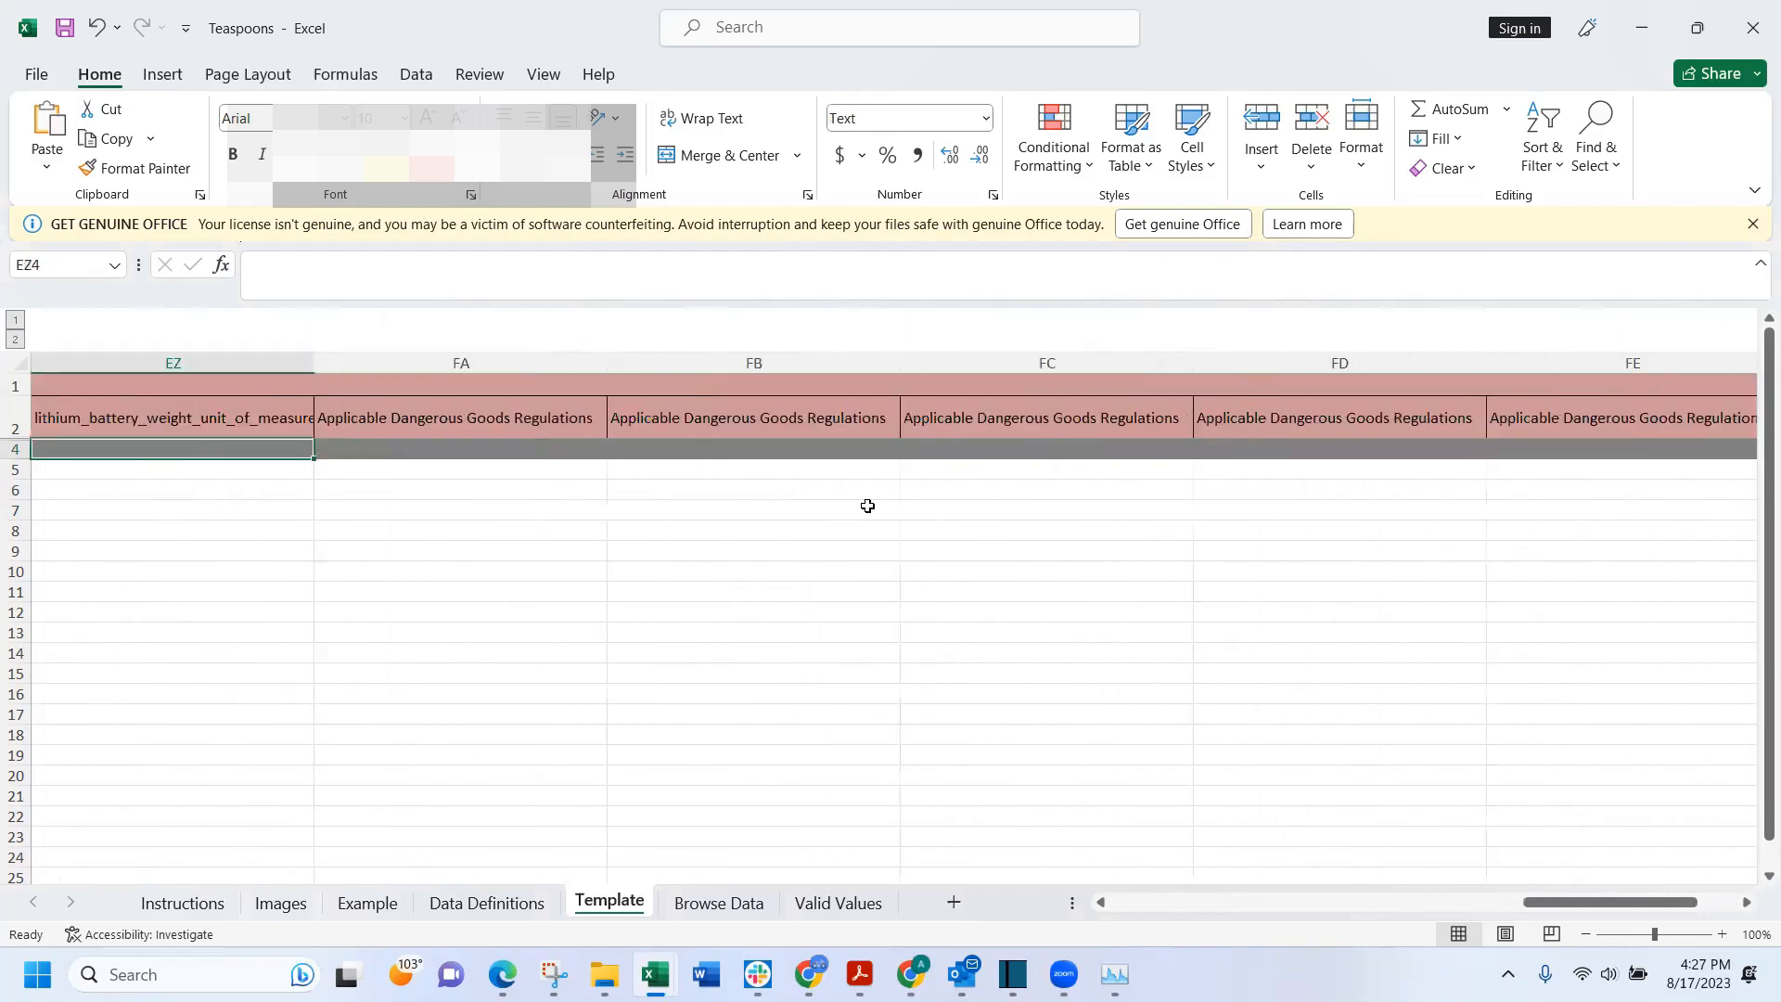
key(Left)
key(Left)
key(Left)
key(Left)
key(Left)
key(Left)
key(Left)
key(Left)
key(Left)
key(Left)
key(Left)
key(Left)
key(Left)
key(Left)
key(Left)
key(Left)
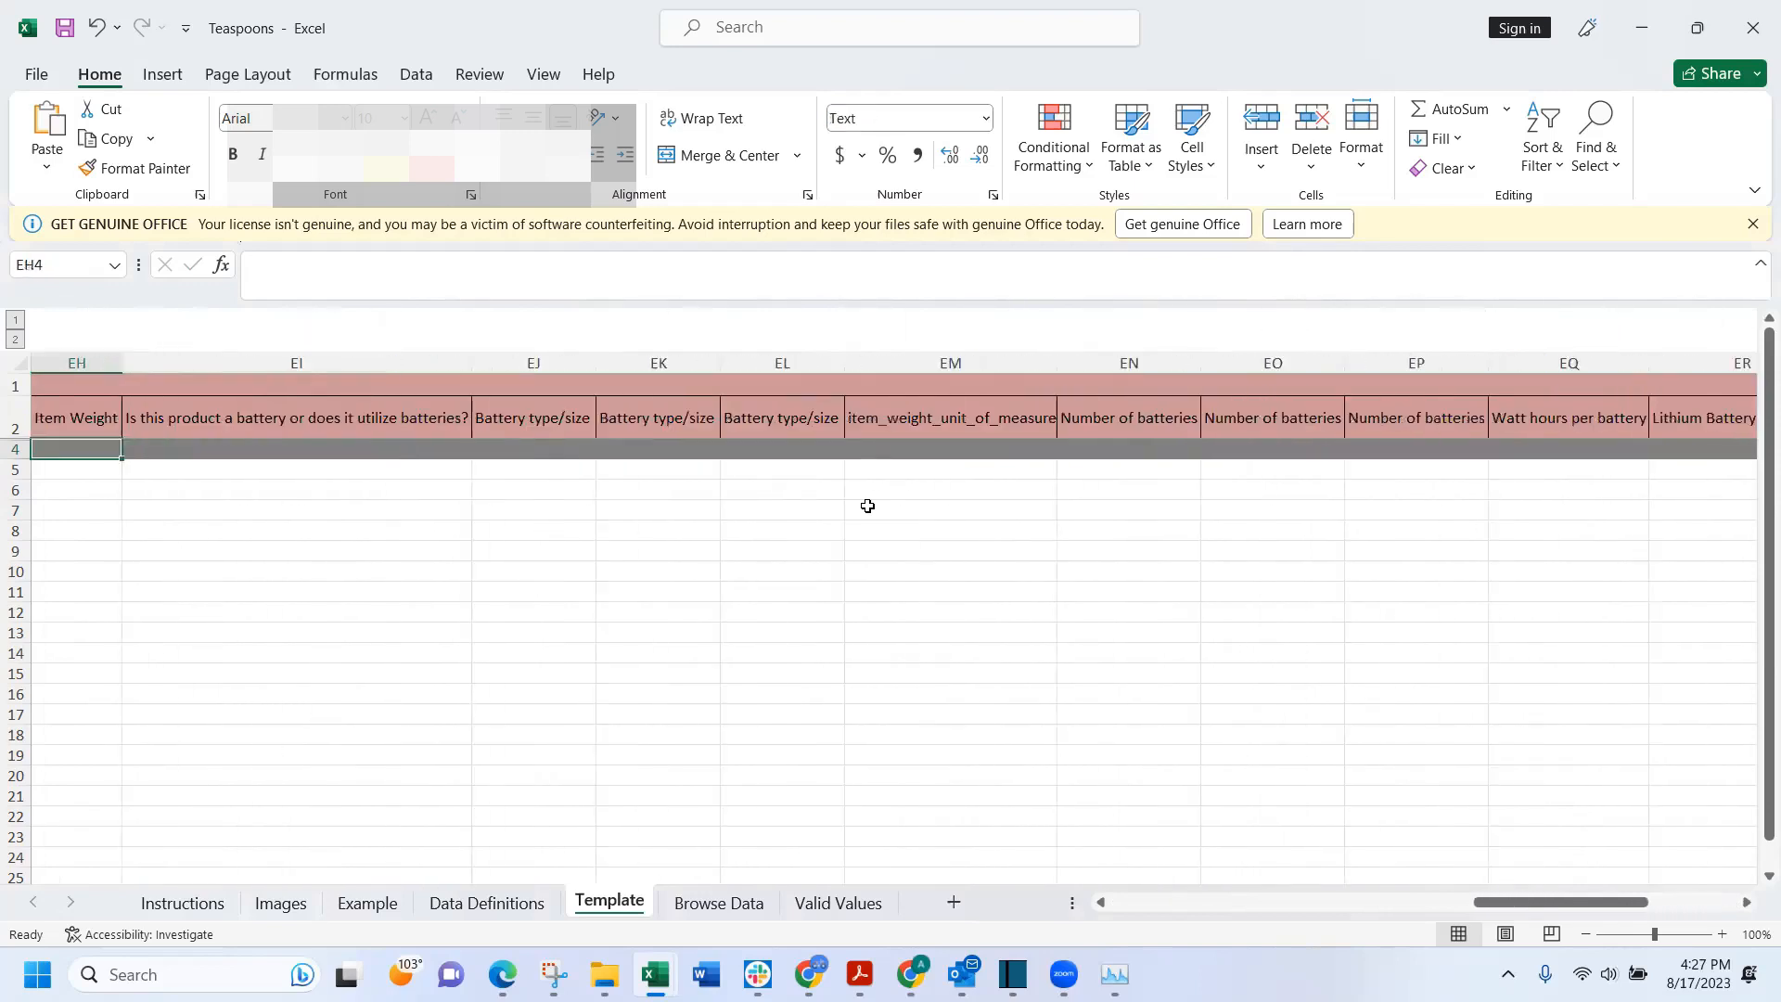
- Examine the first Compliance fields in row 4, from Compliance Regulation Type through Country/Region of Origin to the battery question
key(Right)
key(Right)
key(Left)
key(Left)
key(Left)
key(Left)
key(Left)
key(Left)
key(Left)
key(Left)
key(Left)
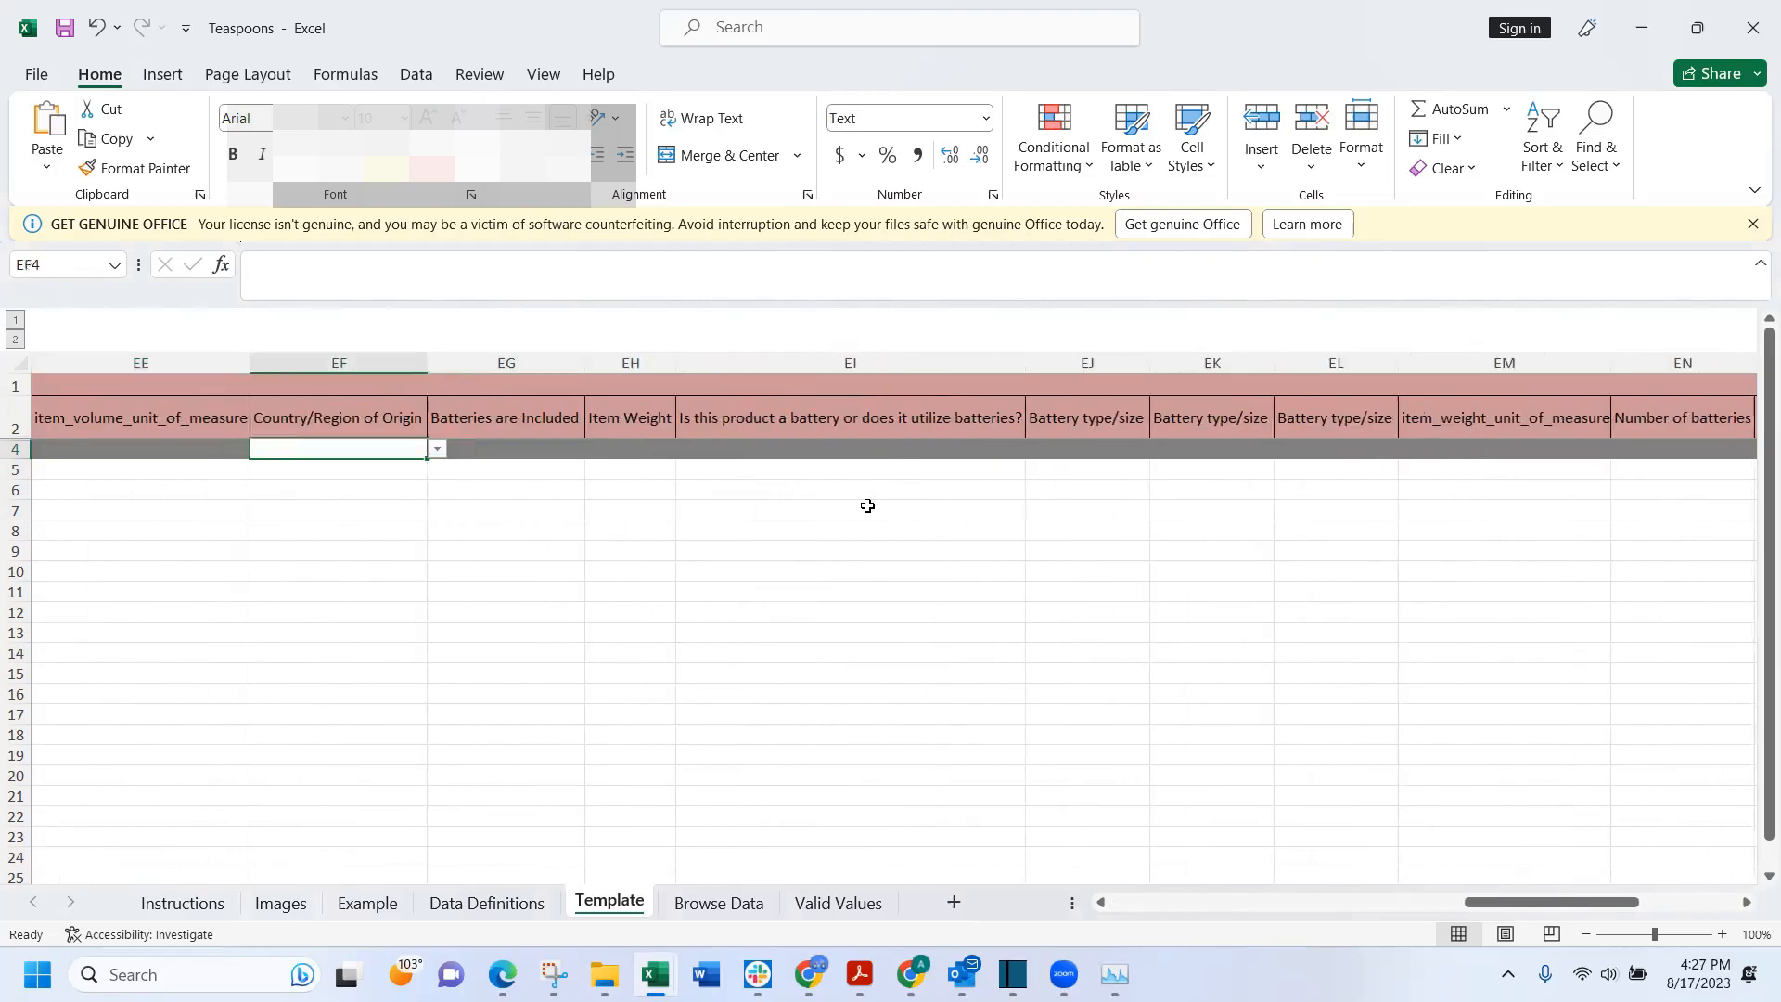
key(Right)
key(Right)
key(Right)
key(Right)
key(Right)
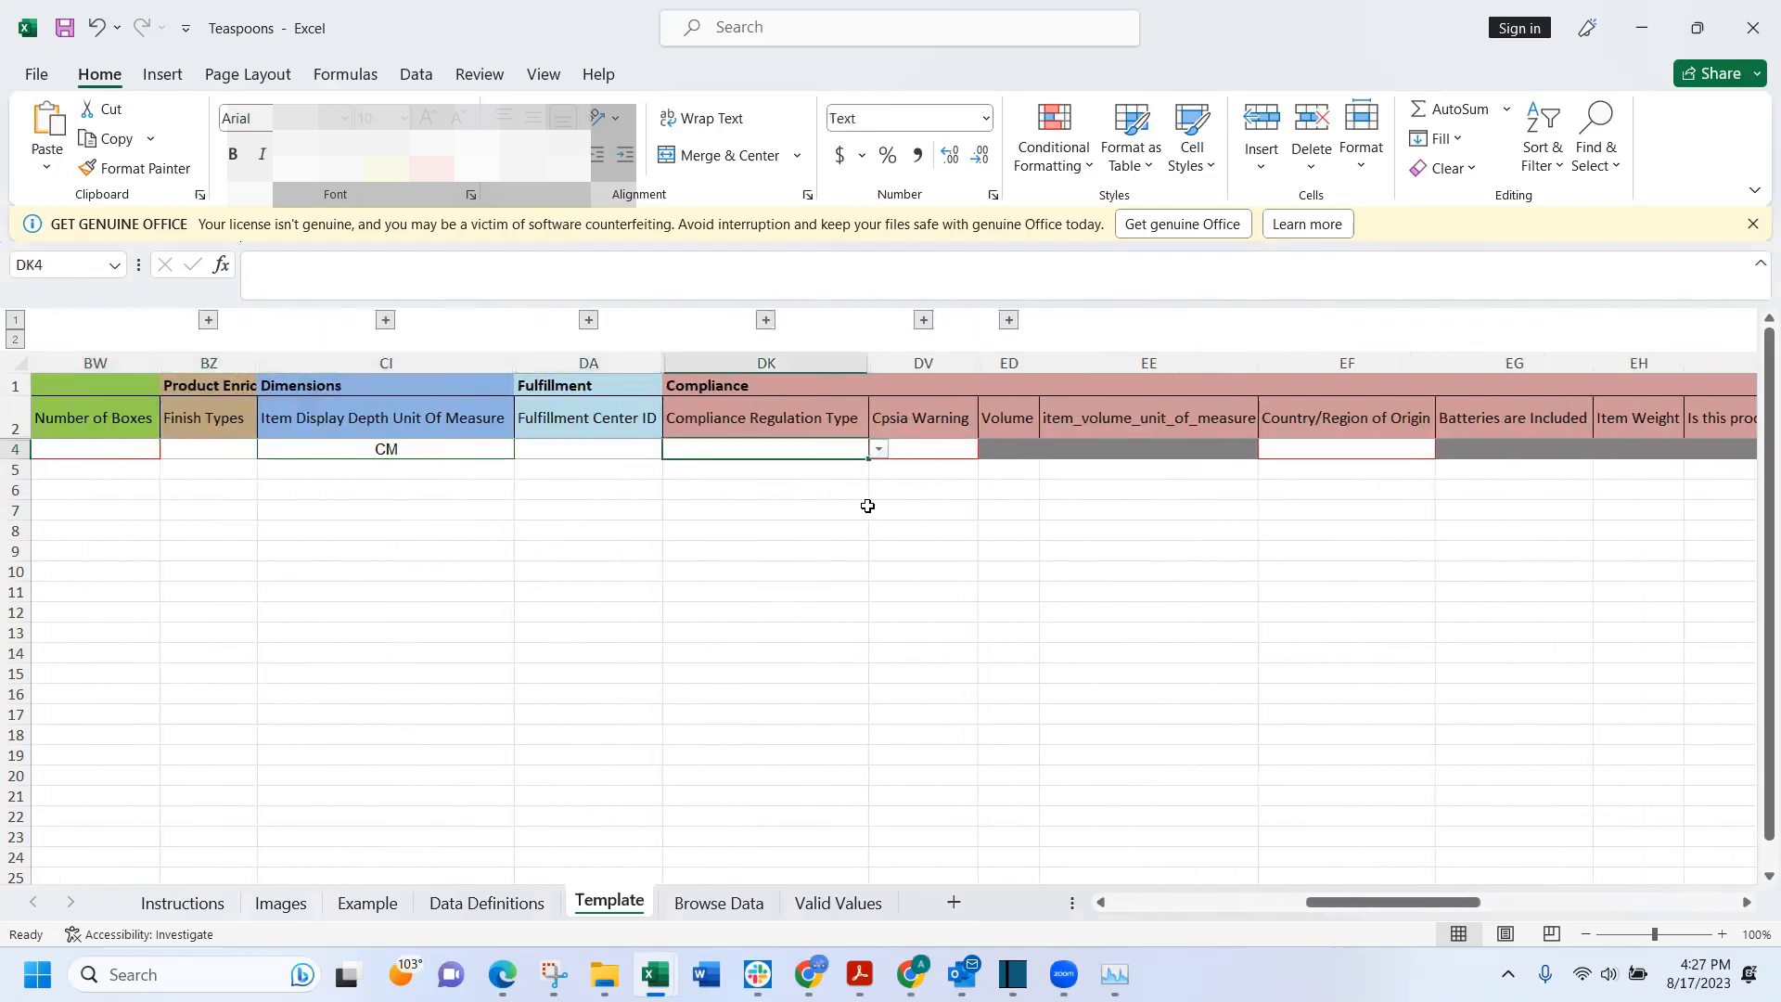
key(Right)
key(Right)
key(Right)
key(Right)
key(Right)
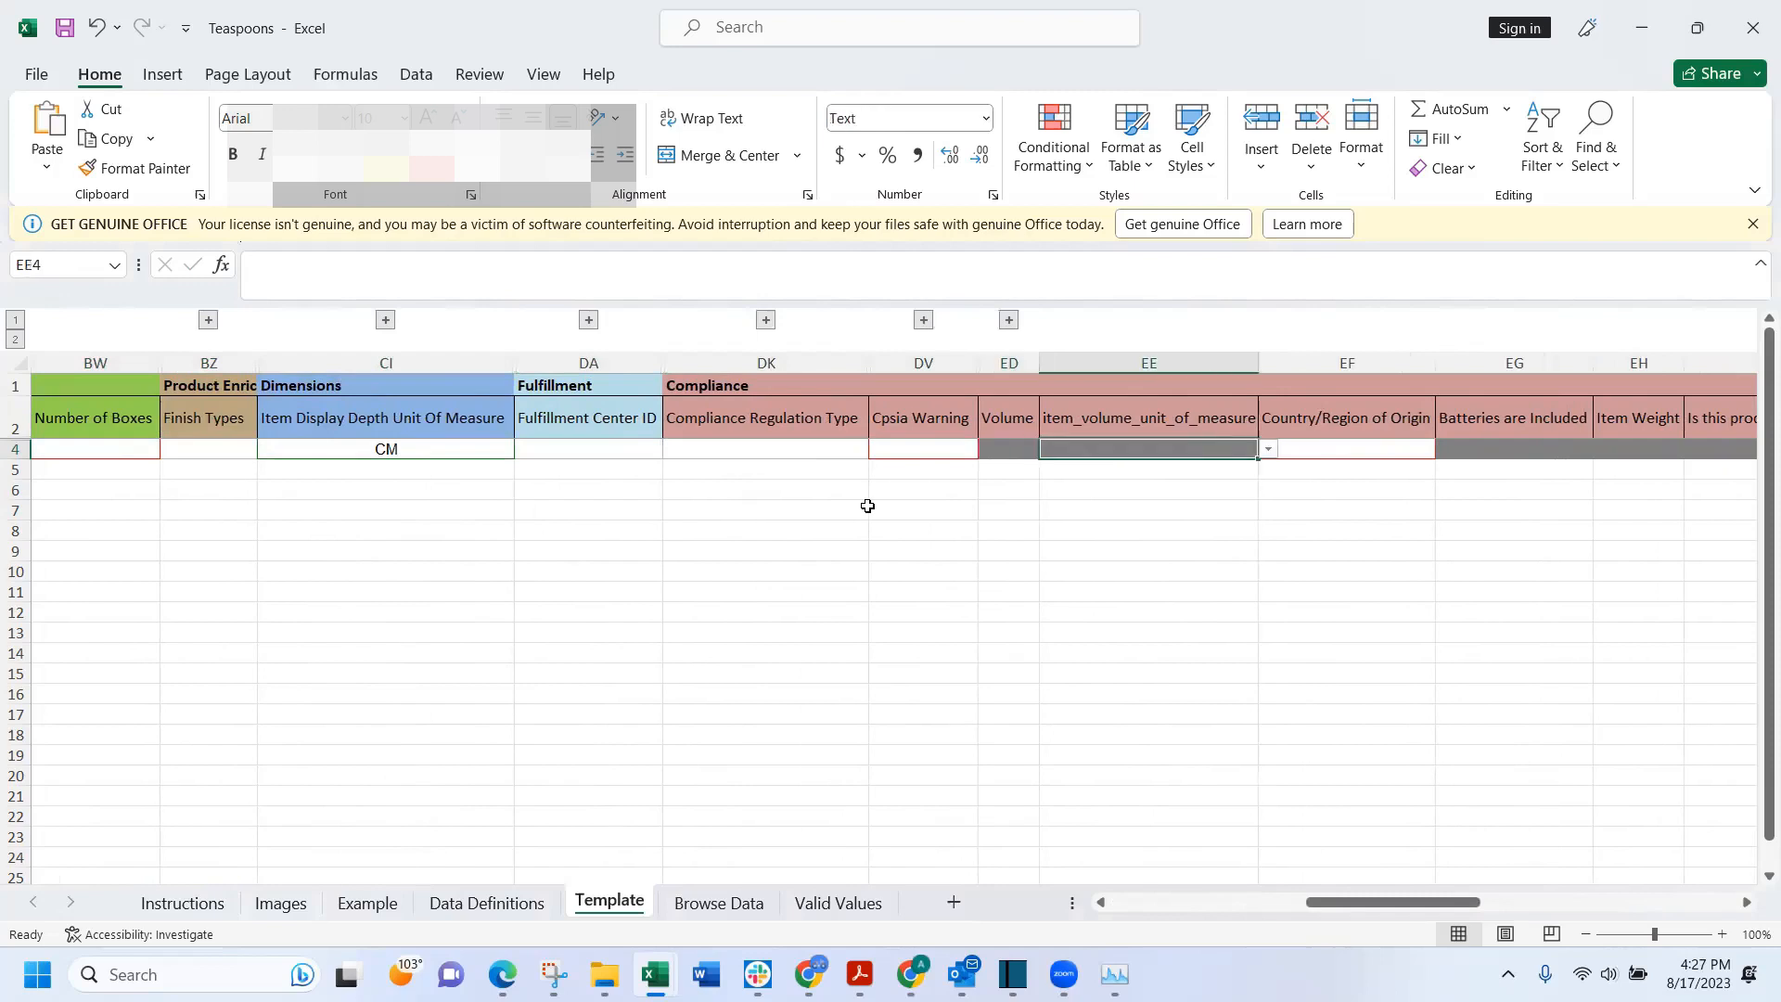
key(Right)
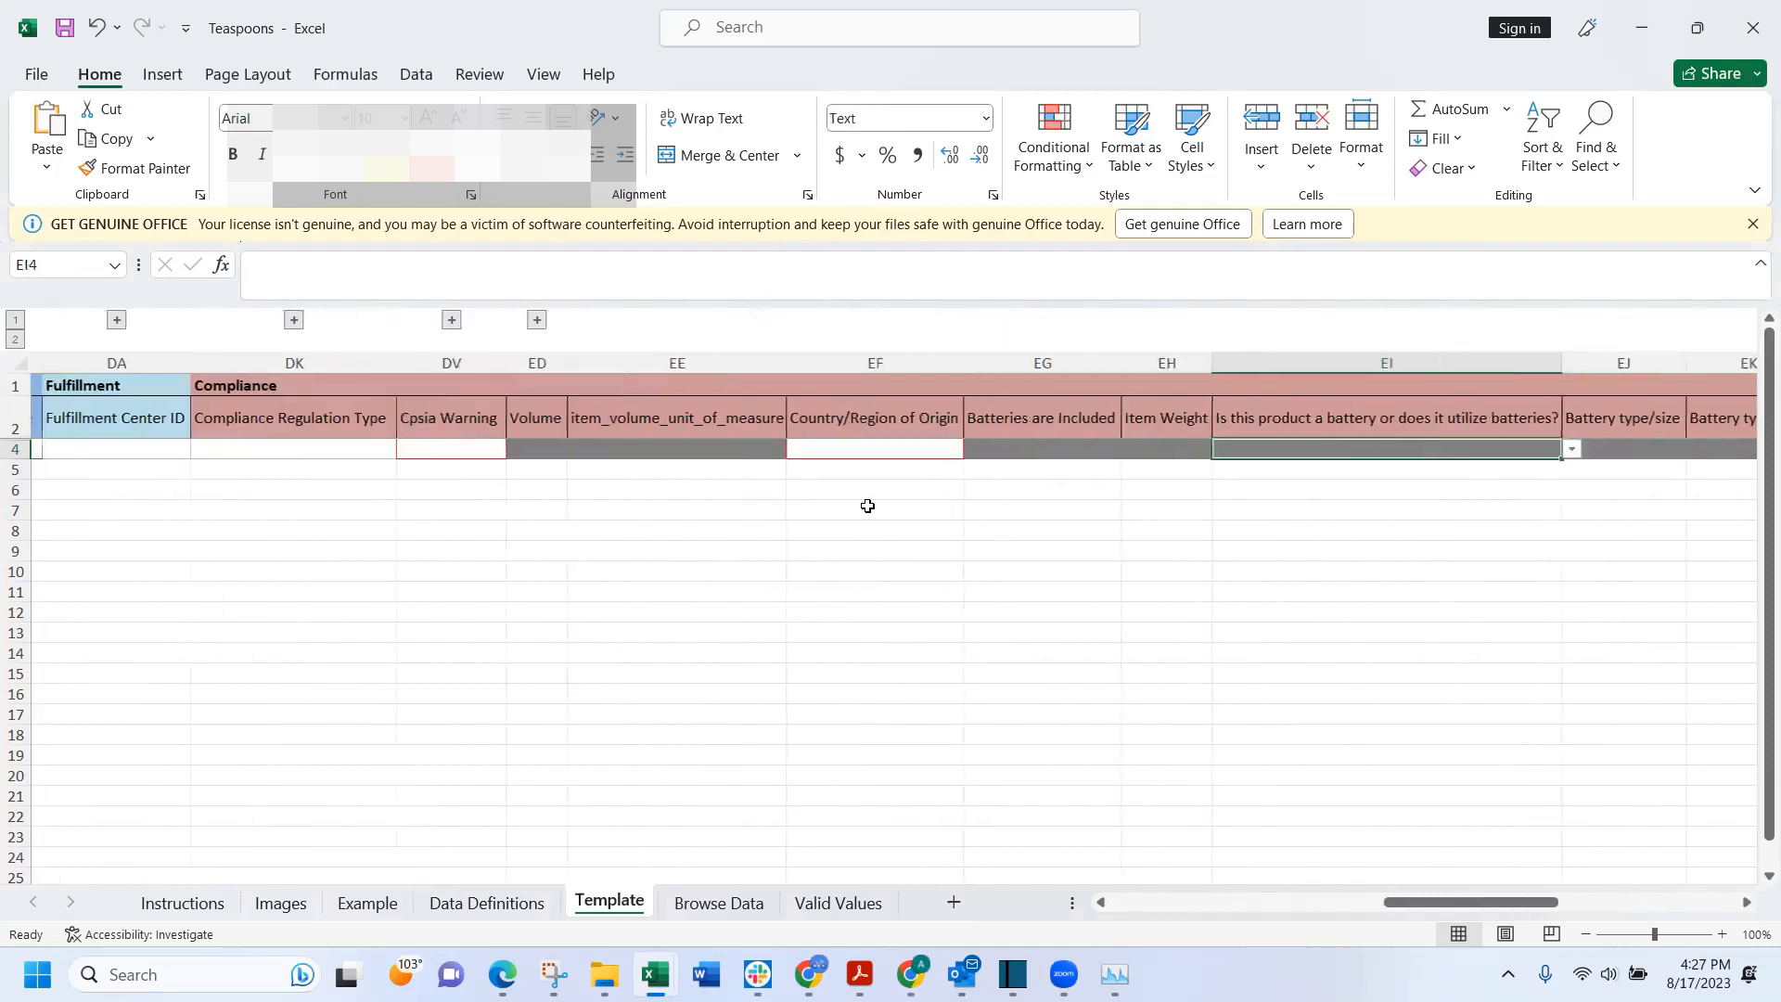
key(Left)
key(Left)
key(Left)
key(Right)
key(Right)
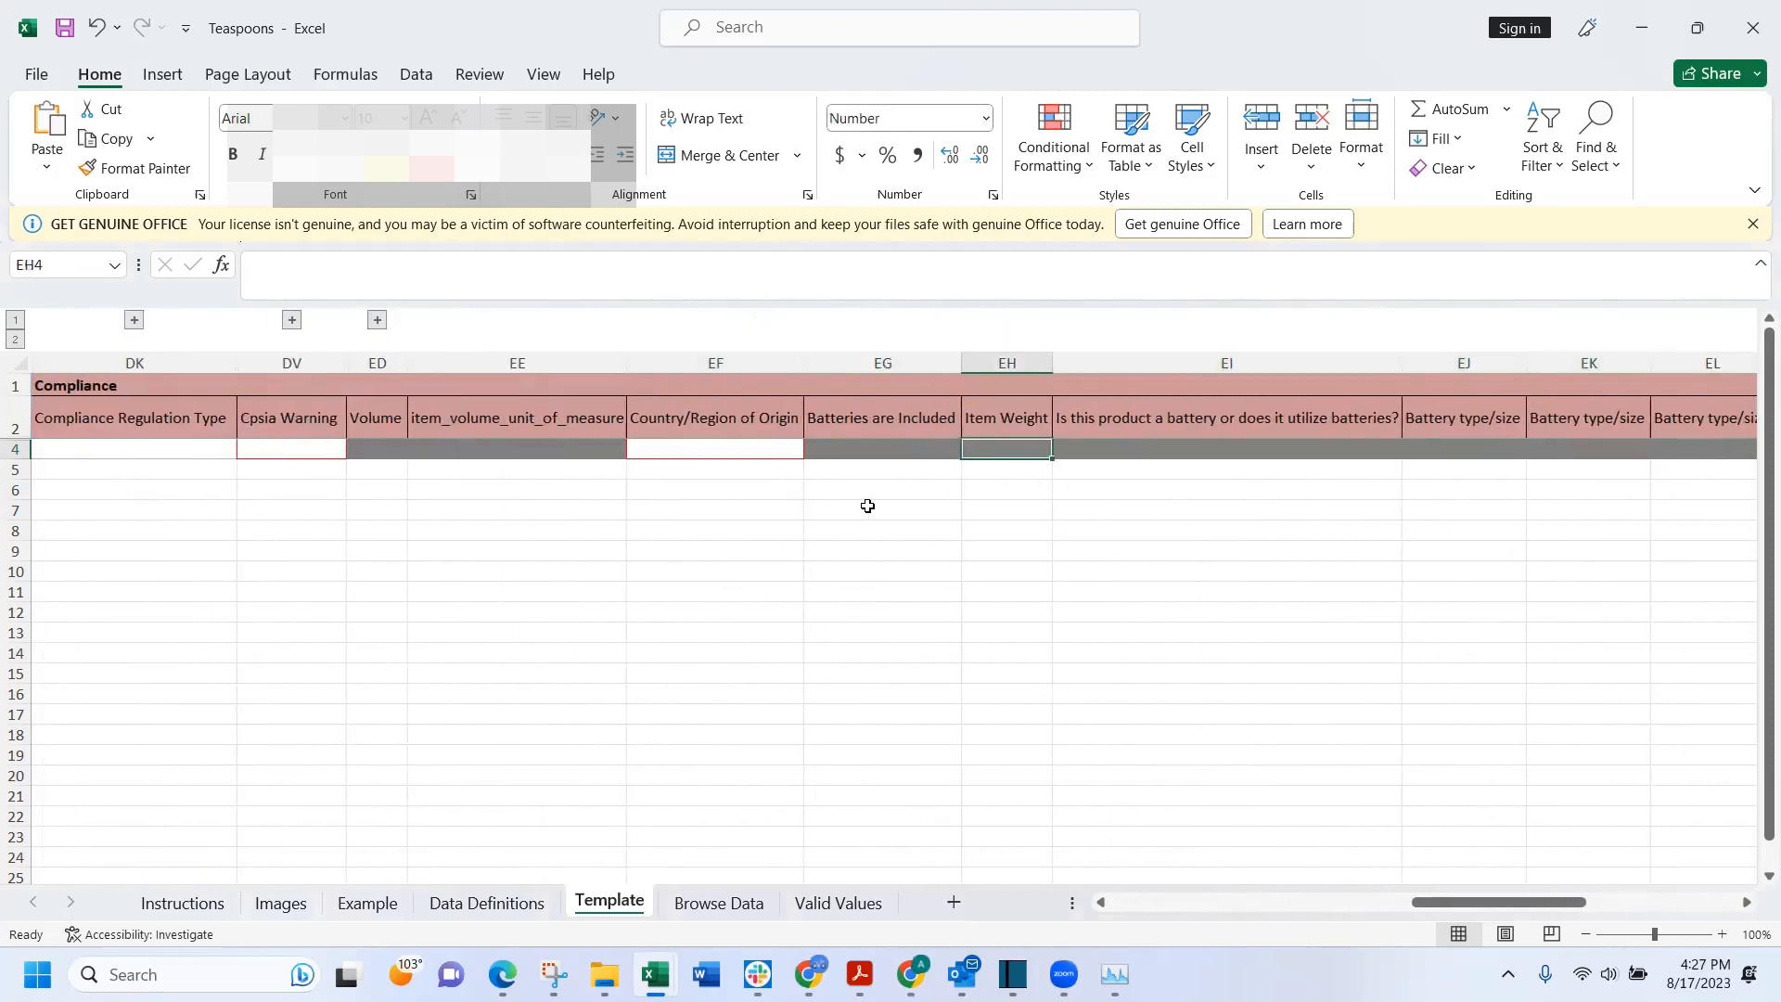
- Examine the row 4 fields around the Dimensions and Fulfillment sections, including Number of Boxes and Fulfillment Center ID
key(Right)
key(Left)
key(Left)
key(Left)
key(Left)
key(Left)
key(Left)
key(Left)
key(Left)
key(Left)
key(Left)
key(Left)
key(Right)
key(Right)
key(Right)
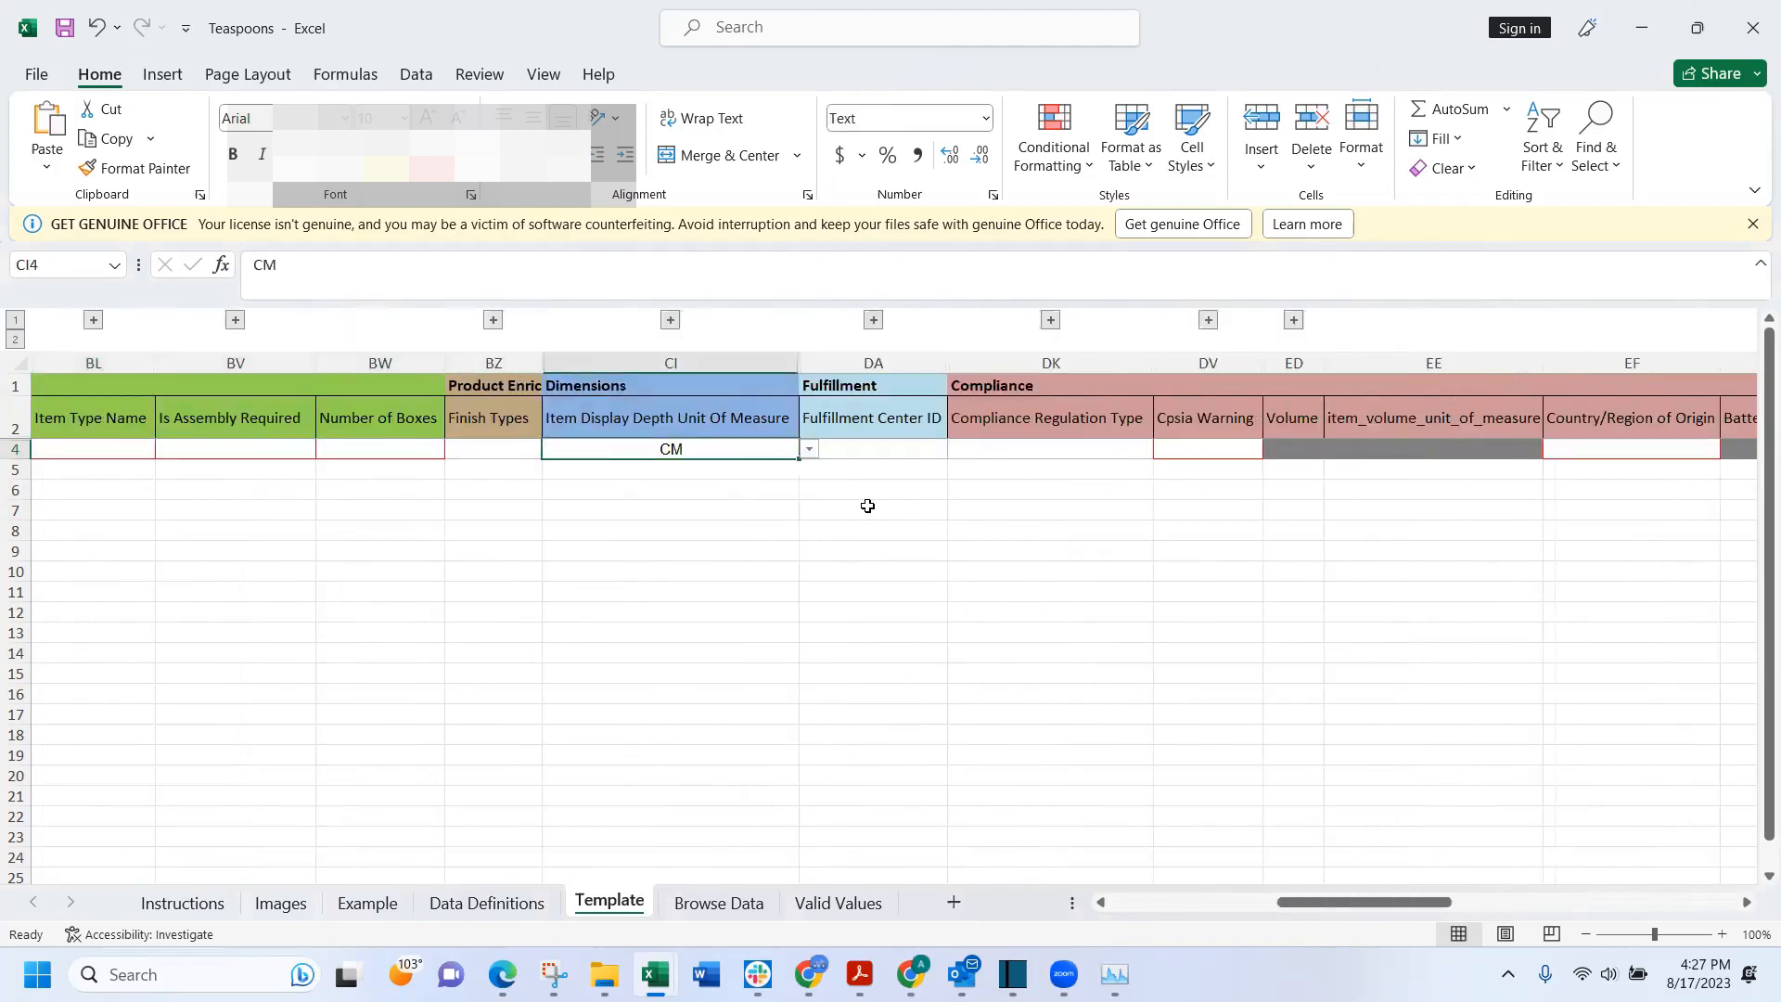
key(Right)
key(Left)
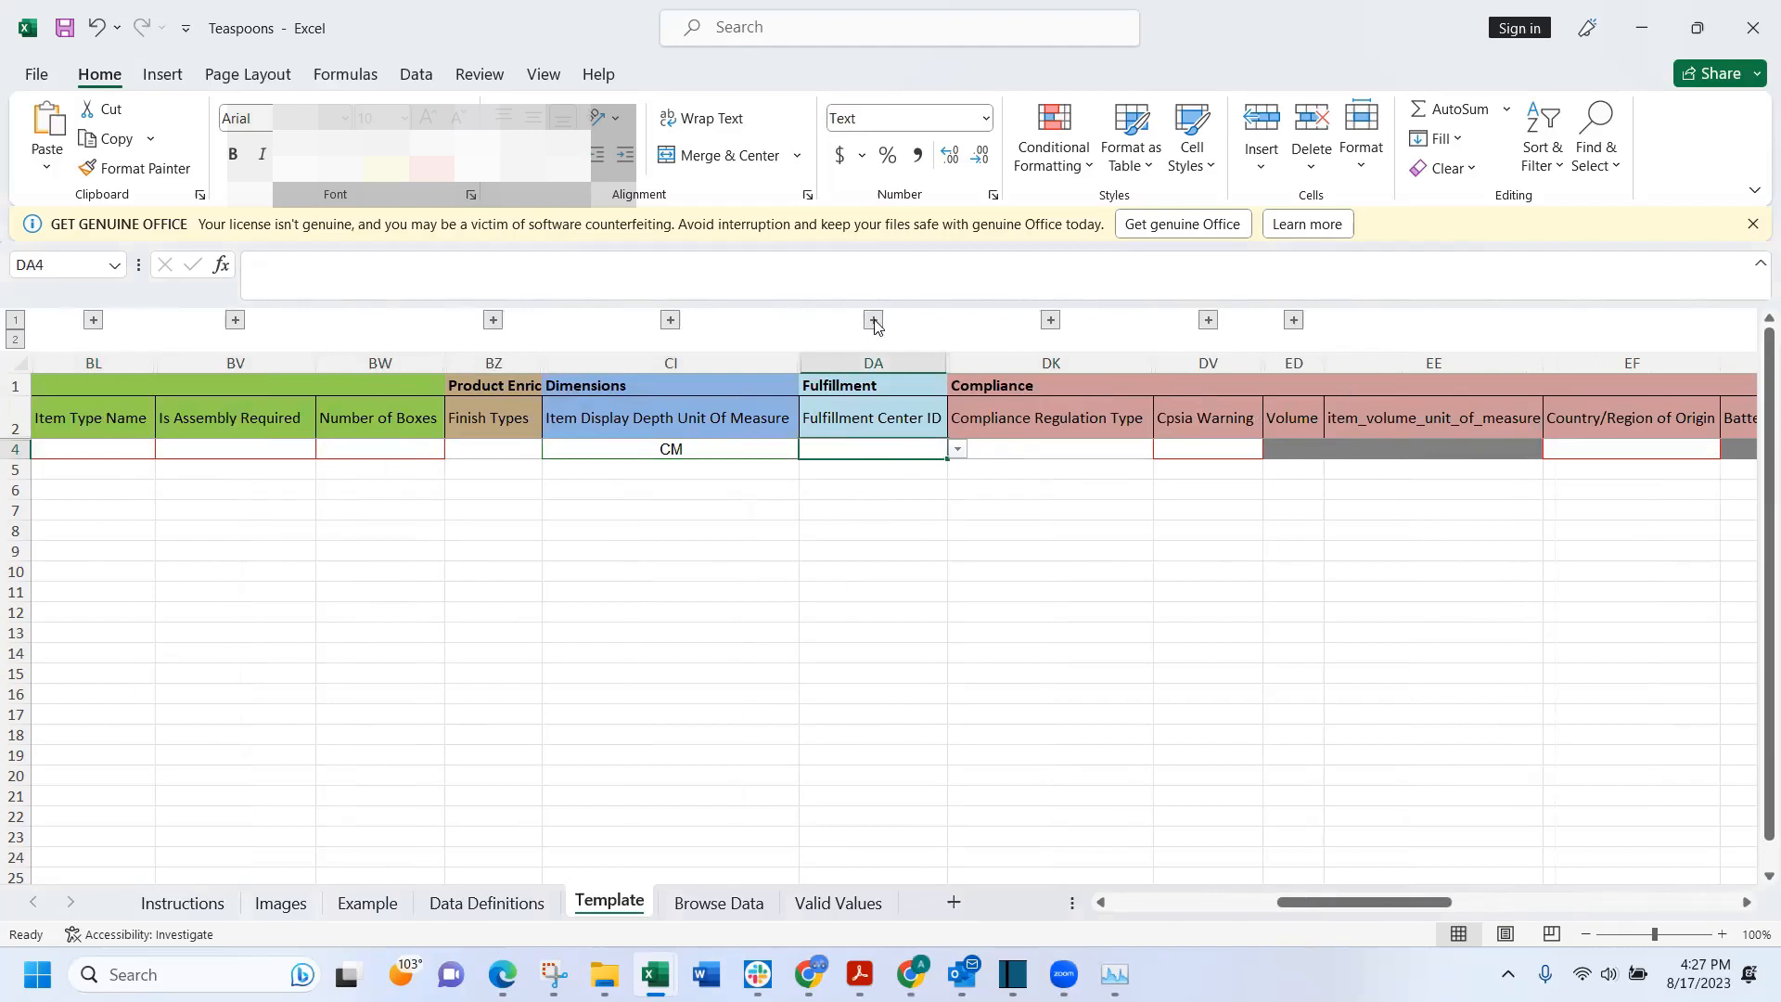
key(Left)
key(Left)
key(Left)
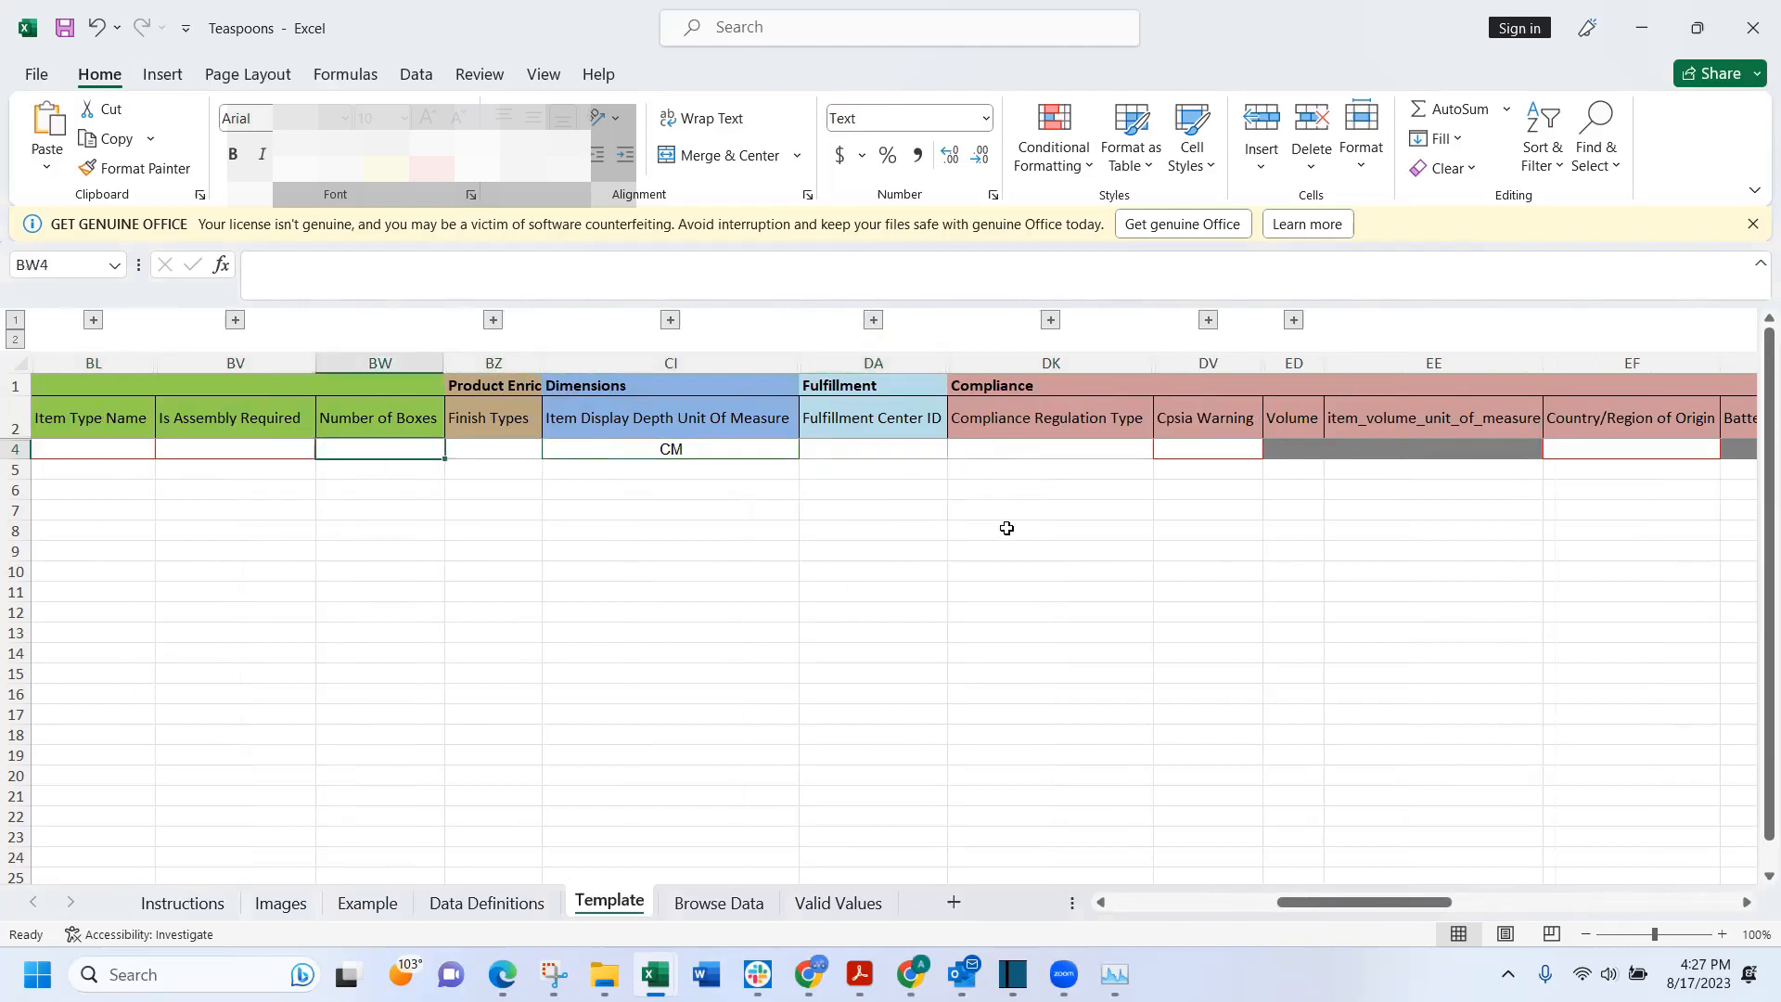
key(Right)
key(Right)
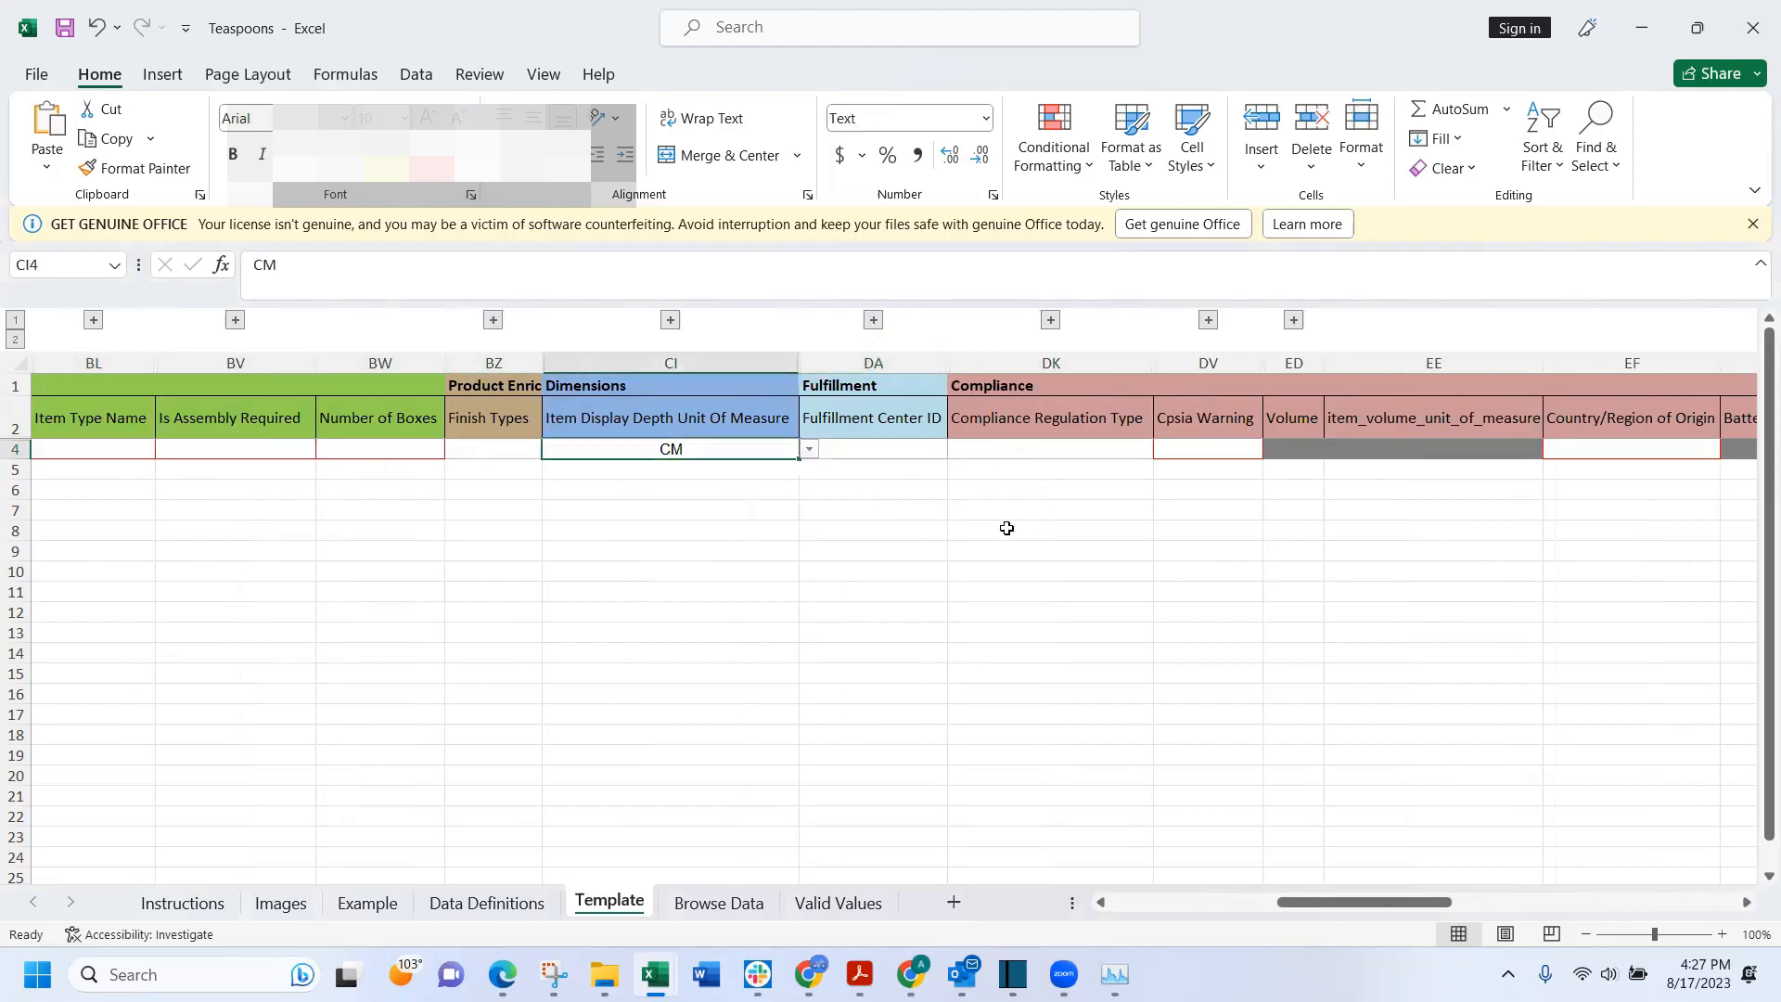
- Expand the hidden Dimensions columns before Fulfillment Center ID and widen the Item Height column to show its full heading
click(670, 320)
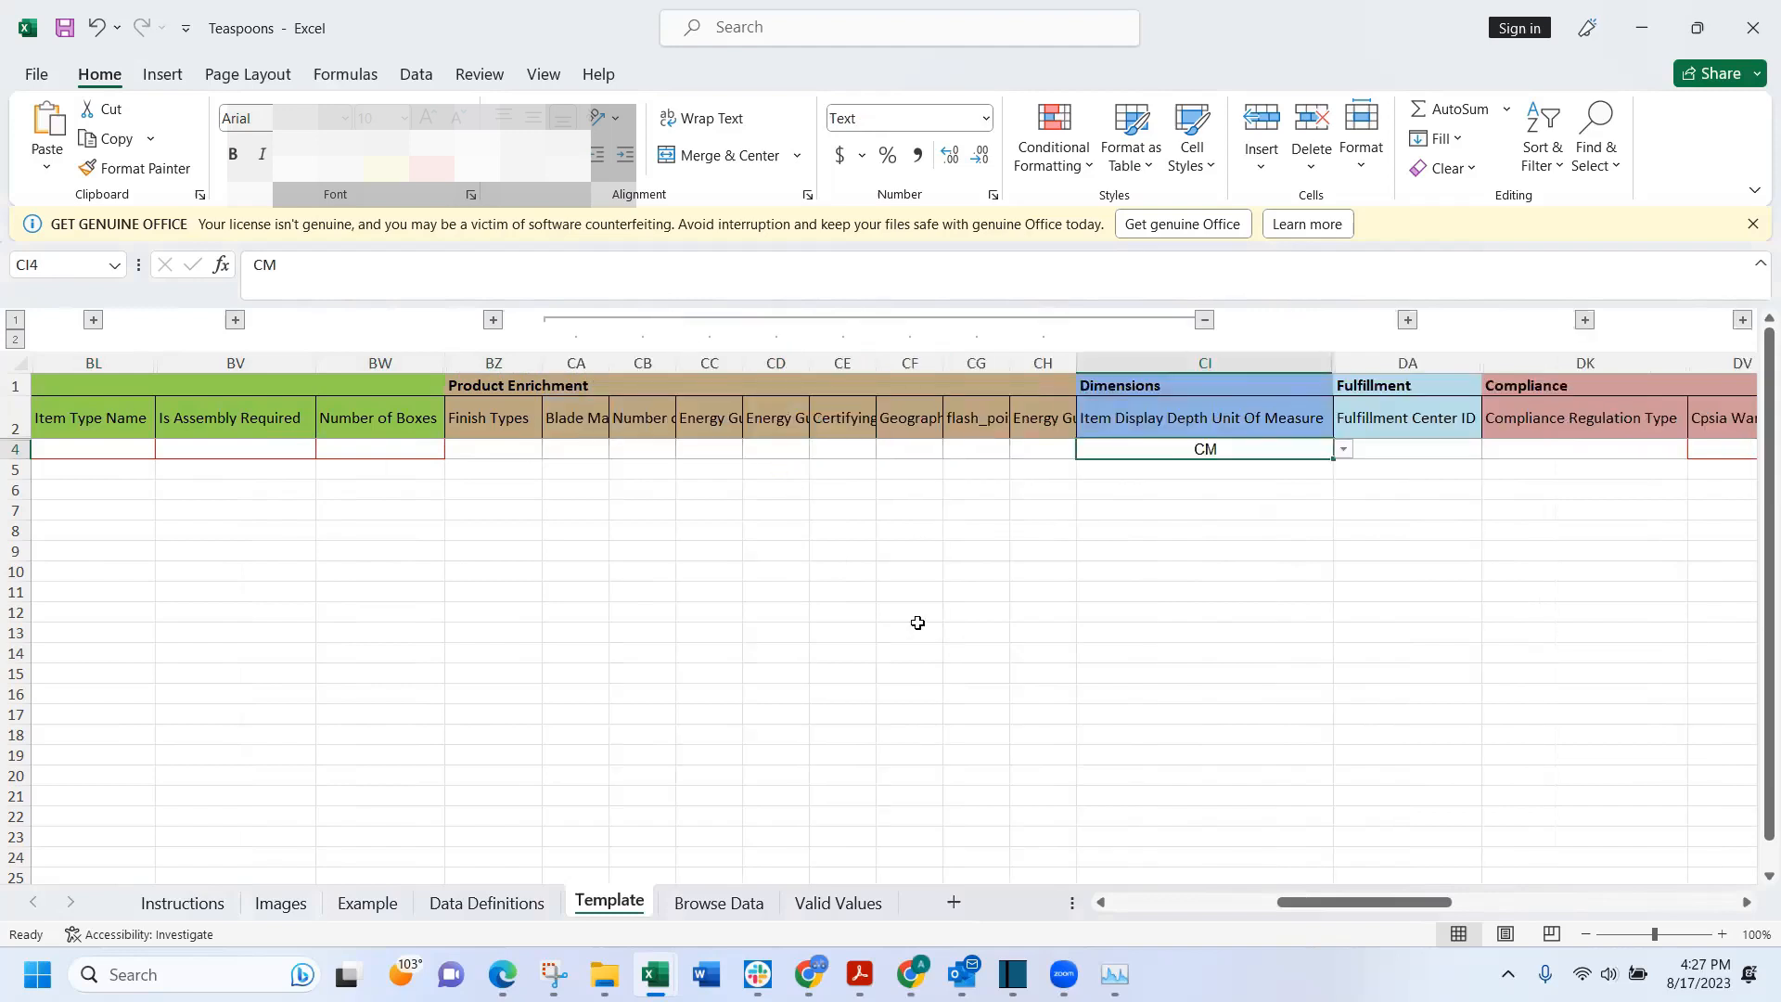
click(1204, 321)
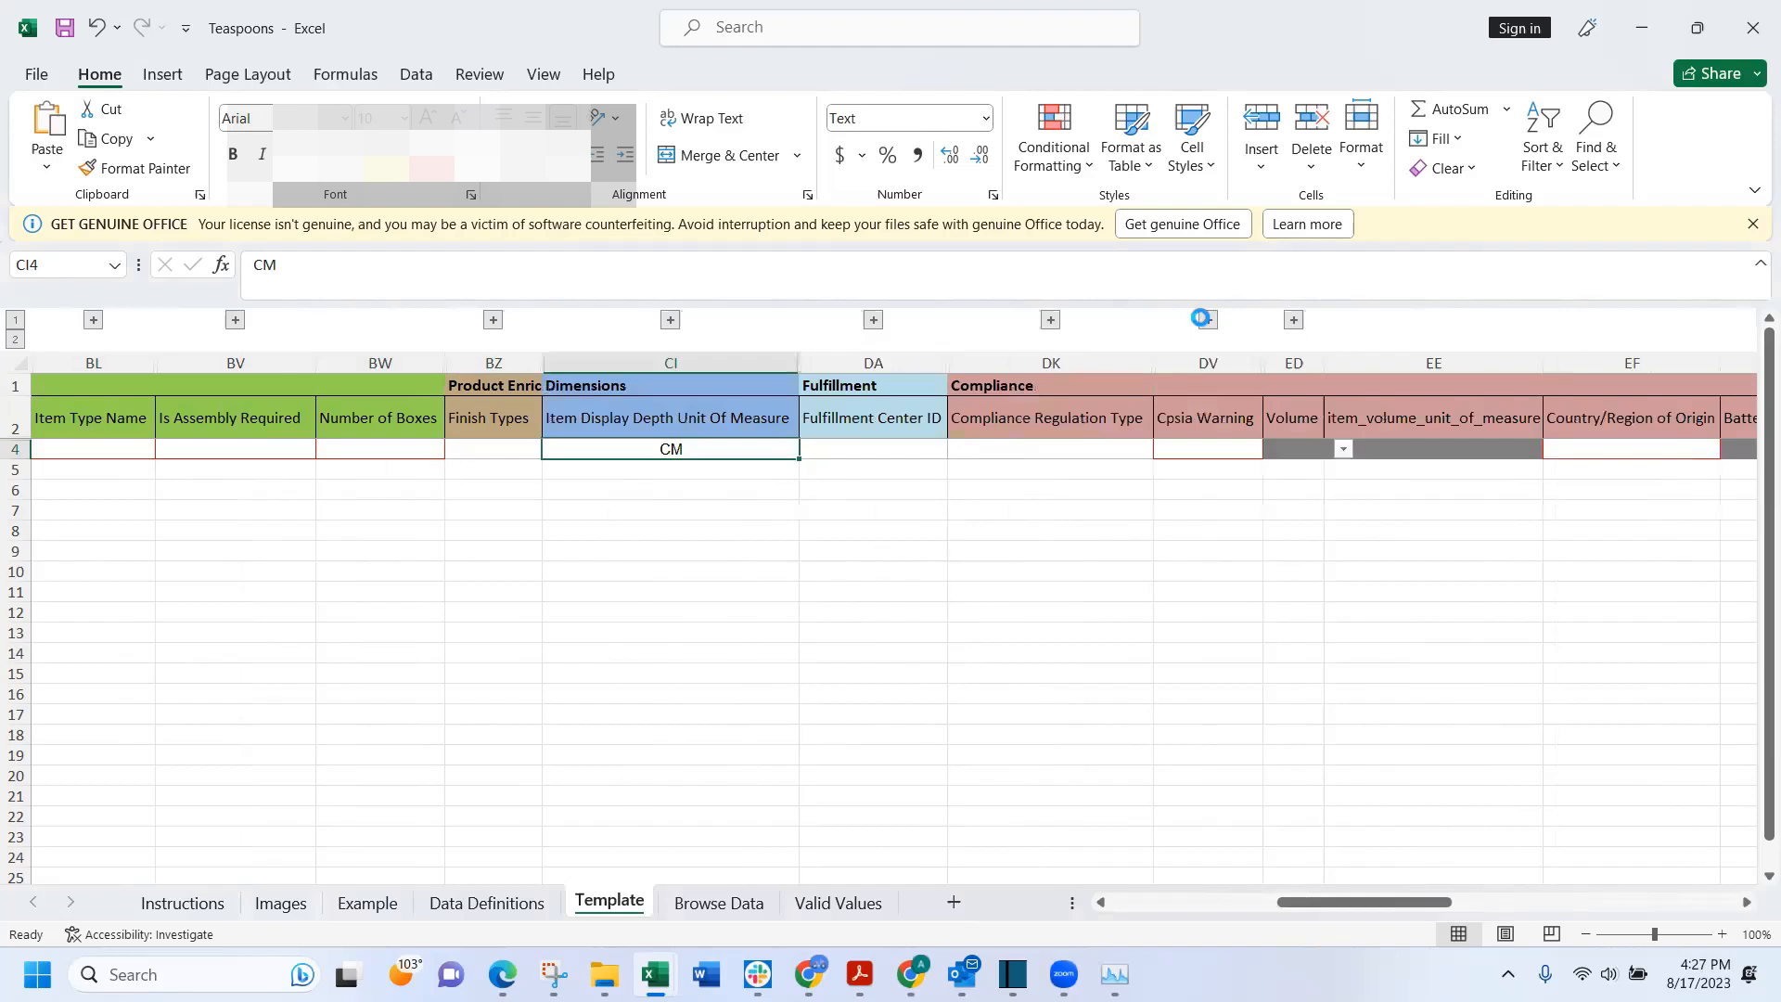
click(872, 323)
click(594, 590)
click(413, 452)
drag(517, 359, 548, 359)
- Set the Item Height to 20 and the Item Length to 10 in row 4
key(Tab)
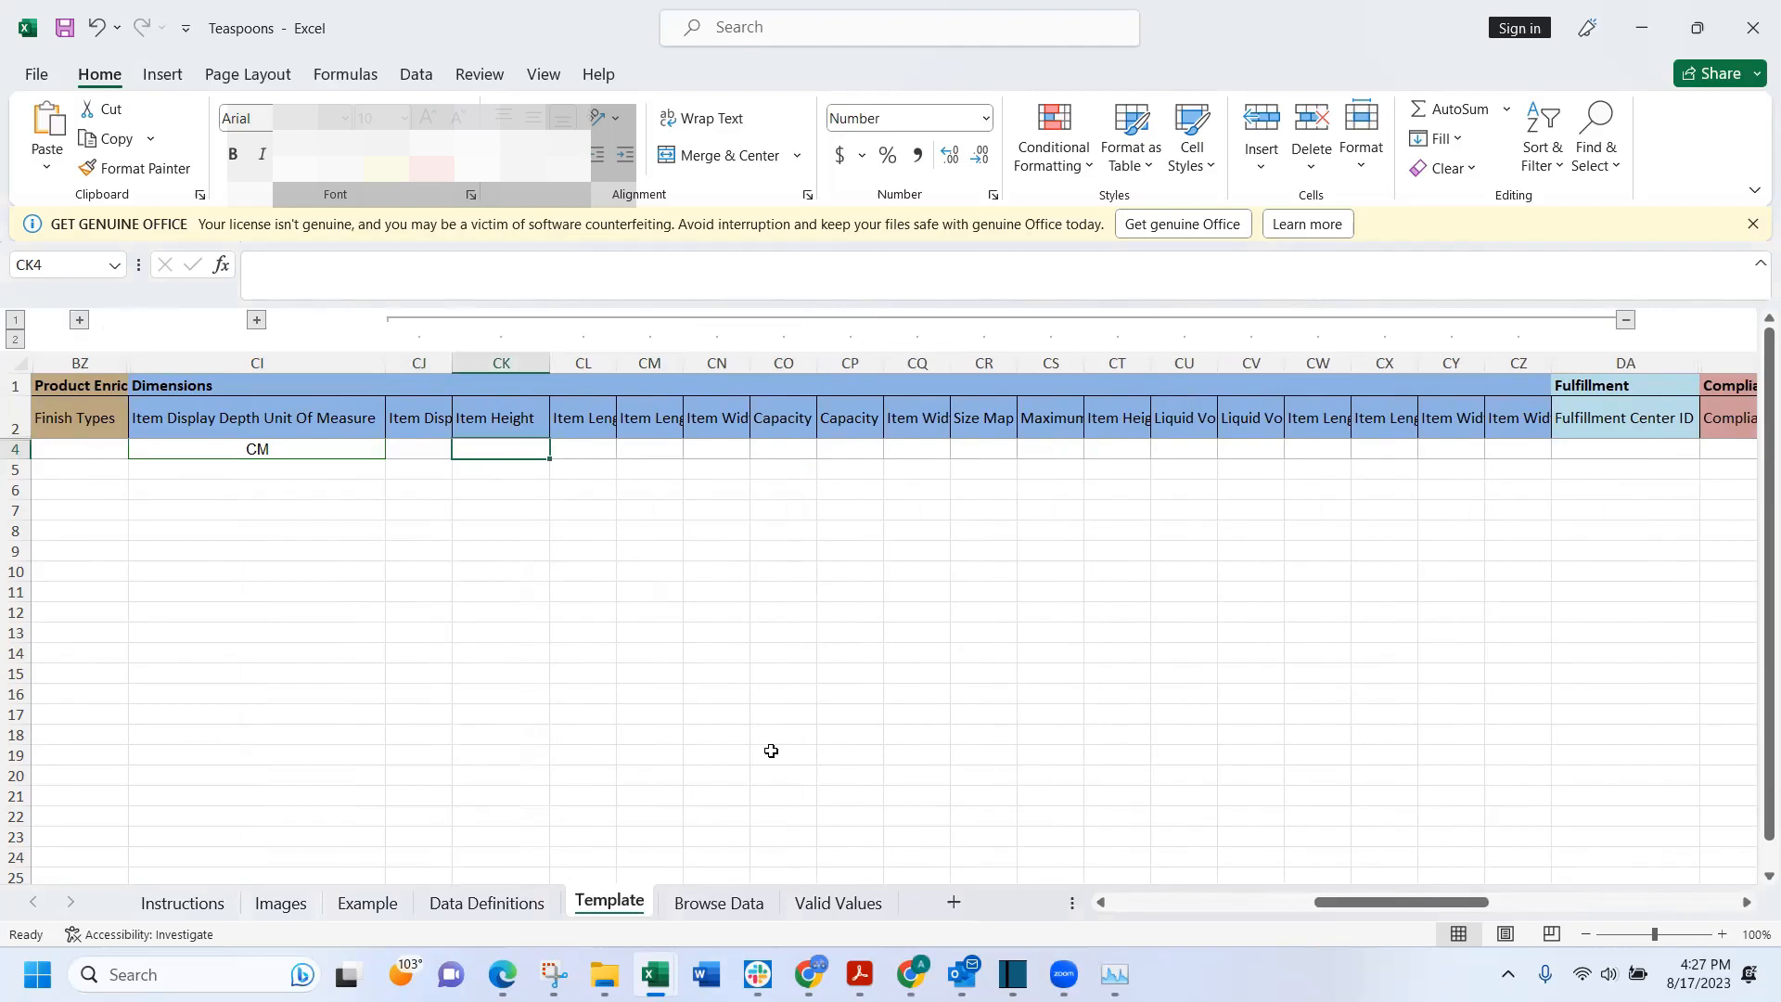
text(20)
key(Tab)
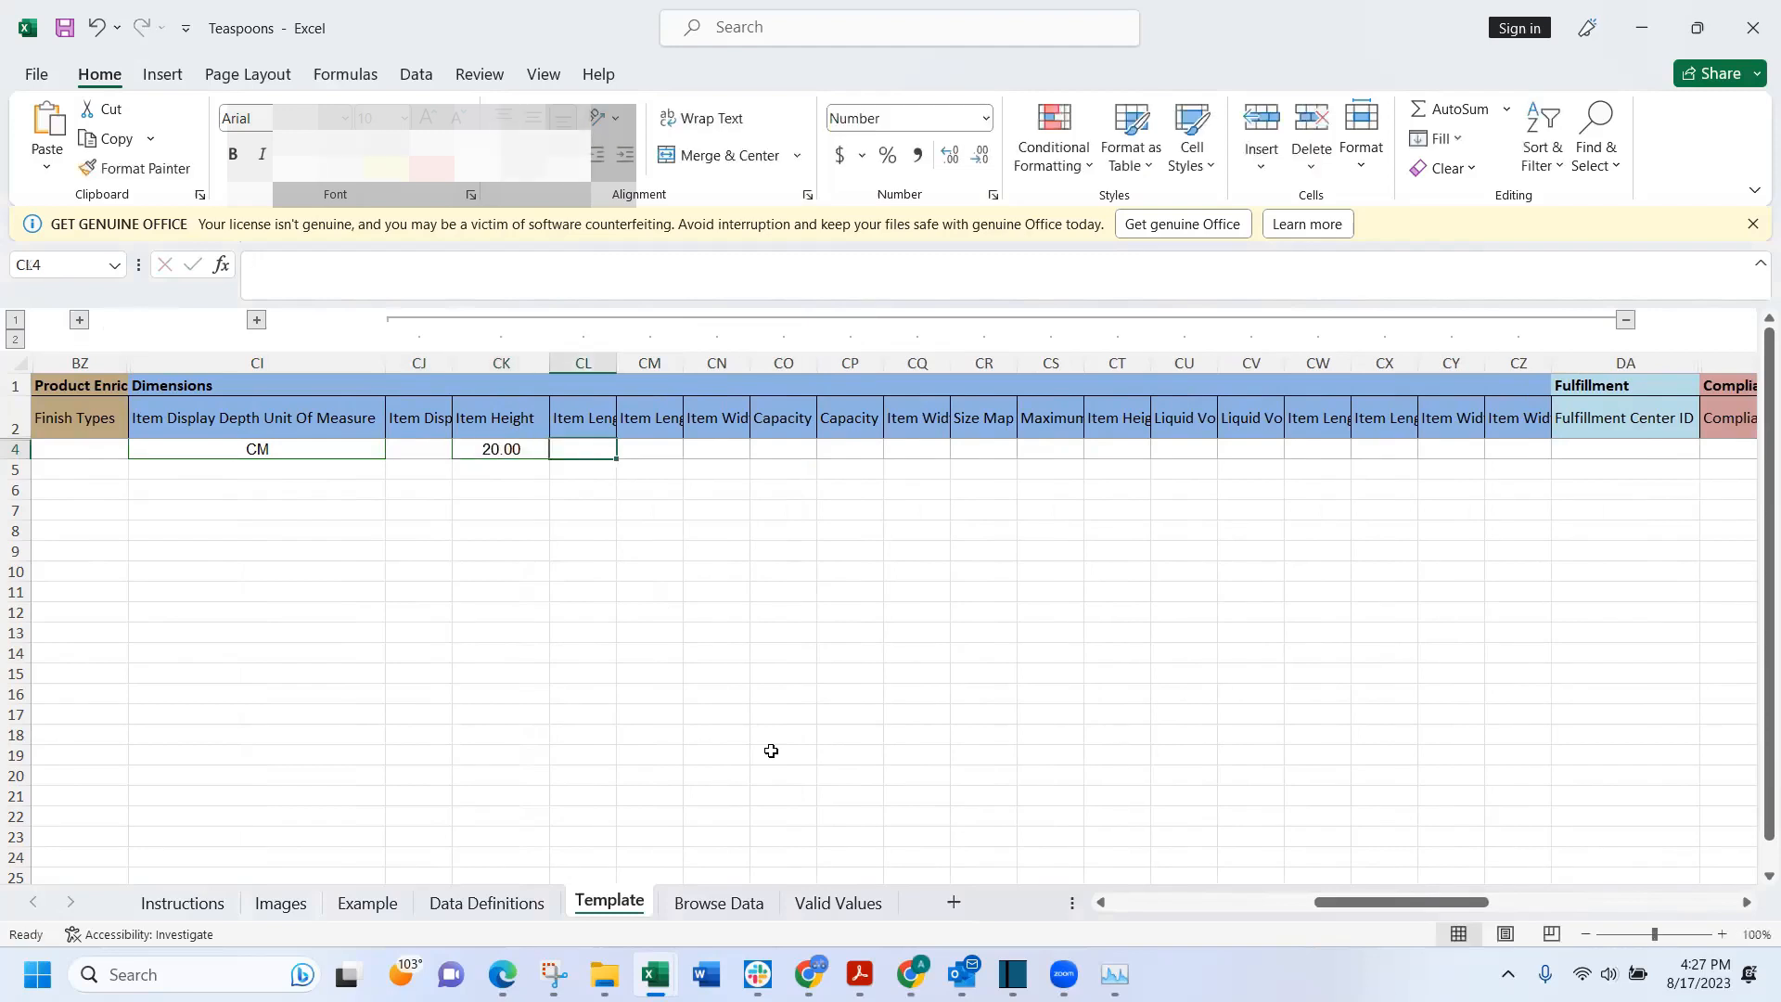
text(10)
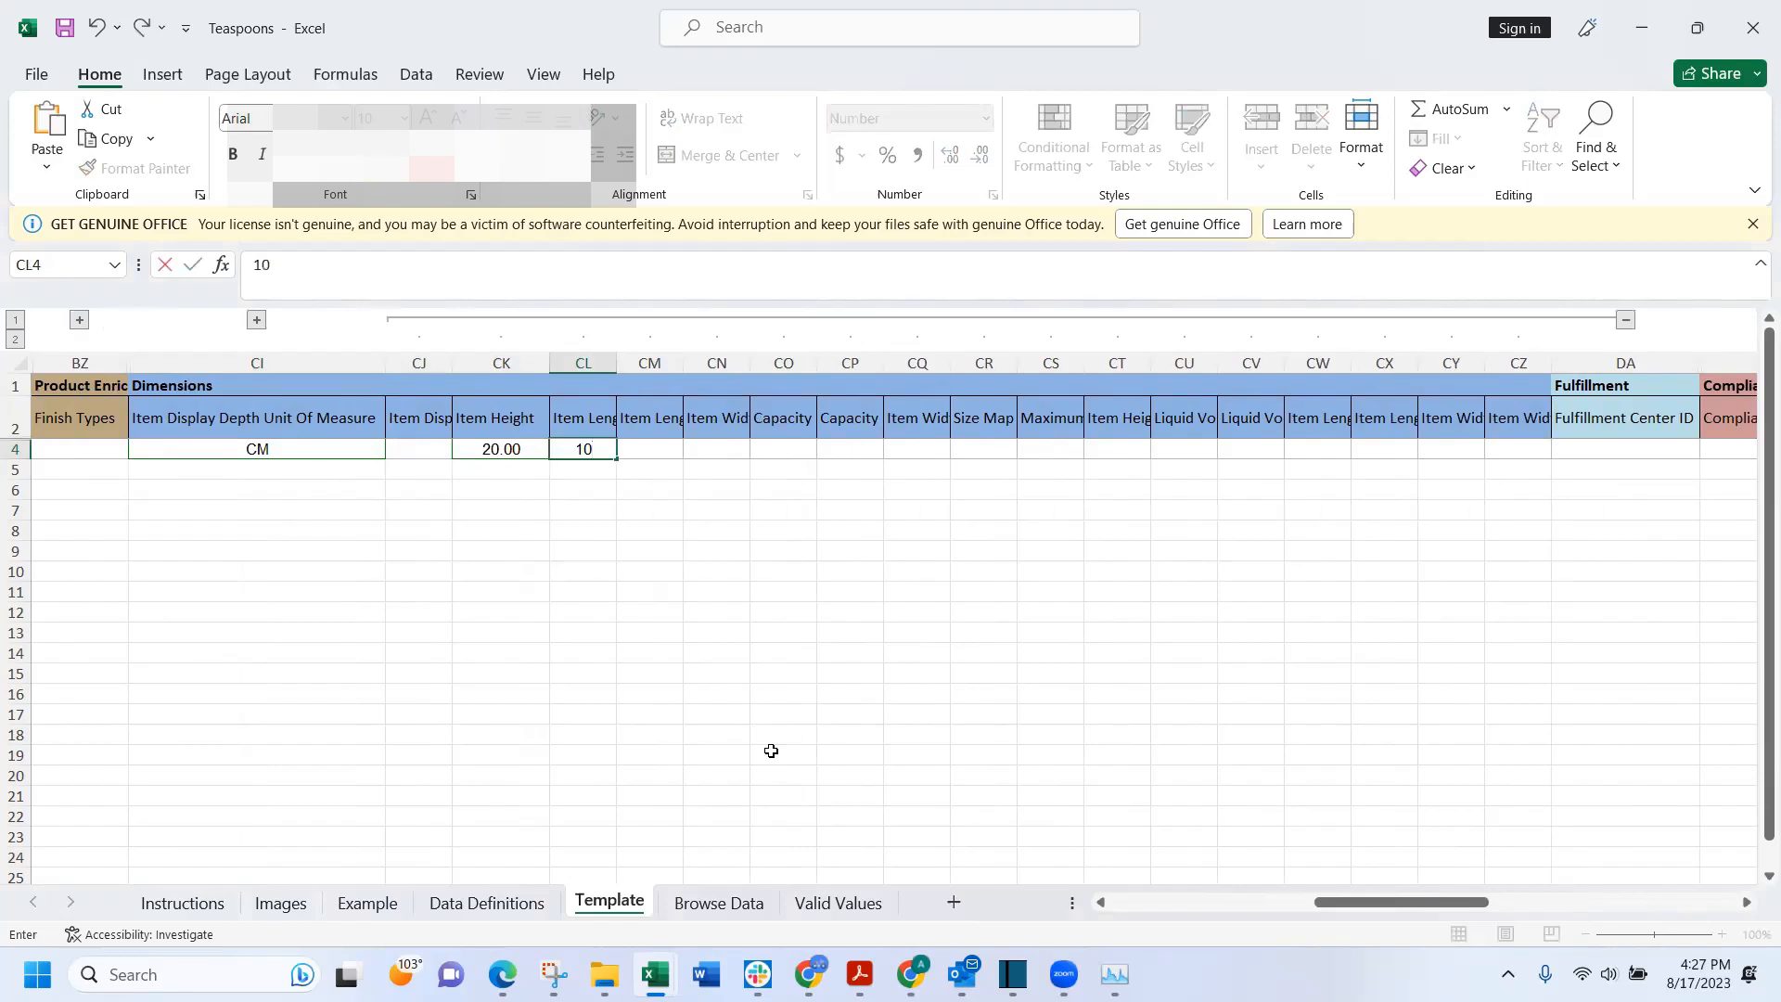
key(Tab)
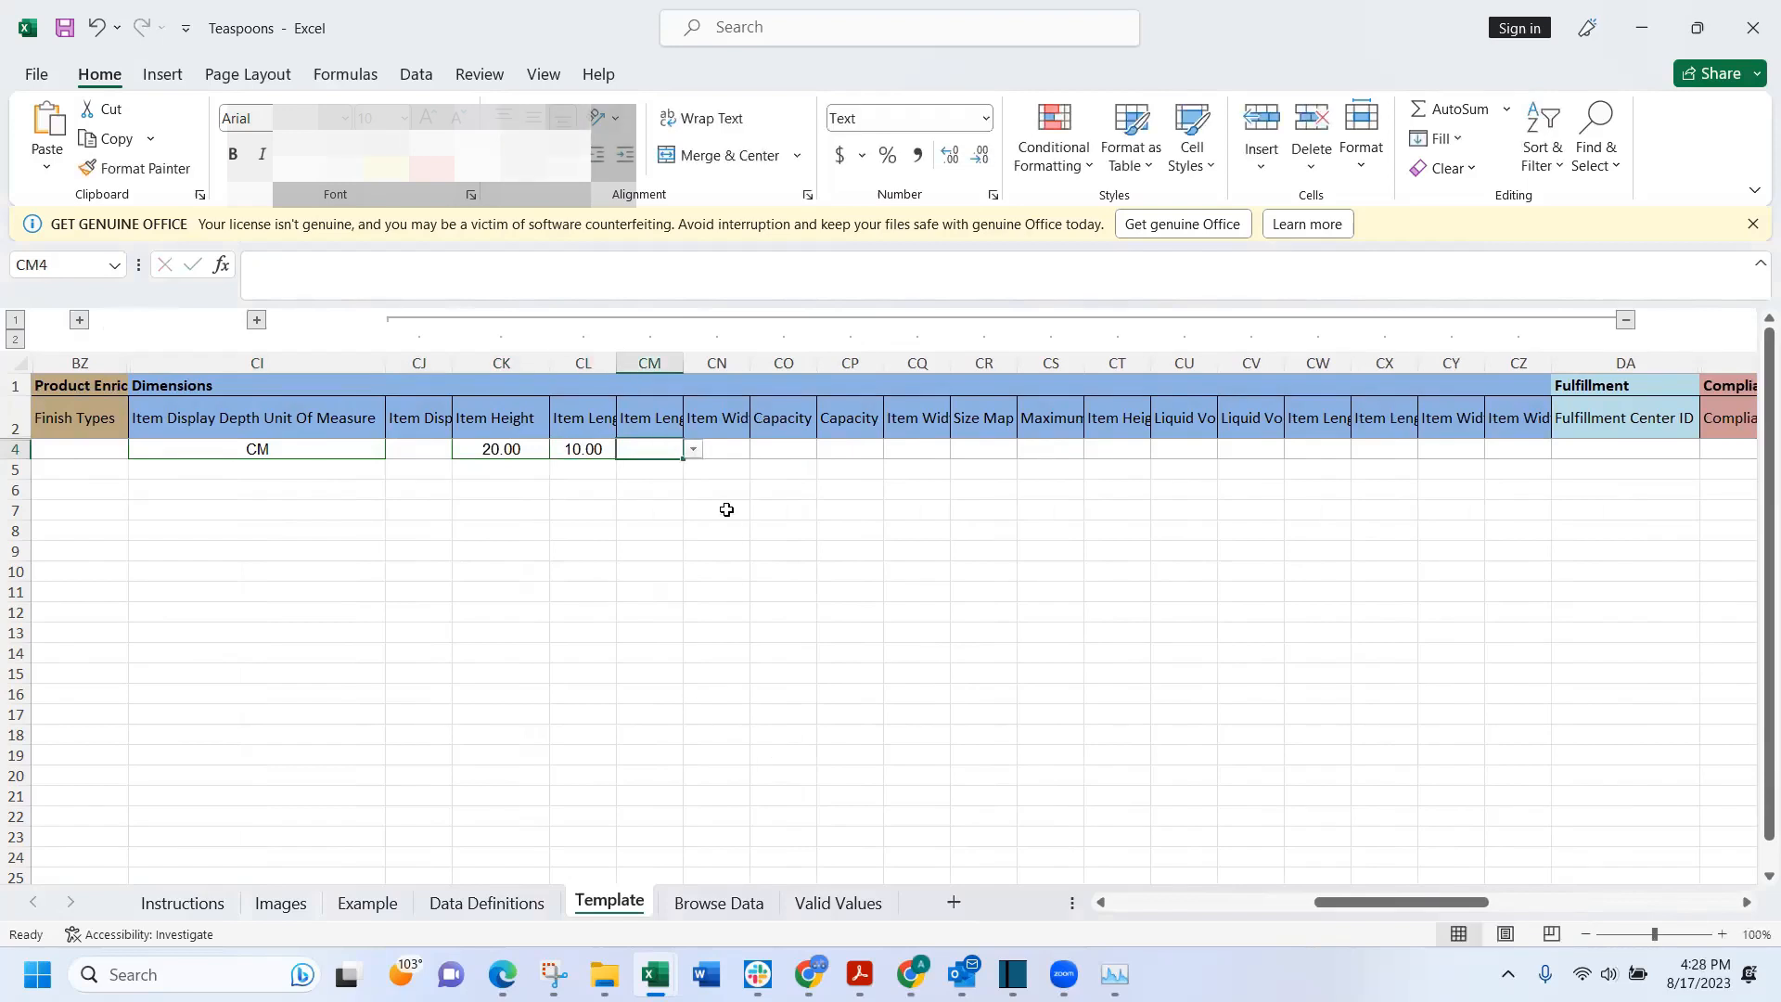
- Widen the item length columns and set the Item Length Unit Of Measure in row 4 to CM
drag(616, 364, 806, 351)
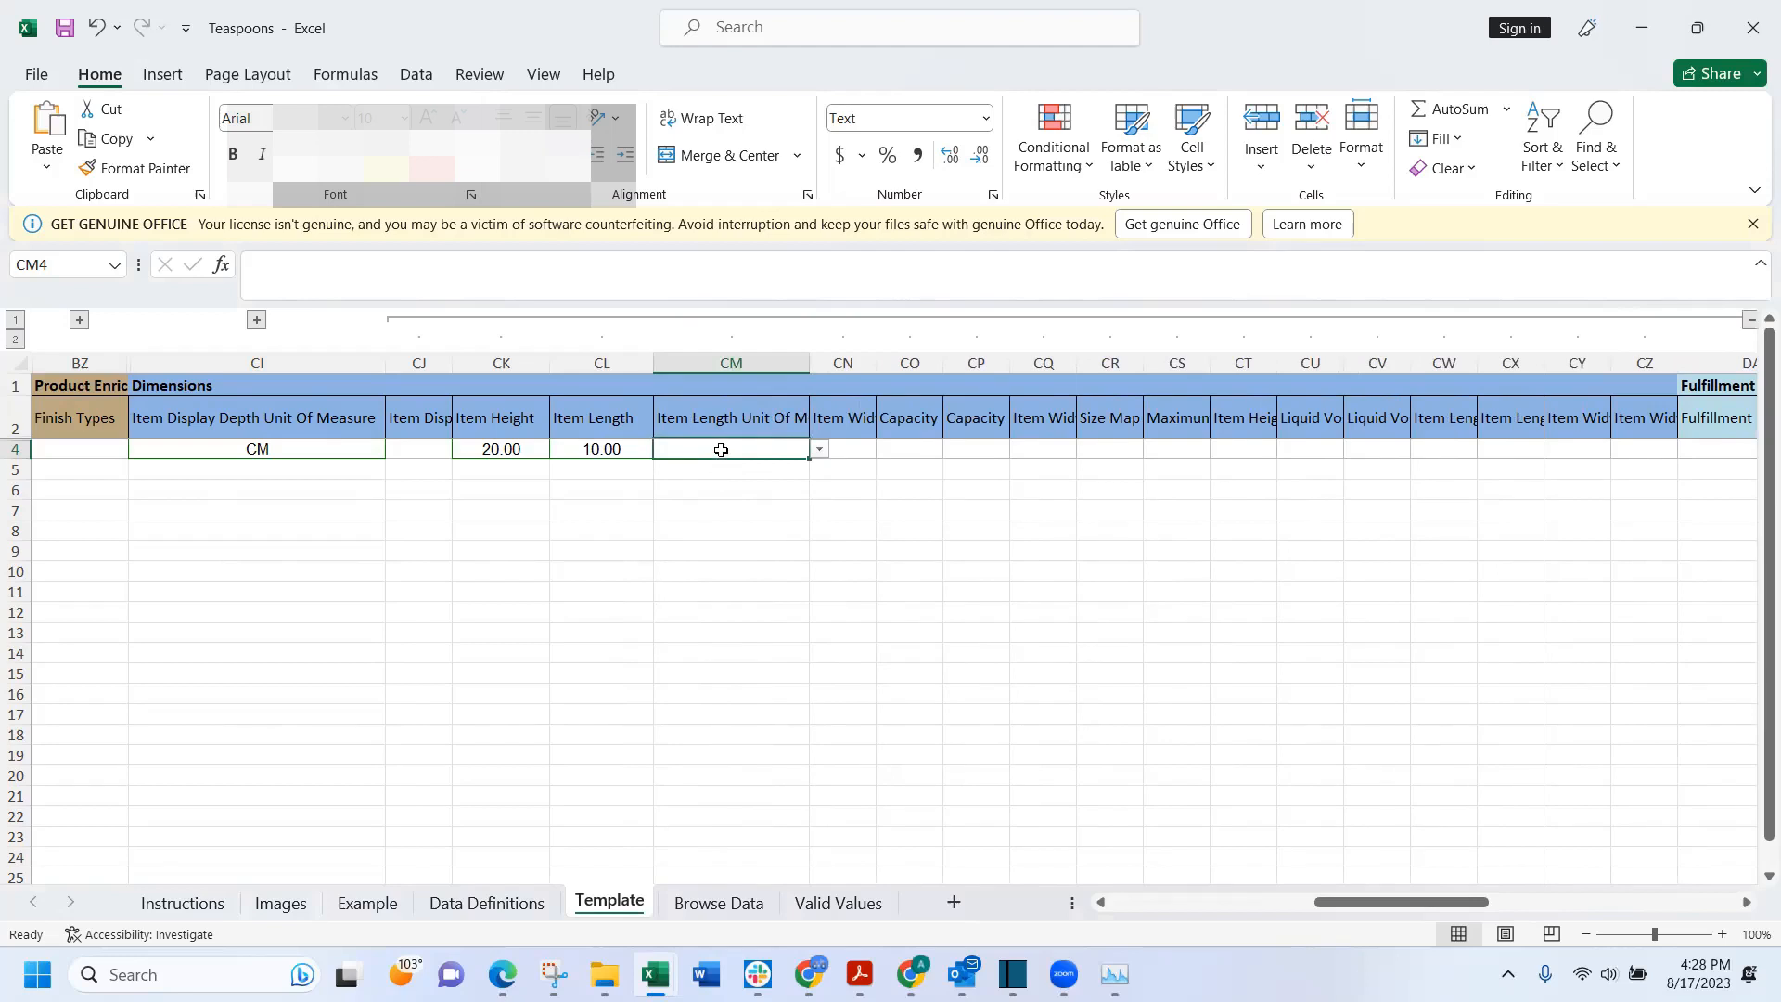
click(820, 450)
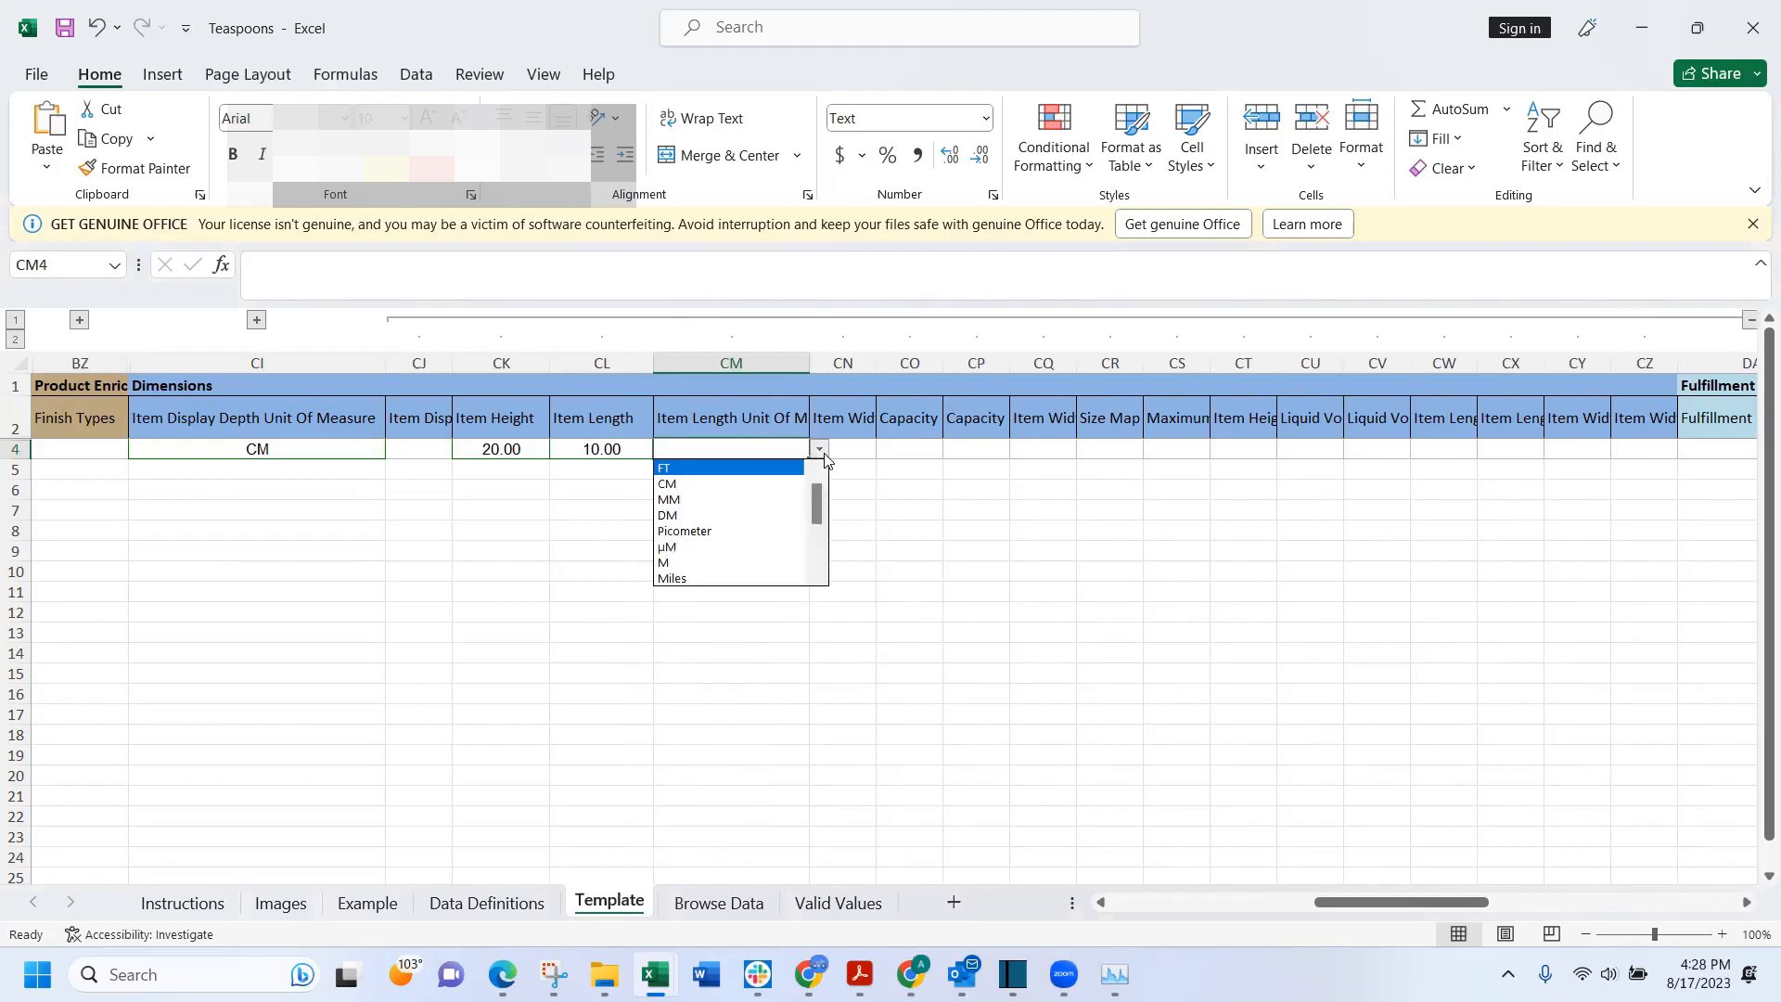
click(711, 484)
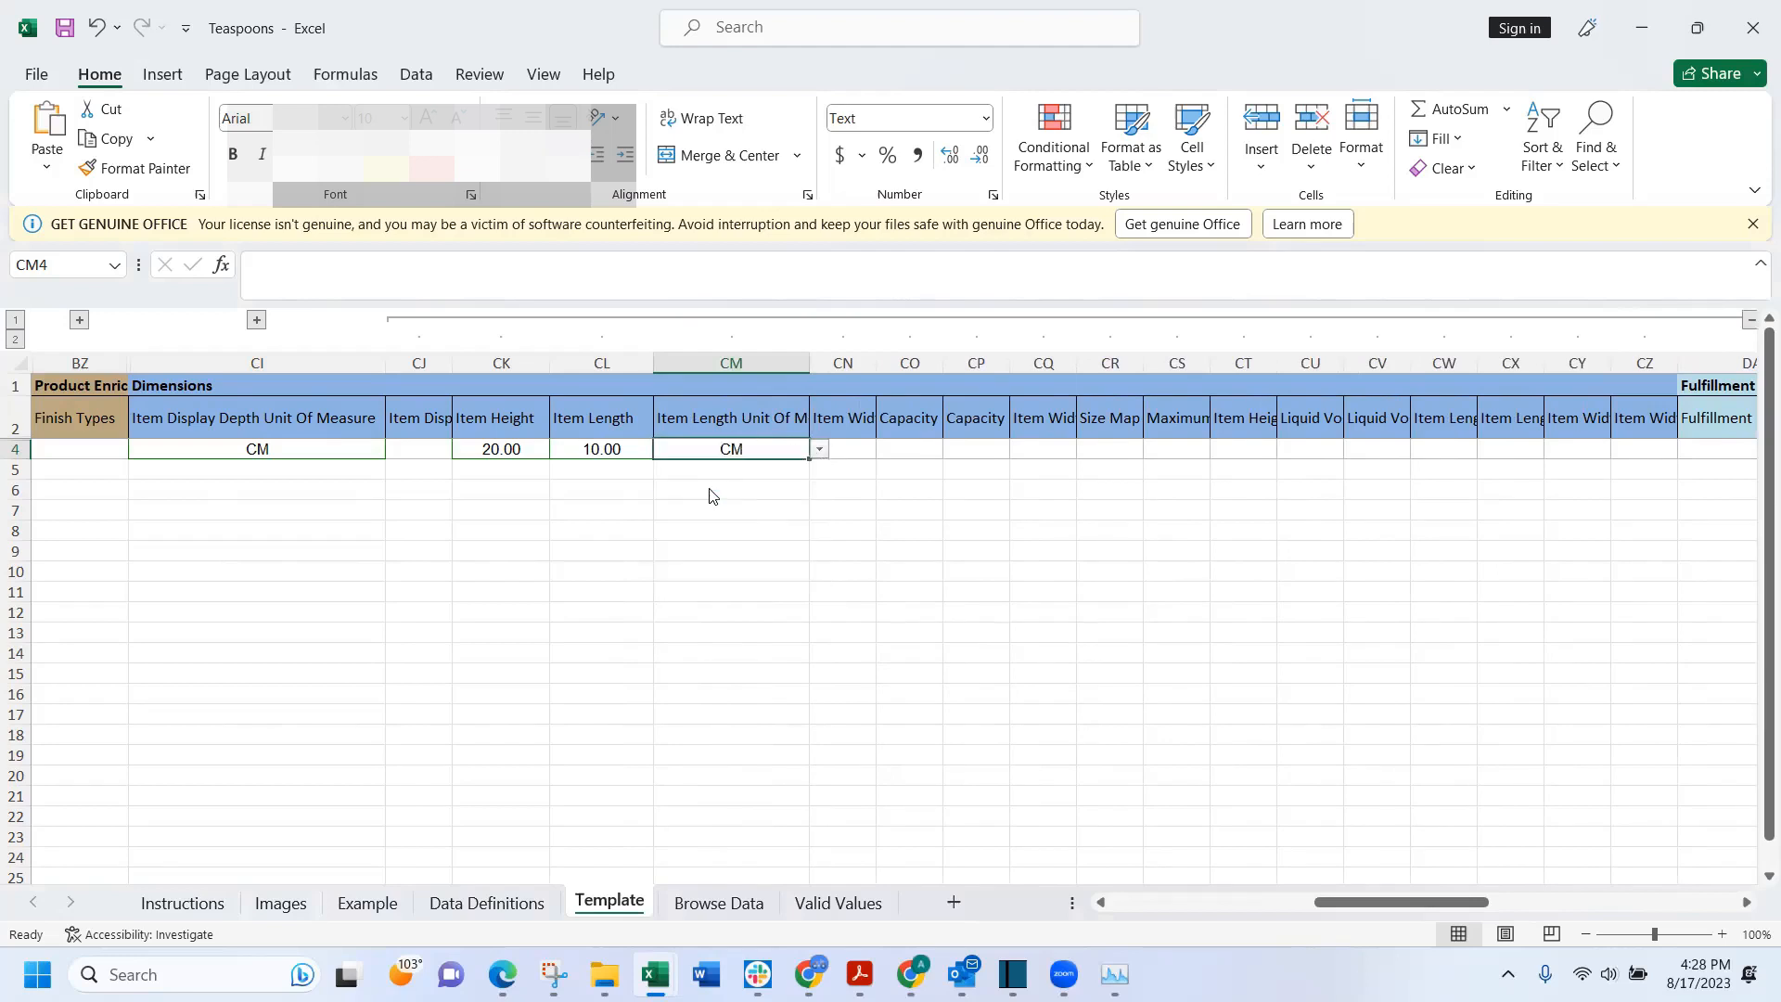
- Widen the Item Width column and set the Item Width in row 4 to 25
drag(875, 363, 942, 359)
click(908, 527)
click(831, 454)
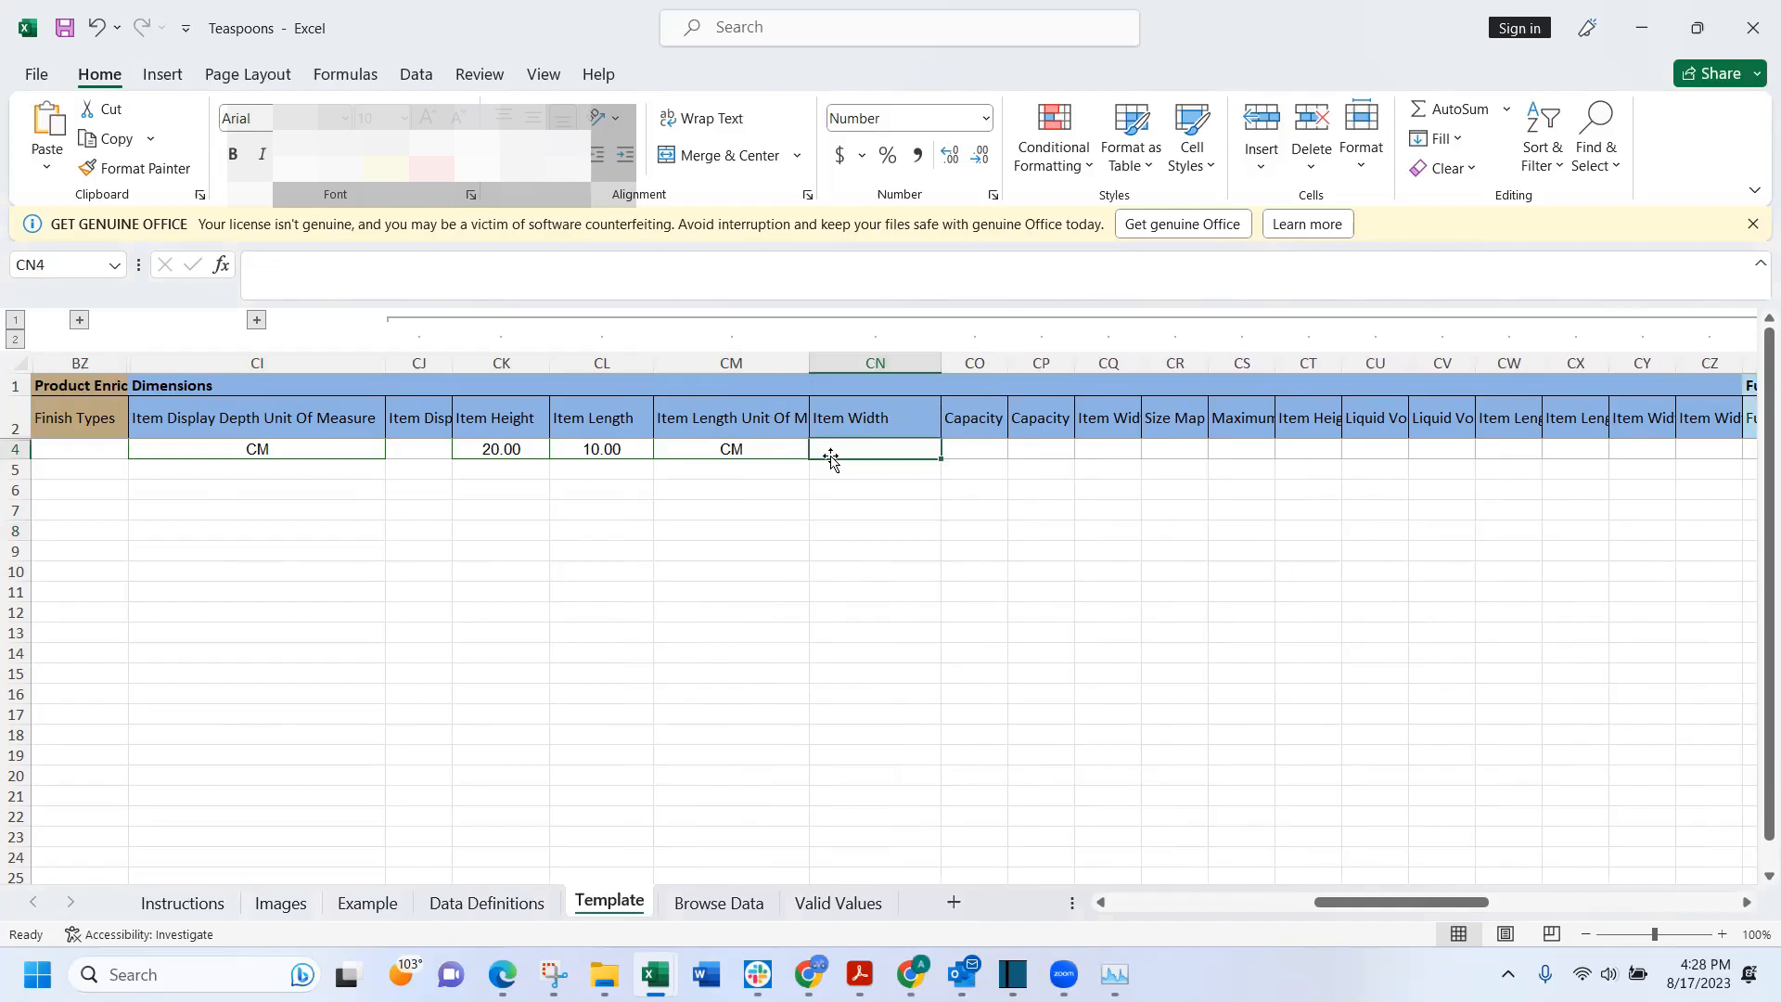
text(25)
click(998, 485)
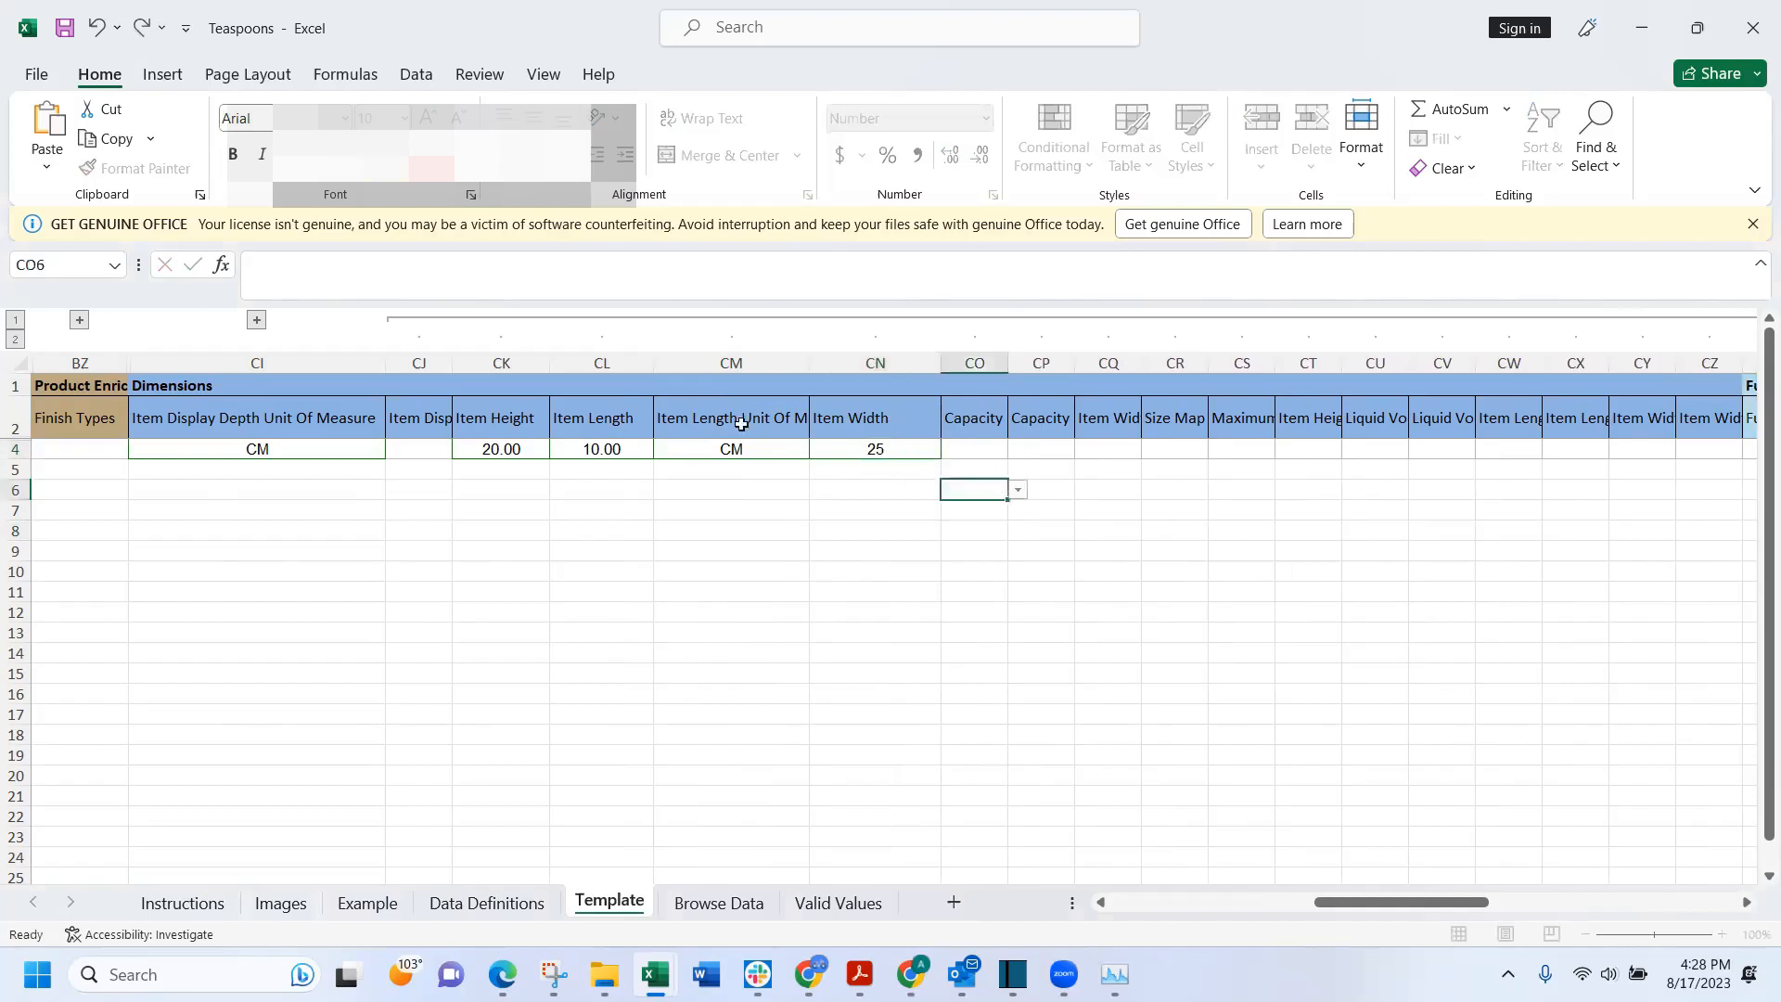
- Widen the Item Display Diameter unit column and set its row 4 value to CM
click(461, 510)
click(418, 437)
drag(452, 358, 528, 351)
click(450, 612)
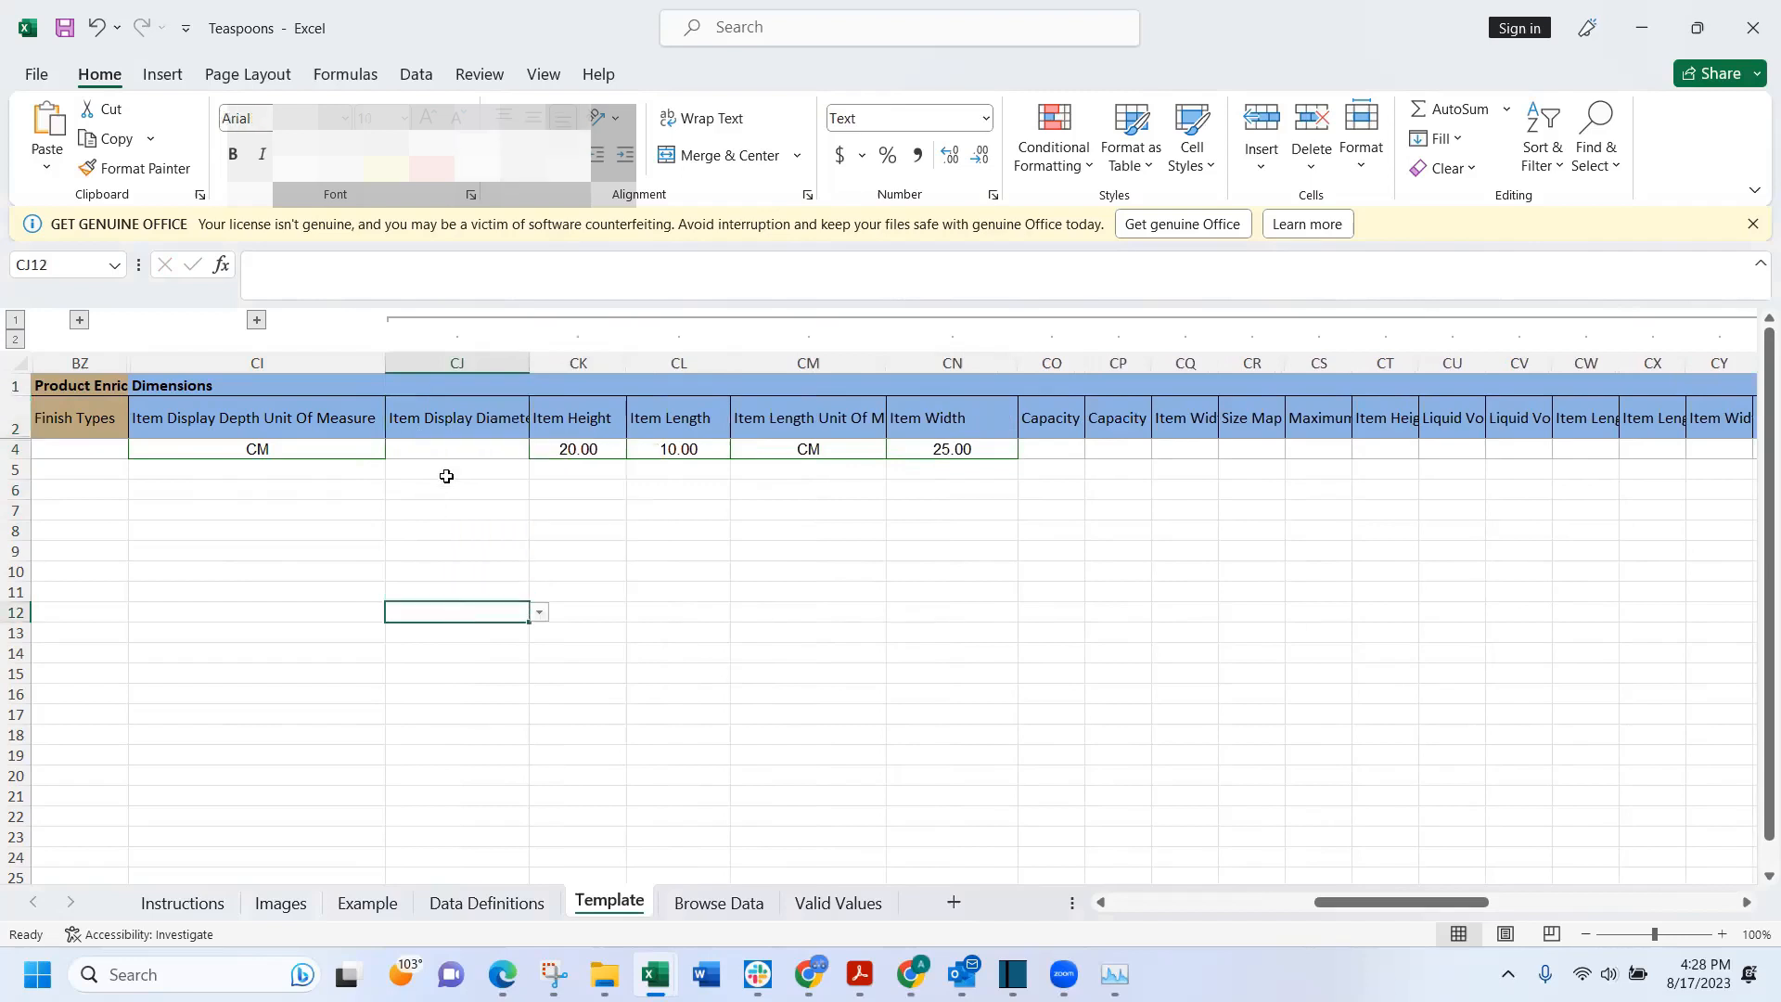
click(481, 452)
click(538, 449)
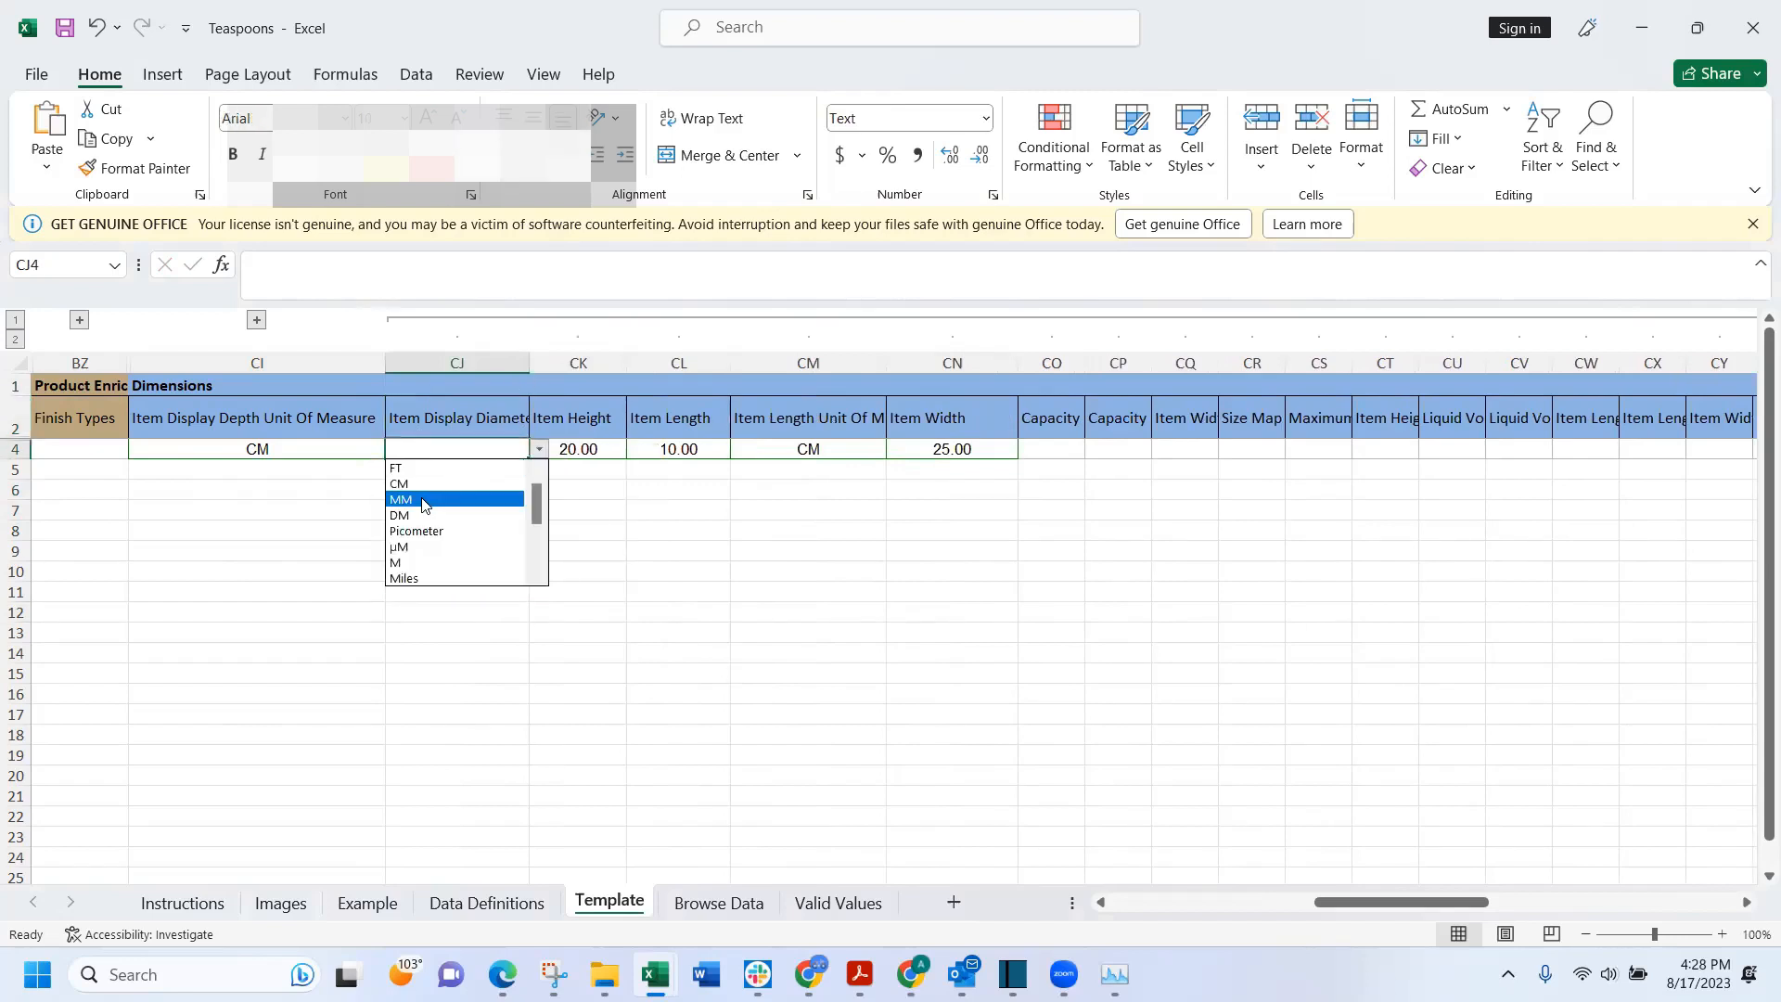
click(400, 483)
- Look back across the Template sheet to the first column and the product details filled in on row 4
click(597, 591)
key(Left)
key(Left)
key(Left)
key(Left)
key(Left)
key(Left)
key(Left)
key(Left)
key(Left)
key(Left)
key(Left)
key(Left)
key(Left)
key(Left)
key(Left)
key(Left)
key(Left)
key(Left)
key(Left)
key(Left)
key(Left)
key(Left)
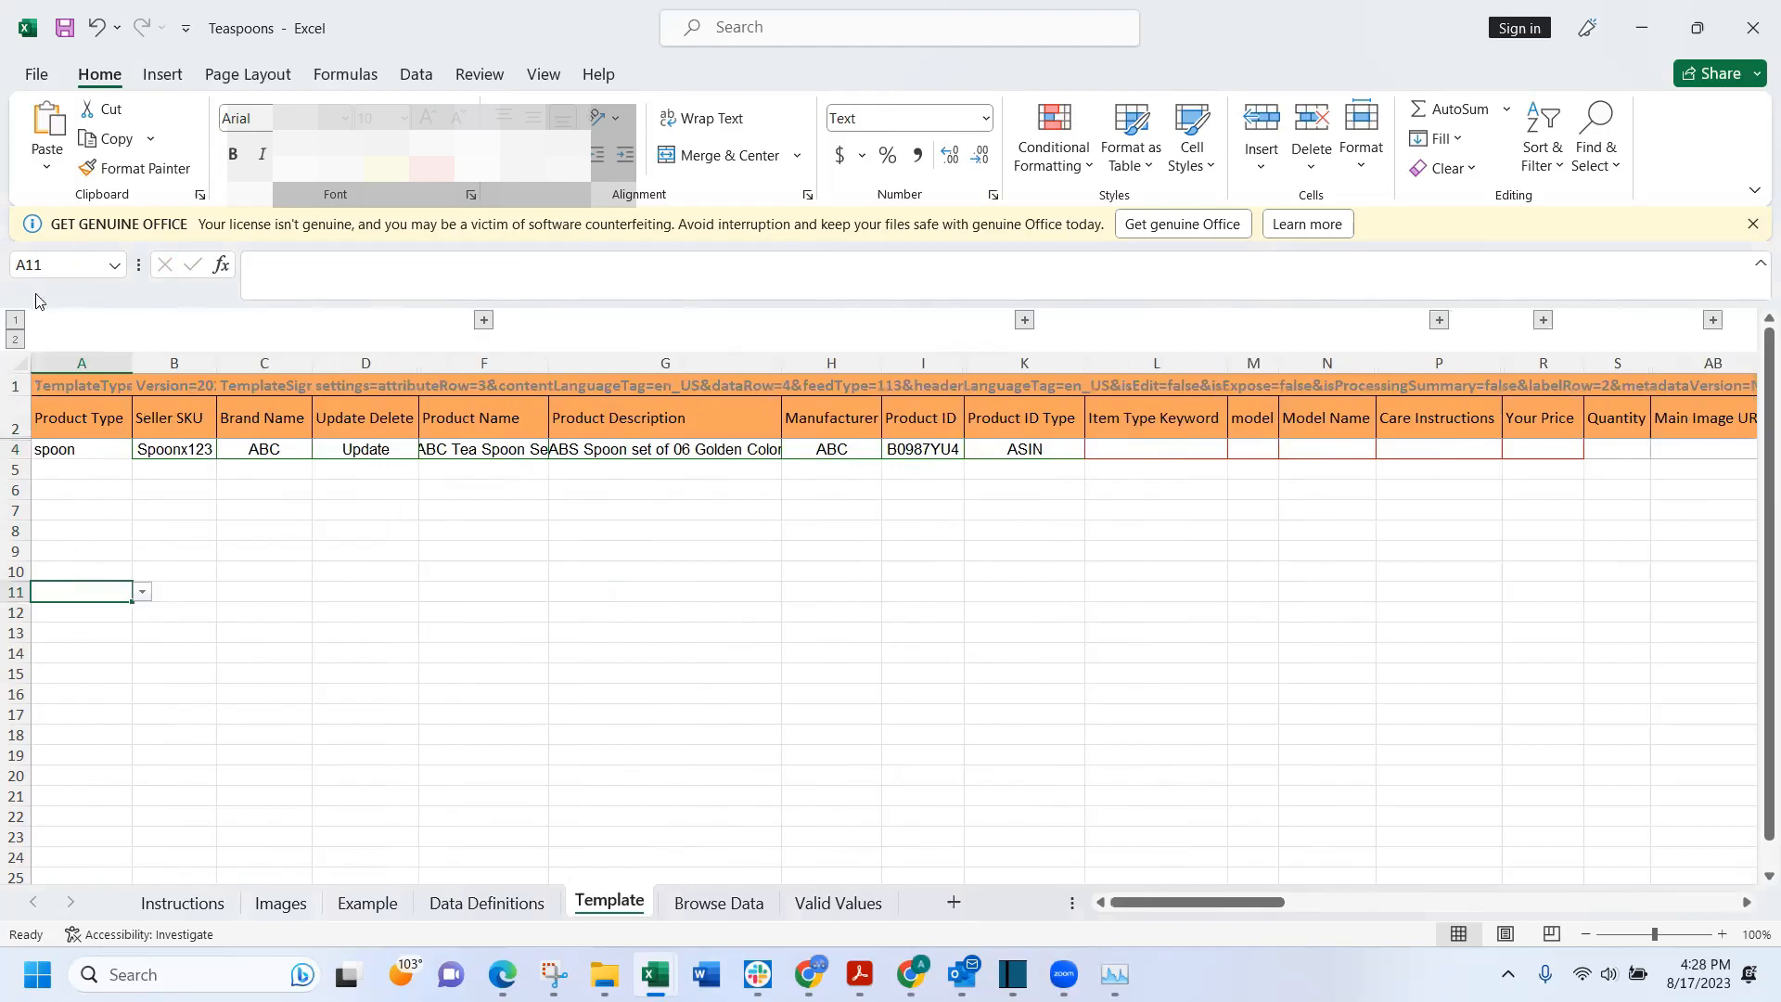
- Save the workbook to the Desktop as Teaspoons in Excel Macro-Enabled Workbook format
click(35, 75)
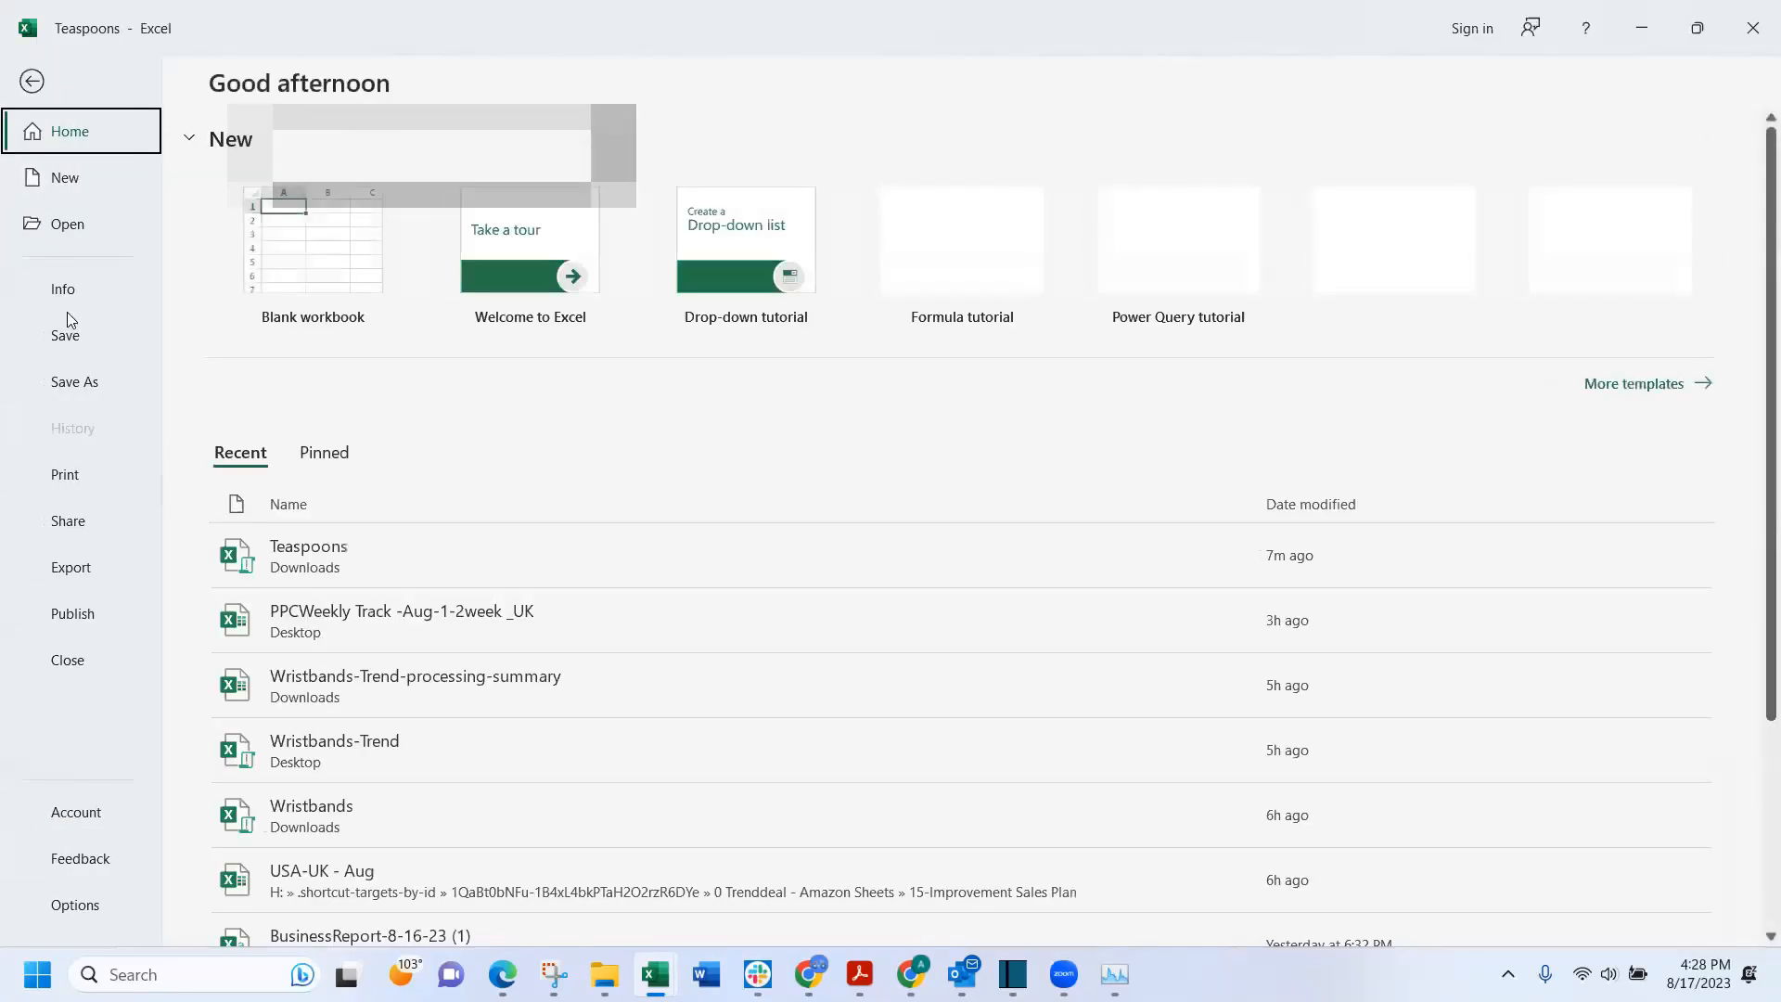
click(74, 380)
click(311, 429)
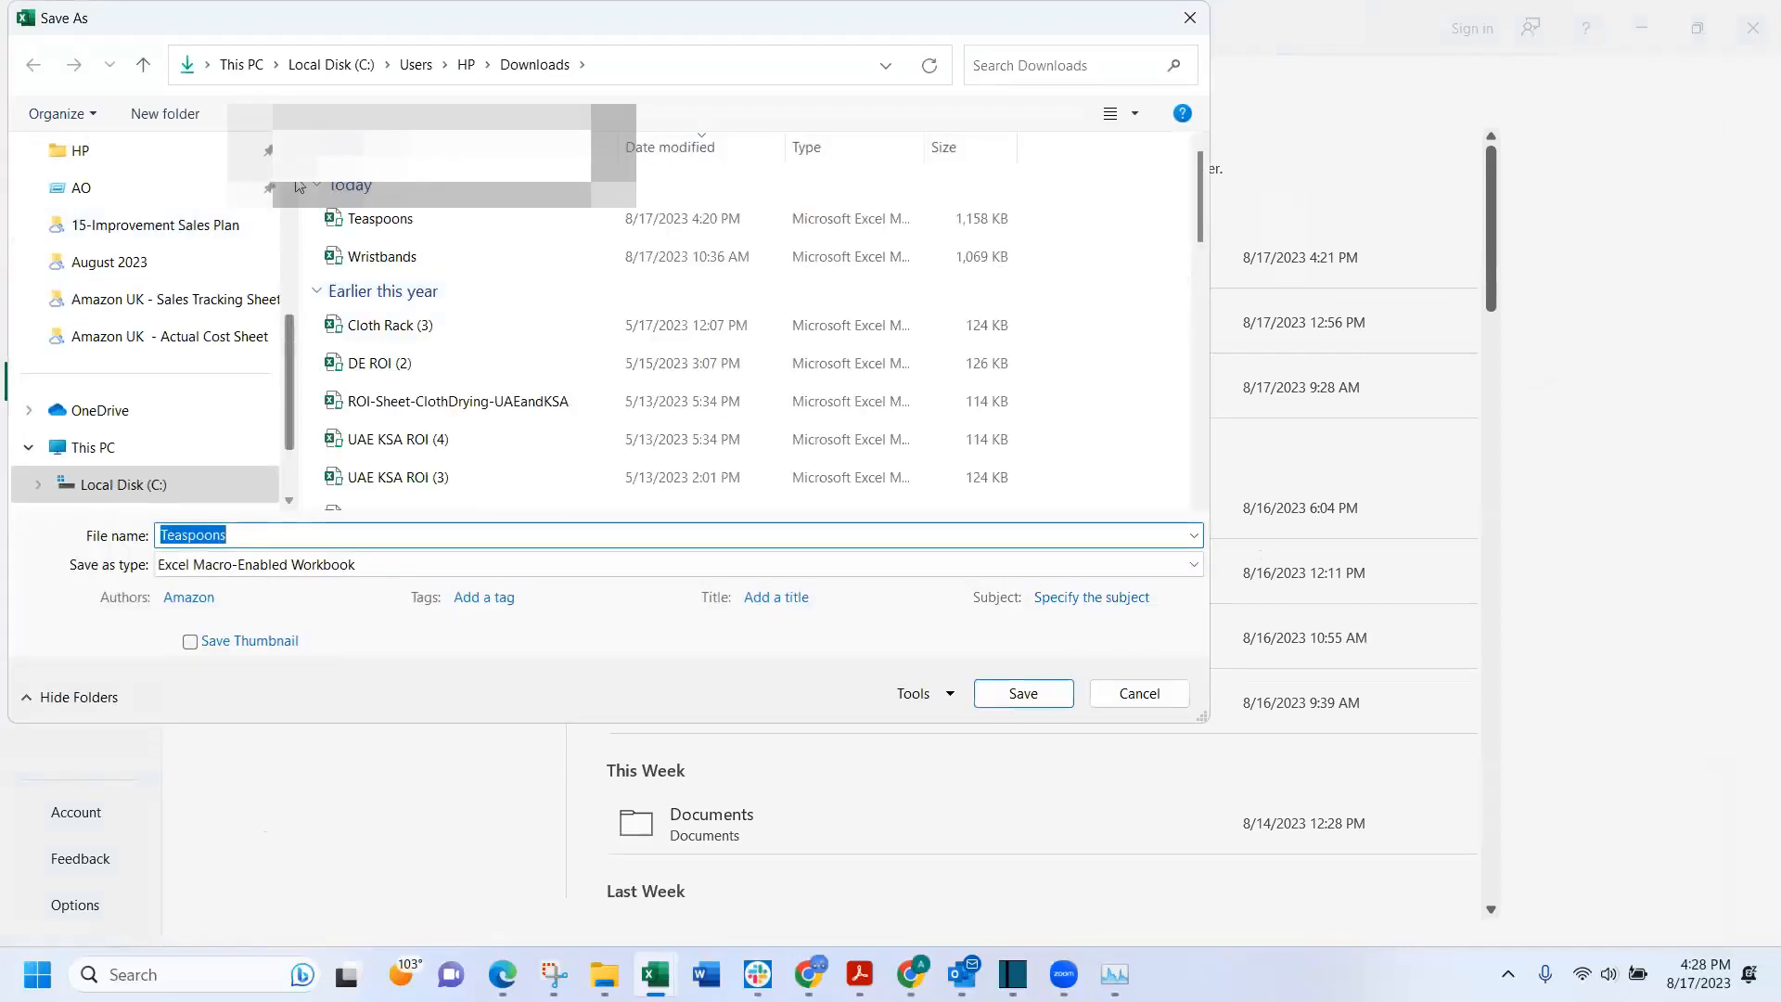
scroll(269, 167, up, 2)
click(148, 261)
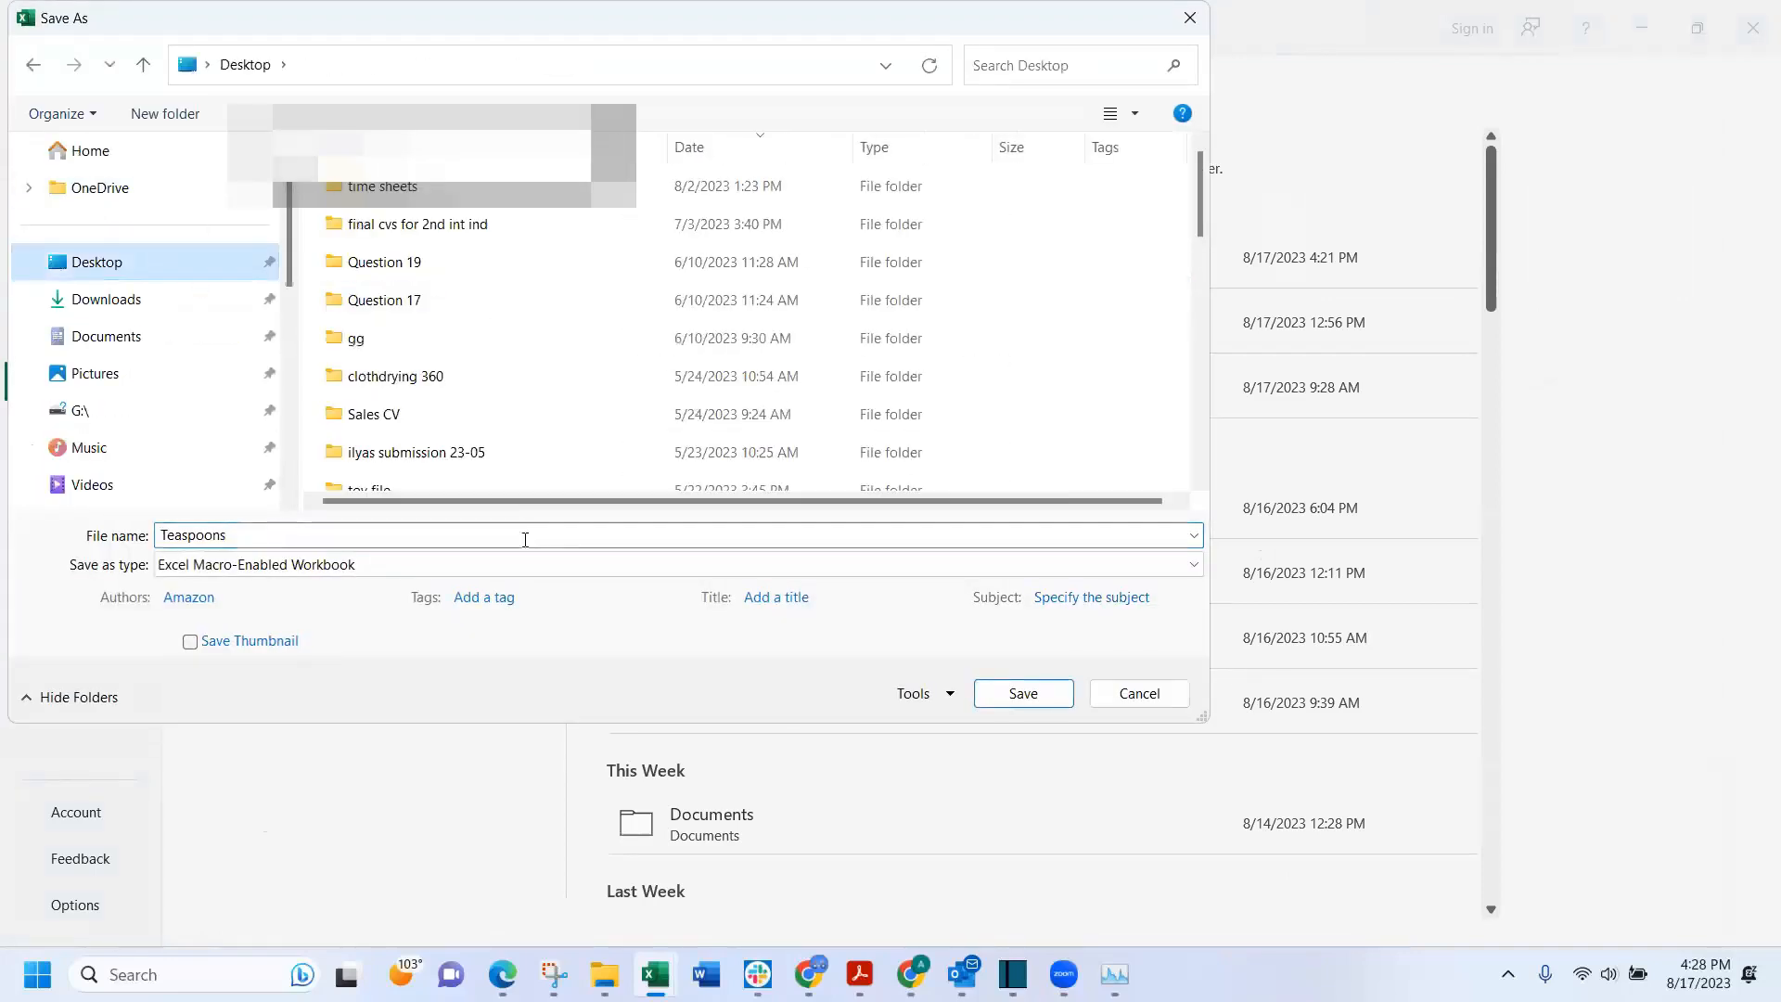
click(300, 531)
click(1021, 690)
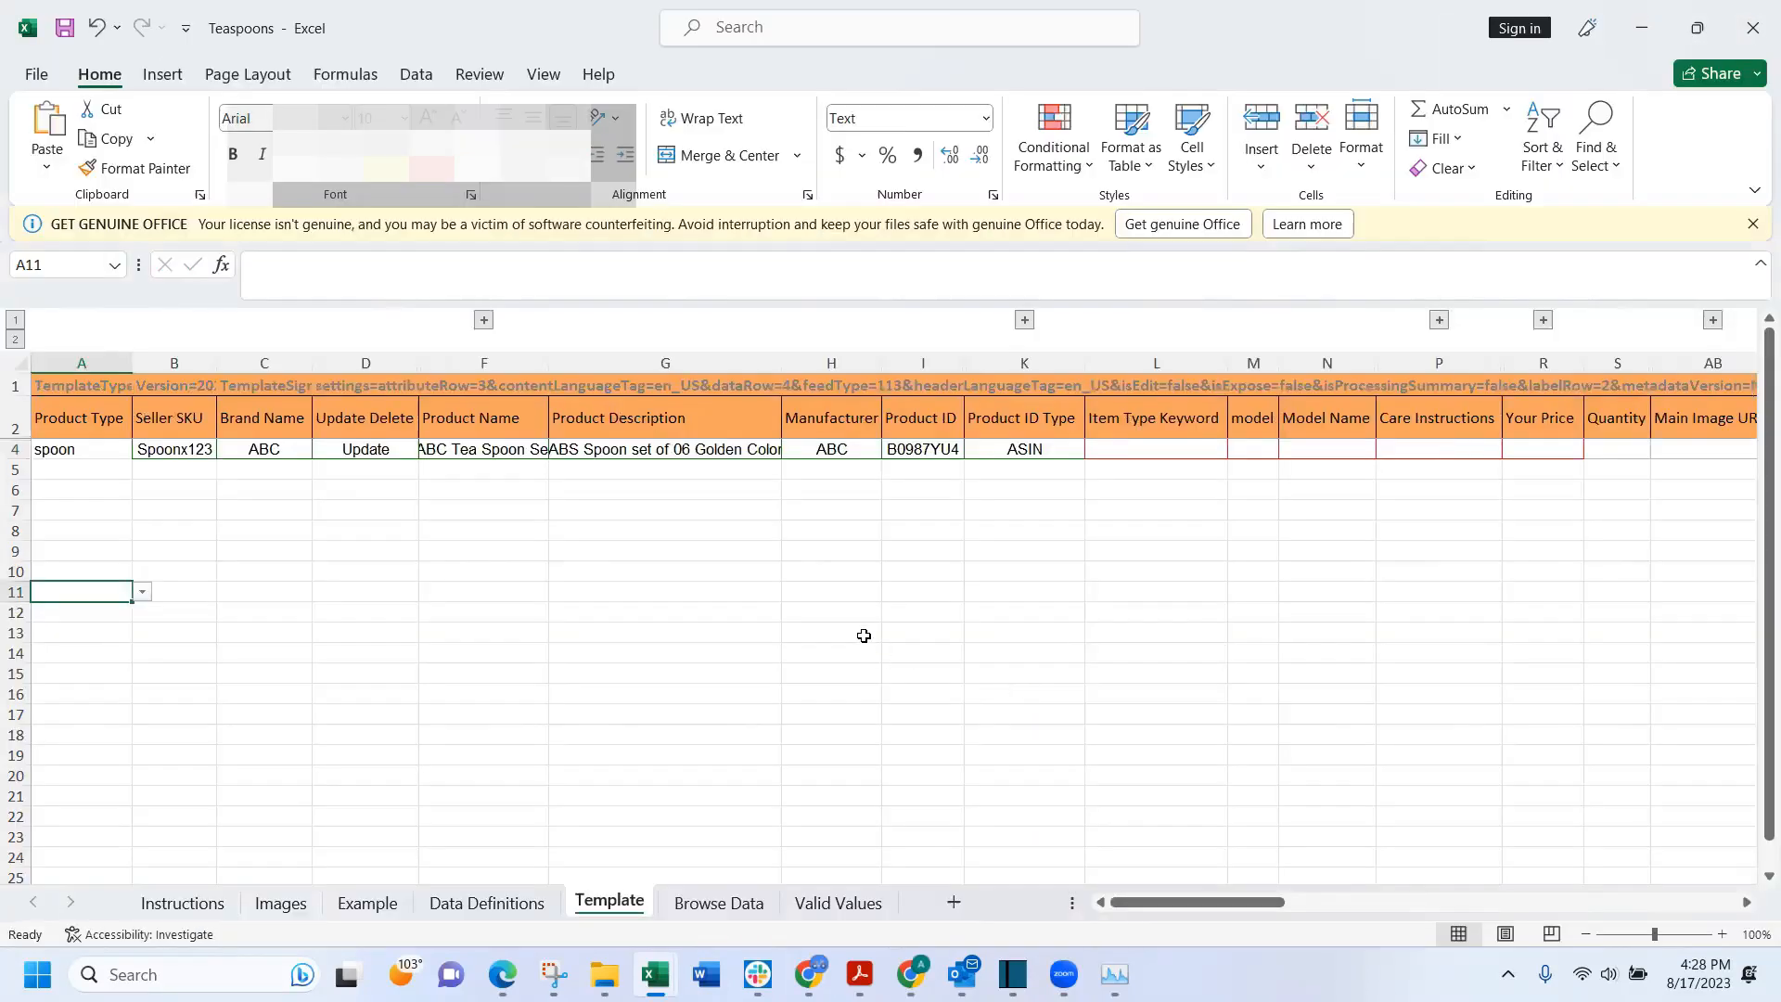
- Review the Product Type, Seller SKU and Brand Name entries in row 4 of the Template sheet
click(737, 663)
key(Left)
key(Home)
key(Up)
key(Up)
key(Up)
key(Up)
key(Up)
key(Up)
key(Up)
key(Up)
key(Up)
key(Up)
key(Up)
key(Up)
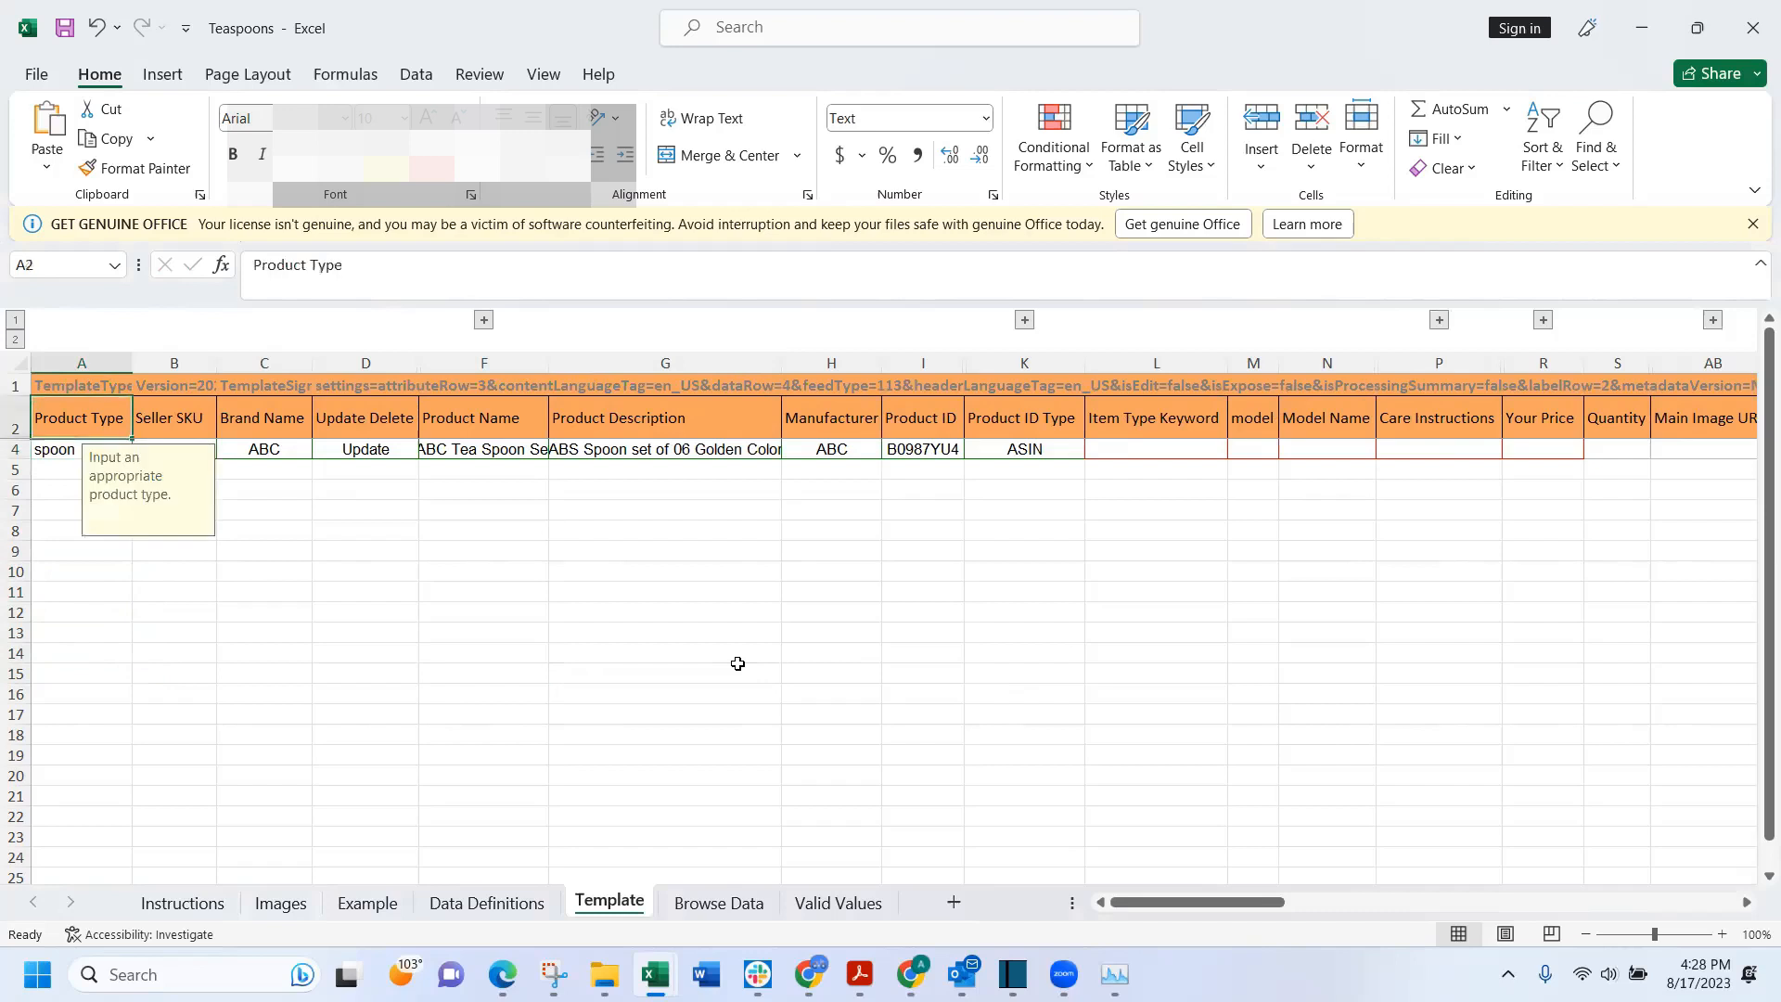
key(Down)
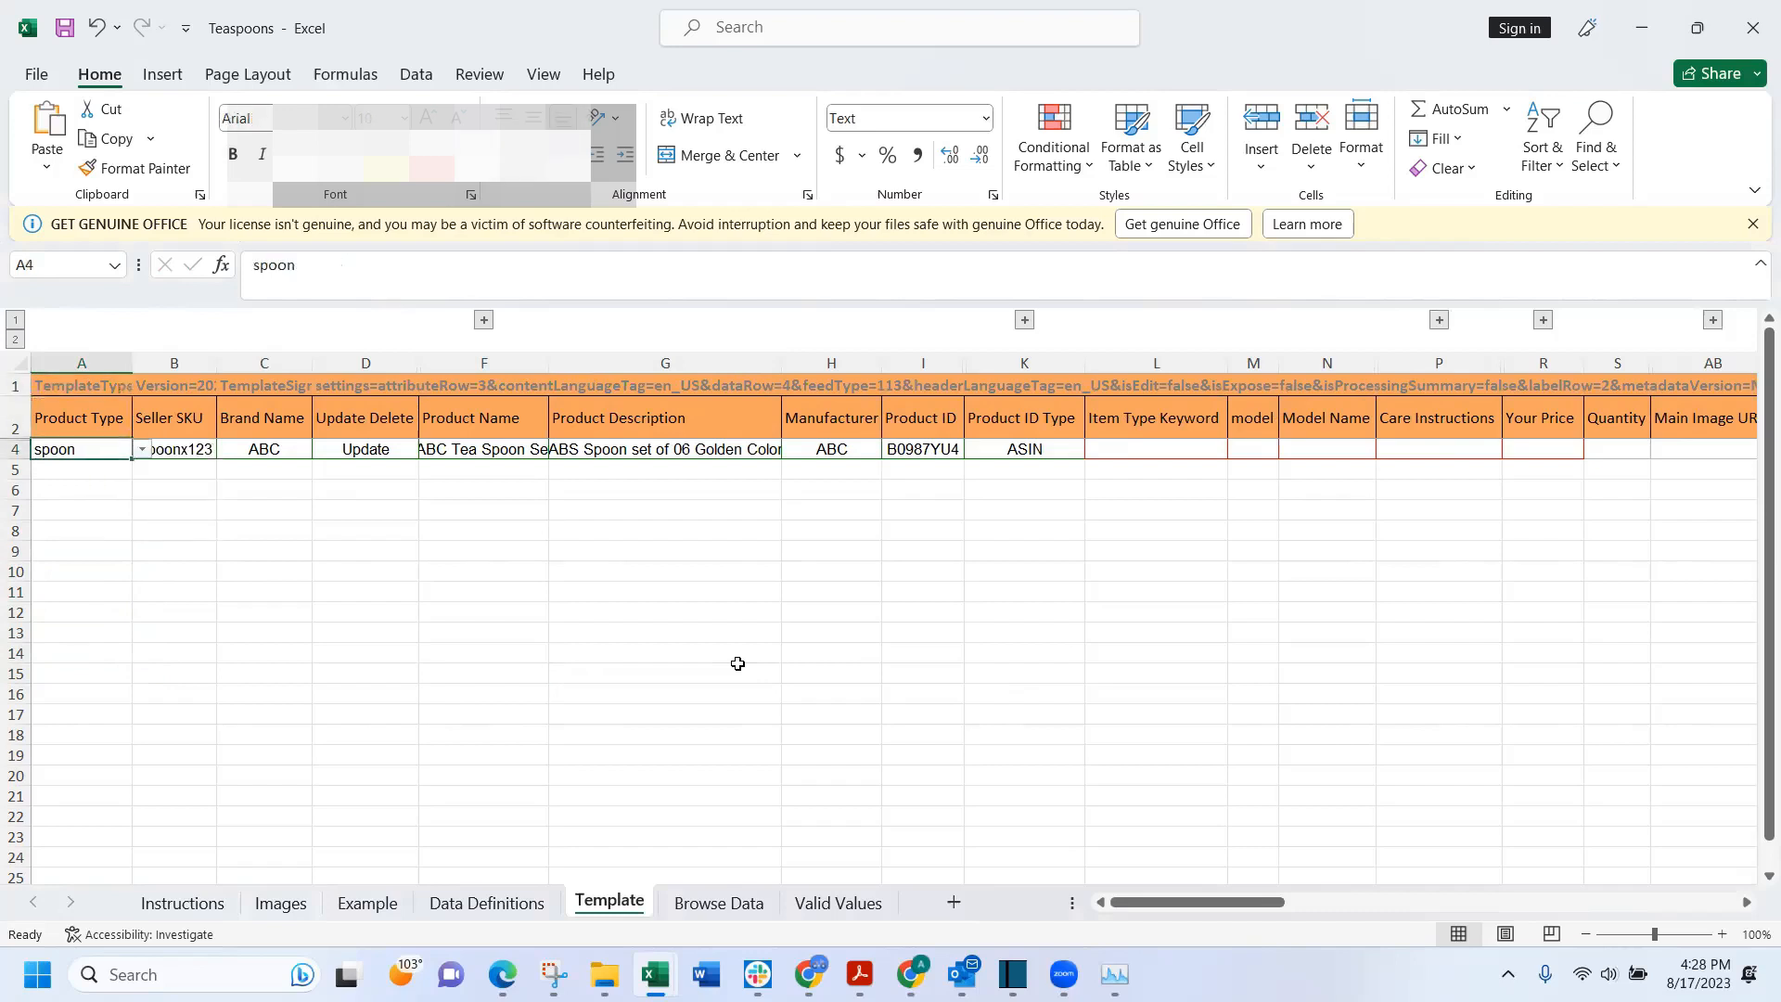
key(Right)
key(Left)
key(Right)
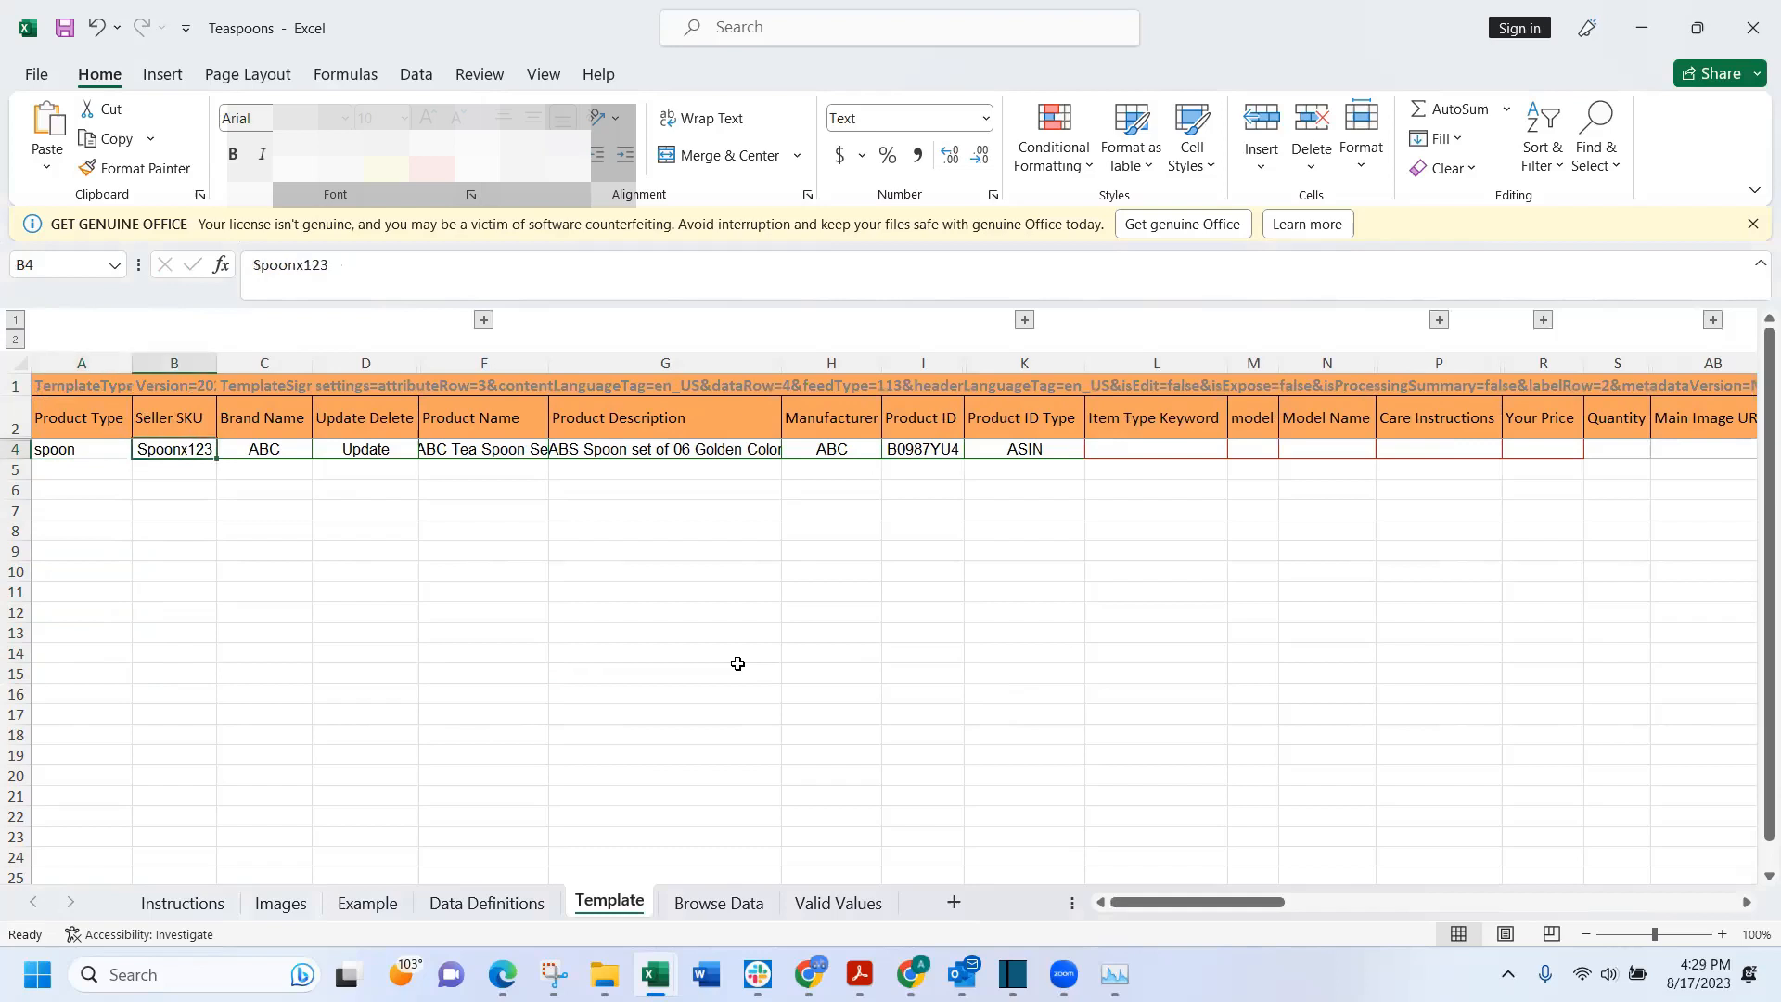
key(Left)
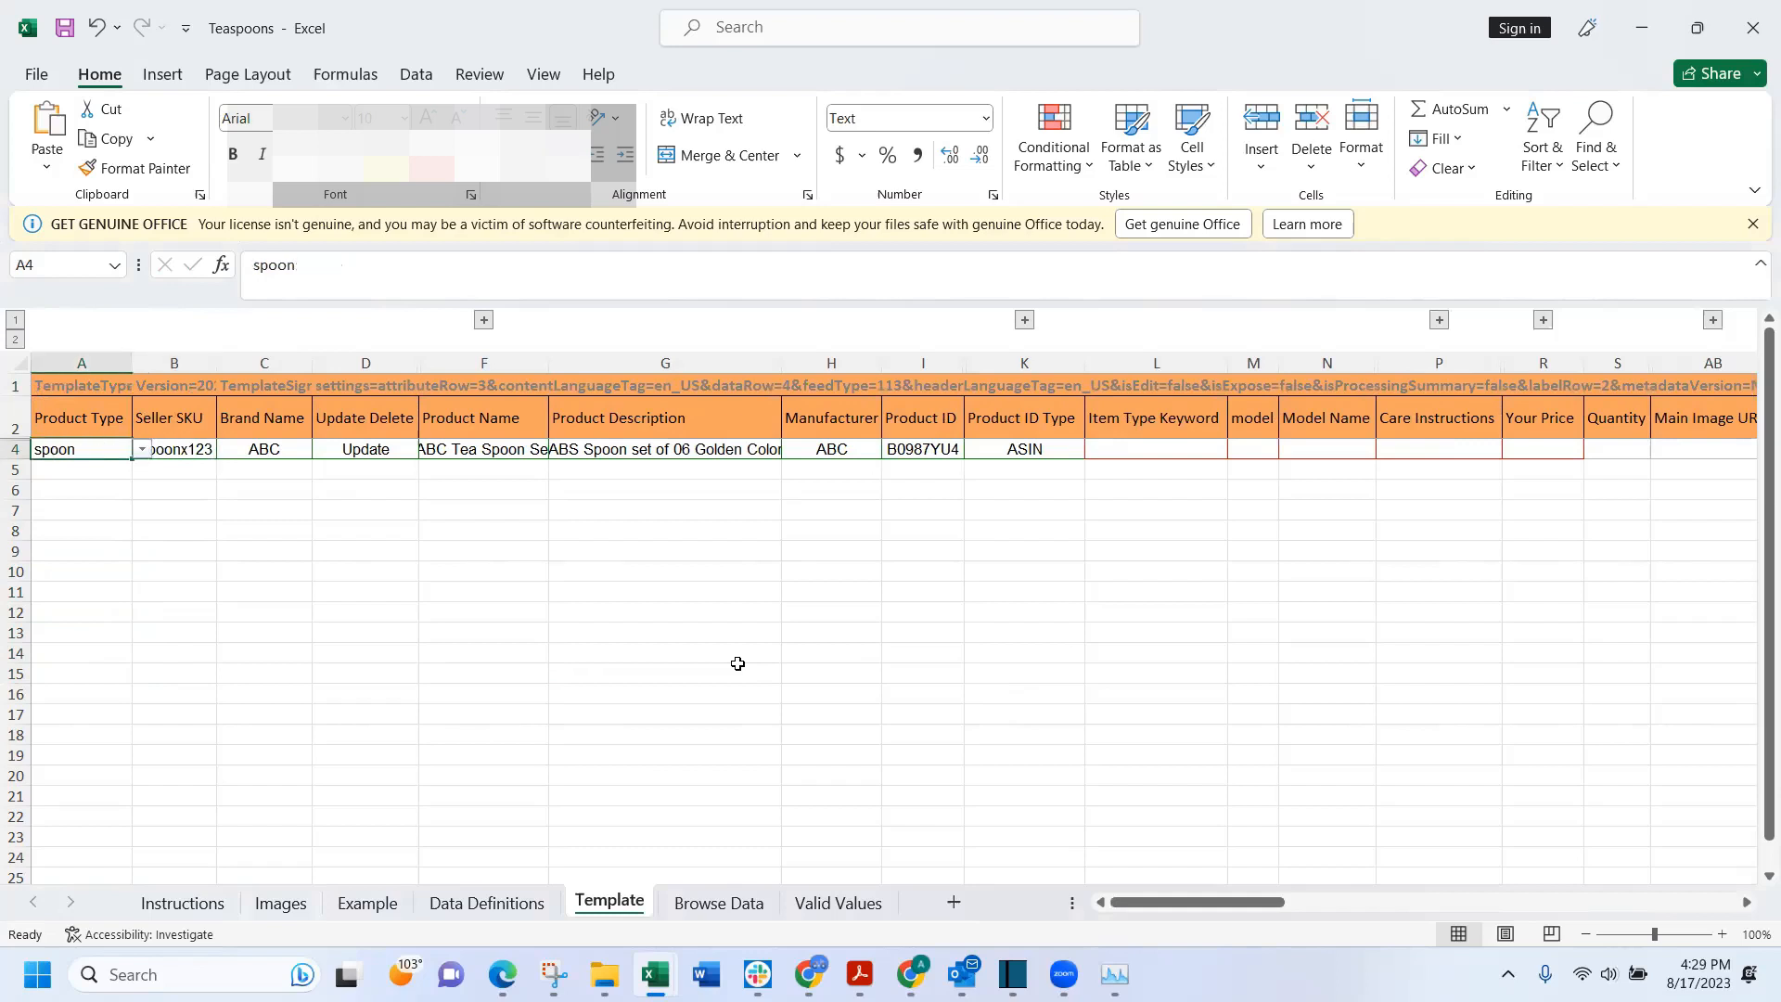
key(Right)
key(Right)
key(Left)
key(Left)
key(Right)
key(Right)
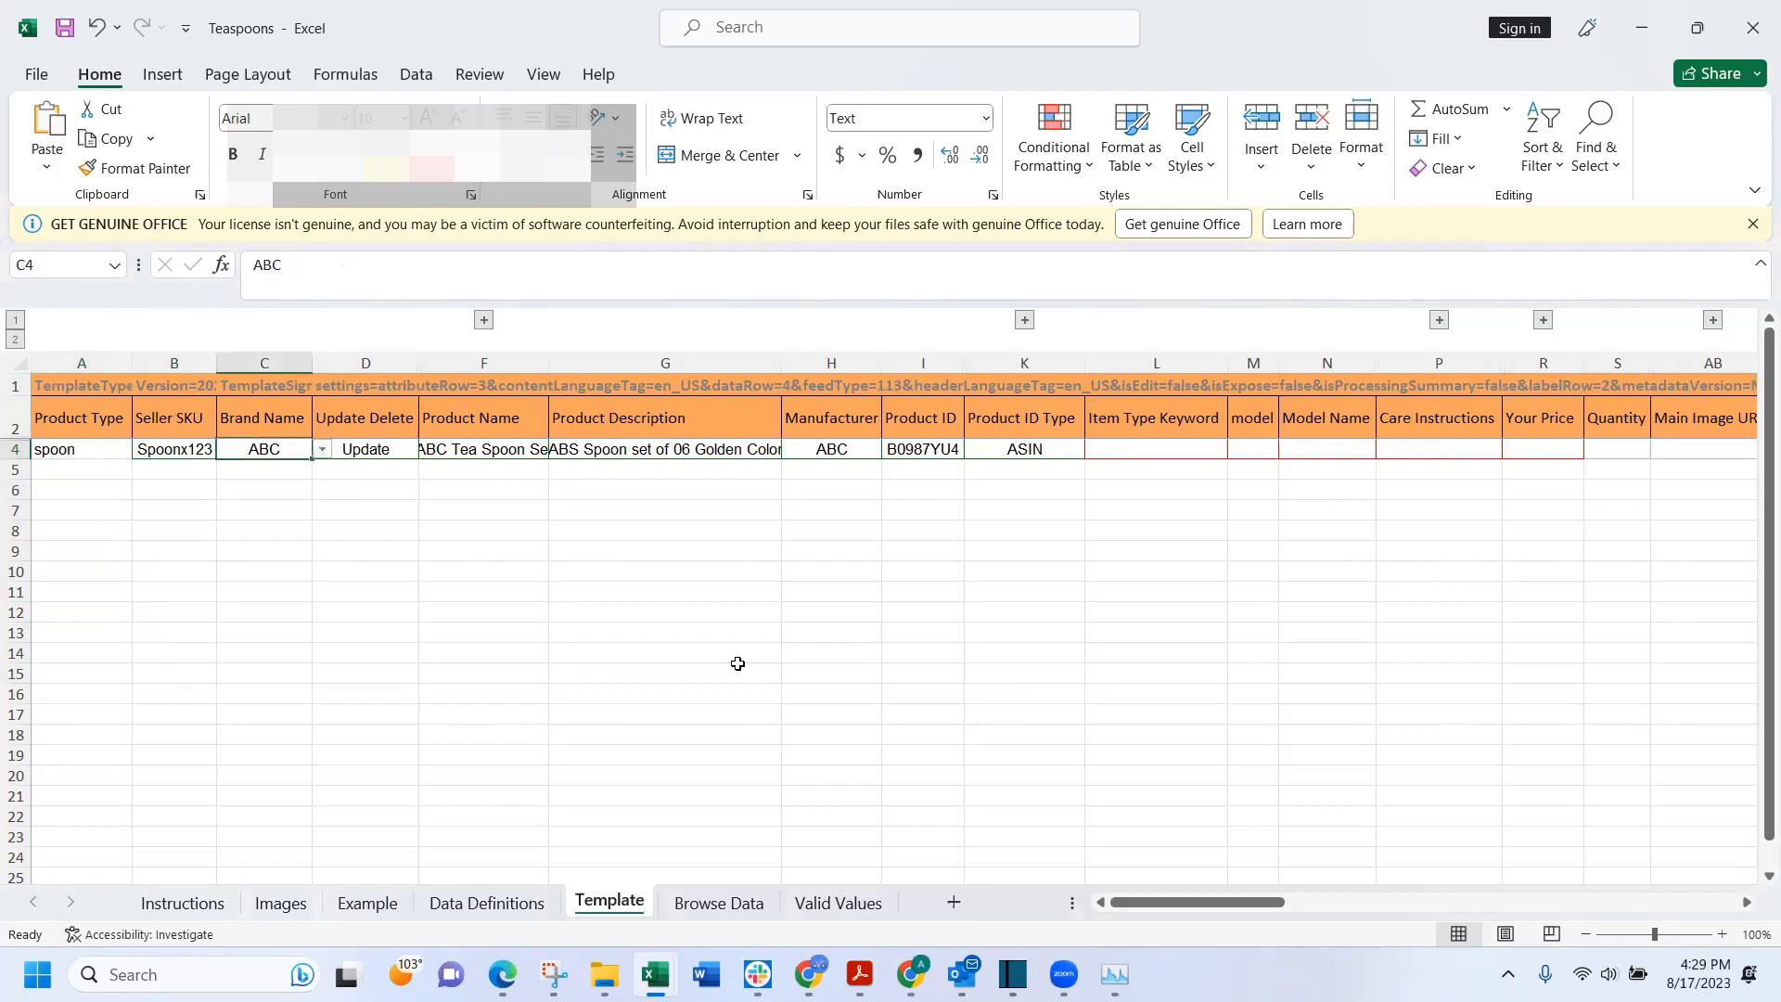
- Look across row 4 from the Brand Name column through the Variation and Discovery columns to the Dimensions section
key(Right)
key(Right)
key(Right)
key(Right)
key(Right)
key(Right)
key(Right)
key(Right)
key(Right)
key(Right)
key(Right)
key(Right)
key(Right)
key(Right)
key(Right)
key(Right)
key(Right)
key(Right)
key(Right)
key(Left)
key(Left)
key(Right)
key(Right)
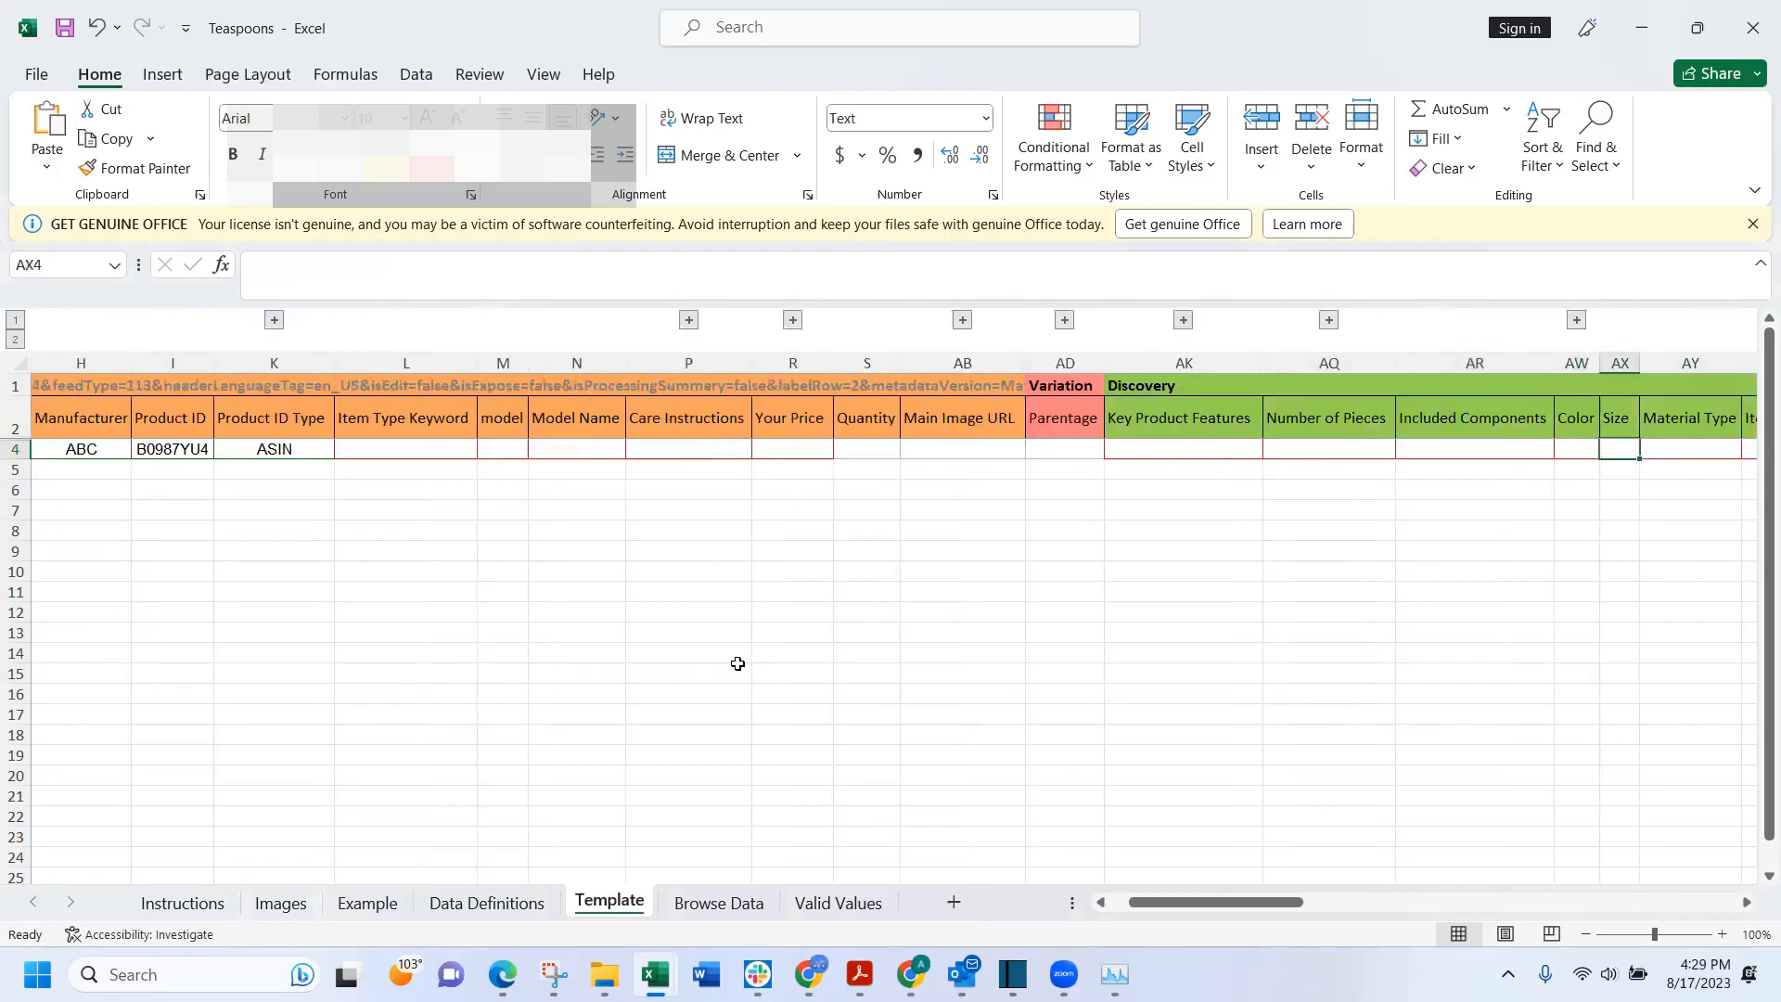
key(Right)
key(Right)
key(Right)
key(Right)
key(Right)
key(Right)
key(Right)
key(Right)
key(Right)
- Check the item height, length, width and unit of measure entries in the Dimensions section of row 4
key(Left)
key(Left)
key(Left)
key(Right)
key(Right)
key(Left)
key(Right)
key(Right)
key(Right)
key(Left)
key(Left)
key(Right)
key(Right)
key(Right)
key(Left)
key(Left)
key(Left)
key(Right)
key(Right)
key(Left)
key(Left)
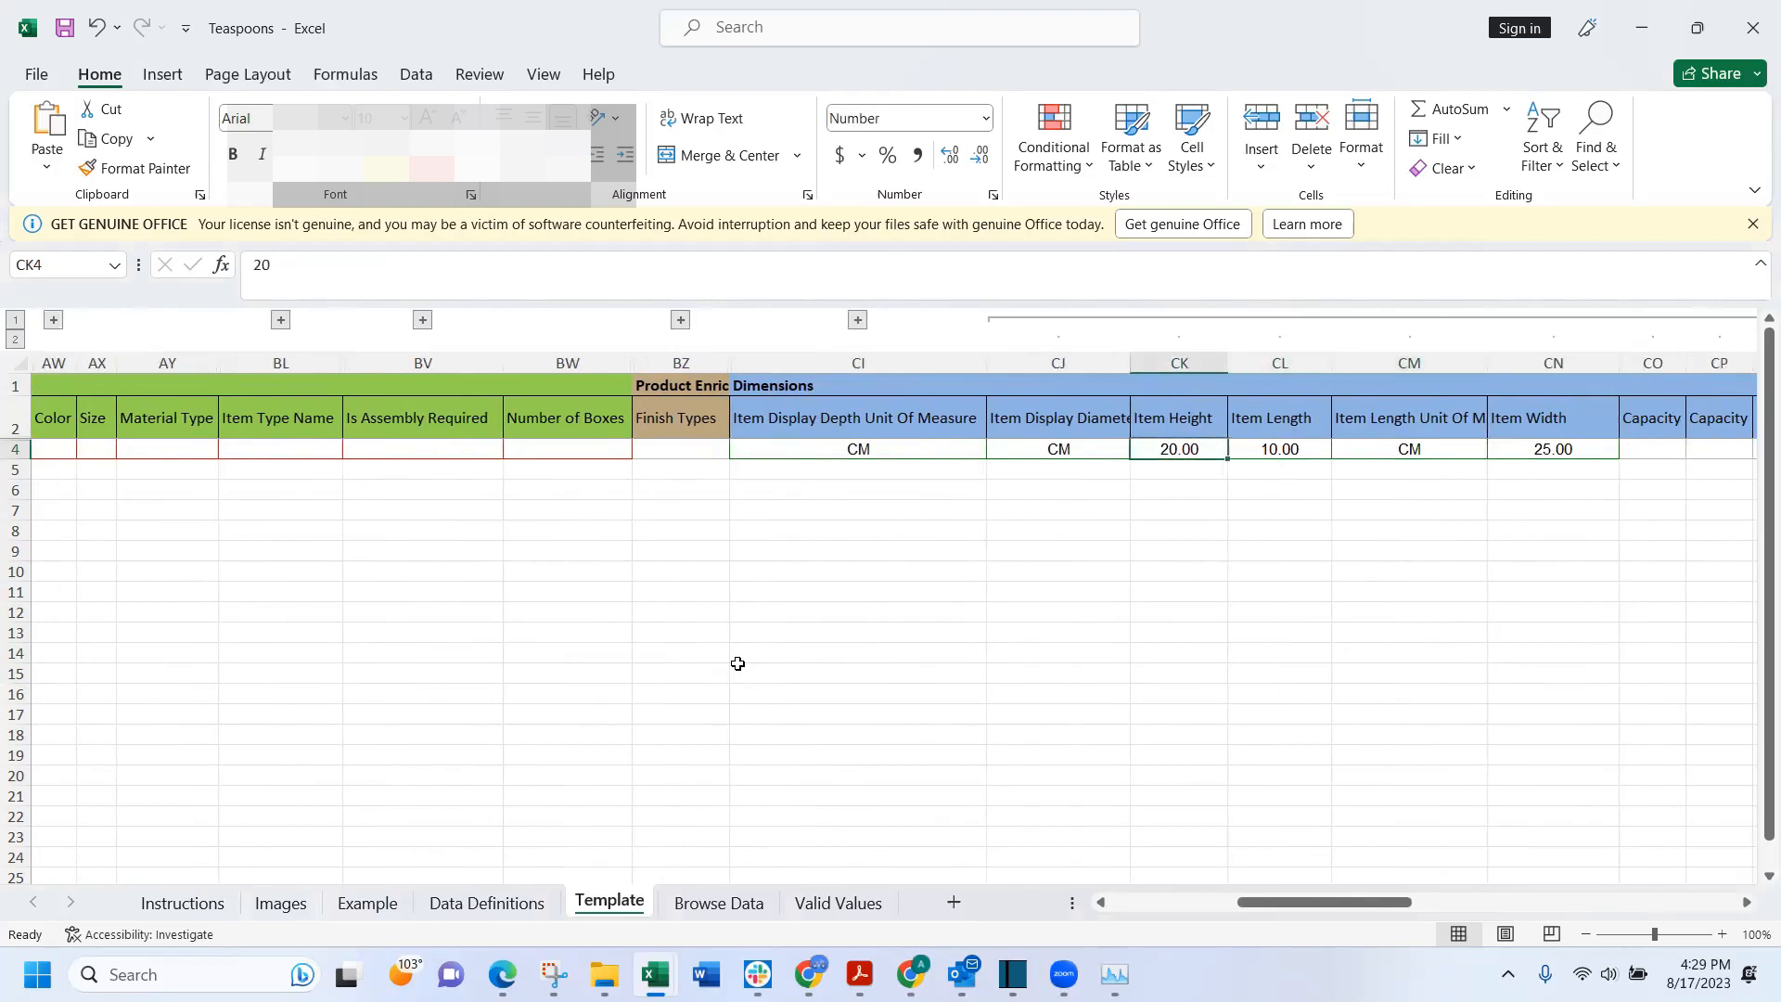
key(Right)
key(Left)
key(Right)
key(Right)
key(Left)
key(Right)
key(Right)
key(Right)
key(Right)
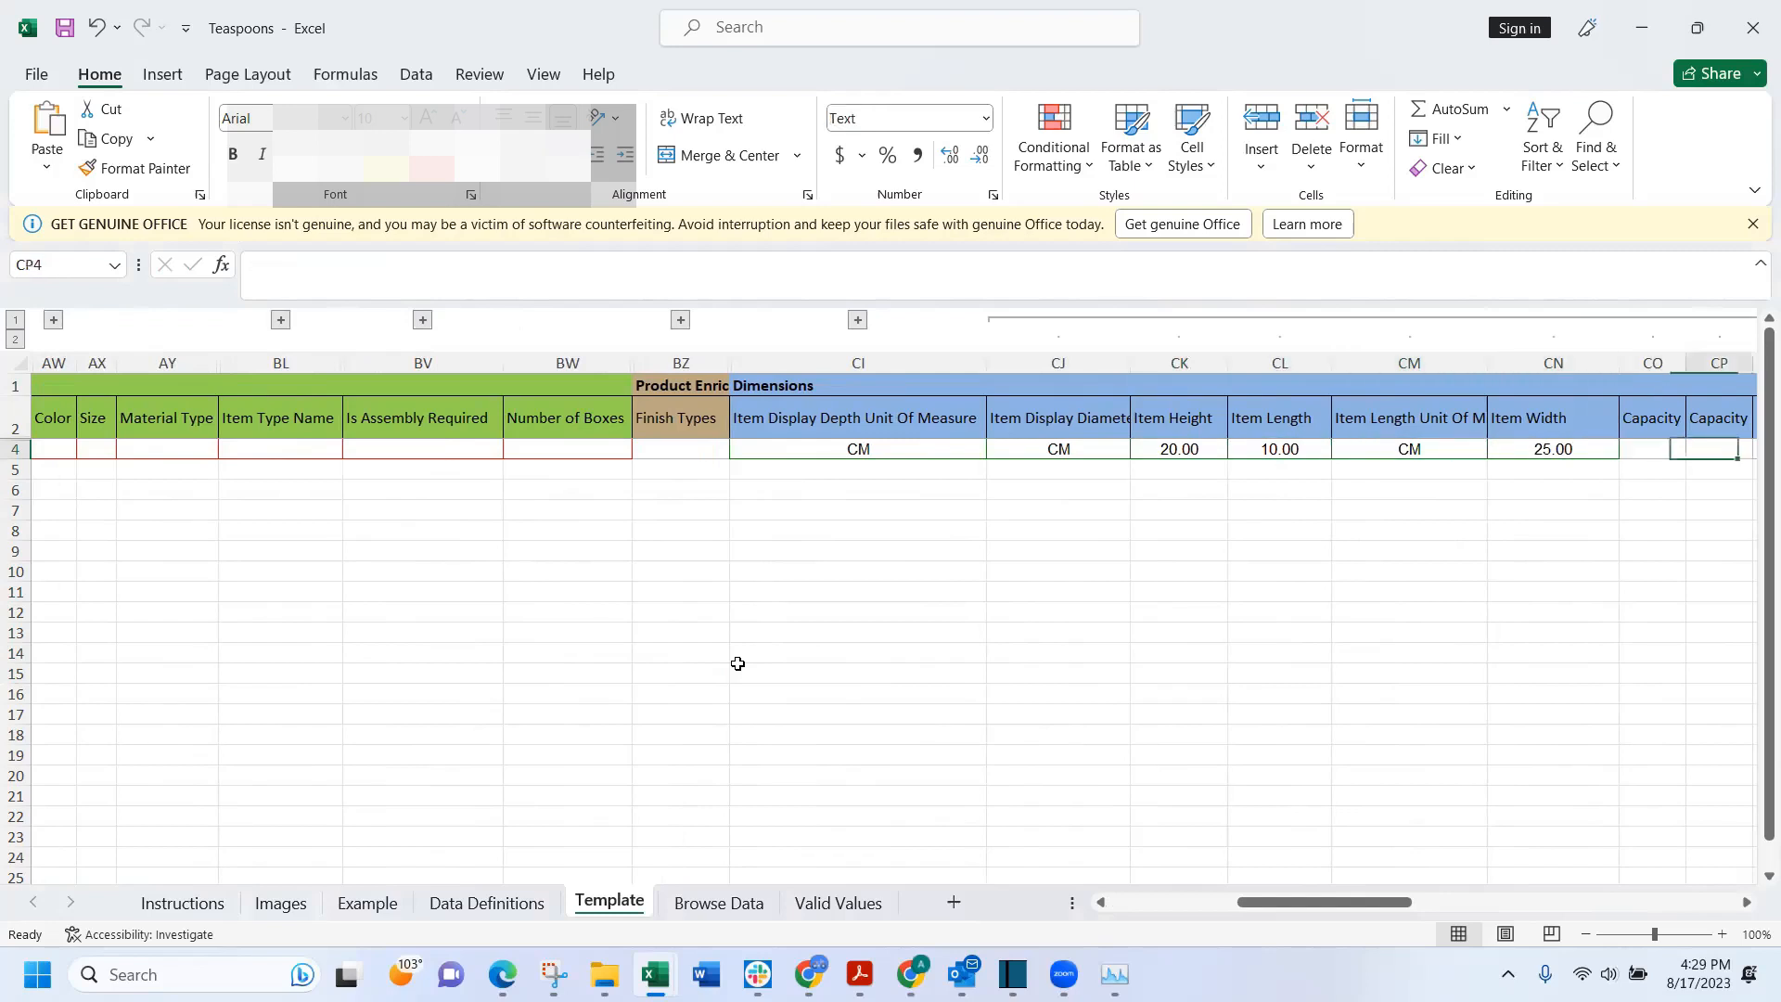
- Look over the remaining Dimensions, Fulfillment and Compliance columns and return to the start of row 4
key(Right)
key(Right)
key(Right)
key(Right)
key(Right)
key(Right)
key(Right)
key(Right)
key(Right)
key(Right)
key(Right)
key(Right)
key(Right)
key(Right)
key(Right)
key(Right)
key(Left)
key(Left)
key(Left)
key(Left)
key(Left)
key(Left)
key(Left)
key(Left)
key(Left)
key(Left)
key(Left)
key(Left)
key(Left)
key(Left)
key(Left)
key(Left)
key(Left)
key(Left)
key(Left)
key(Left)
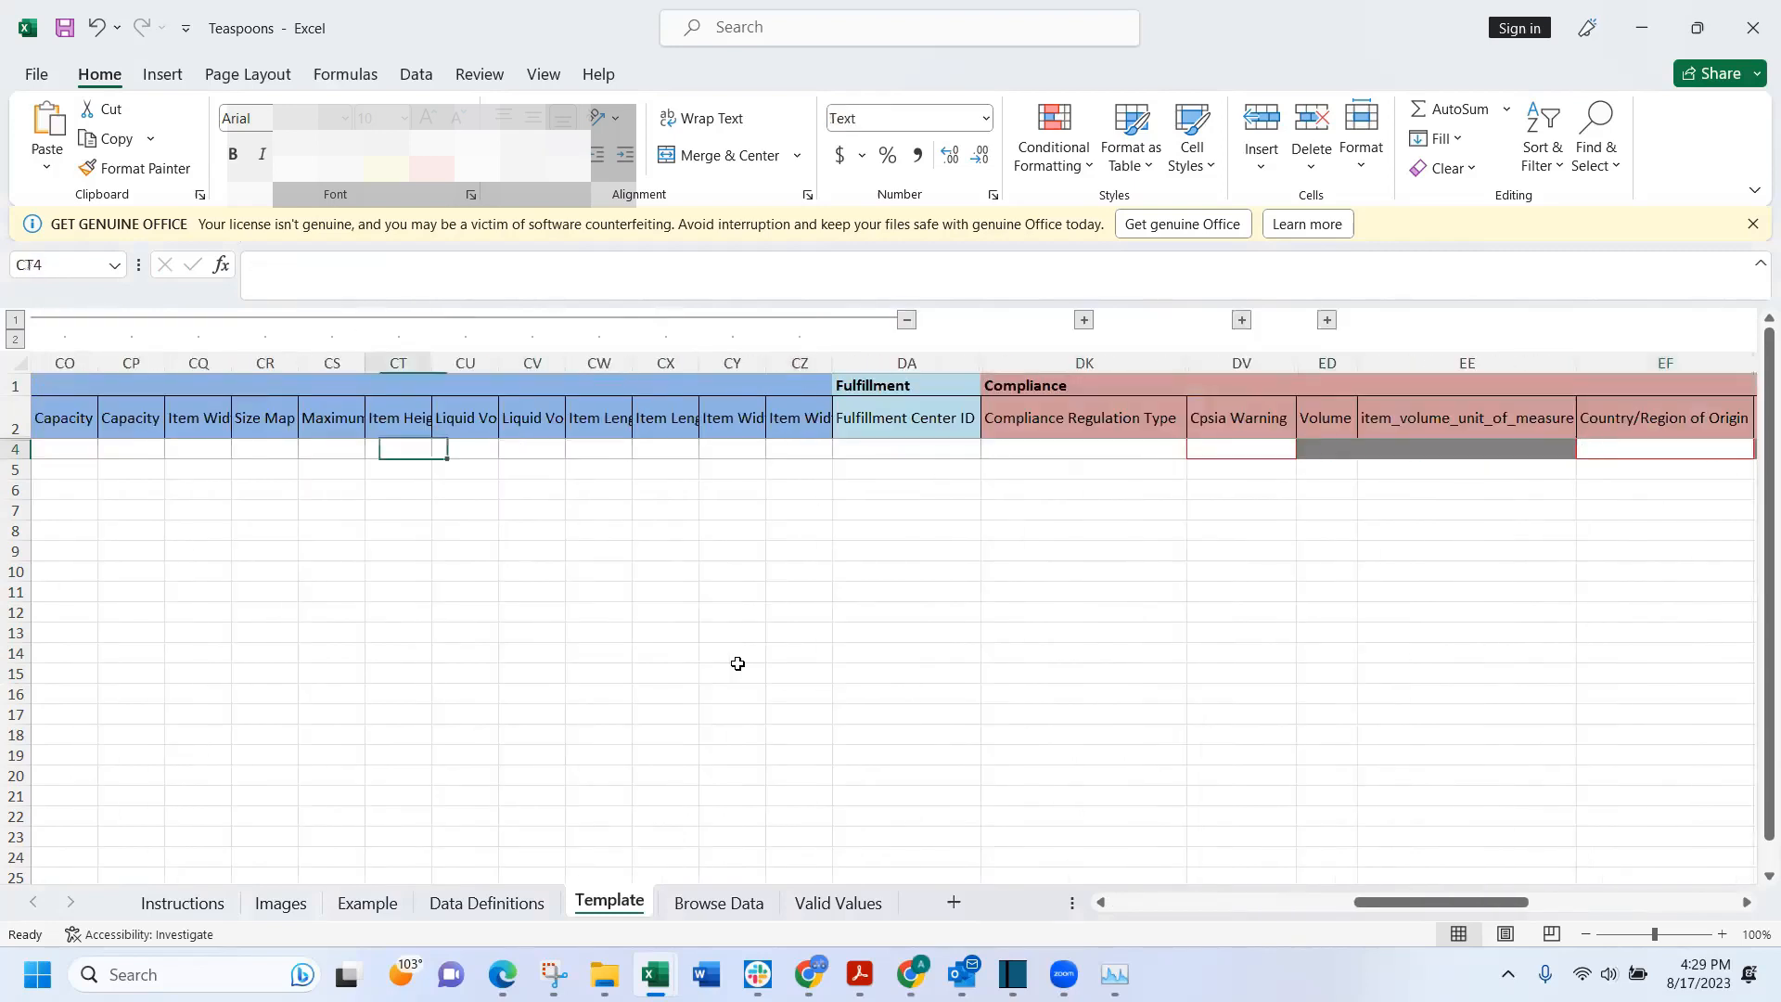
key(Left)
key(Left)
key(Left)
key(Left)
key(Left)
key(Left)
key(Left)
key(Left)
key(Left)
key(Left)
key(Left)
key(Left)
key(Left)
key(Left)
key(Left)
key(Left)
key(Left)
key(Left)
key(Left)
key(Left)
- Set the Update Delete value in row 4 to PartialUpdate
key(Right)
key(Right)
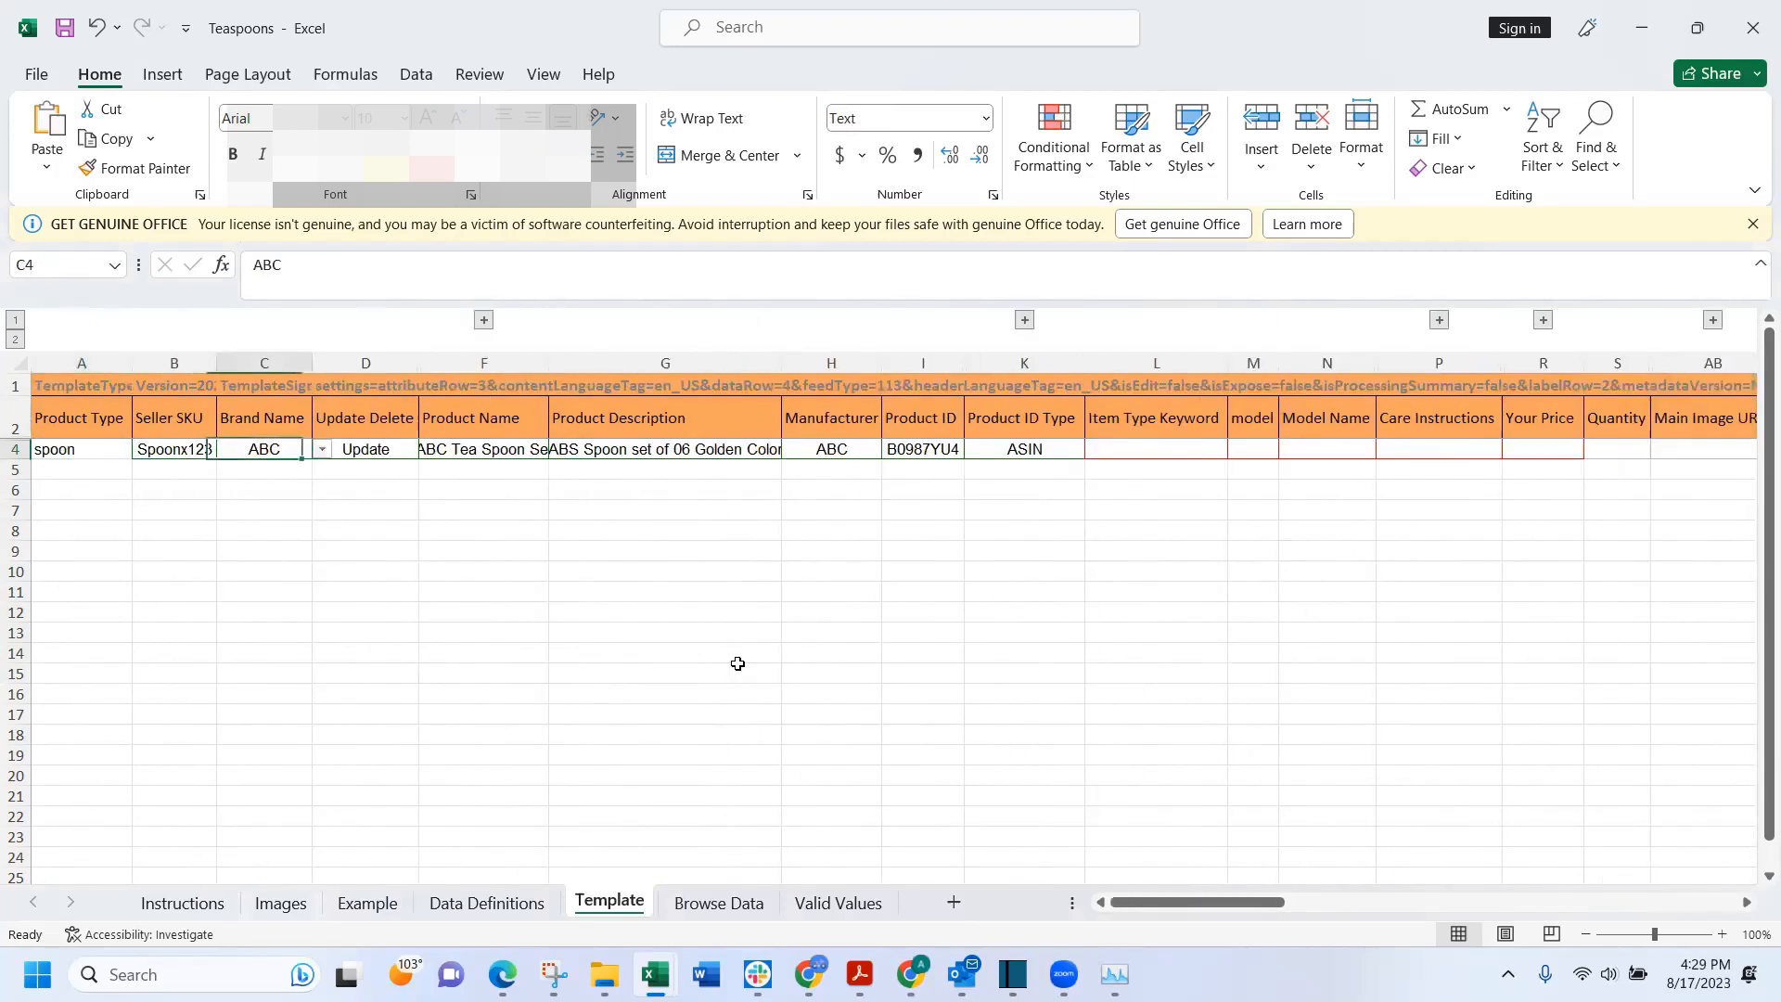
key(Right)
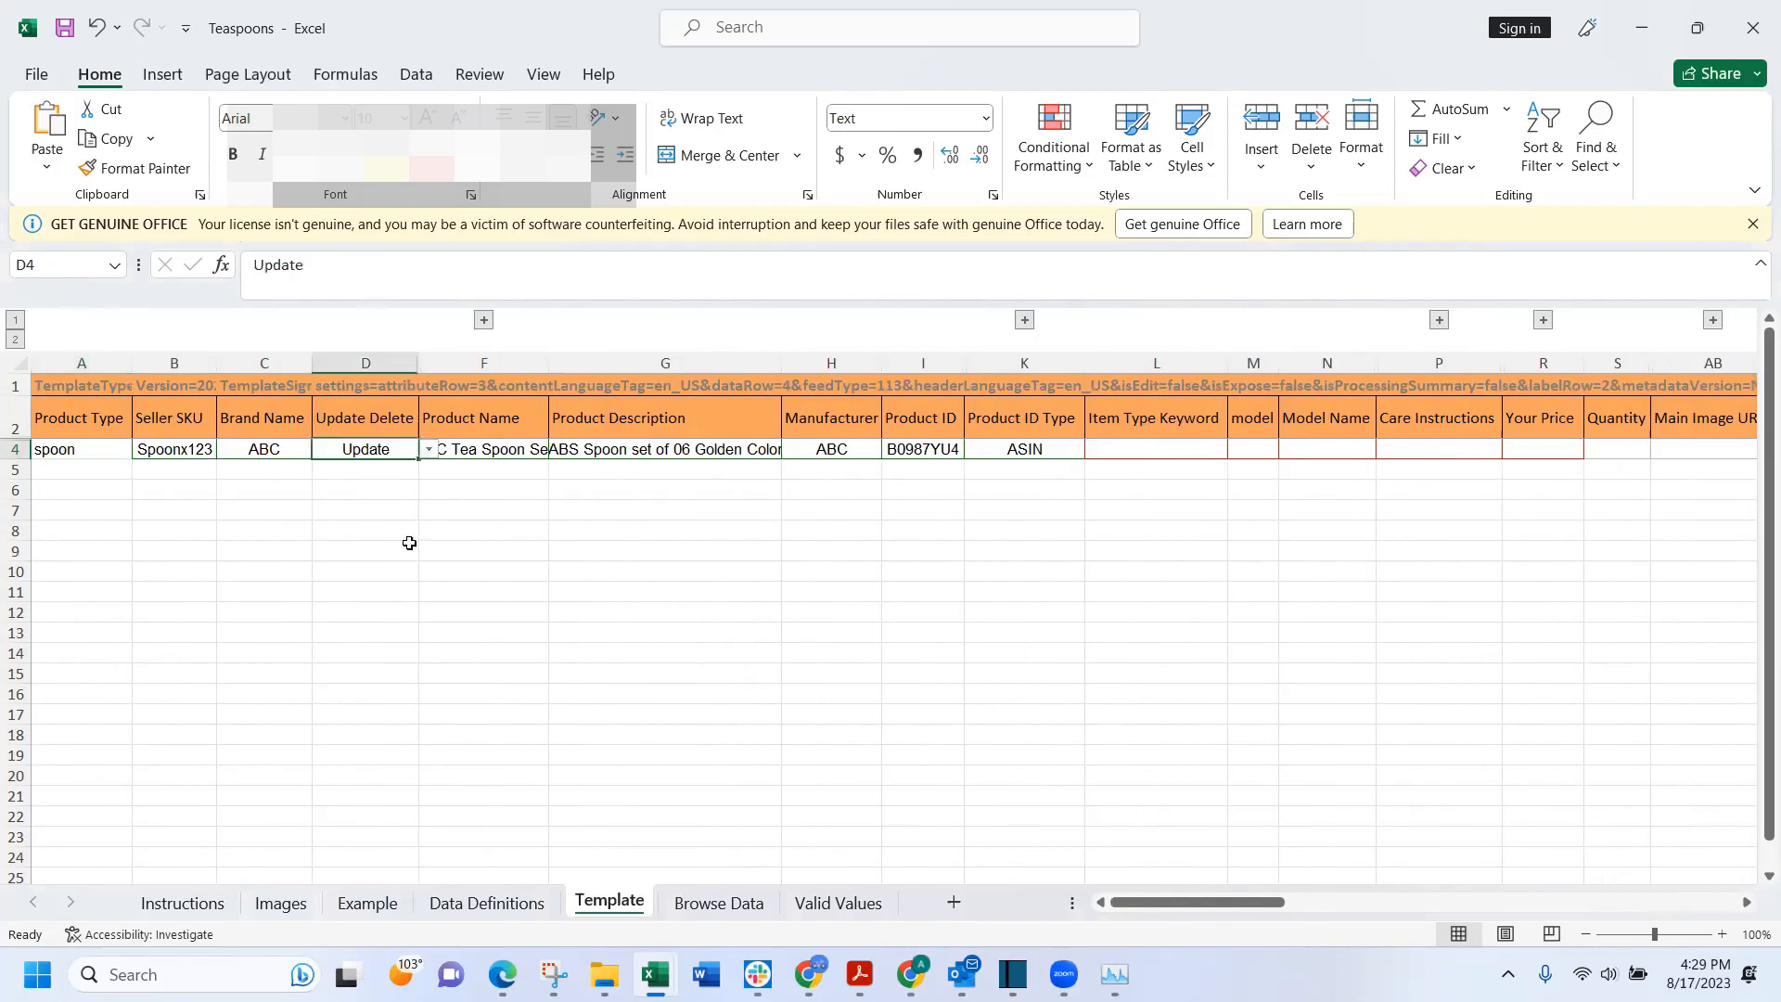
click(429, 451)
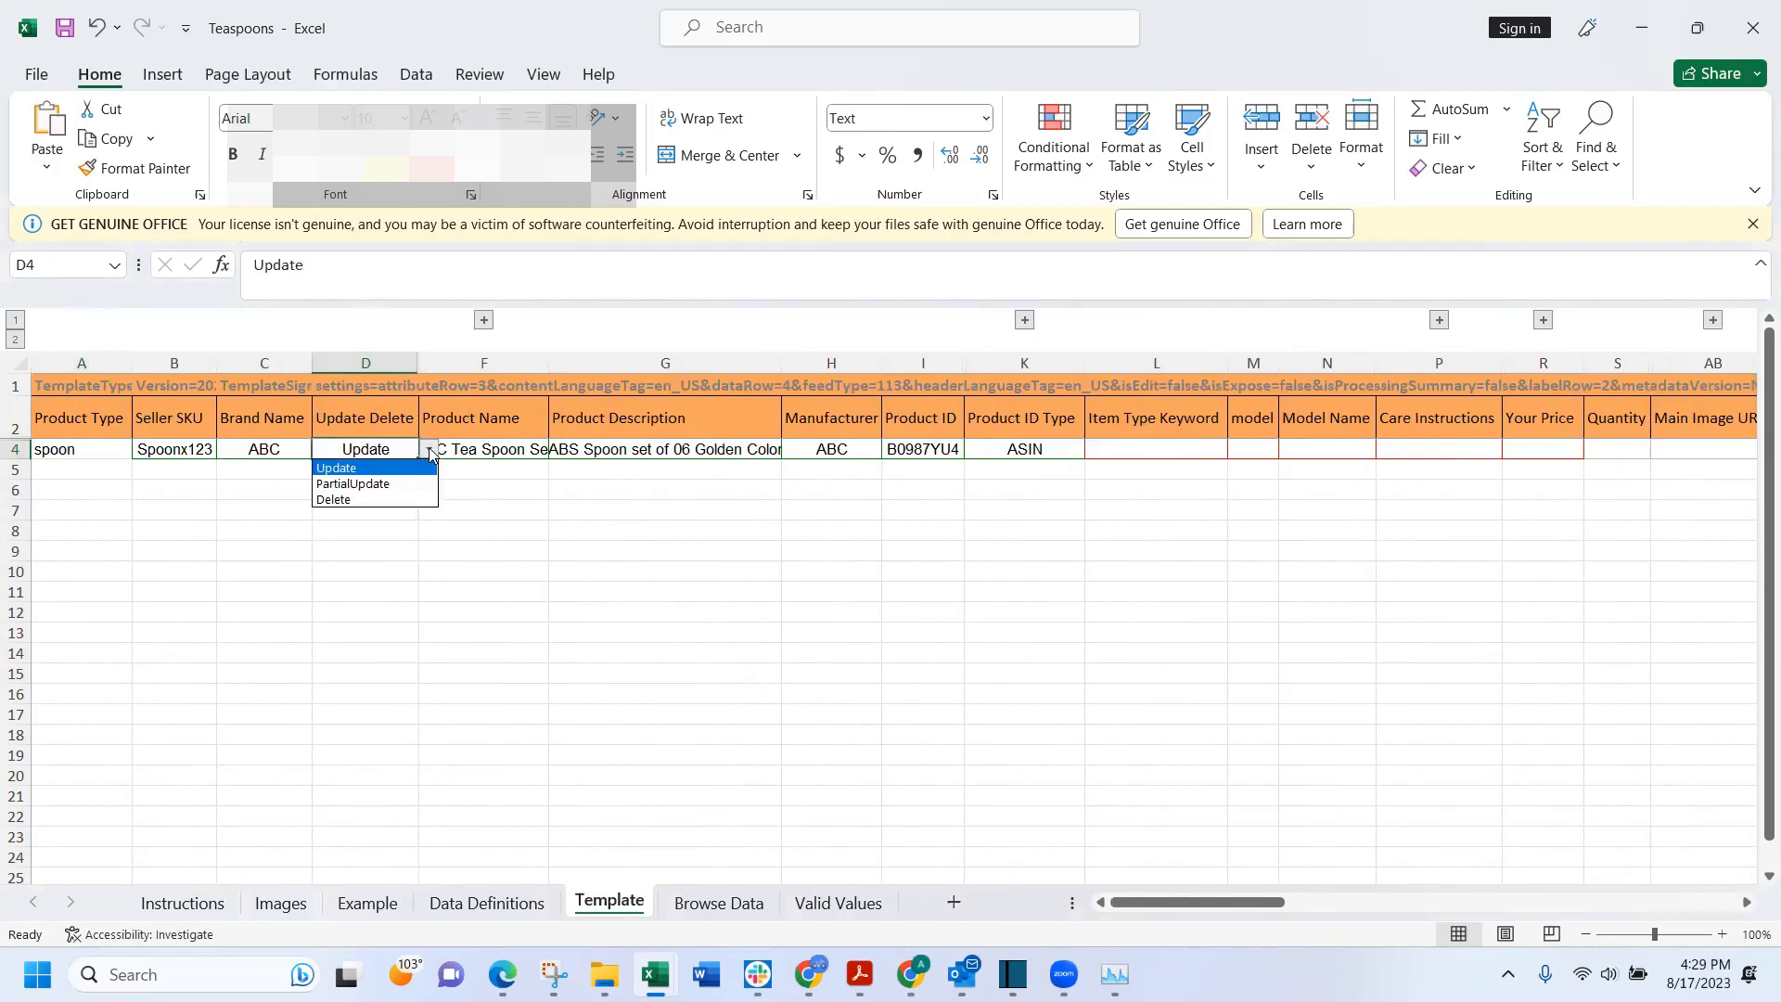
click(412, 484)
click(408, 535)
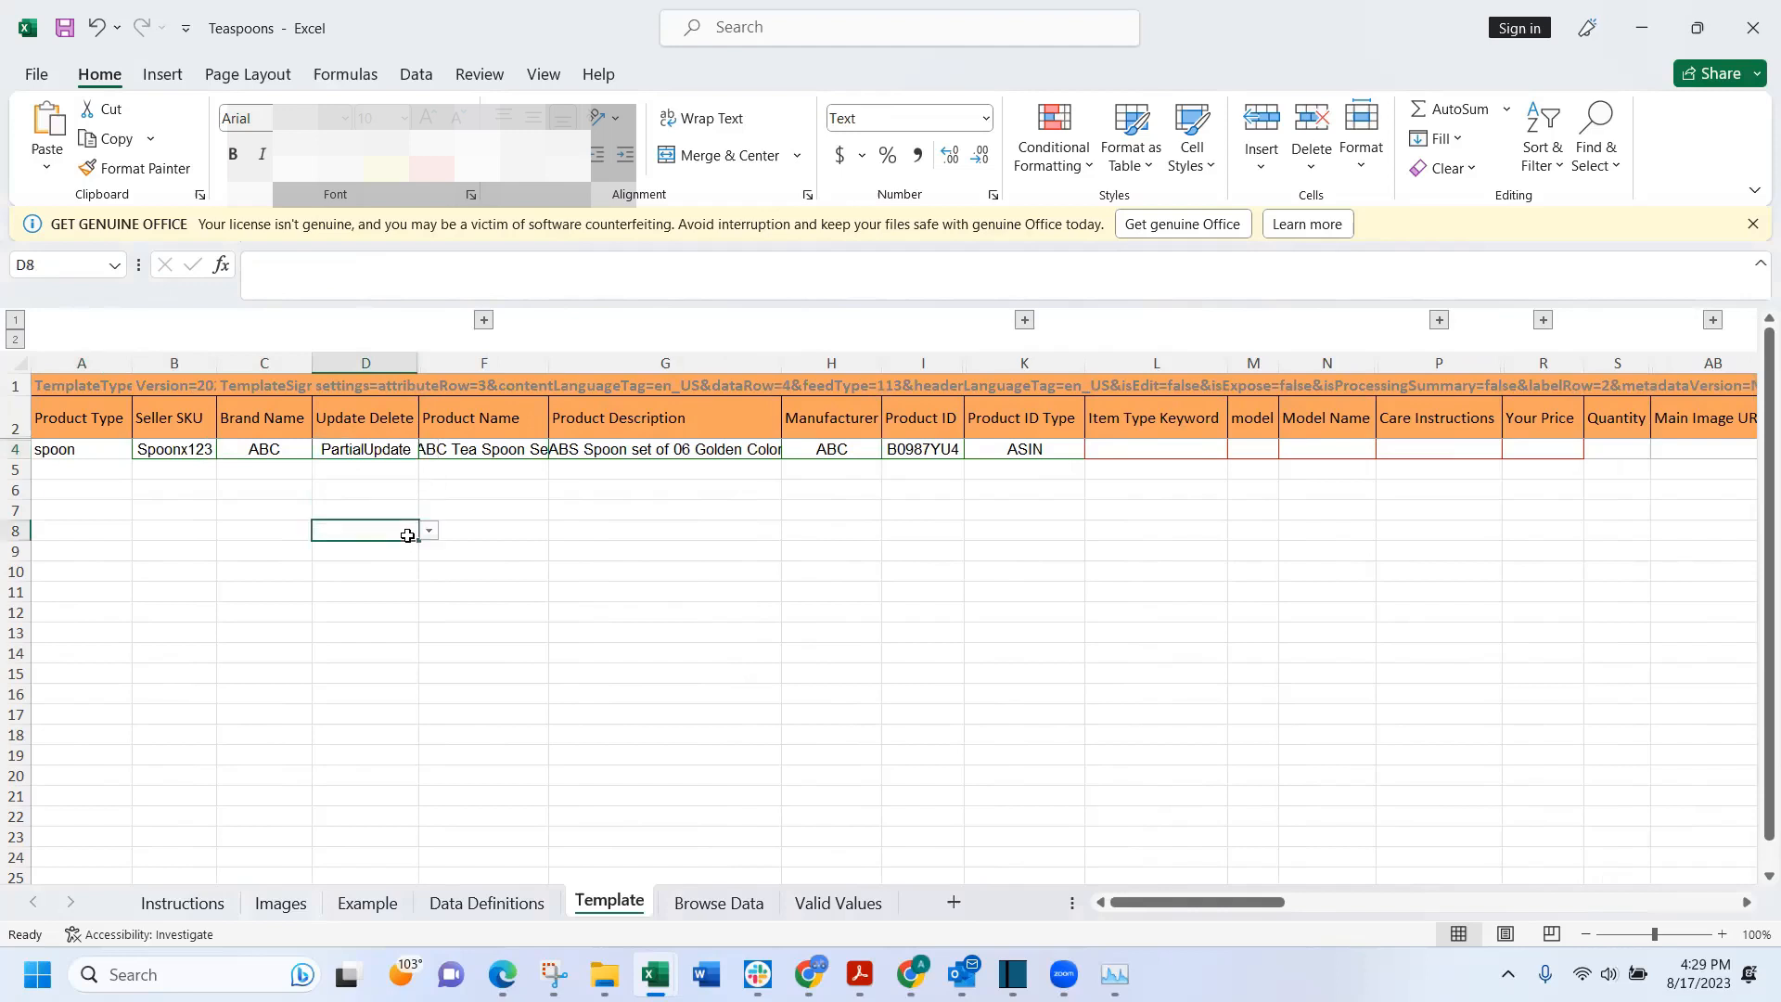
click(660, 552)
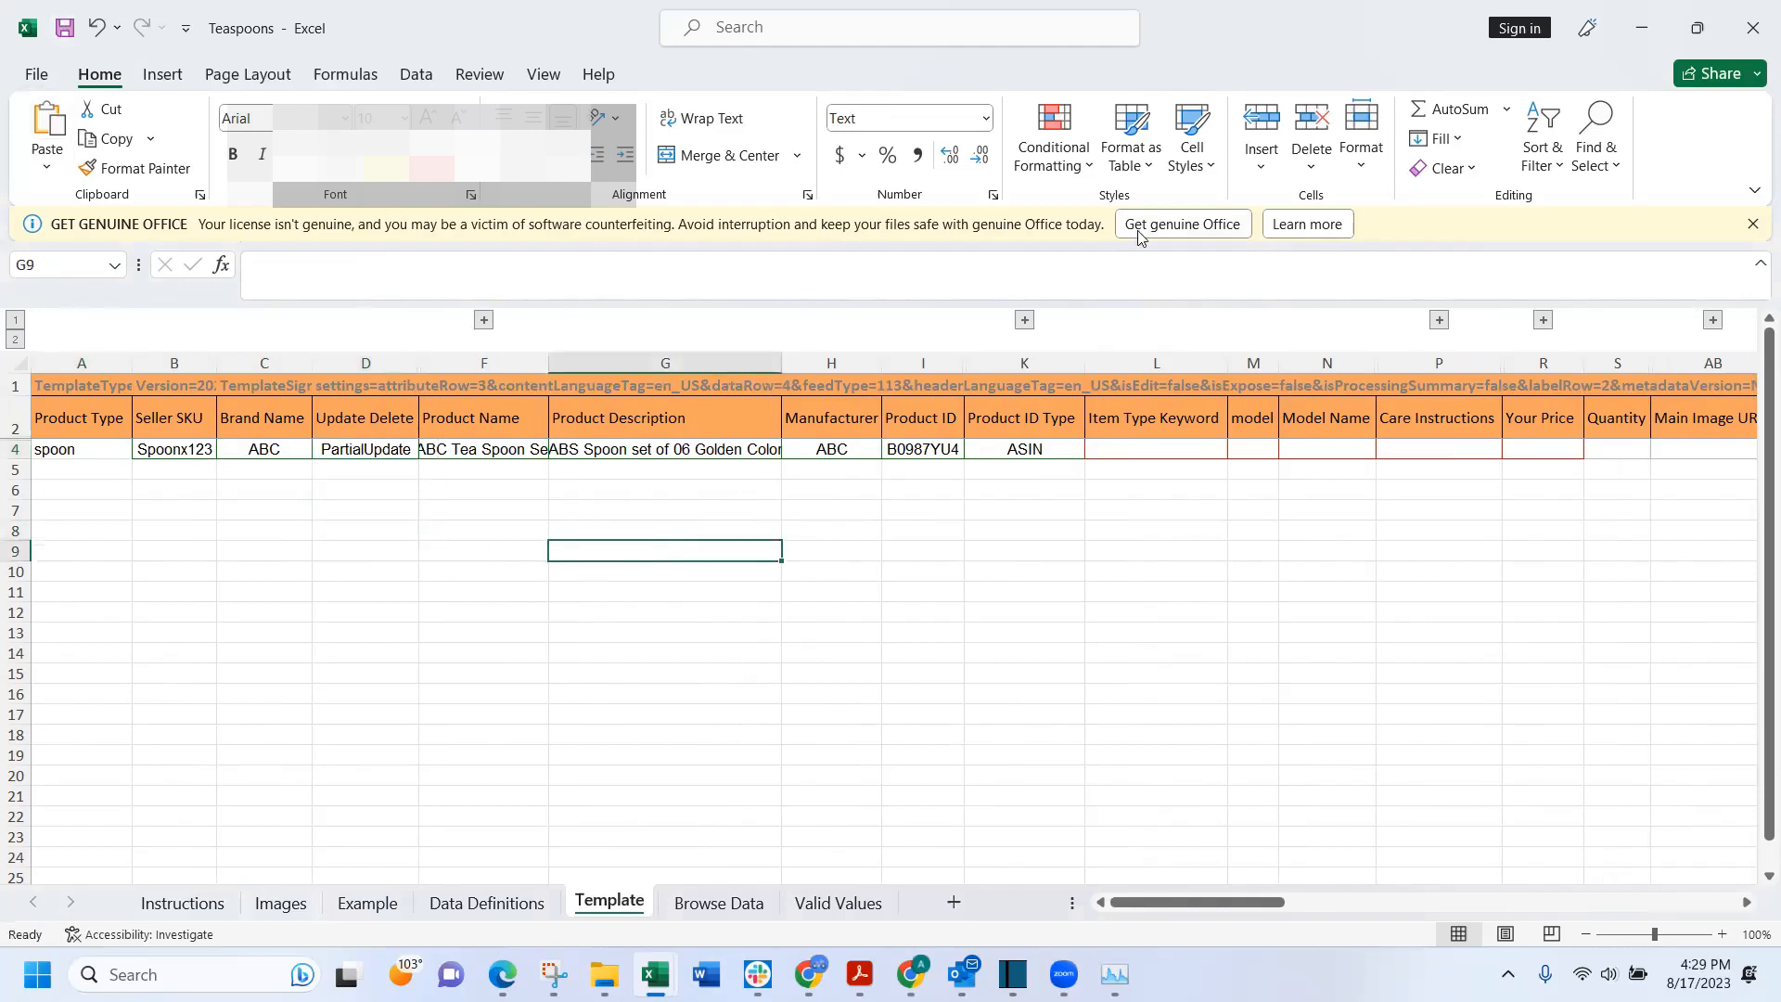
- Switch to Amazon Seller Central in the browser and open the Add Products via Upload page from its catalog options
click(1642, 28)
click(1642, 28)
drag(1768, 598, 1729, 85)
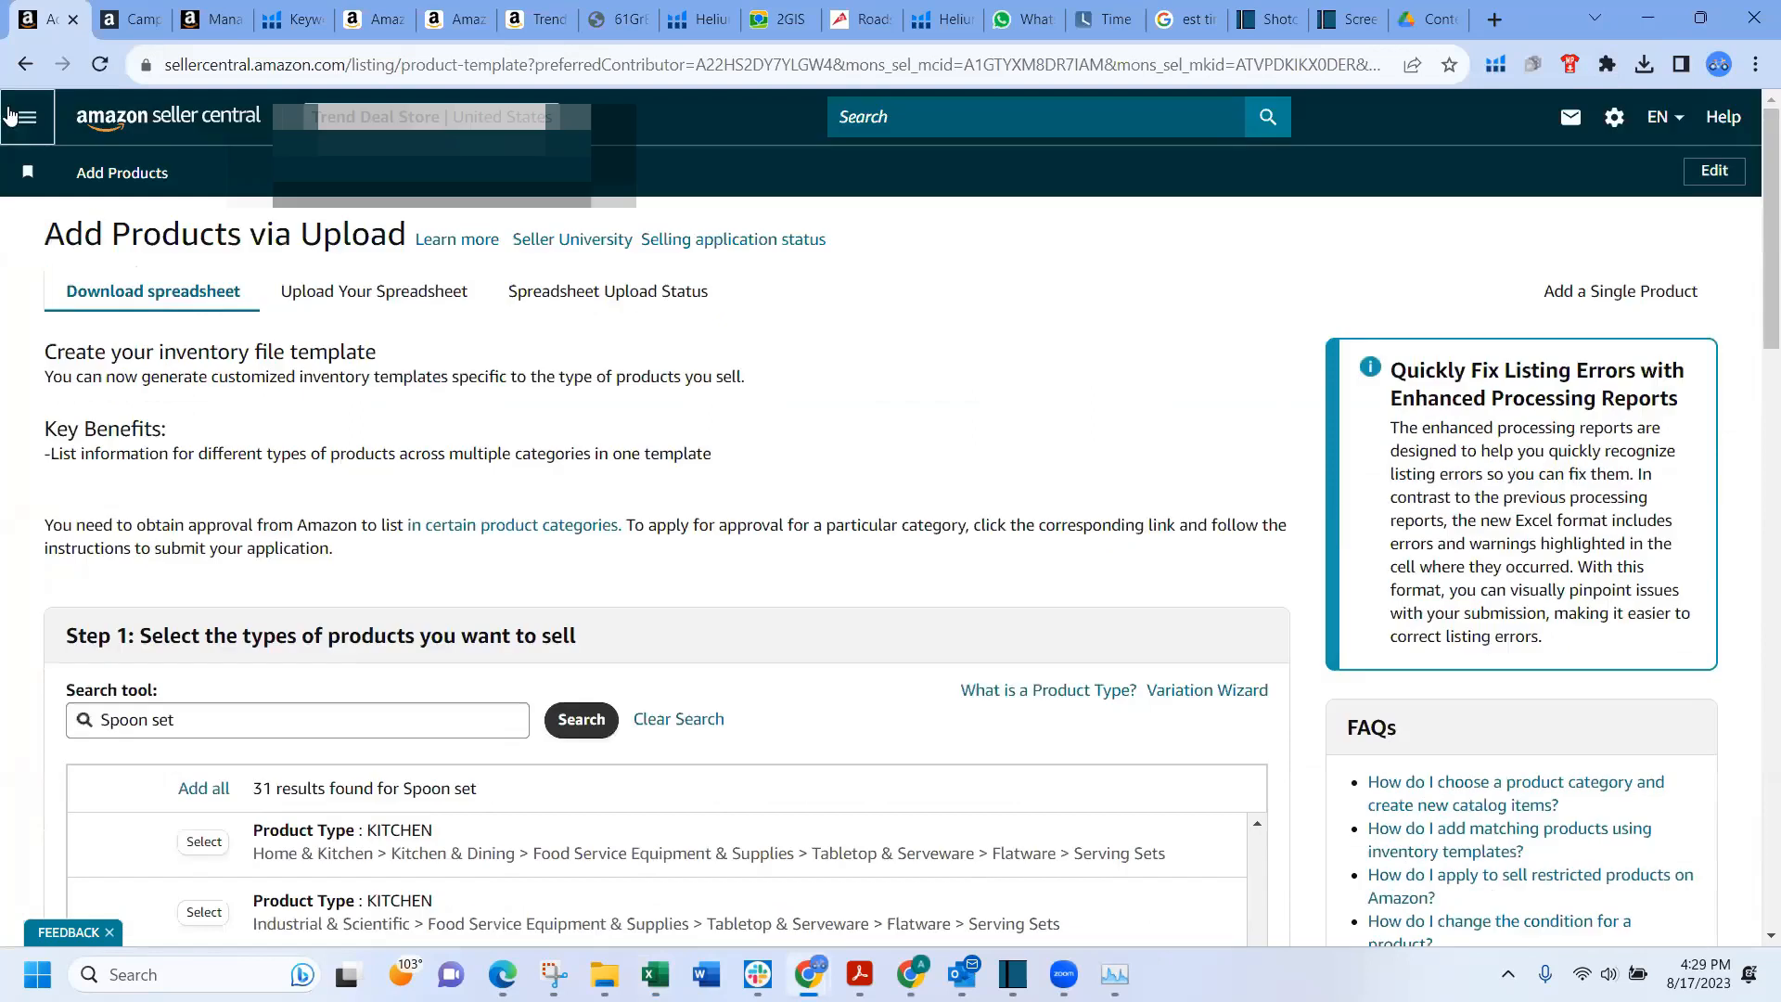
click(27, 117)
mouse_move(72, 180)
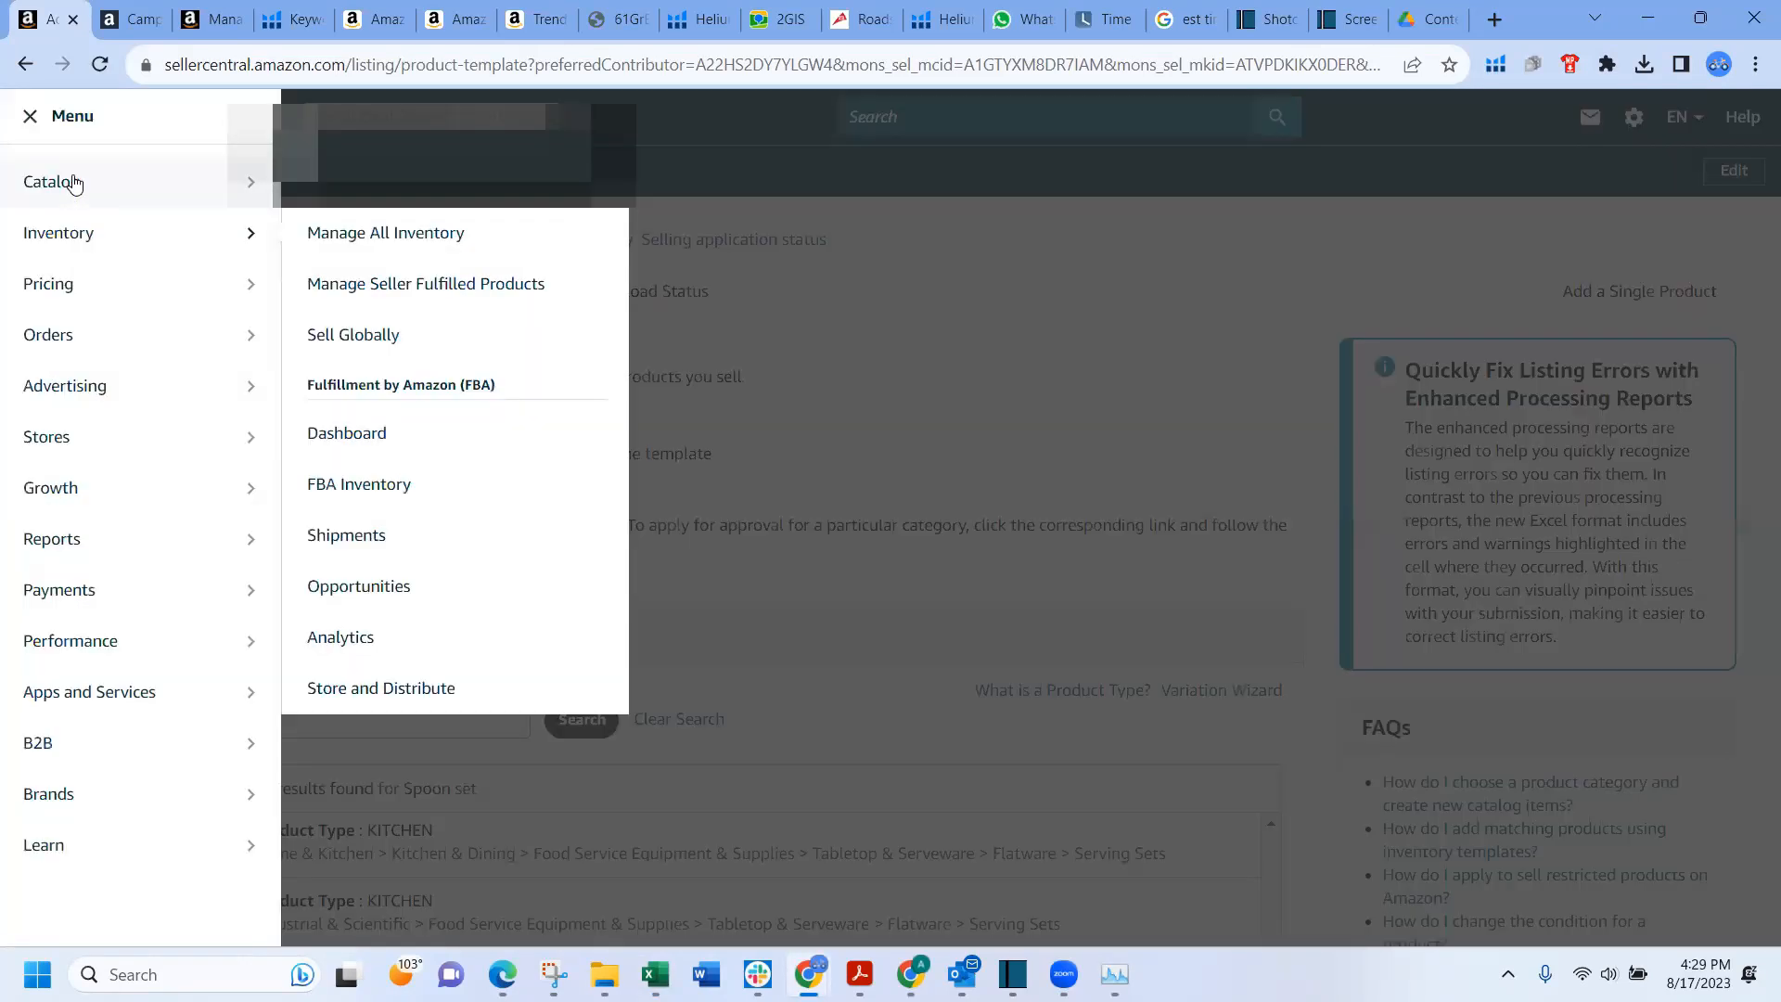
click(445, 232)
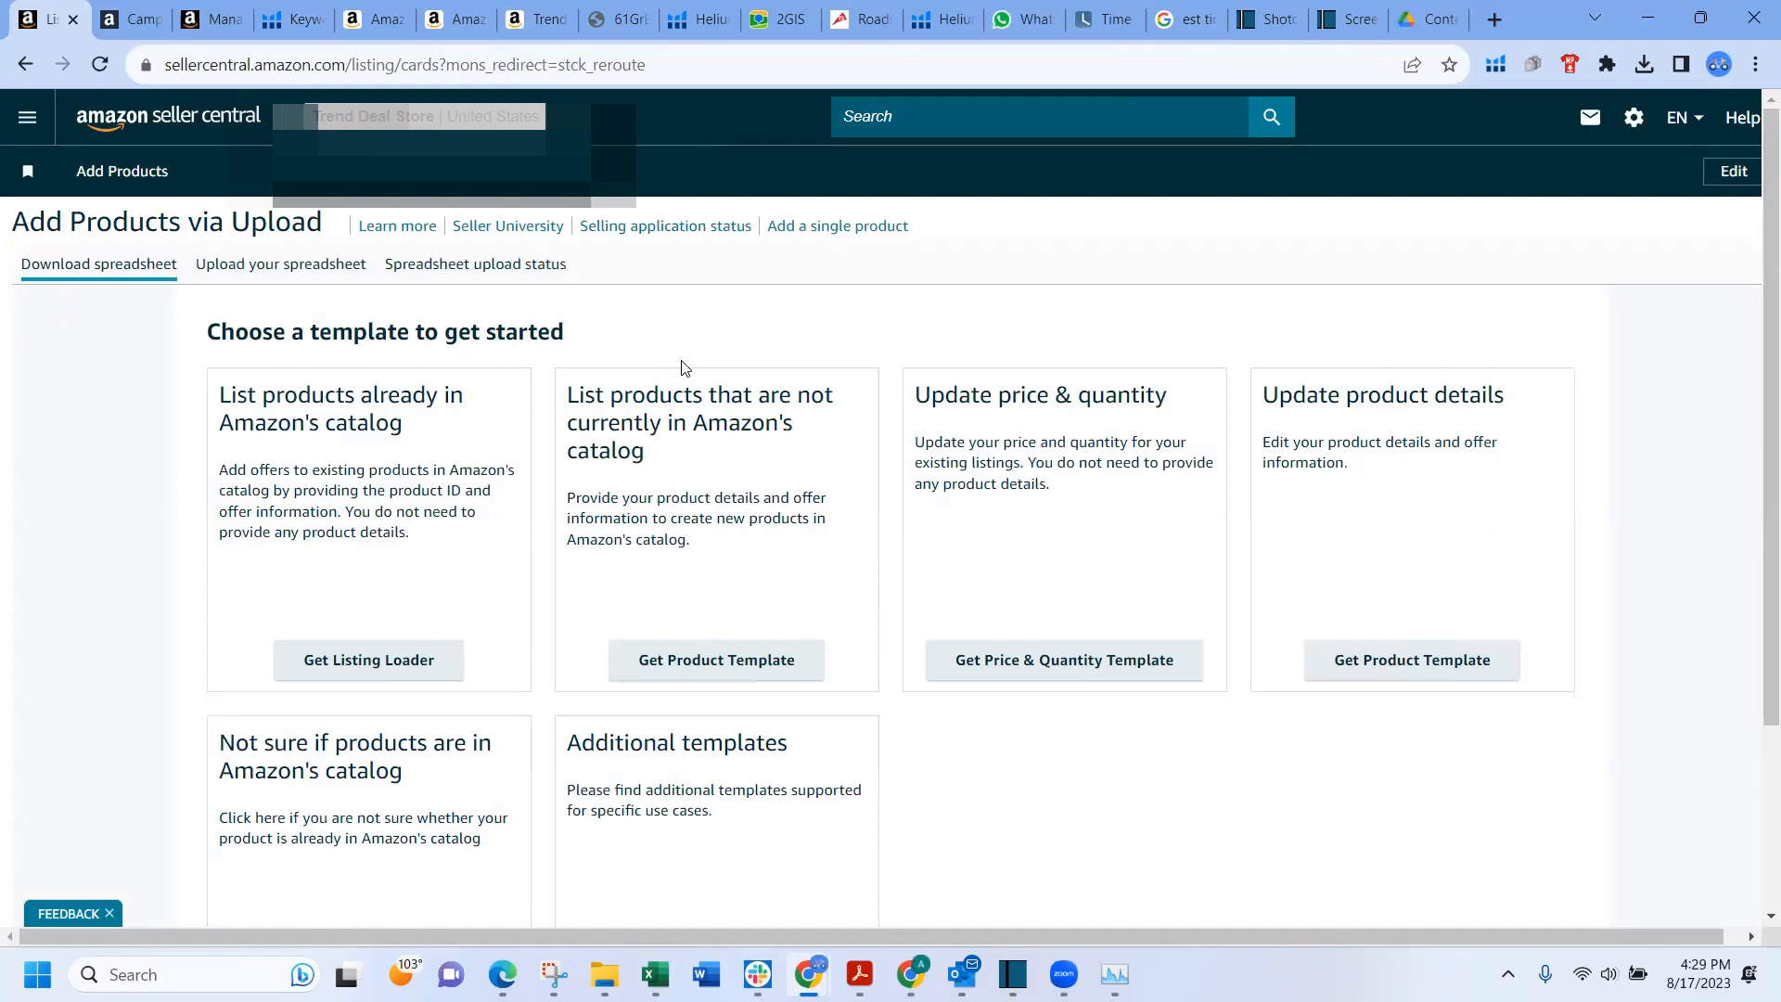
- Open the page for uploading a spreadsheet and look over its file, email alert and submission options
click(269, 265)
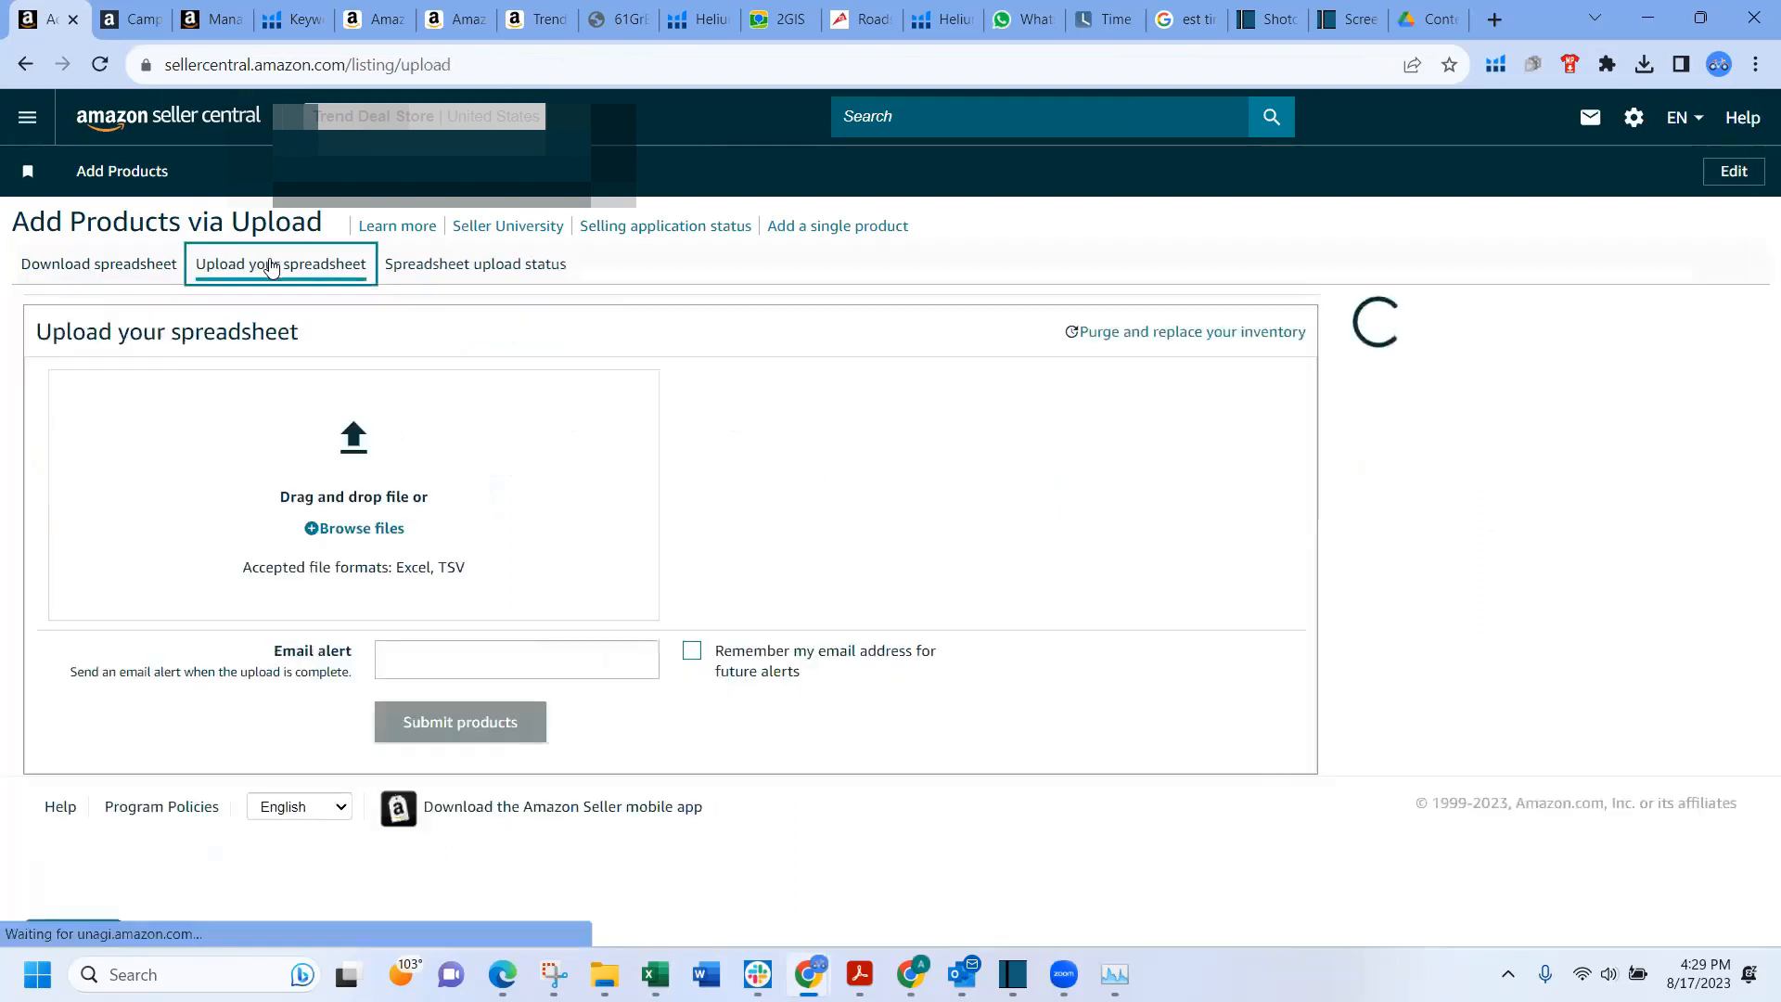
scroll(1749, 463, down, 1)
scroll(1749, 464, up, 1)
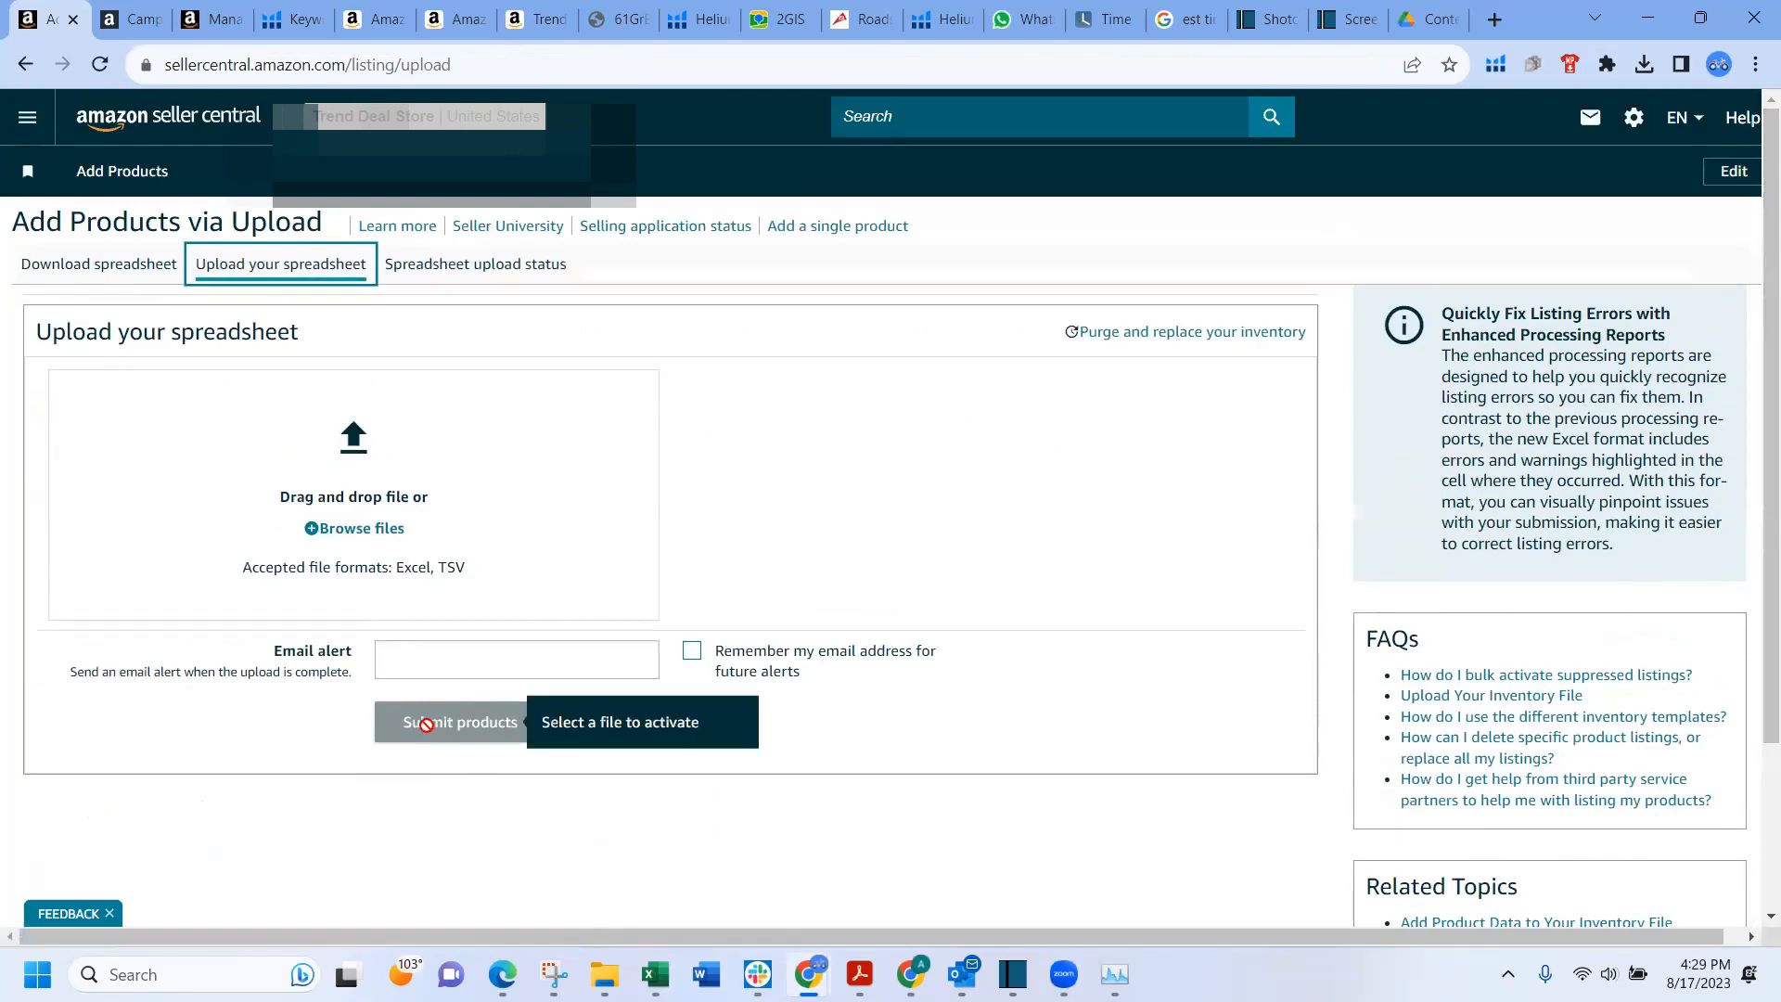
- Add the Teaspoons.xlsm file to the spreadsheet upload area
click(506, 488)
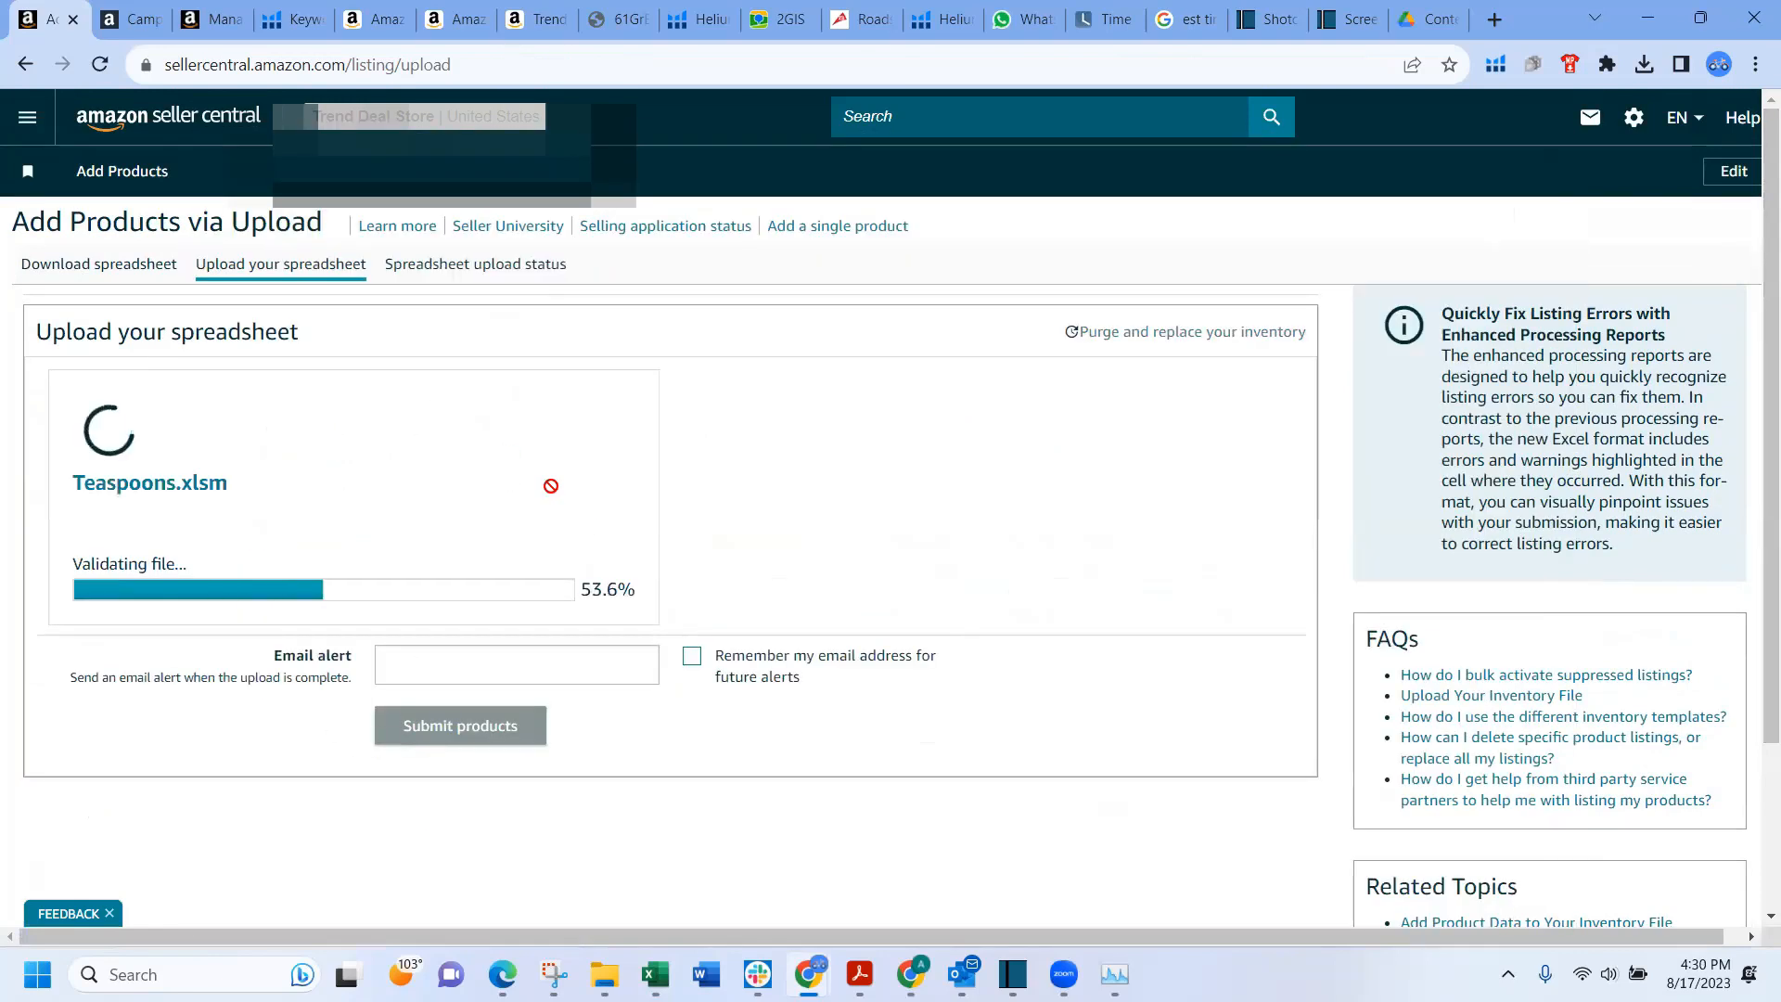